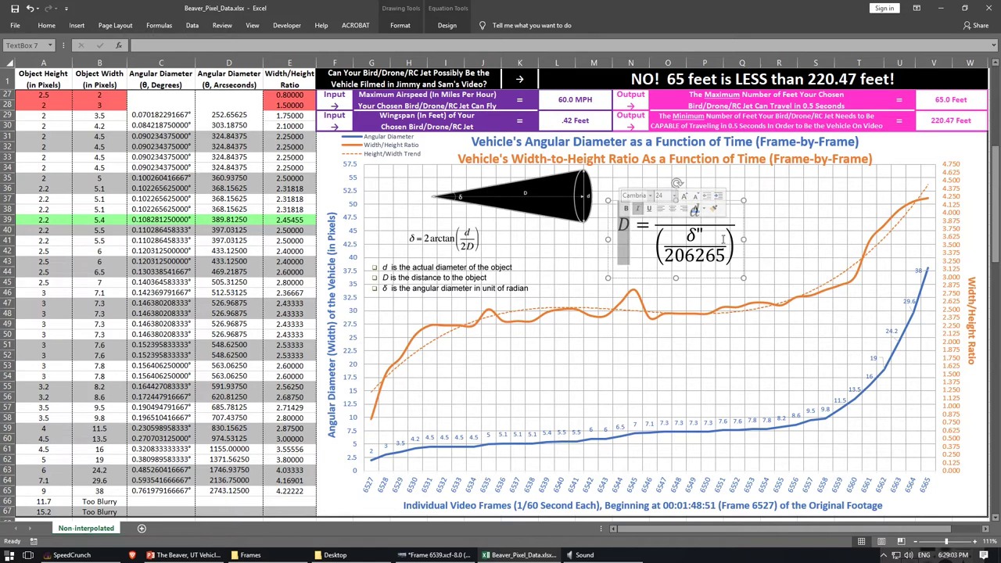
Highlight the denominator, the whole equation and the variable D in the chart's distance formula.
left_click(720, 236)
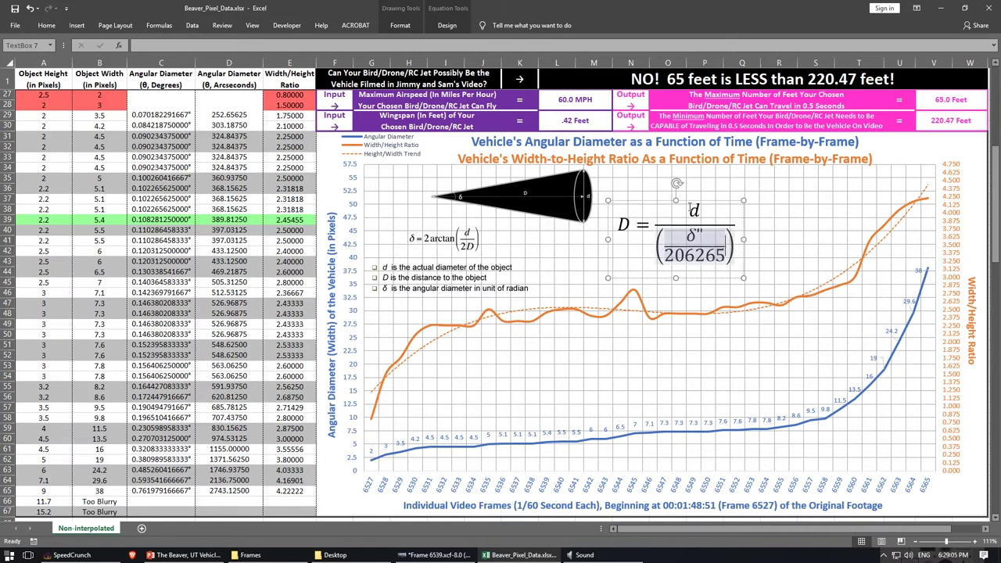
left_click_drag(720, 237, 666, 262)
left_click_drag(635, 222, 628, 222)
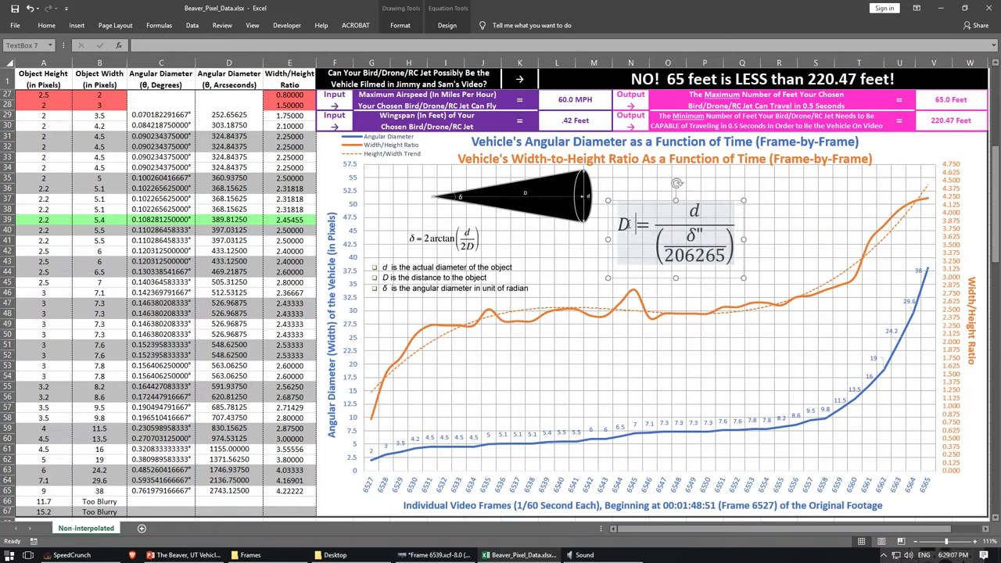
left_click(628, 235)
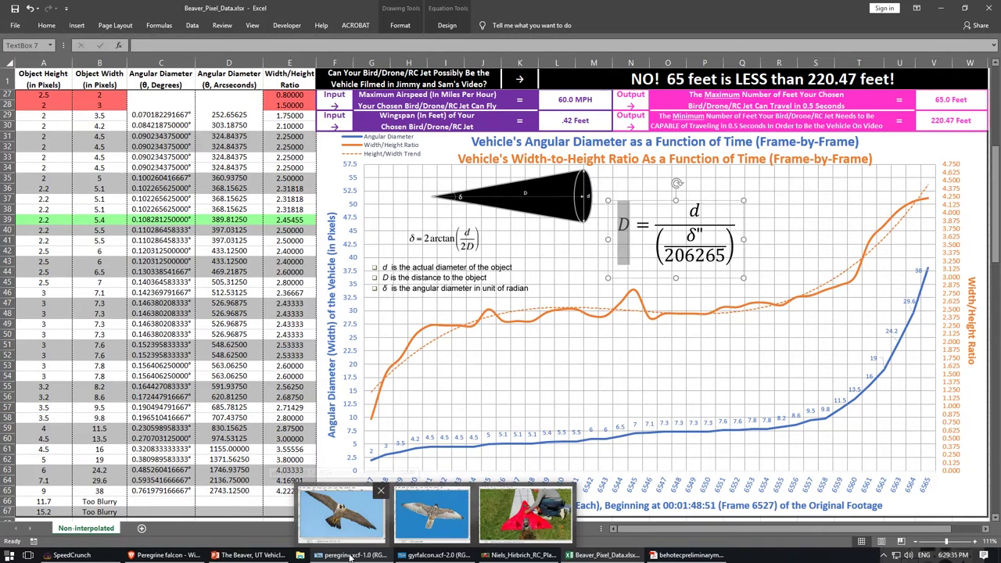
Bring up the peregrine.xcf and gyrfalcon.xcf images in GIMP to compare the two falcons' wingspans.
left_click(350, 557)
left_click(412, 556)
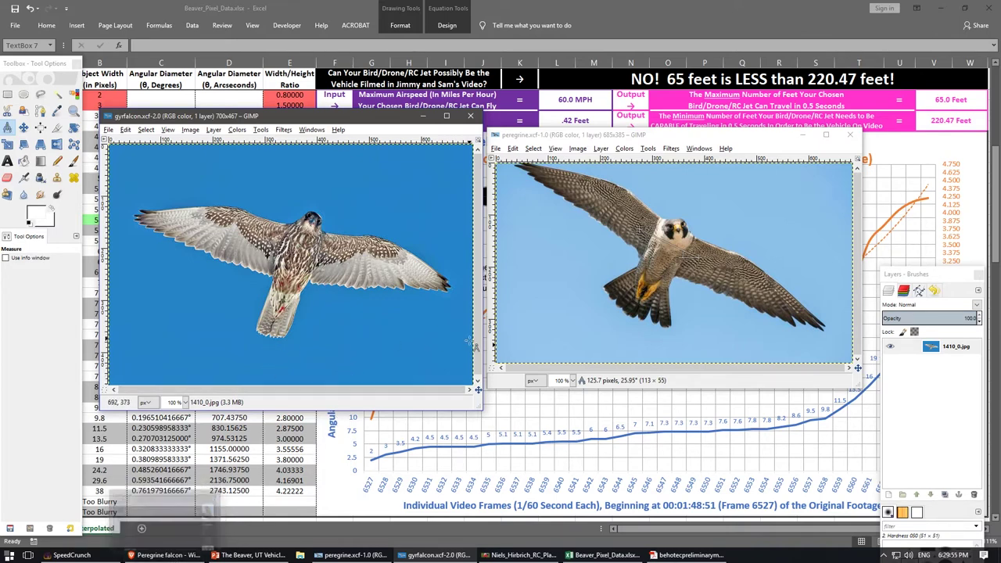
mouse_move(167, 561)
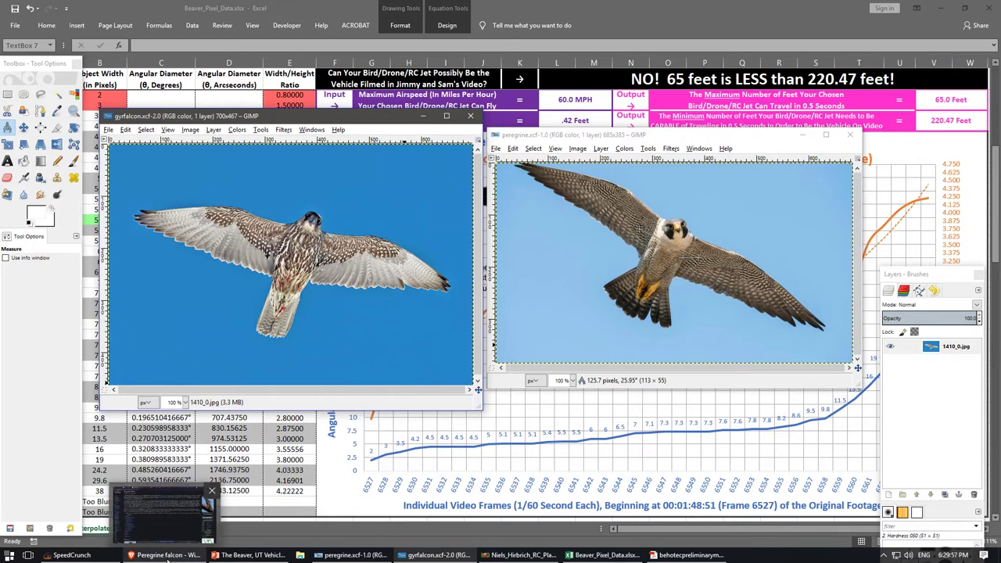
mouse_move(249, 556)
mouse_move(434, 557)
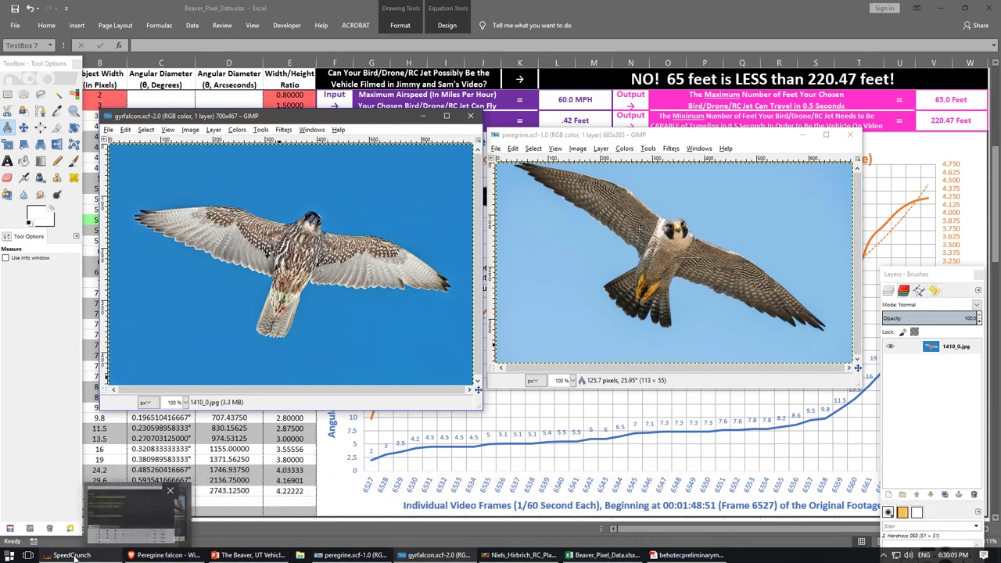
mouse_move(74, 559)
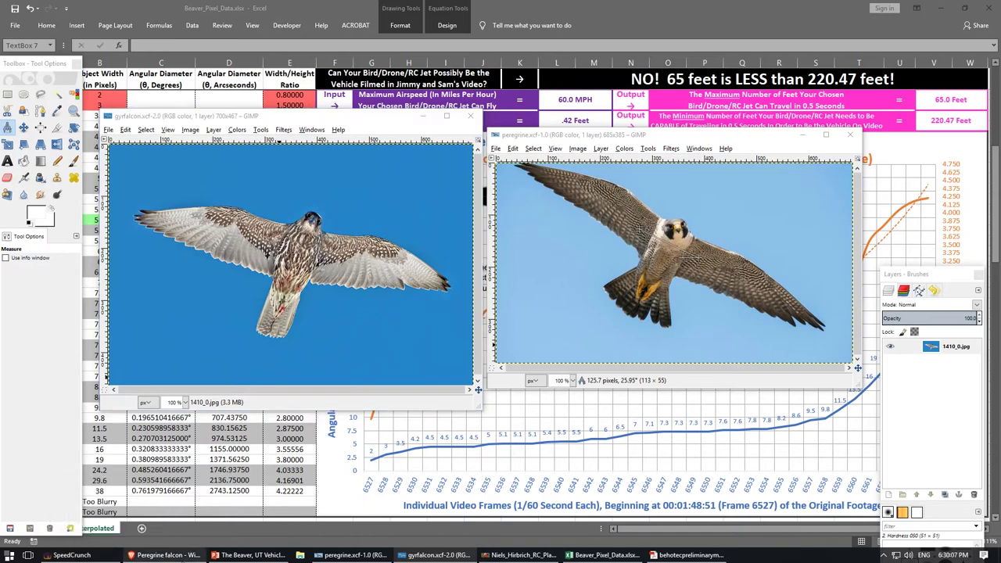
Look up the wingspan in the browser's Gyrfalcon article and convert its 43-inch minimum to feet in SpeedCrunch with 43/12.
left_click(164, 555)
left_click(144, 8)
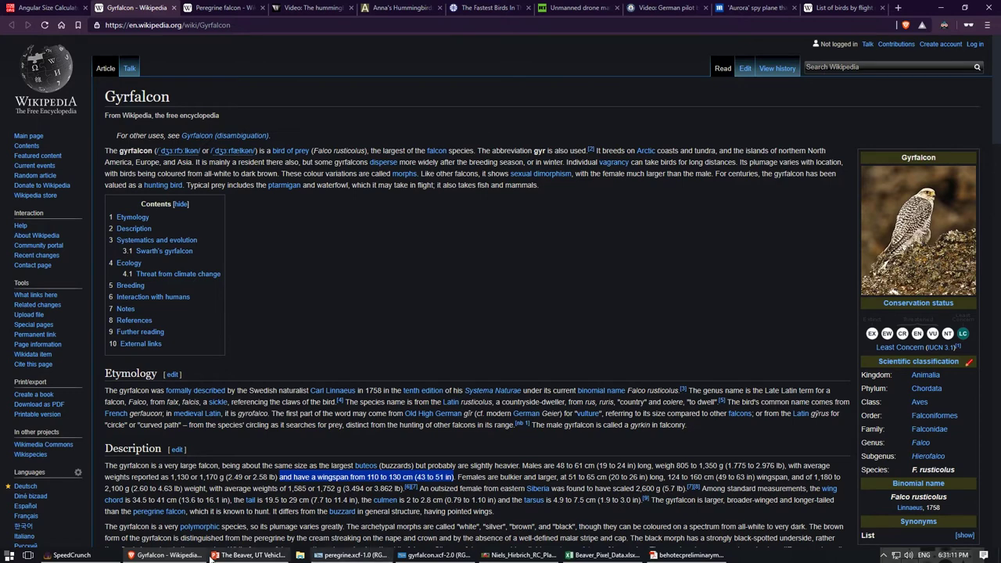
left_click(70, 554)
left_click_drag(849, 435, 623, 432)
key("BackSpace")
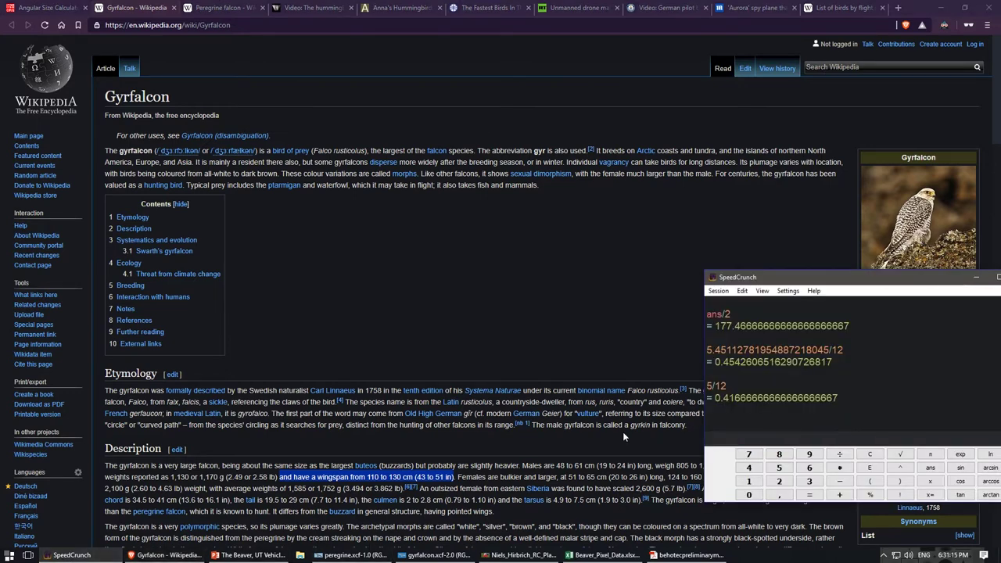
type("43/12")
key("Return")
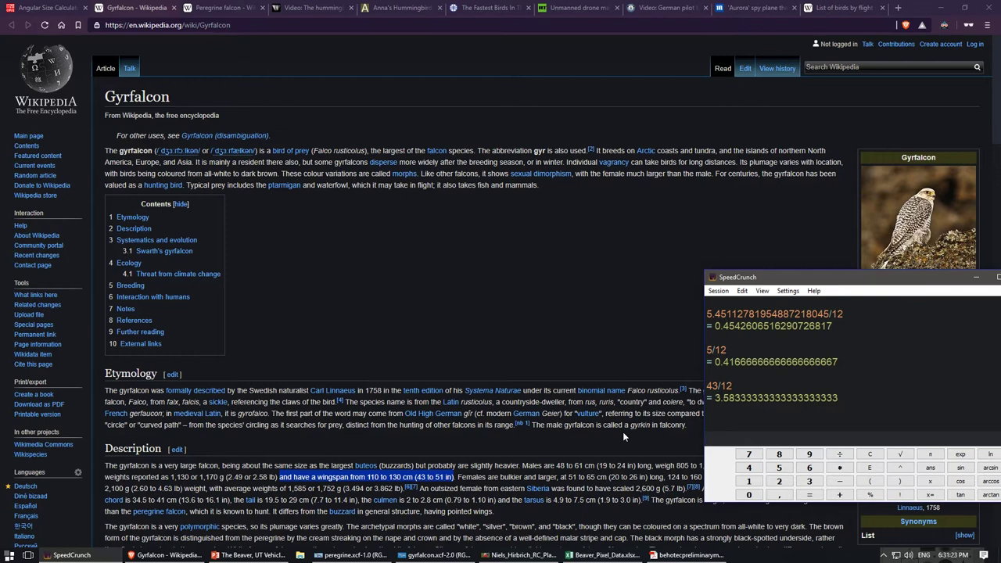
left_click(618, 319)
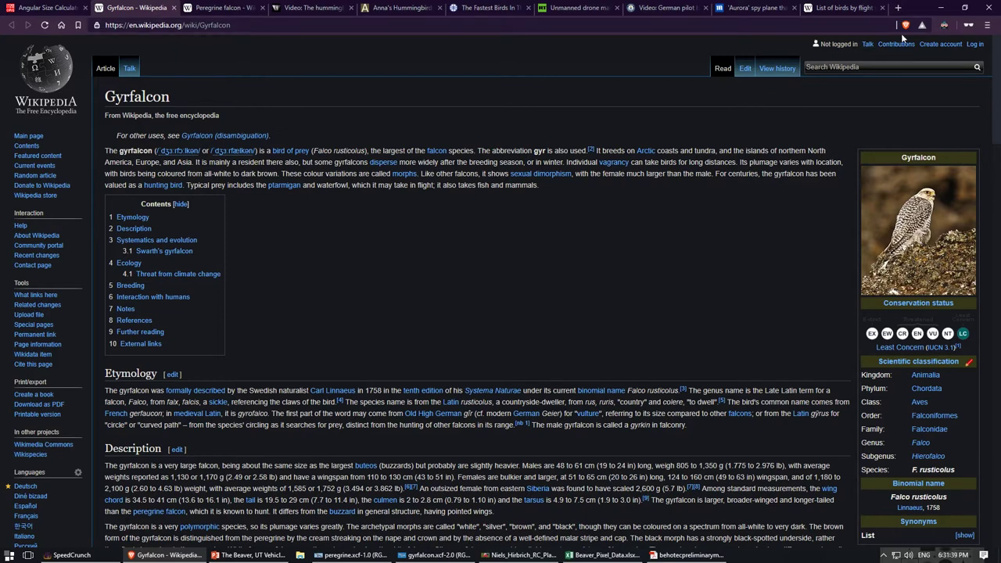
Examine the gyrfalcon and white-throated needletail speeds and flight notes in Wikipedia's list of birds by flight speed.
left_click(843, 9)
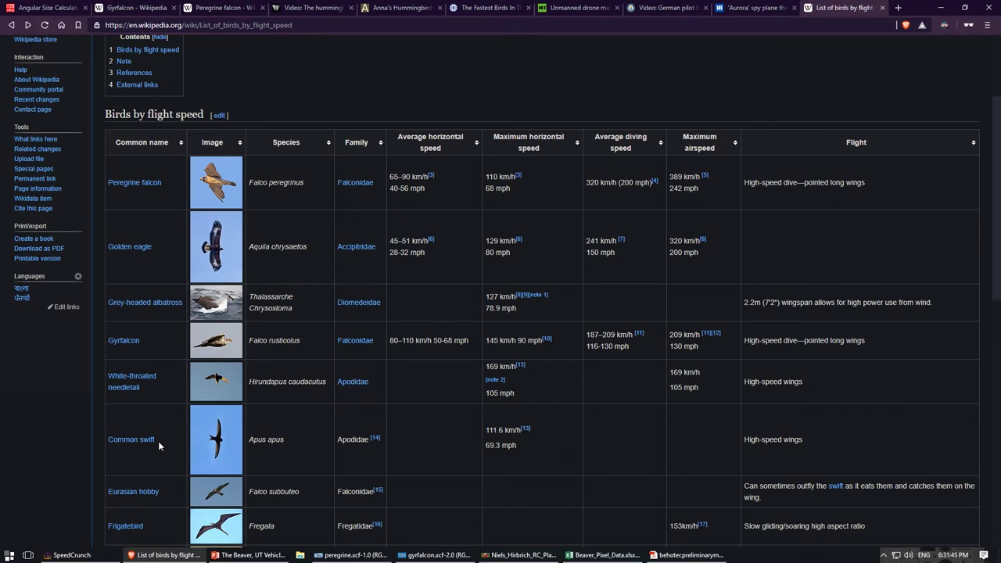
mouse_move(155, 439)
left_click_drag(701, 345, 670, 345)
left_click_drag(745, 341, 837, 342)
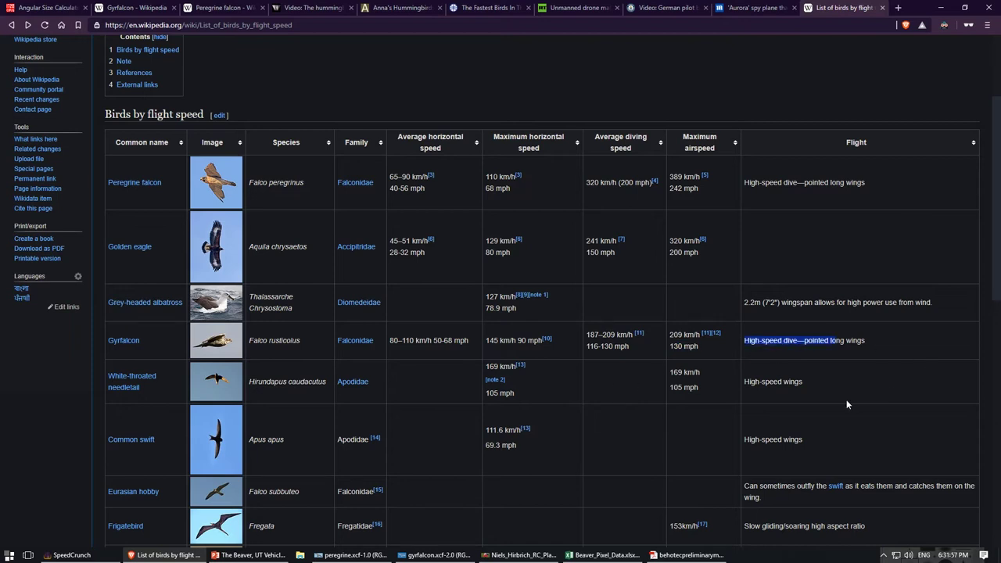
left_click(875, 371)
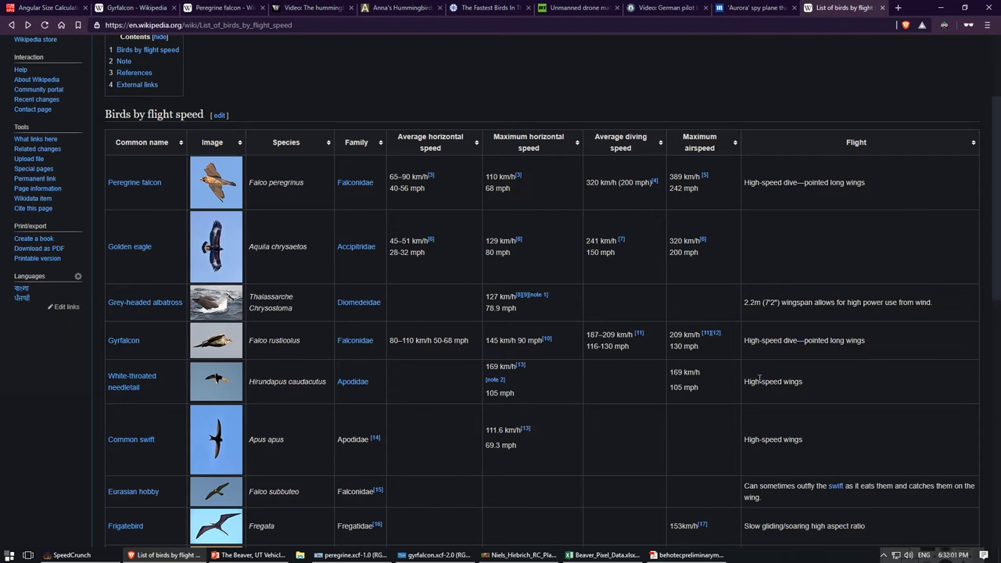
left_click_drag(818, 384, 745, 379)
left_click(811, 383)
left_click_drag(709, 349, 633, 350)
left_click(623, 394)
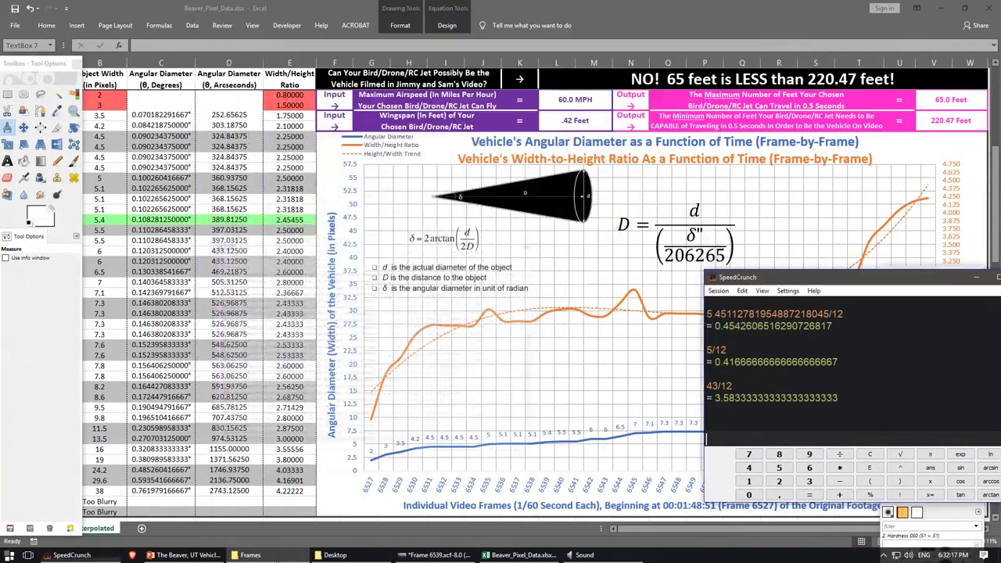
Open the Frame 6561 still from the Frames folder full screen, step through the drone frames, and close the viewer.
left_click(262, 515)
double_click(374, 268)
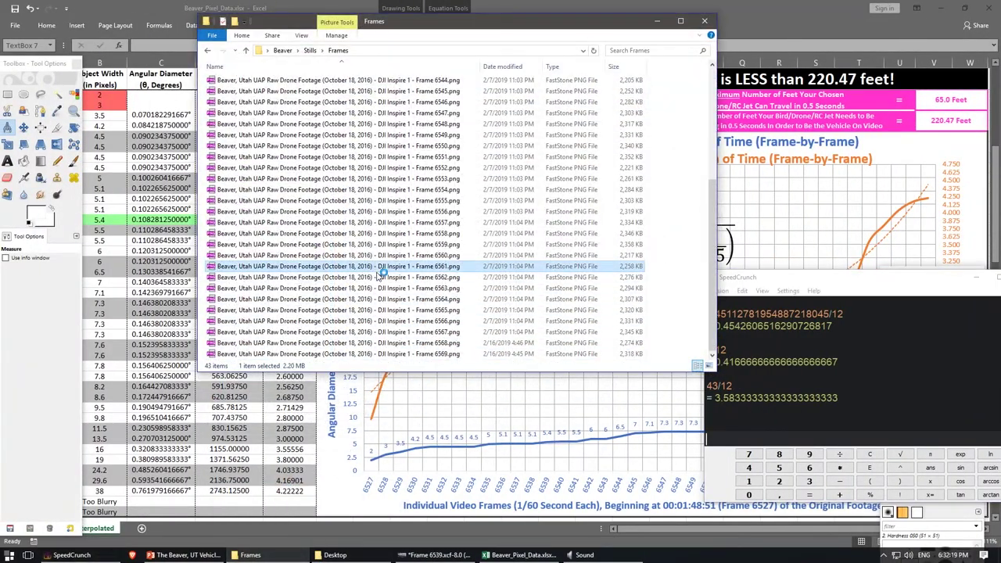
scroll(377, 385, "down", 3)
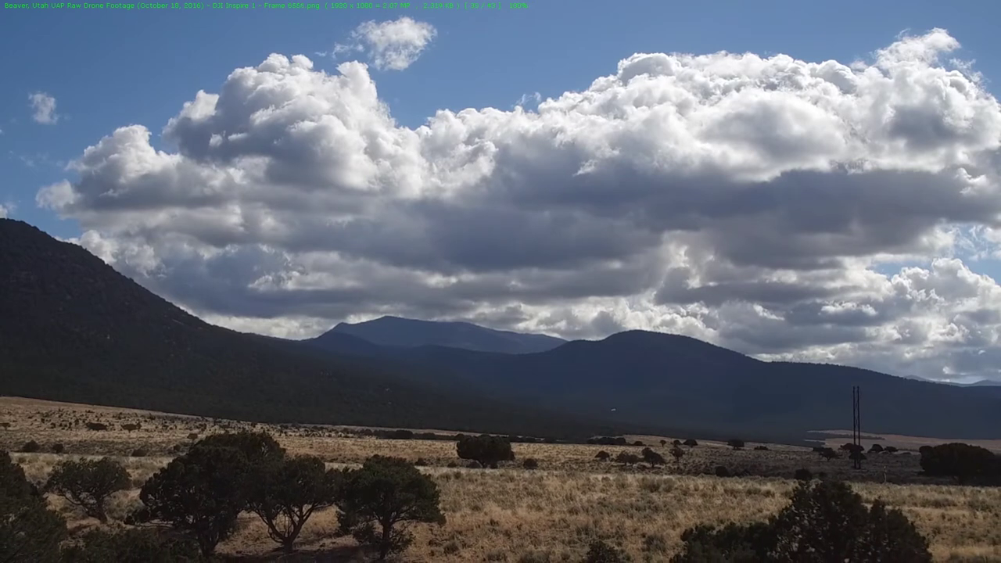
key("Escape")
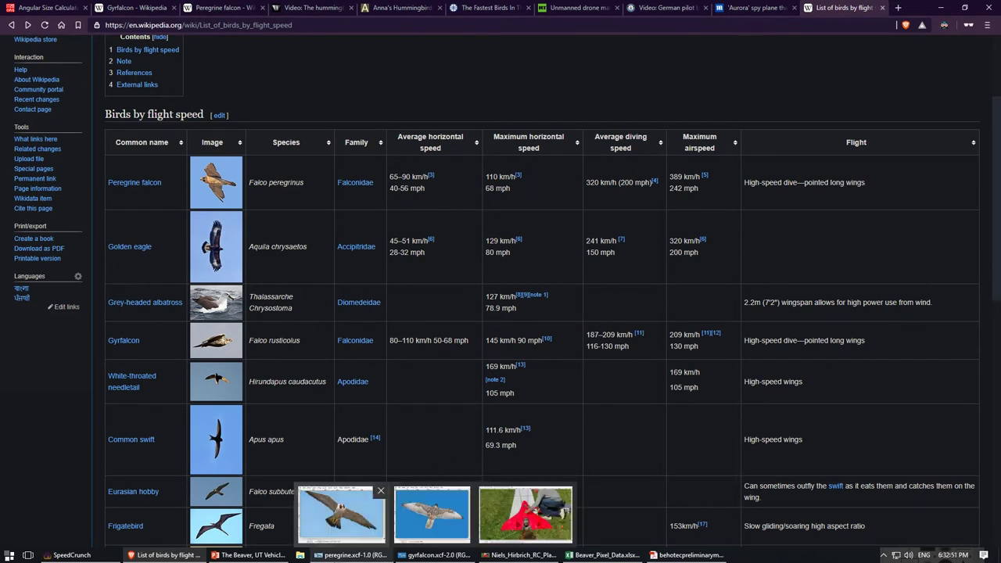
Switch to SpeedCrunch and convert the gyrfalcon's 130 mph maximum airspeed to feet per hour with 130*5280.
left_click(84, 556)
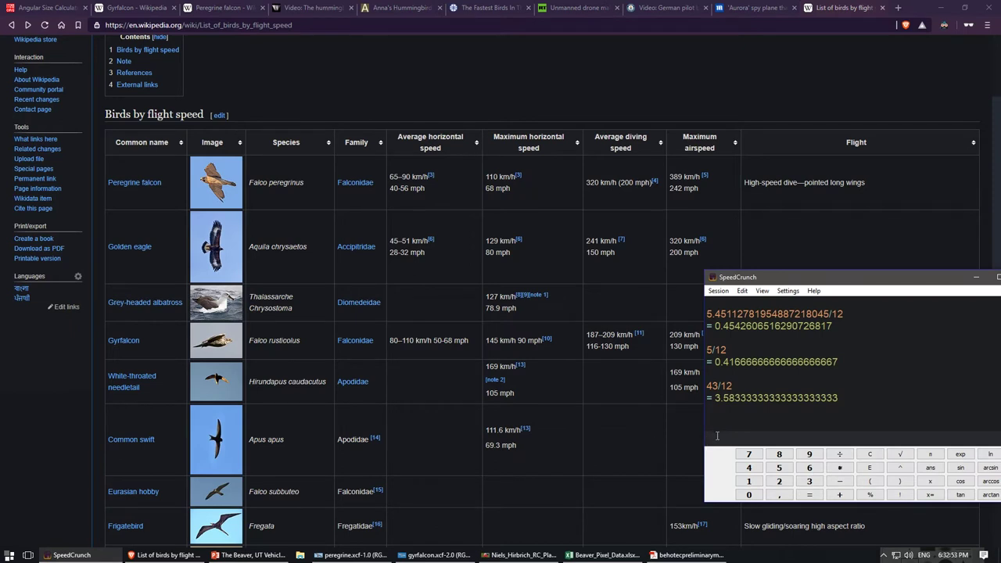
type("130*5280")
key("Return")
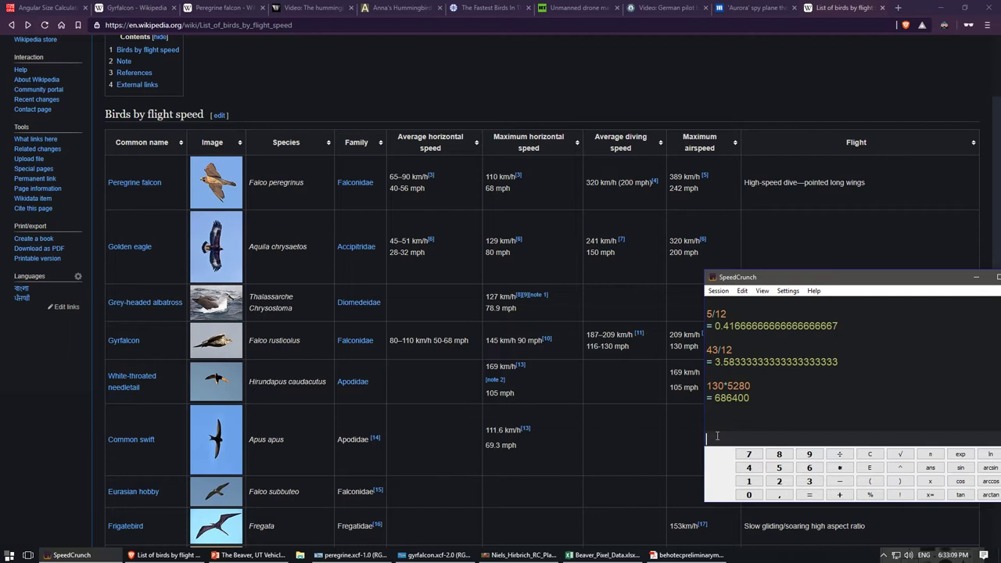
Divide the feet-per-hour result by 60 twice to get feet per second.
type("/")
type("3600")
key("BackSpace")
key("BackSpace")
key("BackSpace")
key("BackSpace")
type("60")
key("Return")
type("ans/6")
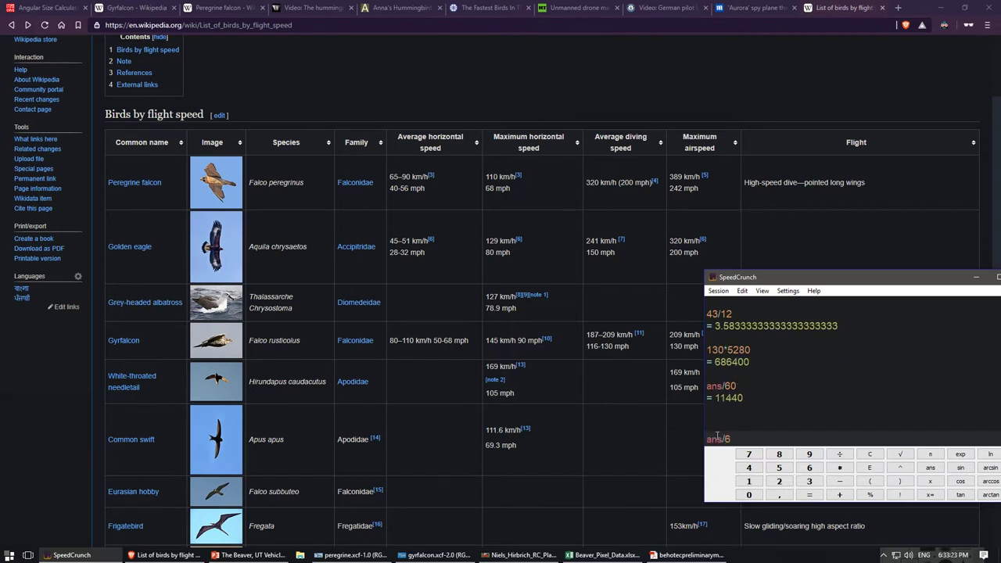
type("0")
key("Return")
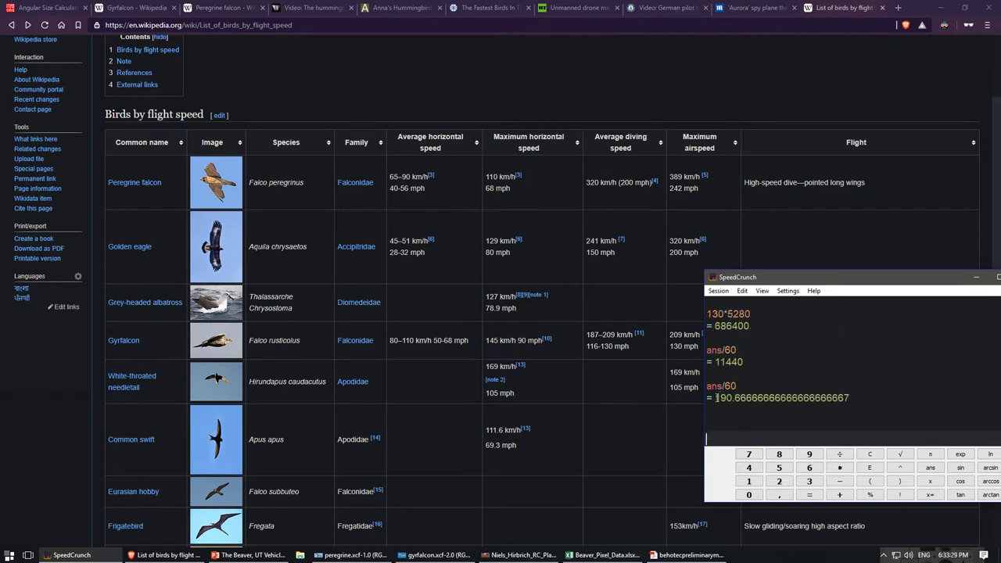
Halve the feet-per-second answer with ans/2 to get the distance covered in half a second, and highlight the result.
left_click_drag(716, 398, 741, 398)
left_click(743, 436)
type("ans/2")
key("Return")
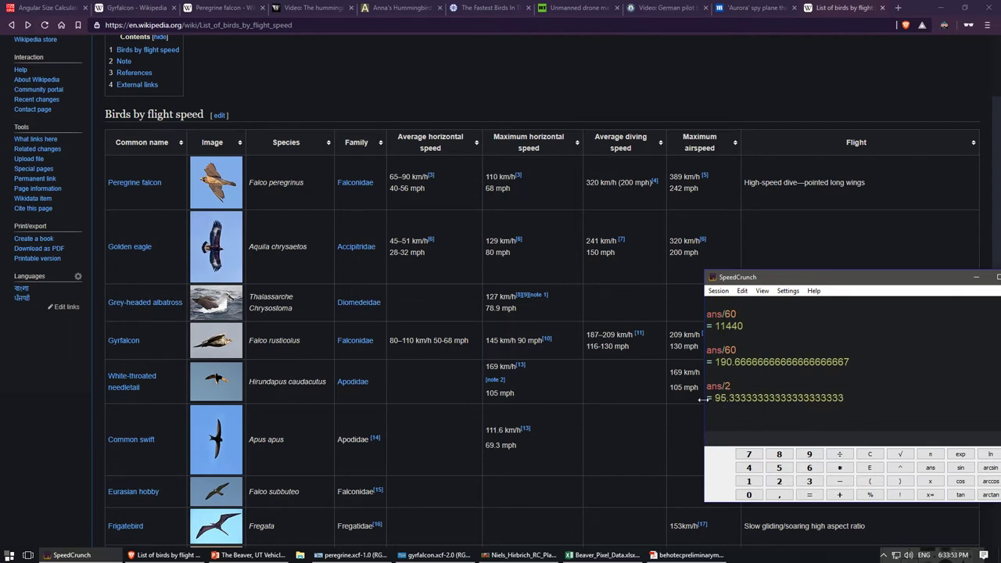
left_click_drag(714, 398, 770, 398)
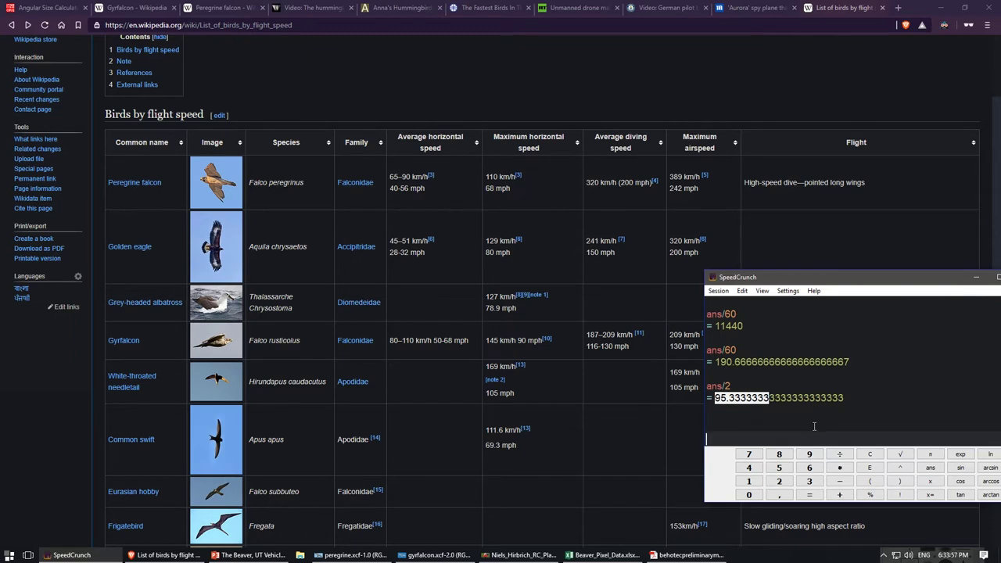
left_click(780, 405)
left_click_drag(776, 395, 714, 399)
Reposition the SpeedCrunch window over the bird speed table so that the whole calculator fits on screen.
mouse_move(612, 547)
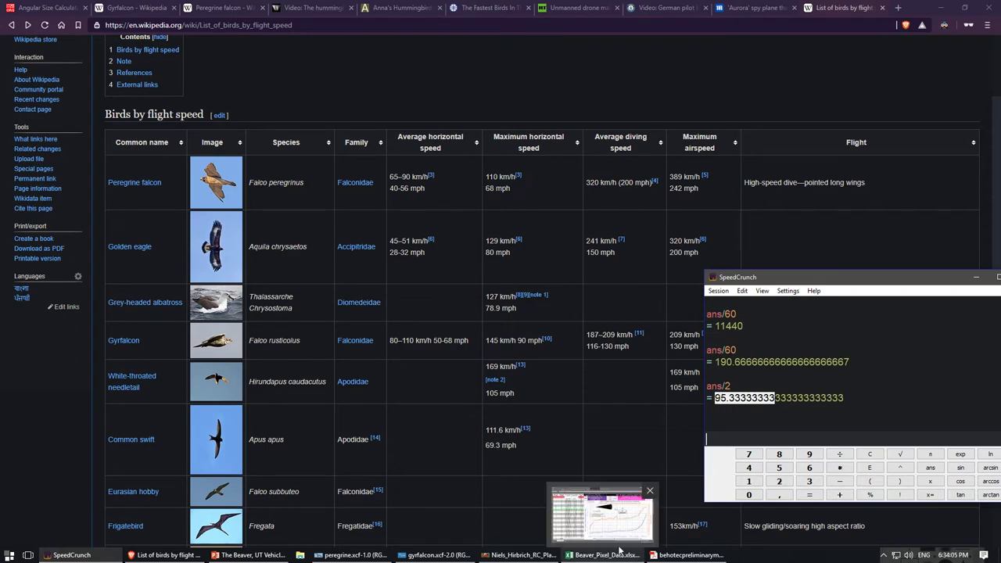
left_click_drag(798, 281, 792, 425)
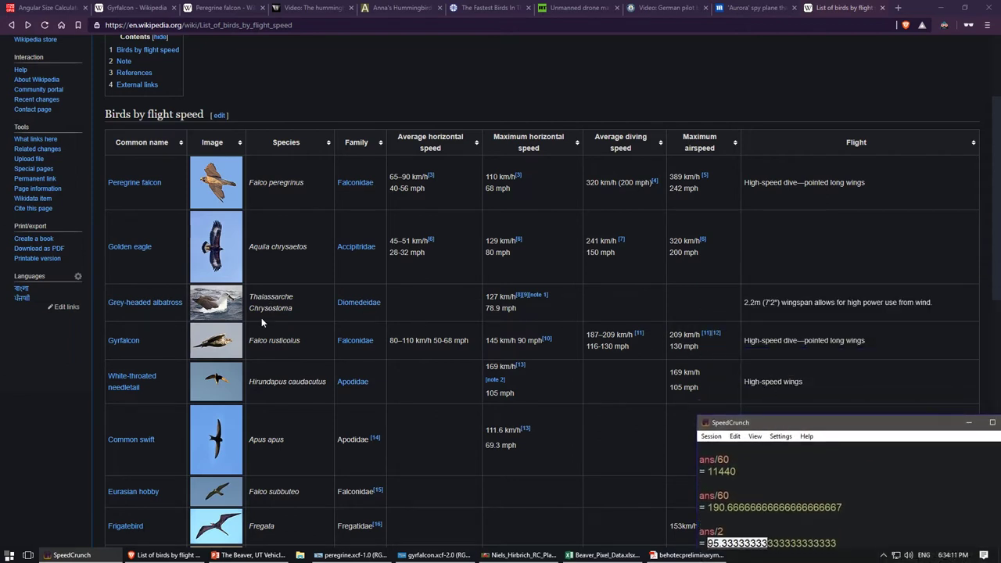
left_click_drag(861, 428, 801, 223)
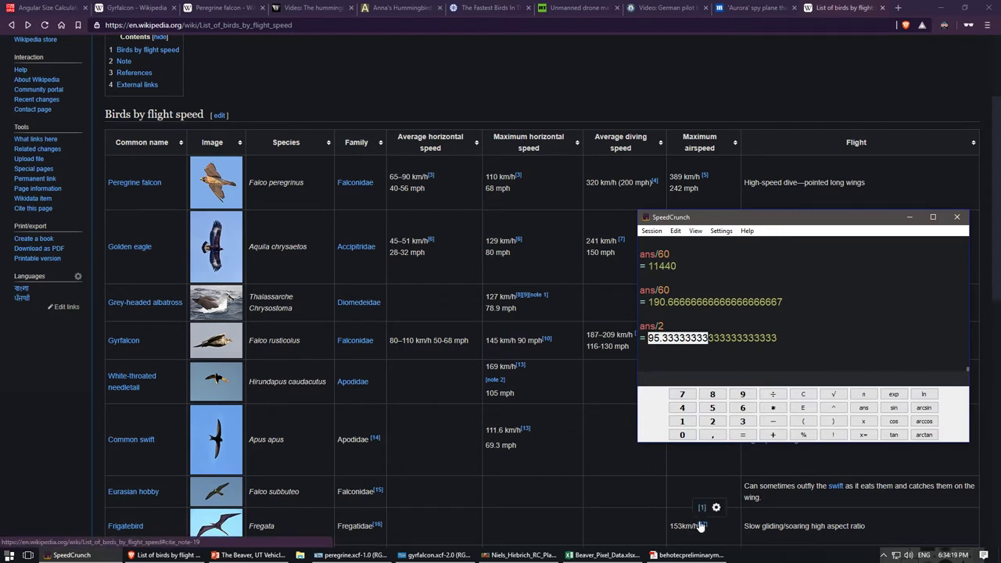
Switch to the Beaver_Pixel_Data.xlsx workbook in Excel and set the maximum airspeed input in cell L27 to 130 mph.
mouse_move(597, 558)
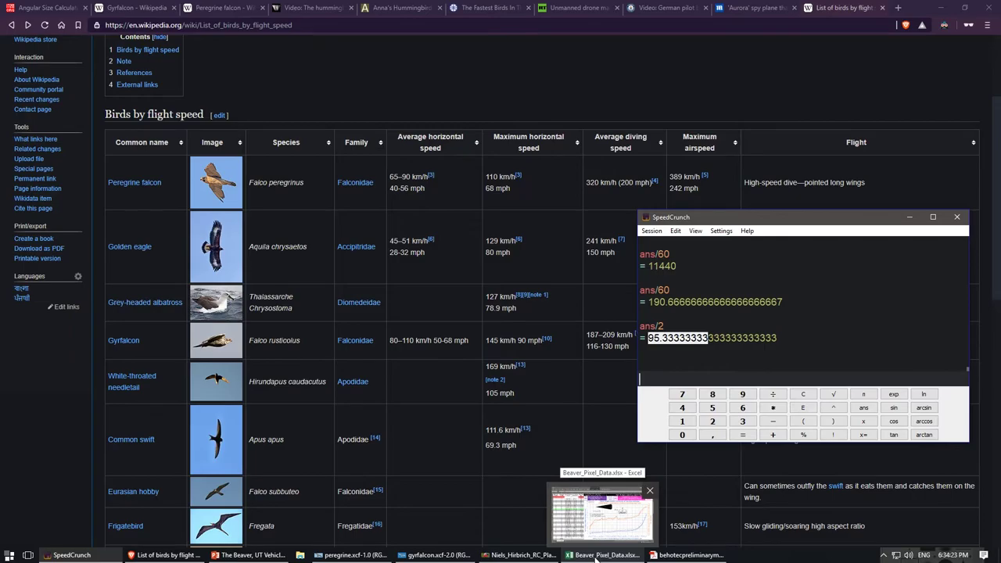
left_click(596, 558)
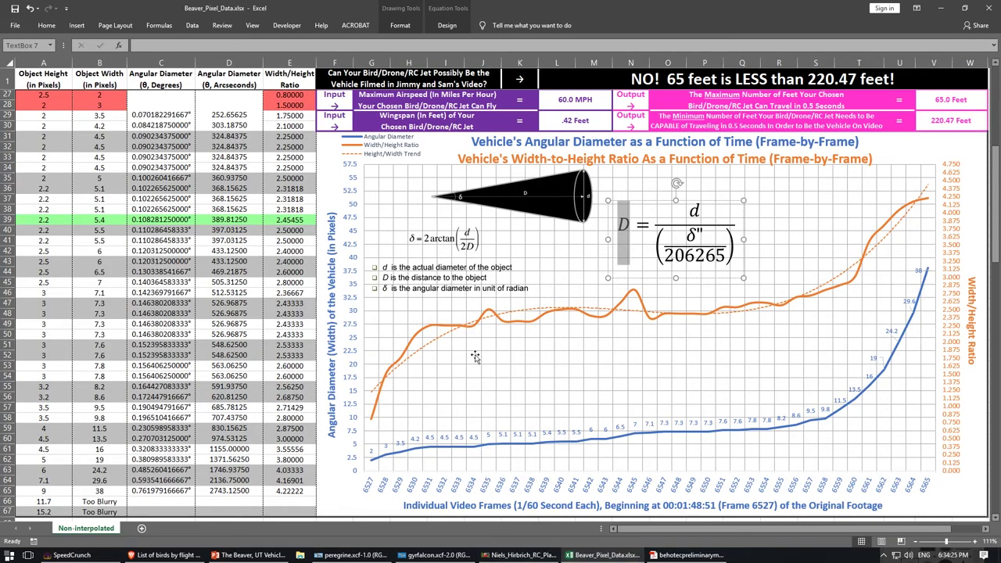
left_click(575, 97)
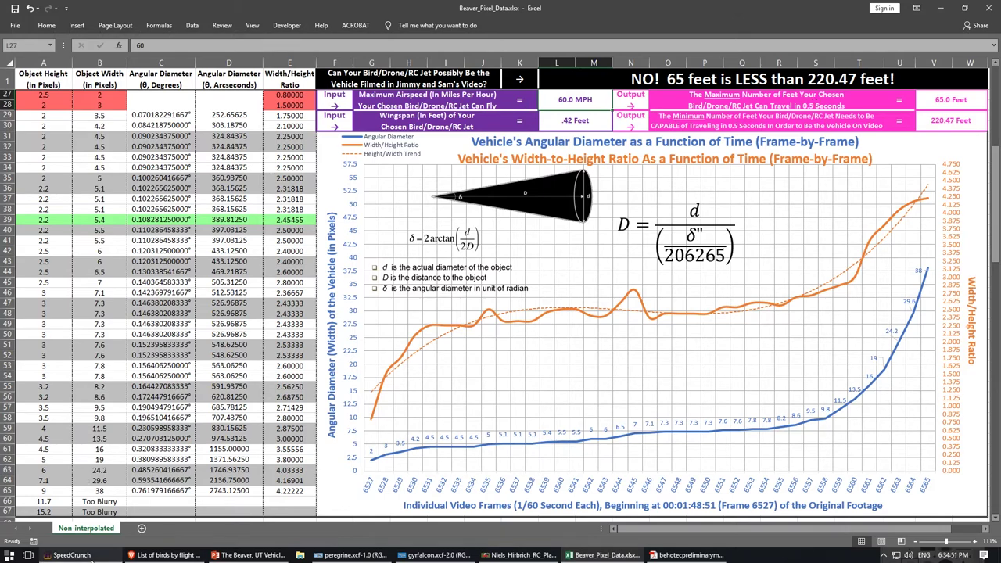
left_click(72, 555)
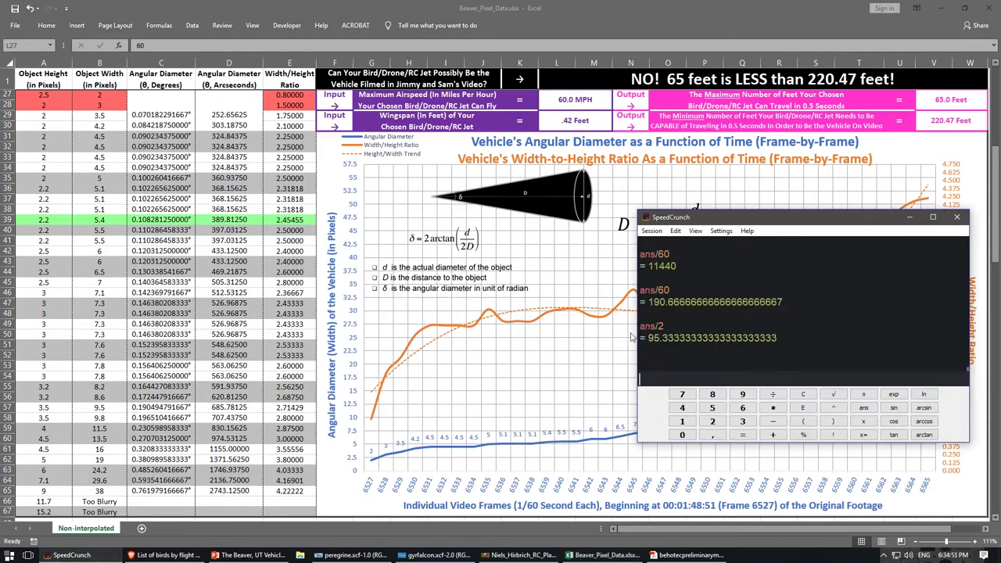
left_click(629, 125)
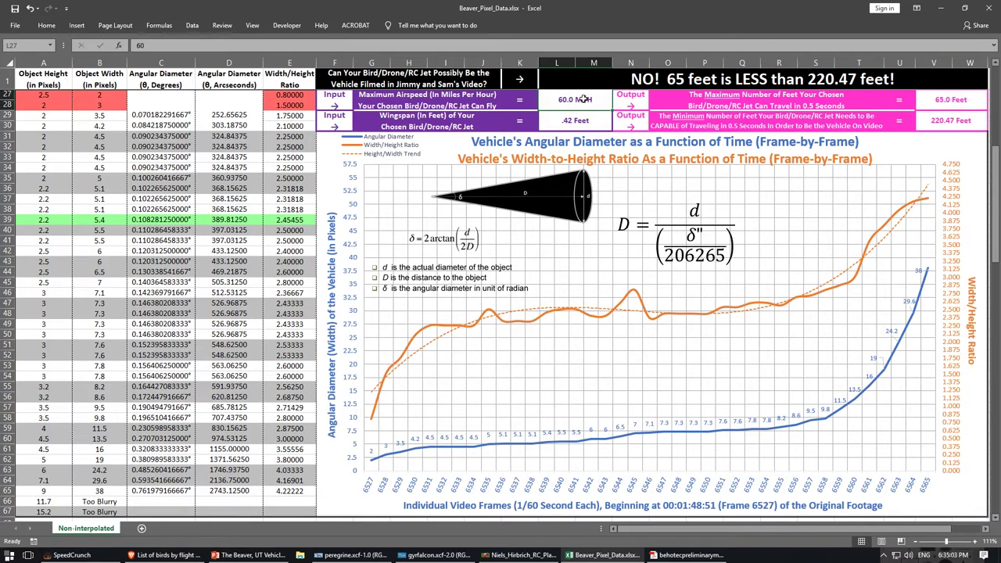
type("130")
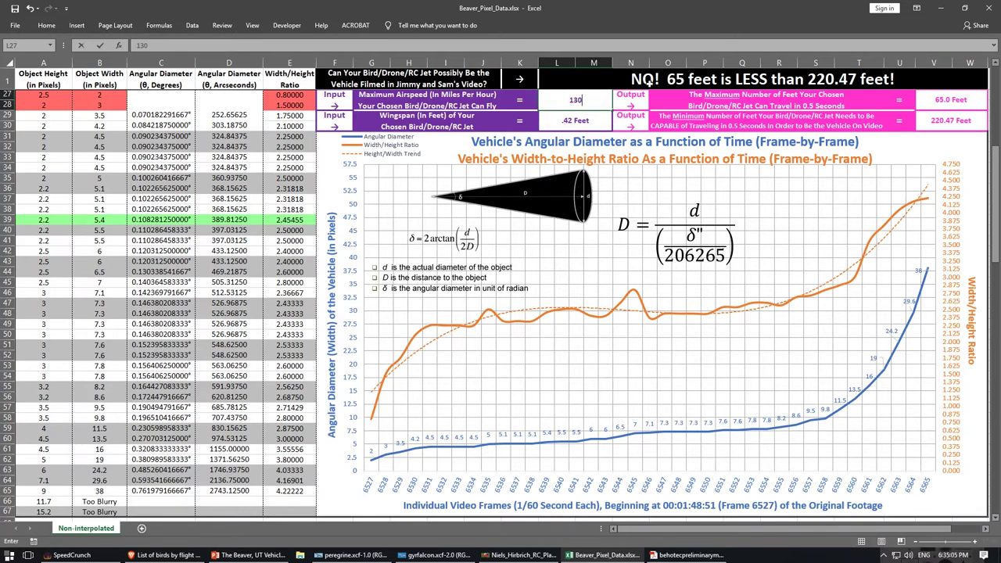
Check the 43/12 conversion in SpeedCrunch and set the wingspan input in cell L29 of the Excel workbook to 3.6 feet.
left_click(571, 119)
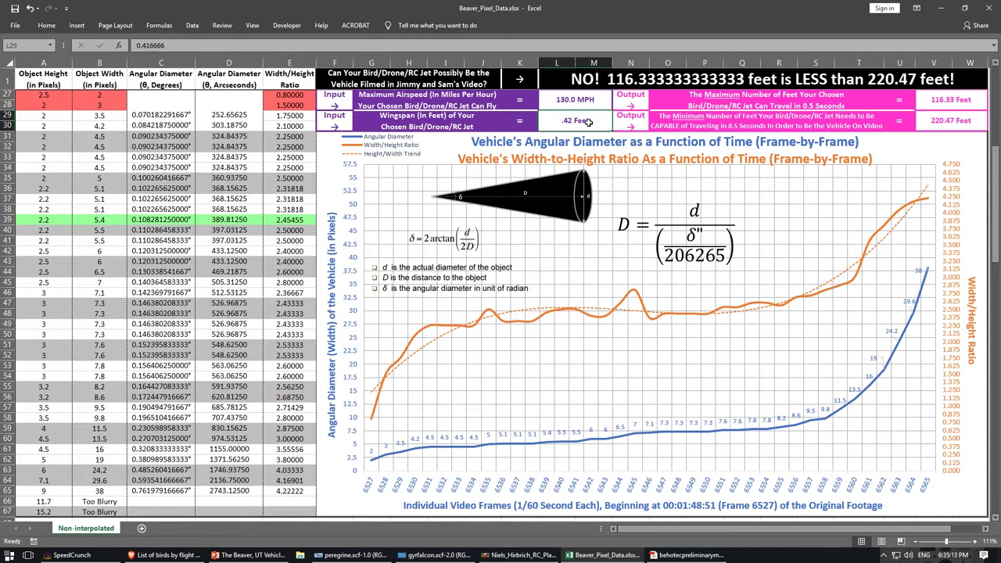
left_click(110, 555)
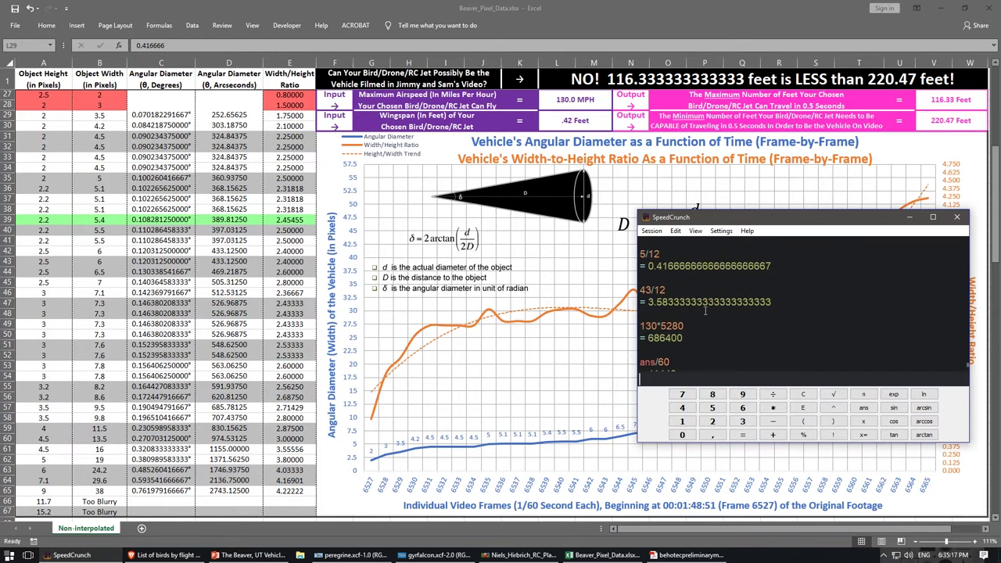
left_click_drag(669, 302, 646, 304)
left_click(572, 135)
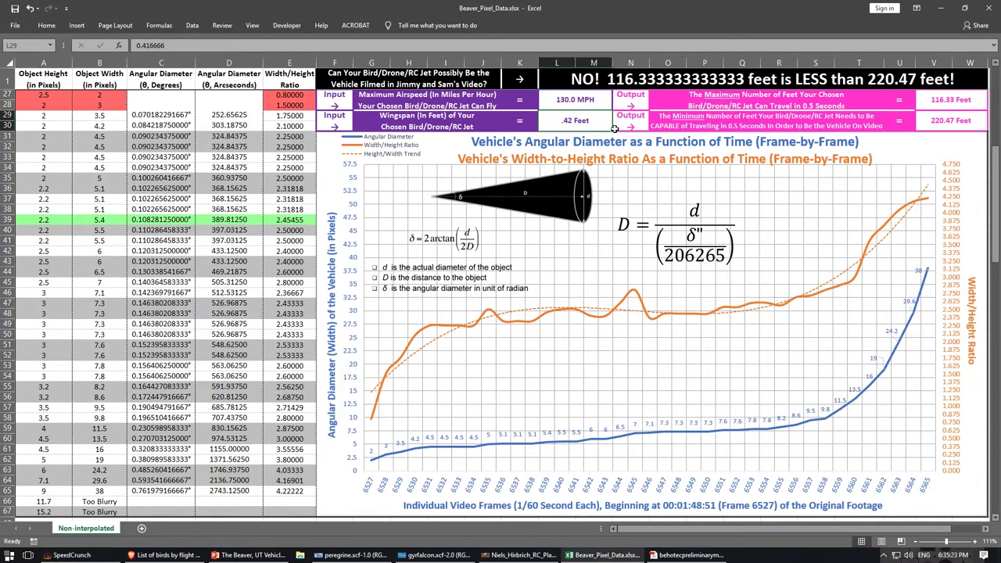
type("3.6")
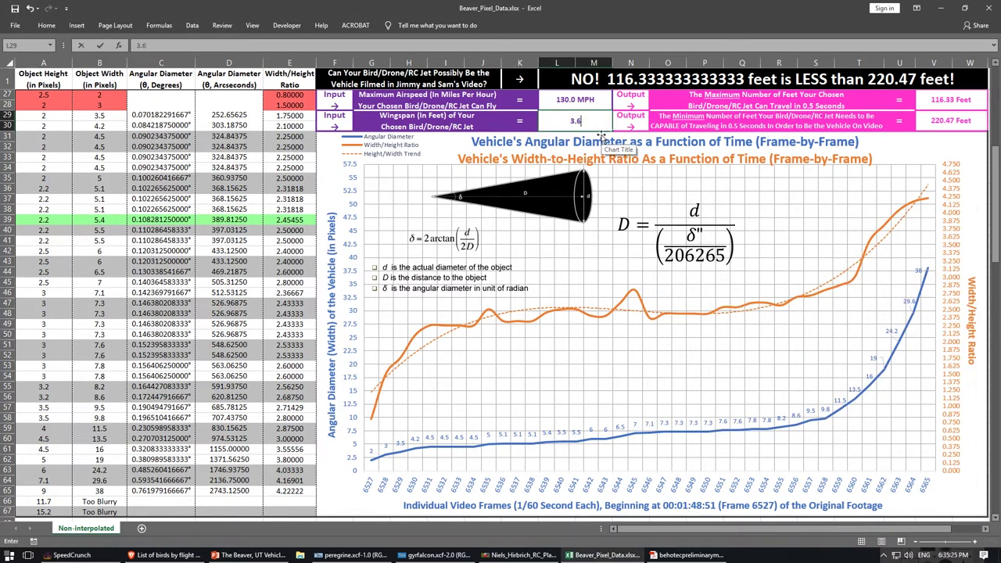
key("Return")
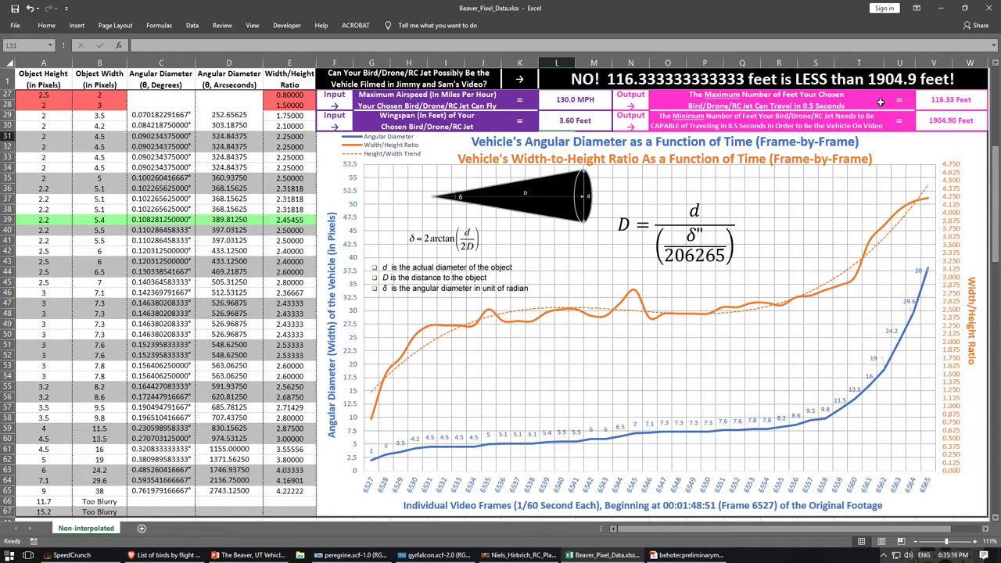
Compare the maximum-feet output formula in V27 with the 130 mph half-second calculation in the SpeedCrunch history, and return to the workbook.
left_click(949, 101)
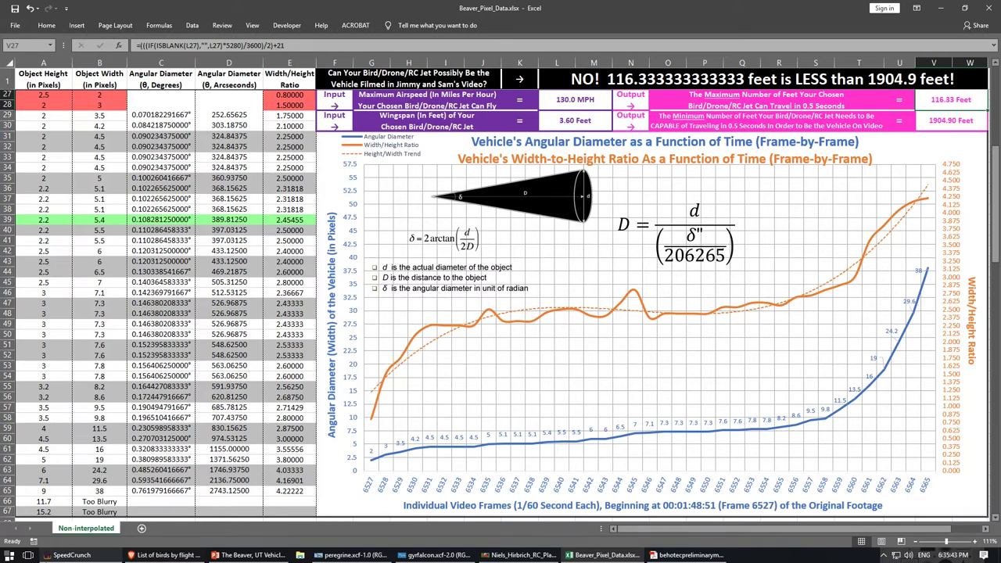
left_click(70, 556)
scroll(700, 342, "up", 5)
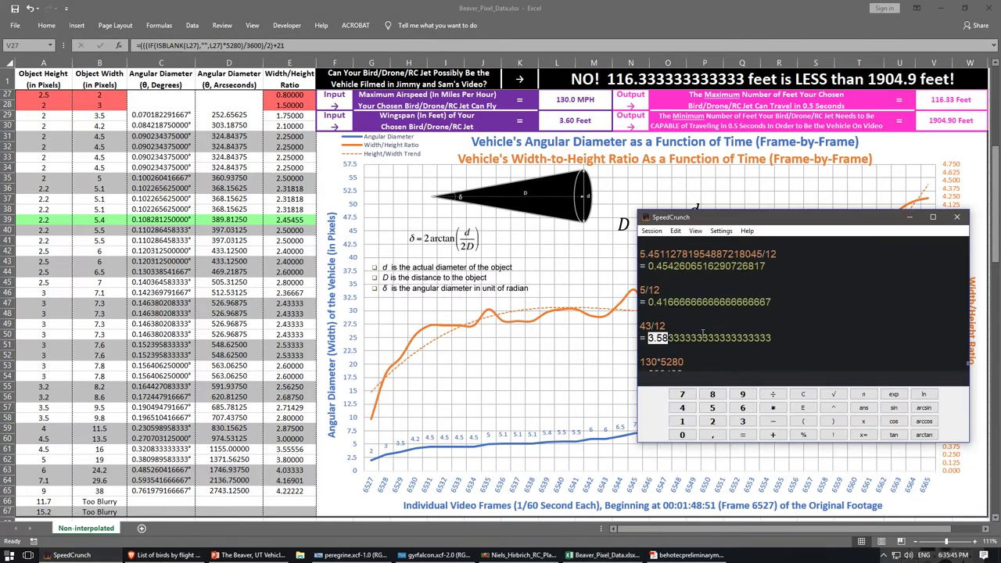
scroll(702, 332, "down", 2)
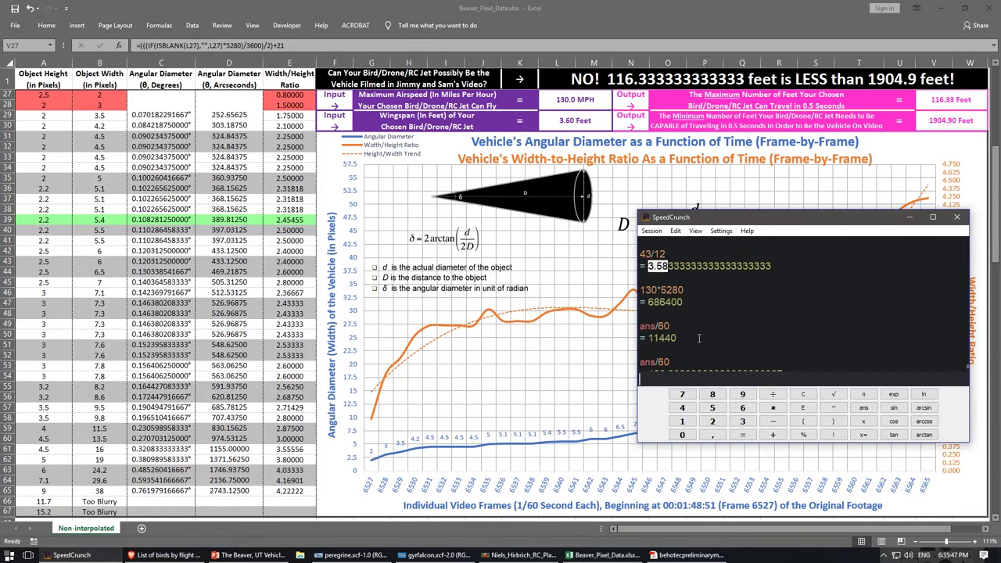
scroll(691, 349, "down", 2)
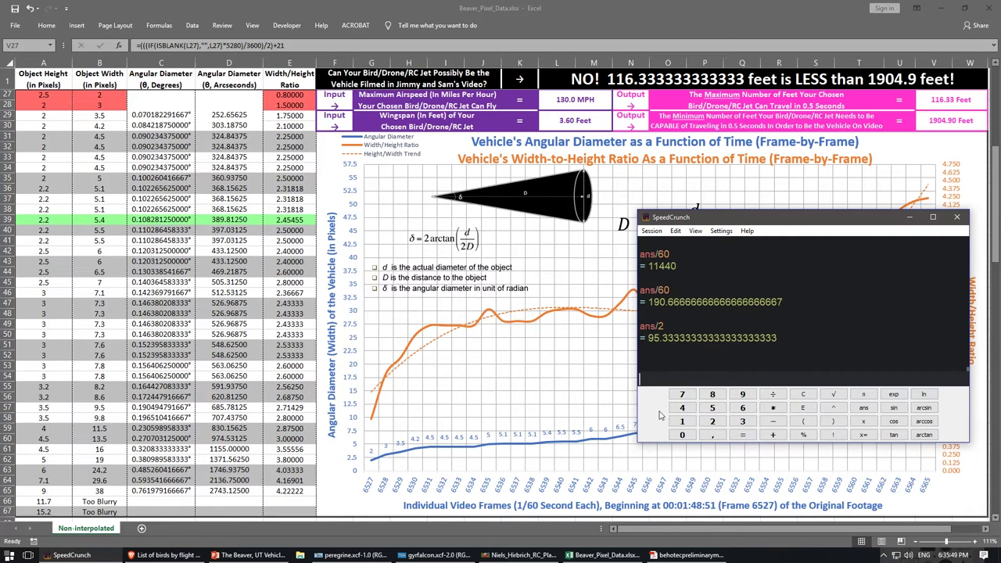
left_click(492, 403)
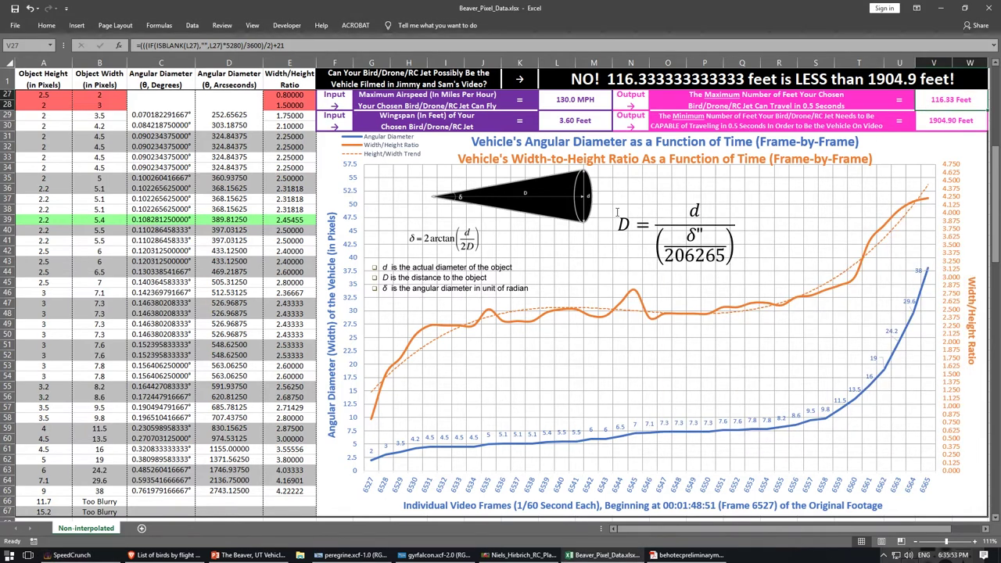
Open the V27 formula and calculate in SpeedCrunch how many feet 28.5 mph covers in half a second, using 28.5*5280, ans/3600 and ans/2.
left_click(278, 44)
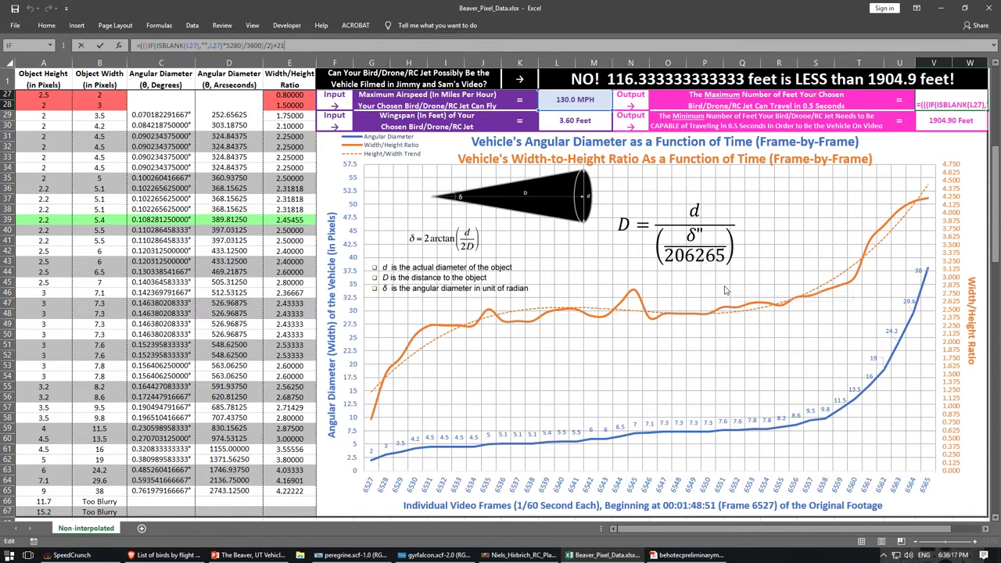
left_click(72, 555)
type("28.5")
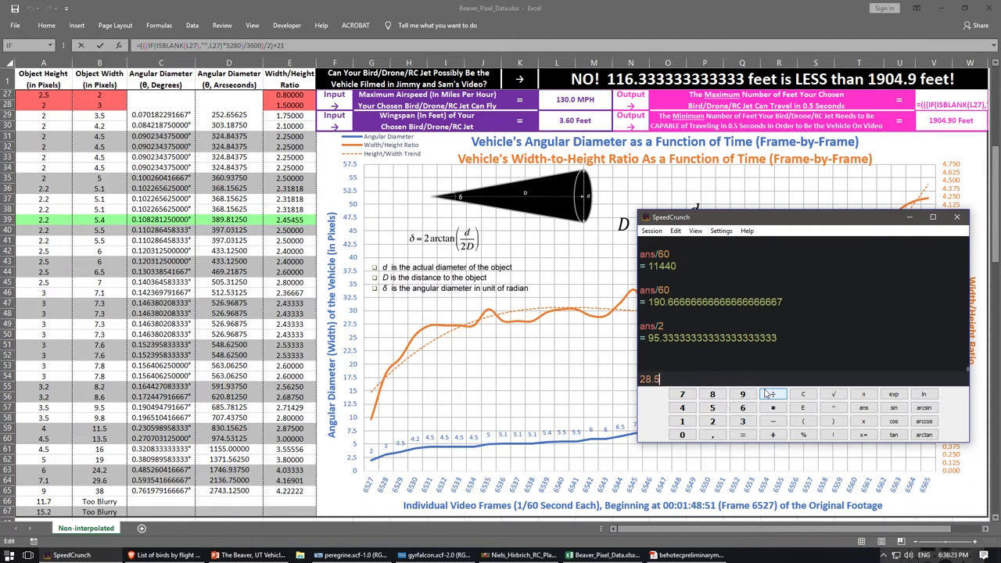
type("*5280")
key("Return")
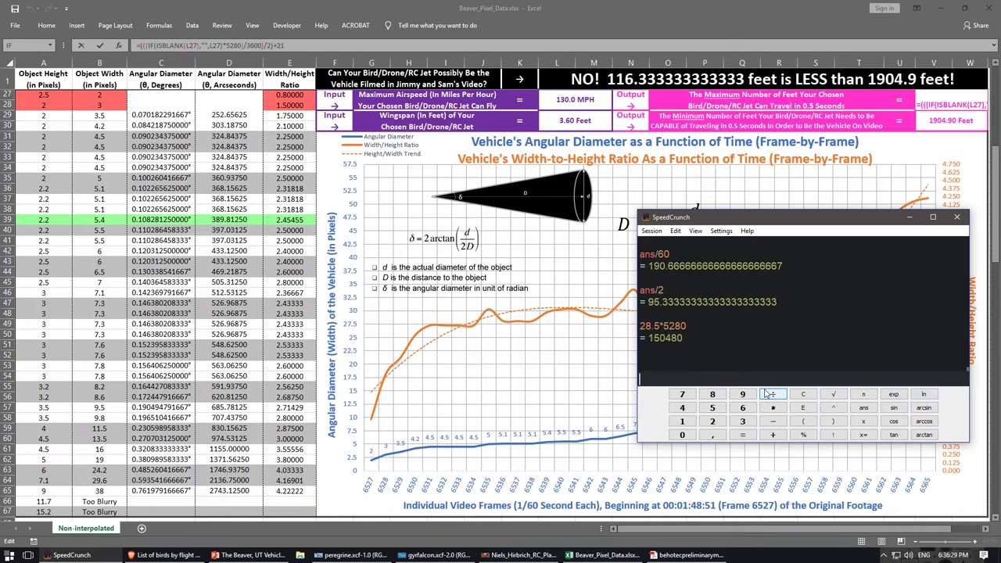
type("/3600")
key("Return")
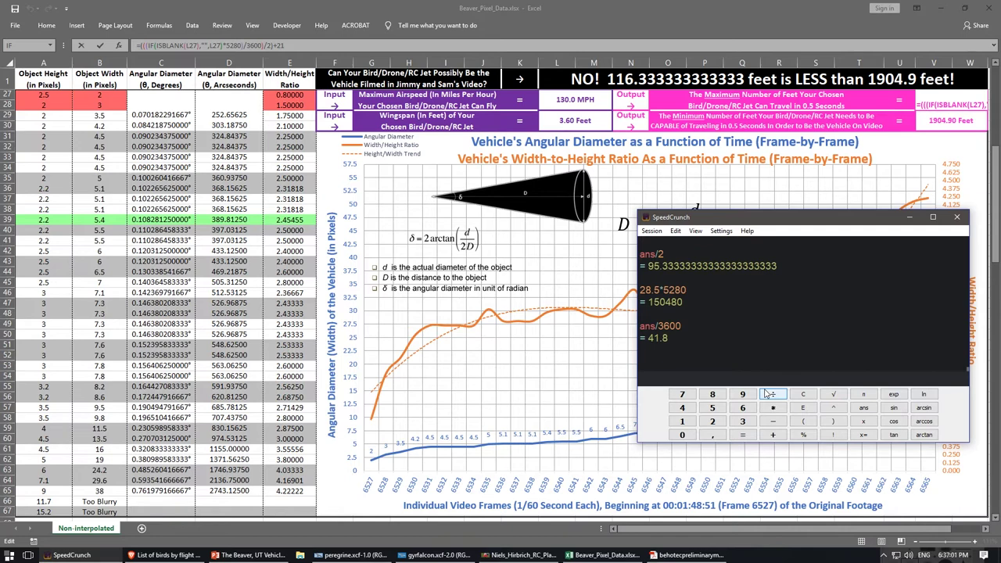
type("ans/2")
key("Return")
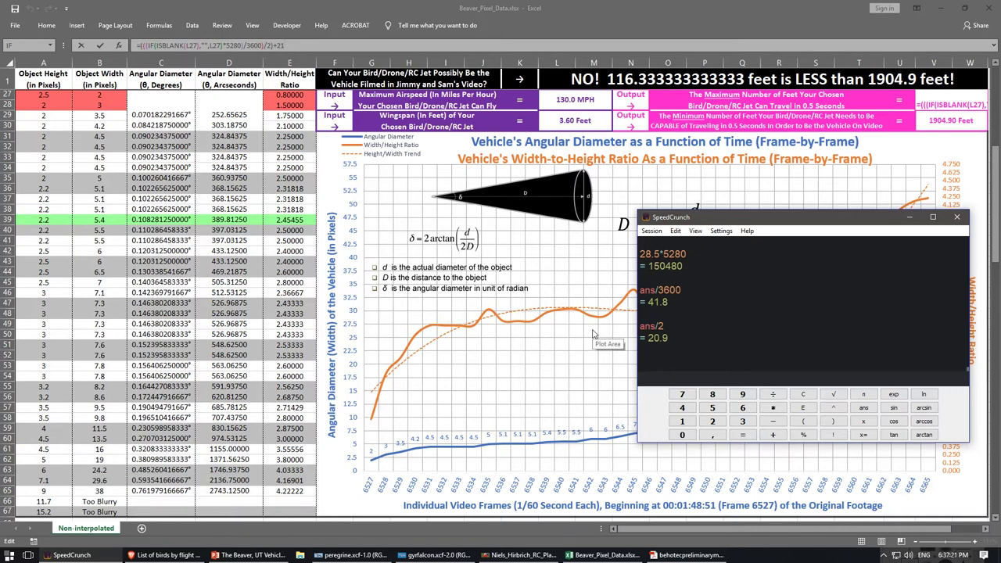
left_click(592, 282)
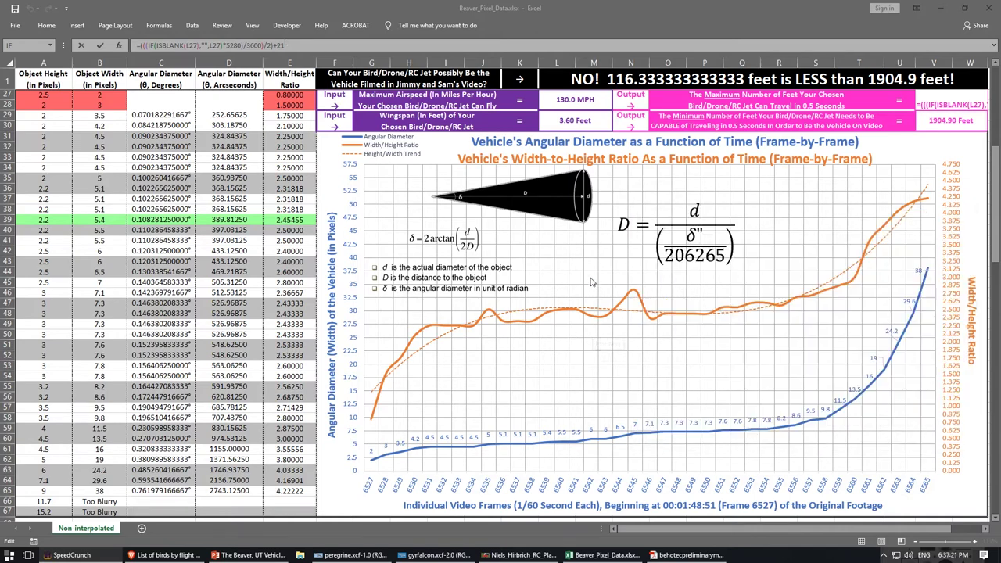
Review the output labels and the formula behind the maximum number of feet in V27.
left_click(773, 115)
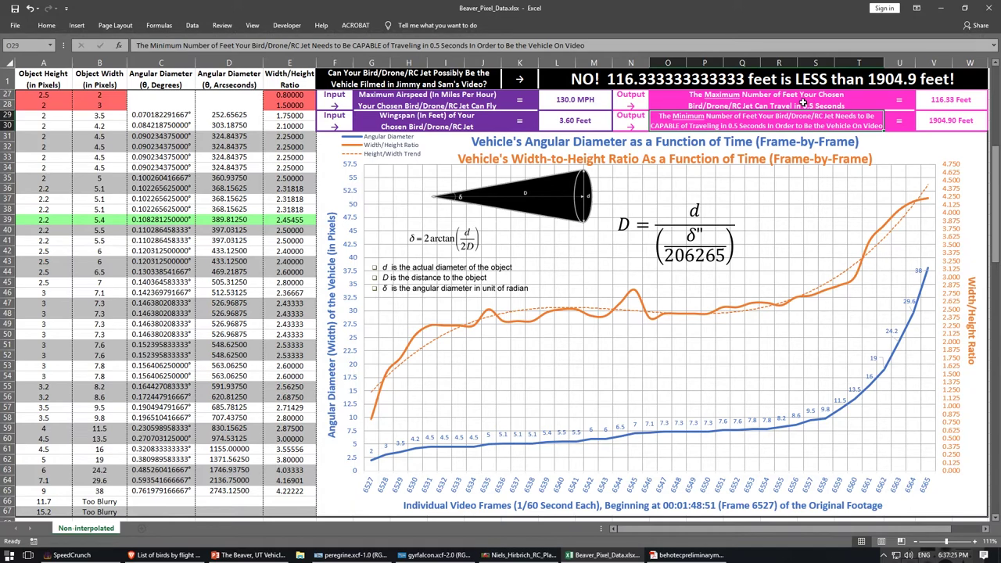
left_click(796, 98)
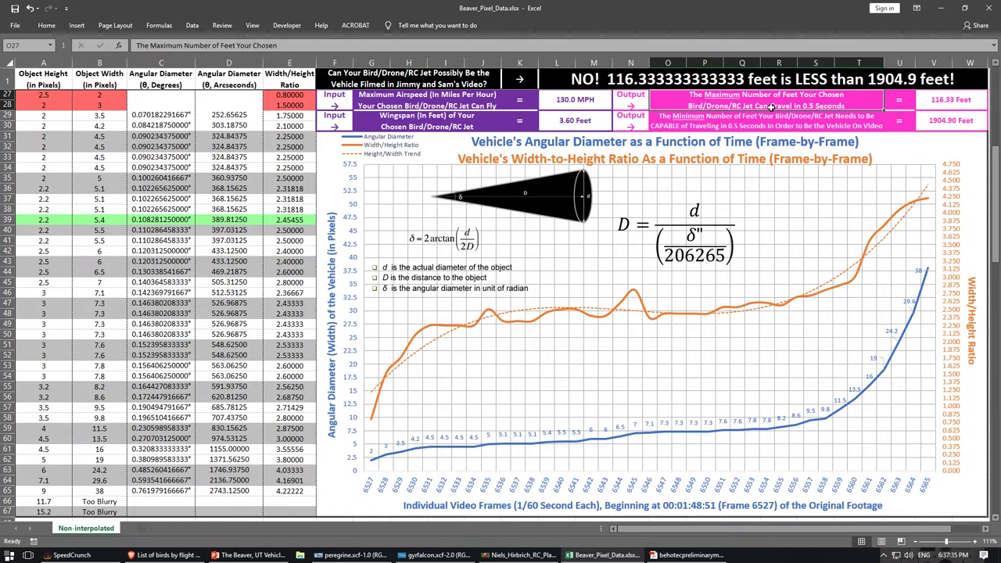
left_click(937, 101)
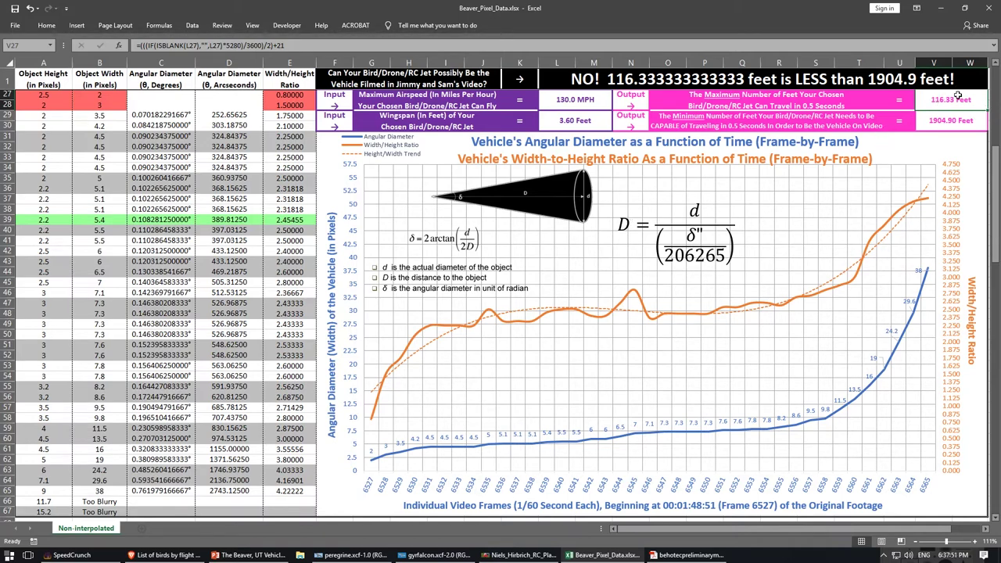
Examine how the minimum-feet formula in V29 applies the distance equation D = d/(δ"/206265) shown on the chart.
left_click(799, 124)
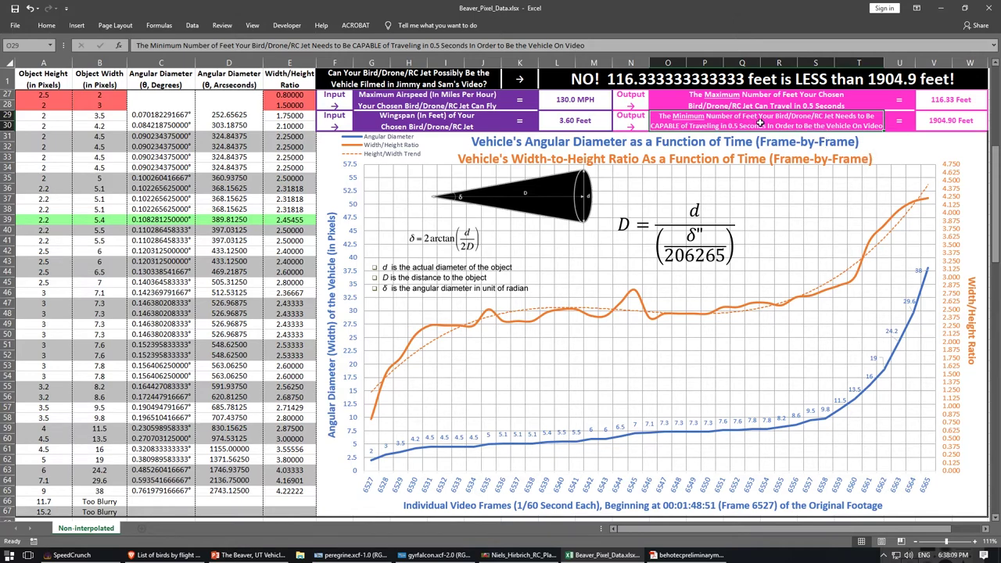
left_click(626, 224)
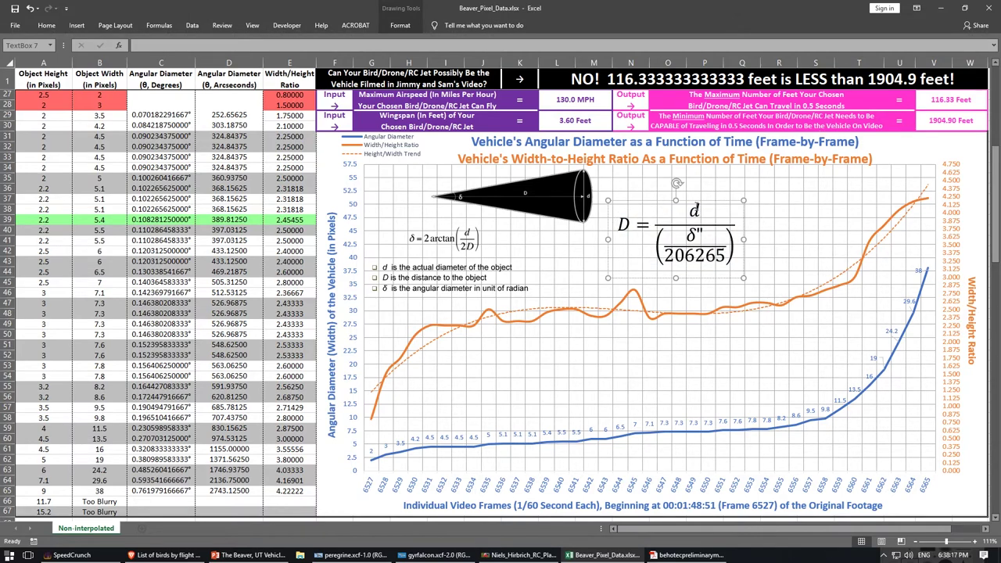
left_click(693, 212)
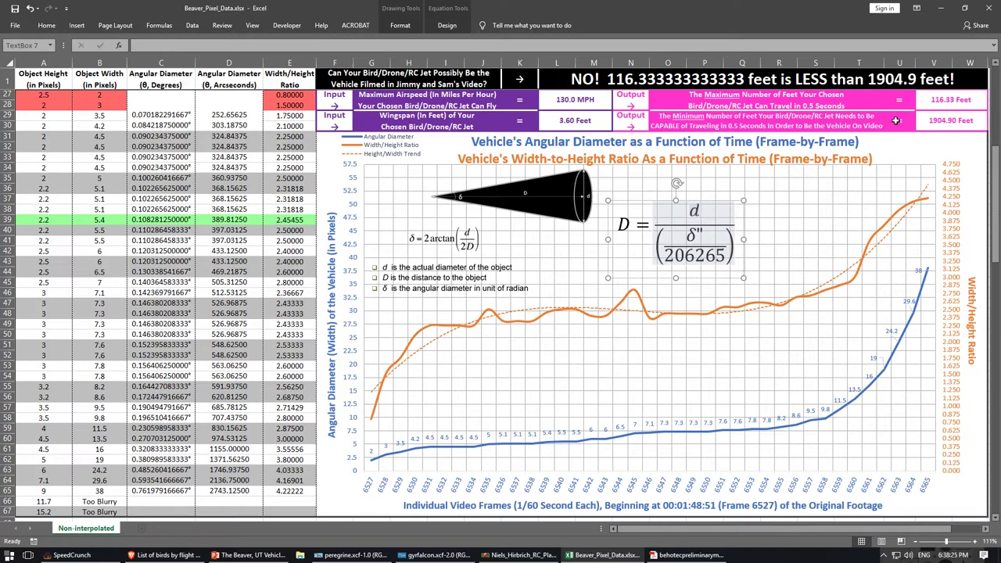
left_click(929, 119)
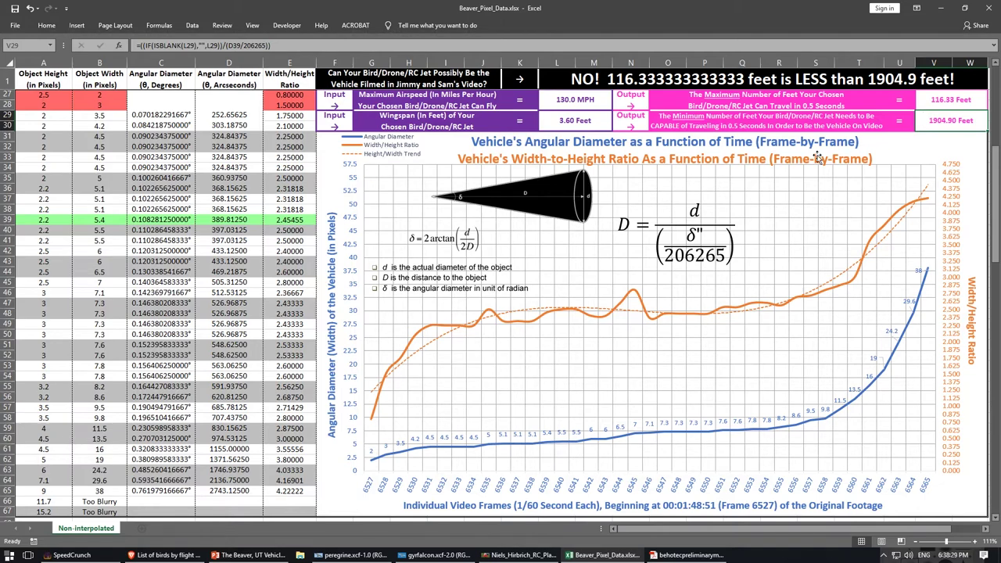
left_click(702, 211)
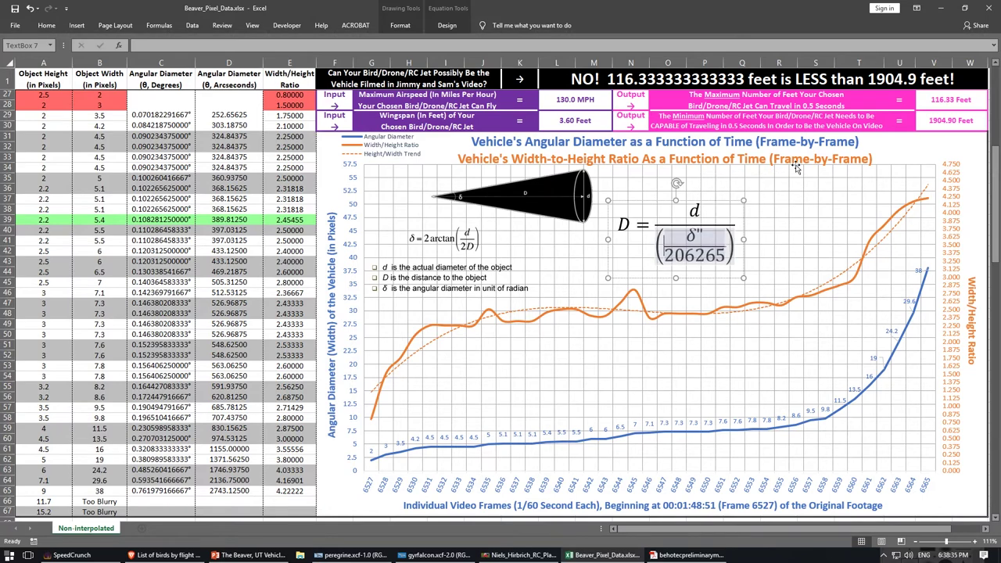
left_click(936, 123)
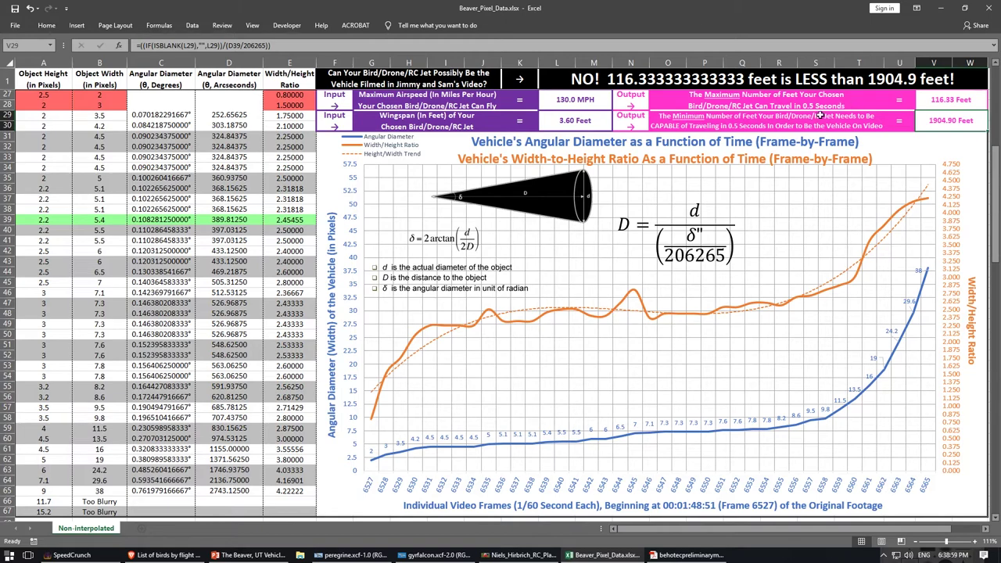
Compare the maximum-feet output in V27 with the minimum-feet requirement by going over both output rows.
left_click(931, 99)
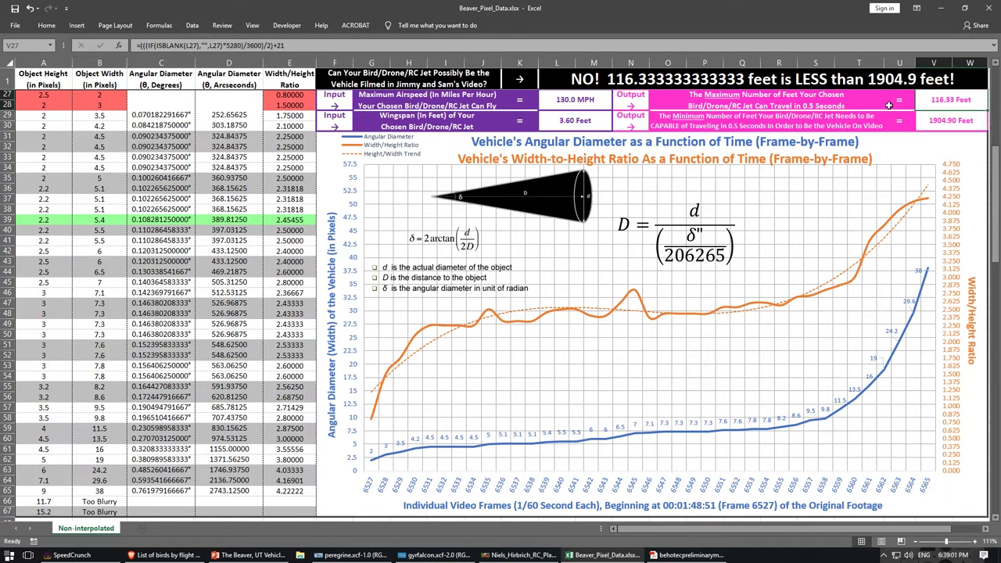
left_click(809, 99)
left_click(778, 133)
left_click(780, 102)
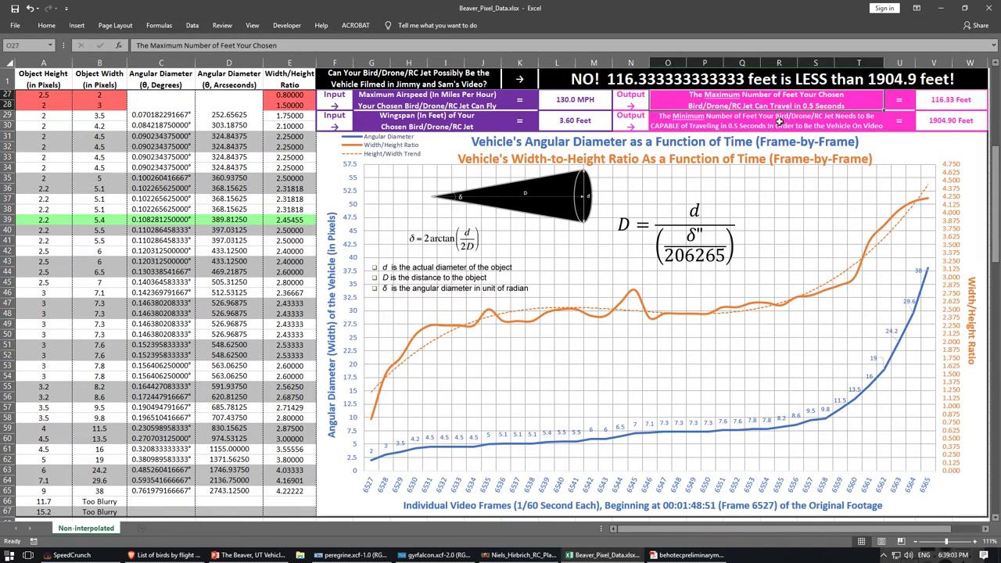
left_click(780, 124)
left_click(780, 103)
left_click(960, 100)
left_click(780, 122)
left_click(780, 102)
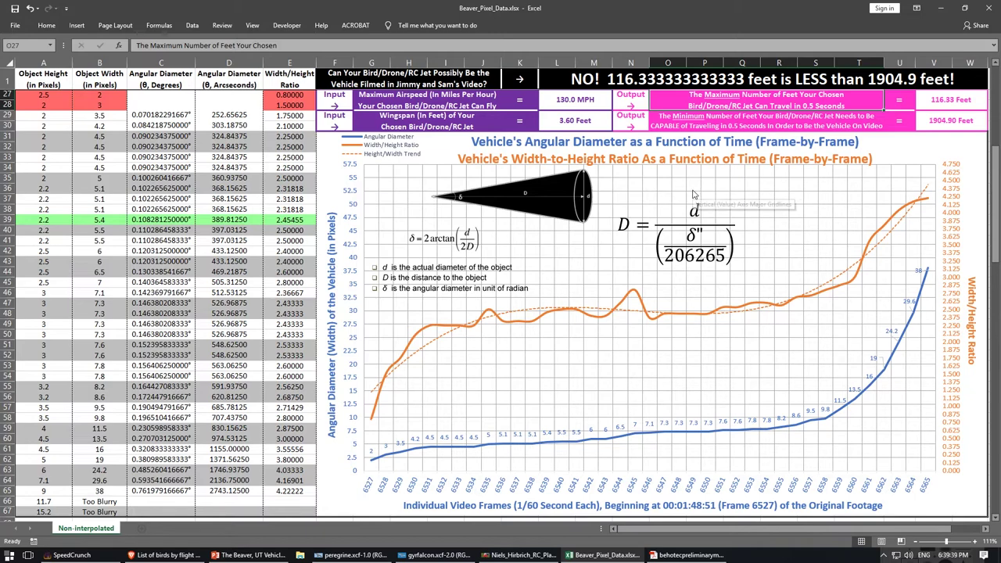
left_click(693, 194)
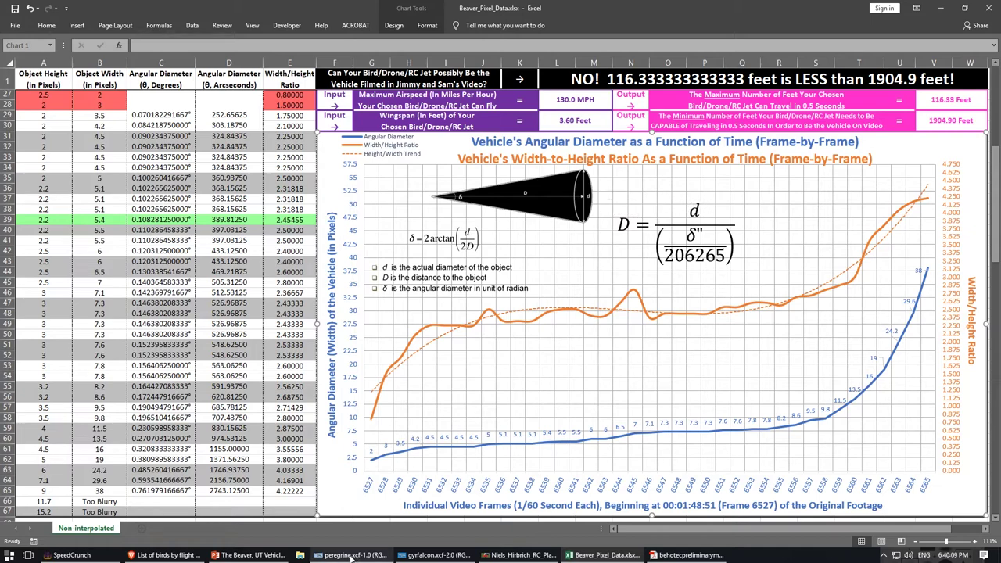
Switch to the peregrine and gyrfalcon images in GIMP and measure the gyrfalcon's wingspan from wingtip to wingtip.
mouse_move(351, 559)
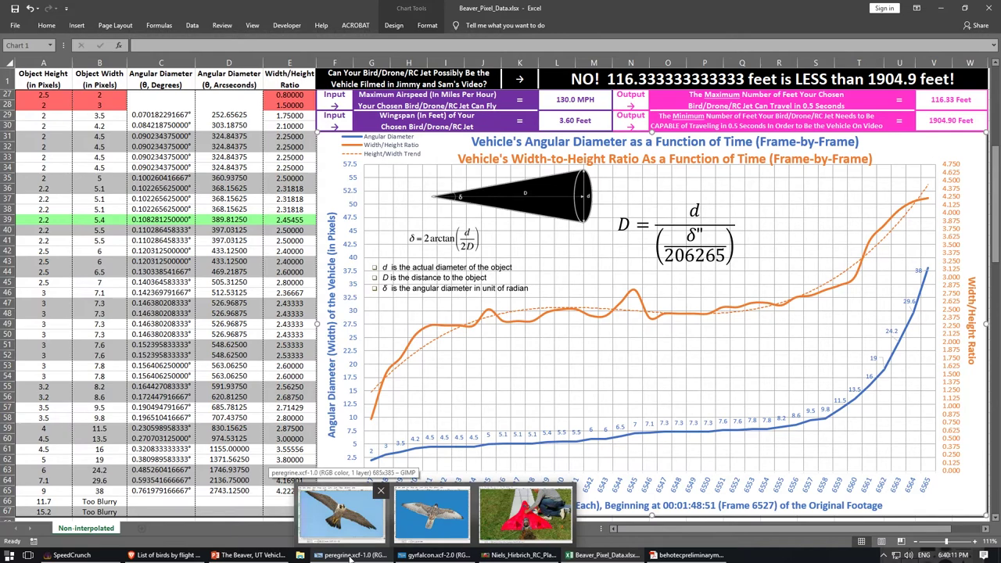
left_click(350, 557)
left_click(429, 555)
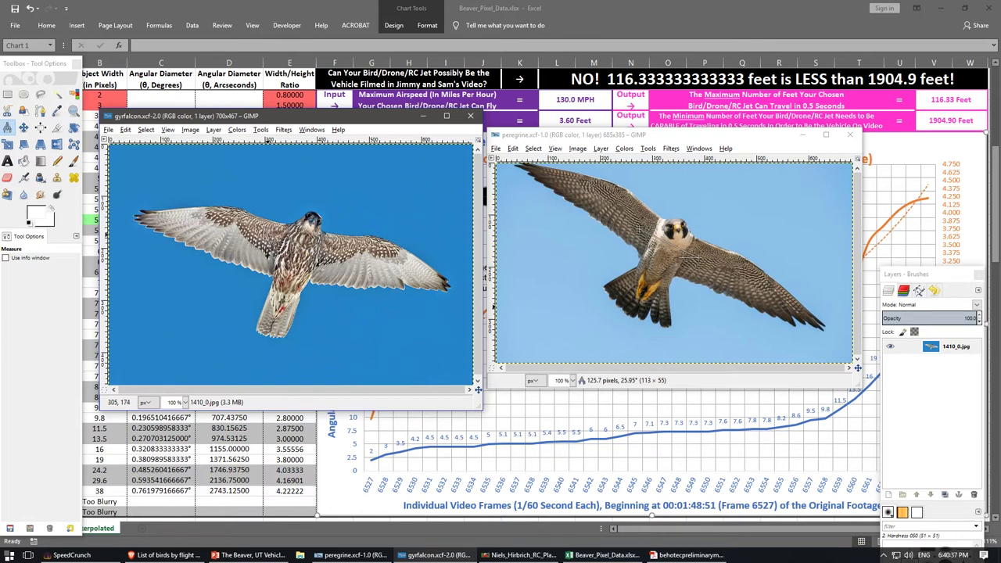
left_click_drag(260, 240, 342, 264)
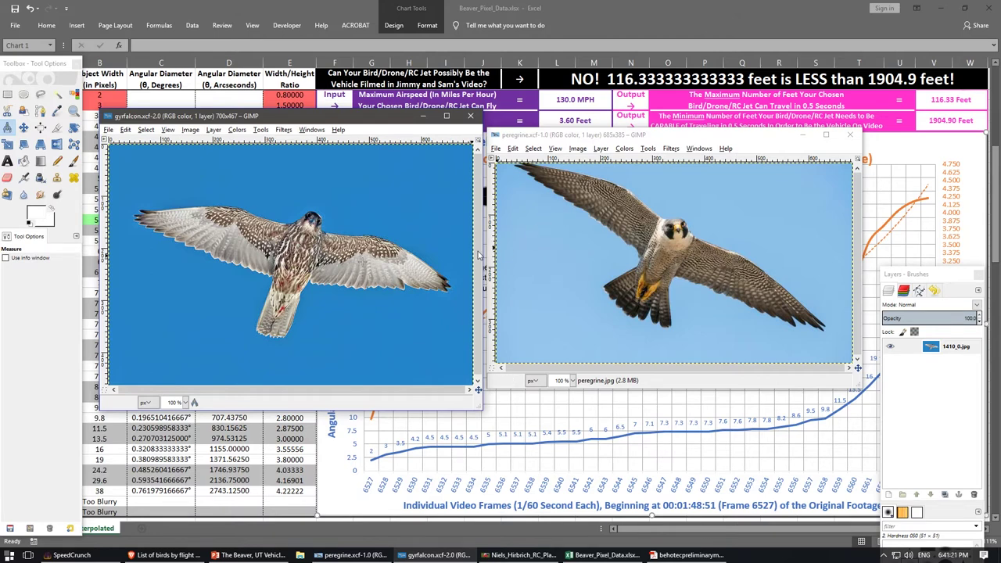
left_click_drag(138, 212, 452, 287)
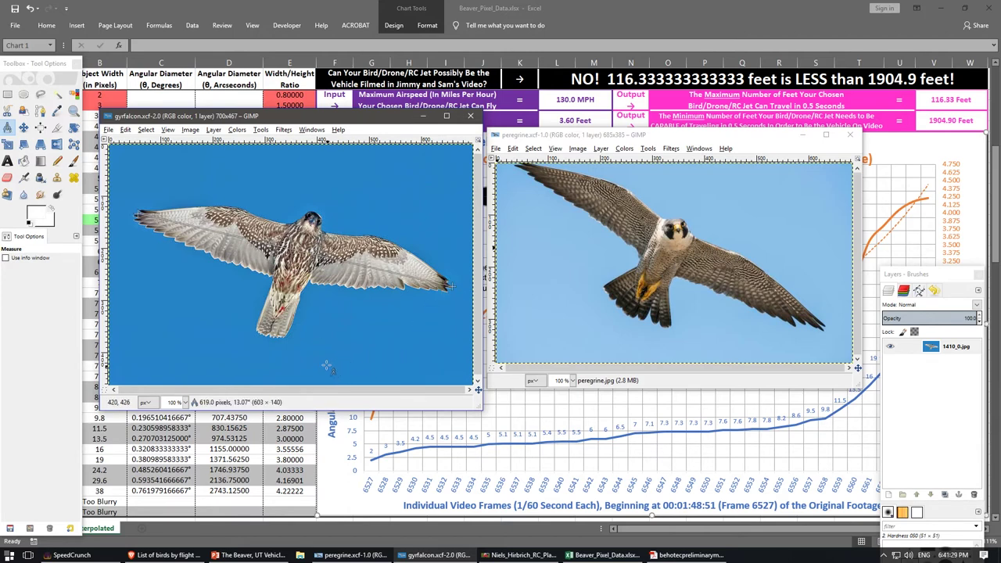
left_click_drag(131, 218, 452, 290)
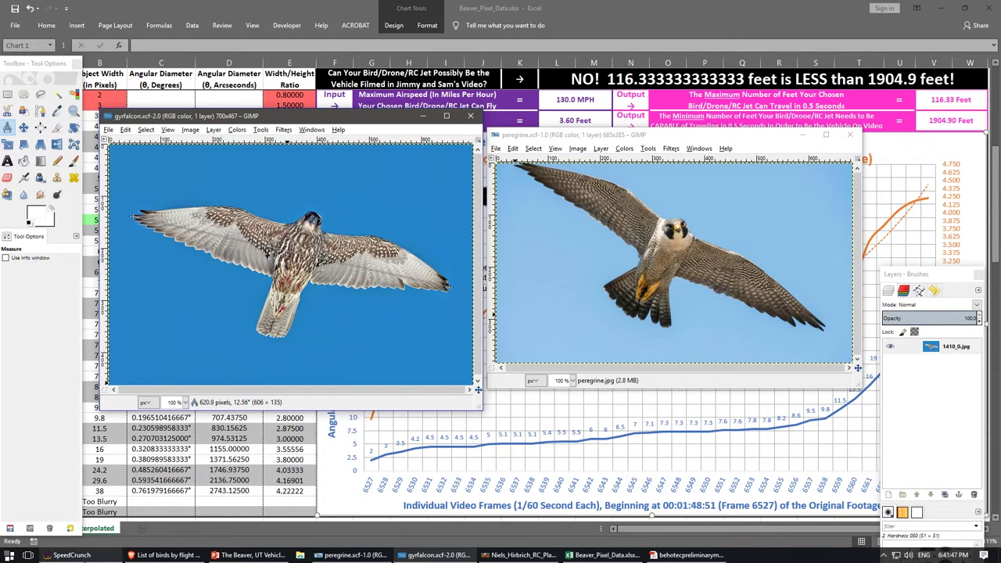
Switch to SpeedCrunch and convert the 3.58333-foot gyrfalcon wingspan to inches by multiplying the earlier 43/12 result by 12.
mouse_move(71, 555)
left_click(70, 555)
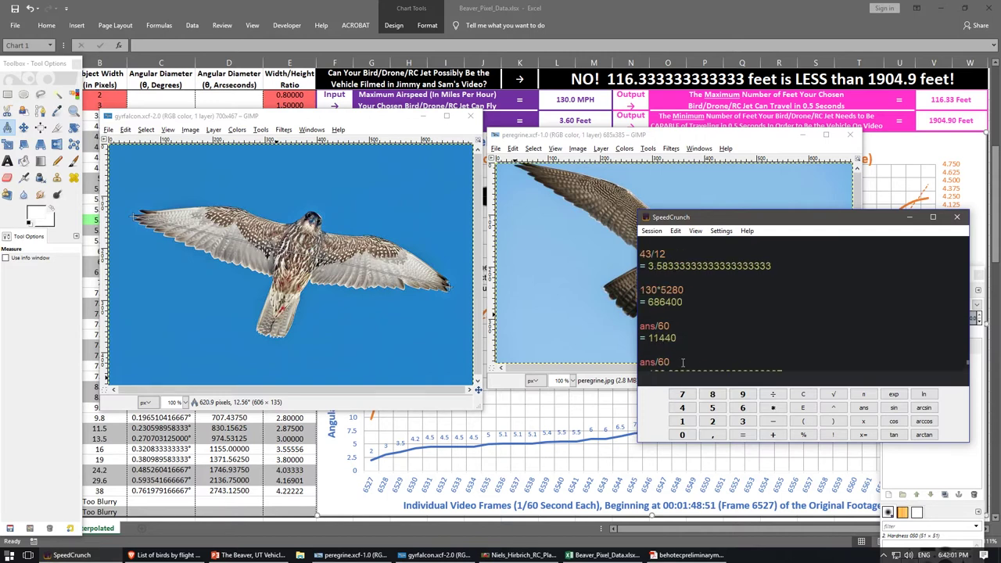
left_click(697, 267)
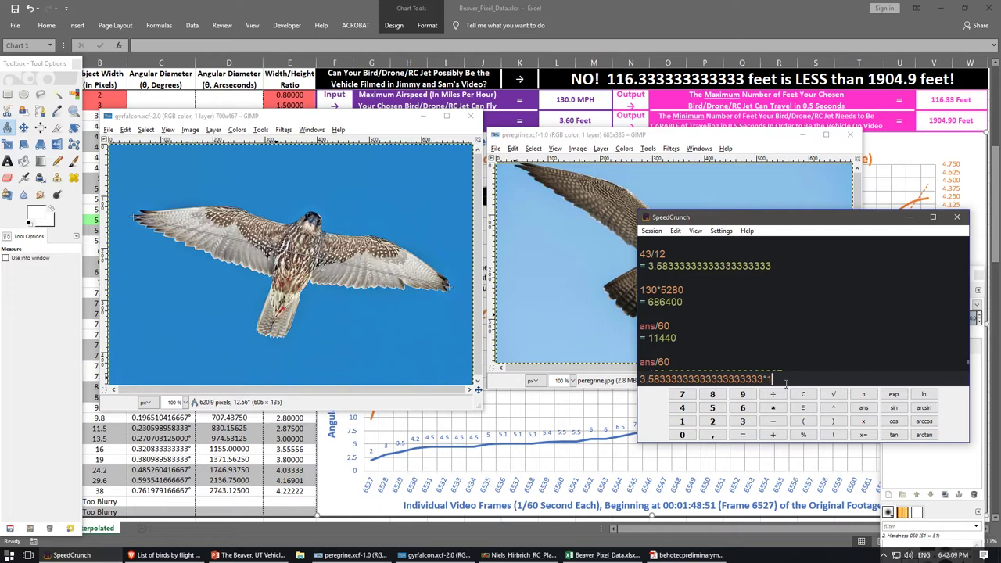
key("Return")
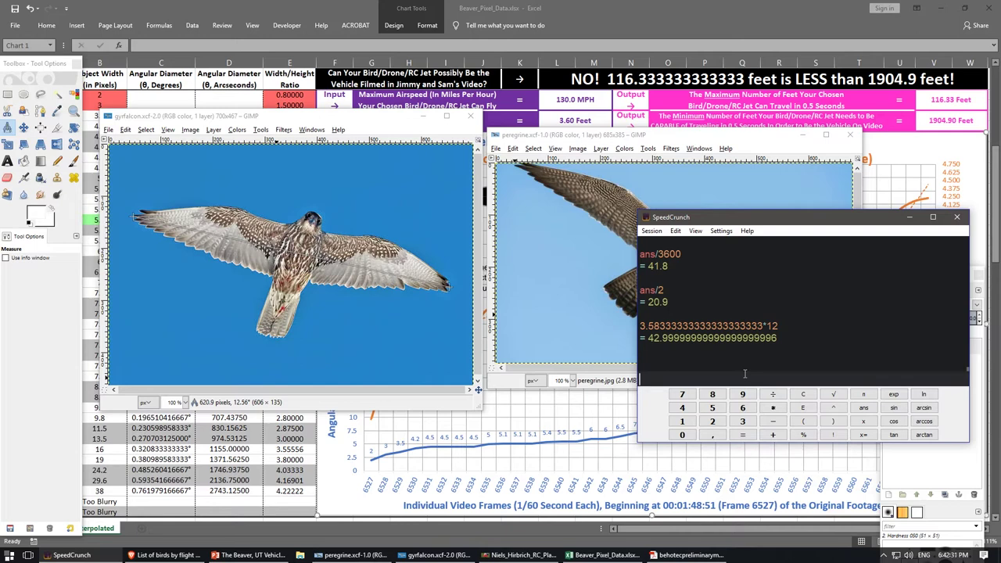
Calculate the image scale in pixels per inch as 620/43 and highlight the leading digits of the result.
type("620/43")
key("Return")
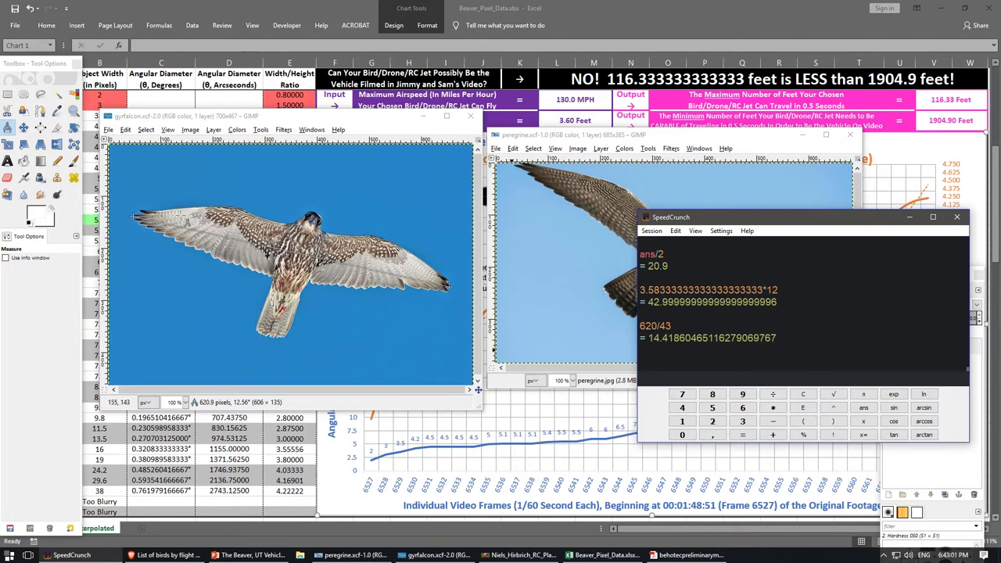
mouse_move(136, 216)
left_mouse_down()
mouse_move(165, 223)
mouse_move(142, 218)
mouse_move(152, 217)
left_mouse_up()
left_click_drag(649, 338, 679, 338)
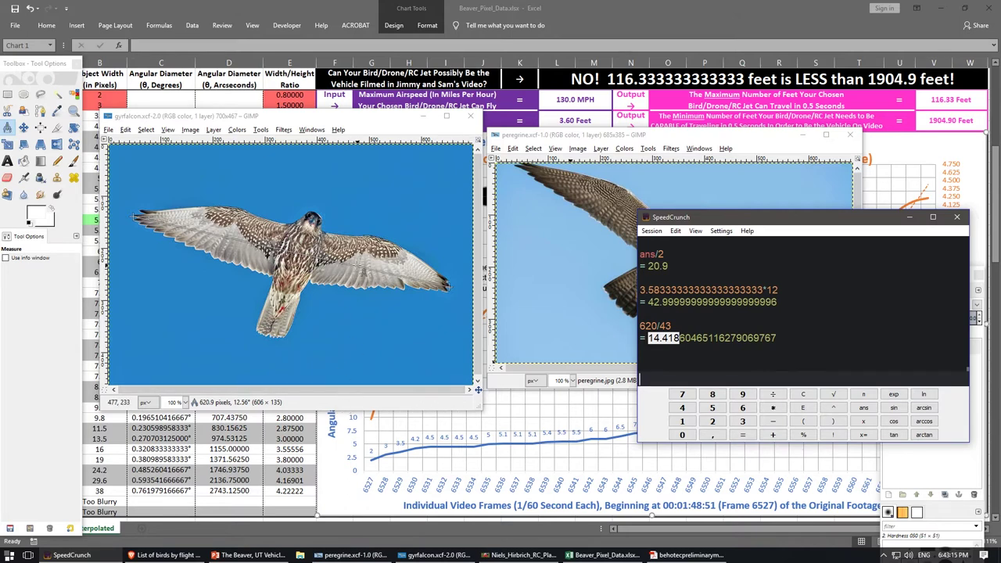
Measure the width of the gyrfalcon's body between the bases of its wings in the GIMP image.
left_click(346, 269)
left_click_drag(266, 245, 334, 264)
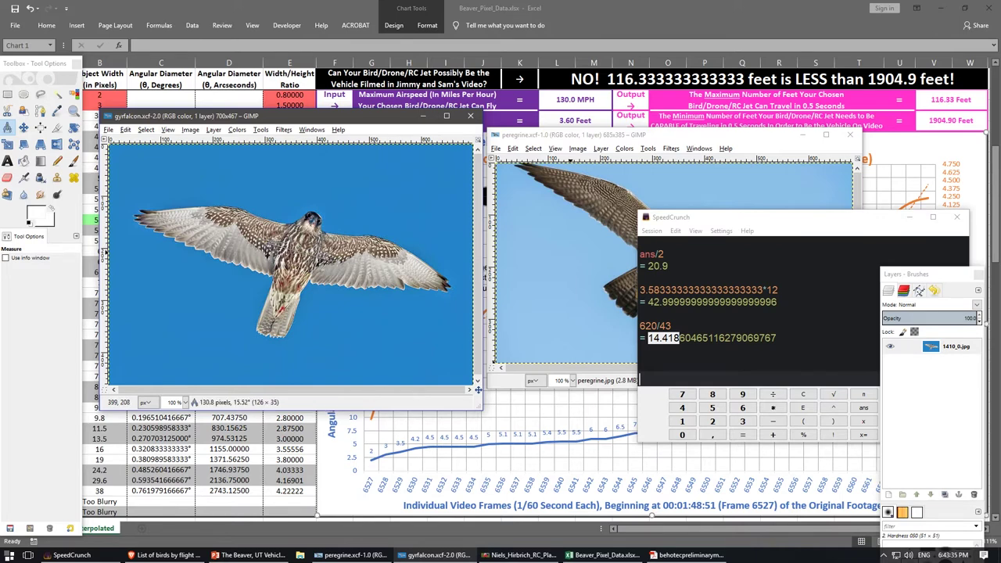
left_click_drag(346, 264, 334, 259)
left_click_drag(336, 266, 333, 263)
left_click_drag(341, 265, 339, 266)
Calculate the gyrfalcon's body width in inches by dividing 130 by the 620/43 result, and review the measured span on the image.
left_click(672, 370)
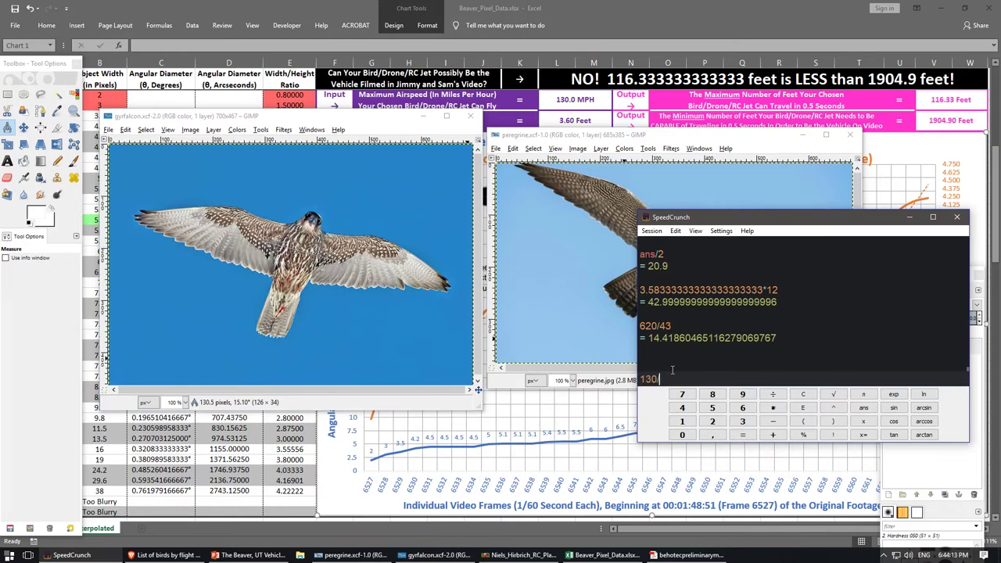
left_click(694, 338)
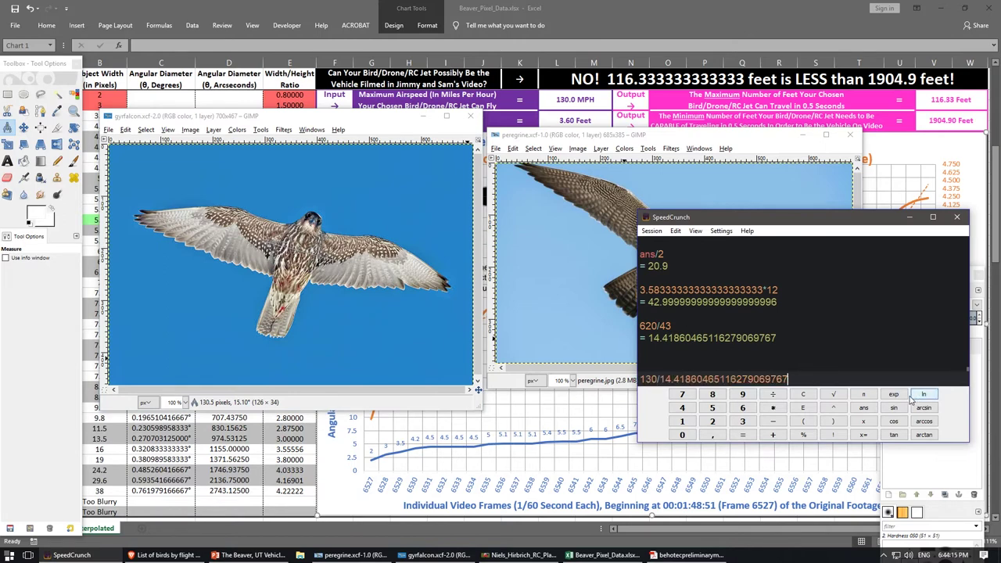
key("Return")
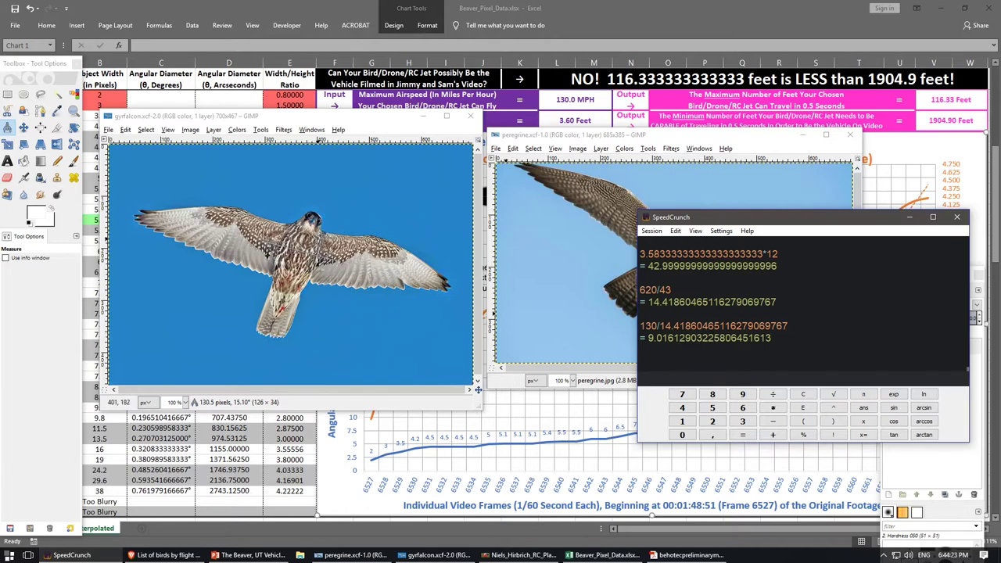
left_click(380, 125)
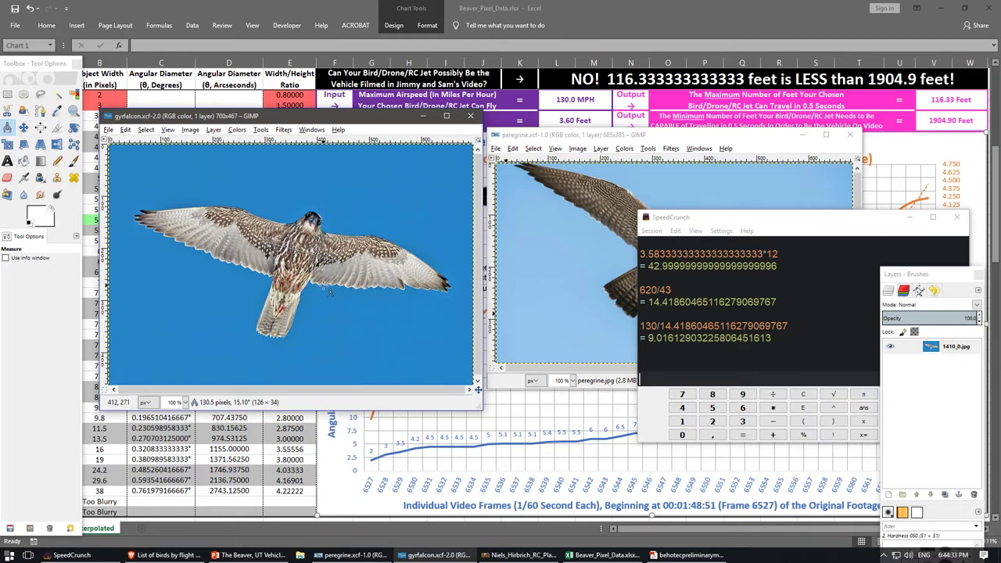
left_click_drag(272, 244, 273, 242)
Return to the Excel workbook and set the wingspan input in L29 to .75 feet.
left_click(582, 9)
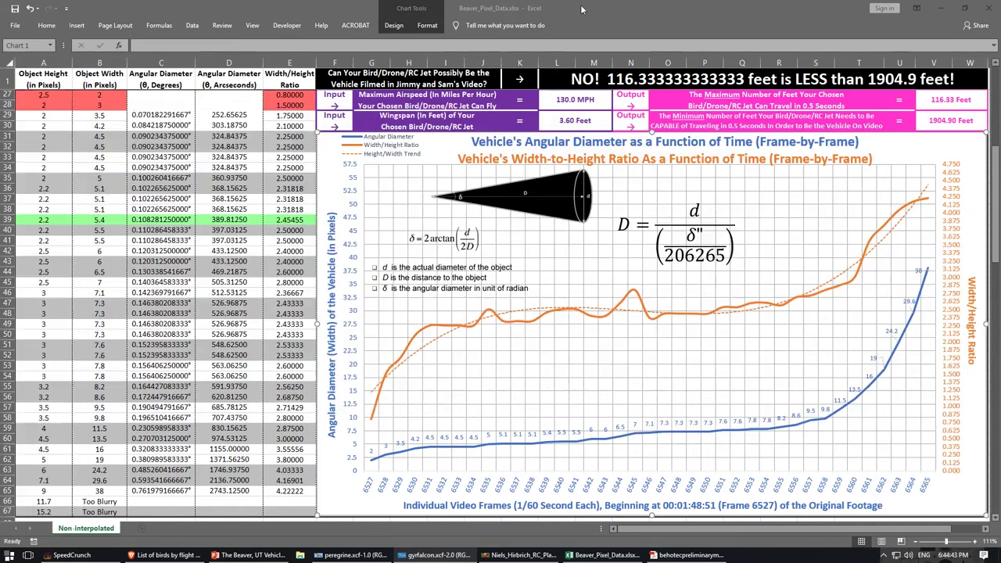
left_click(565, 101)
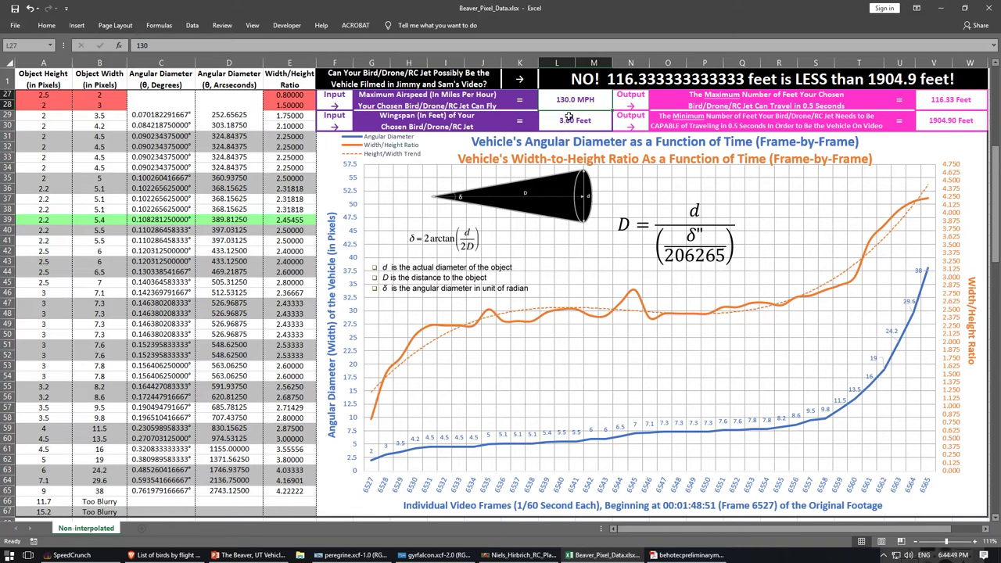
left_click(572, 119)
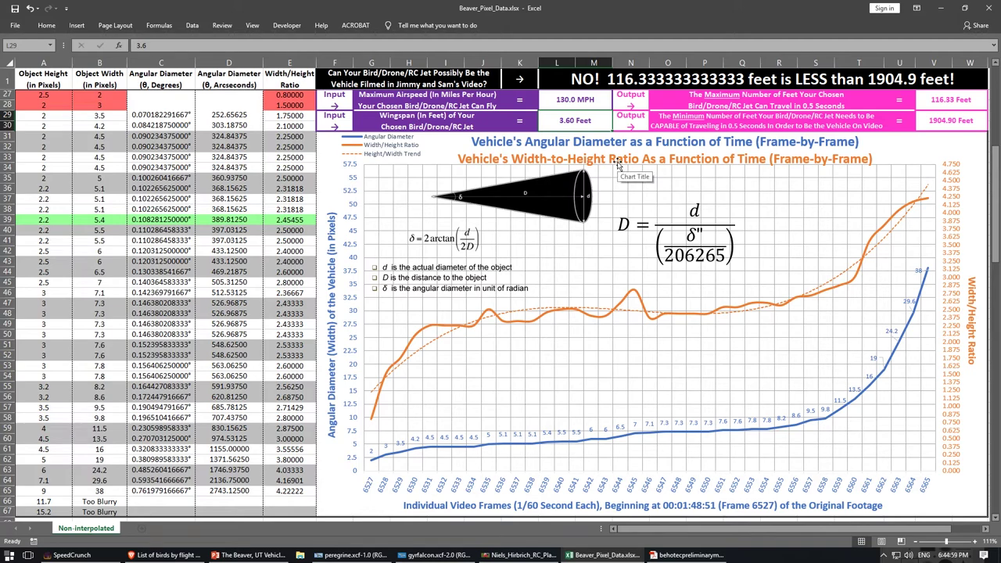
type(".75")
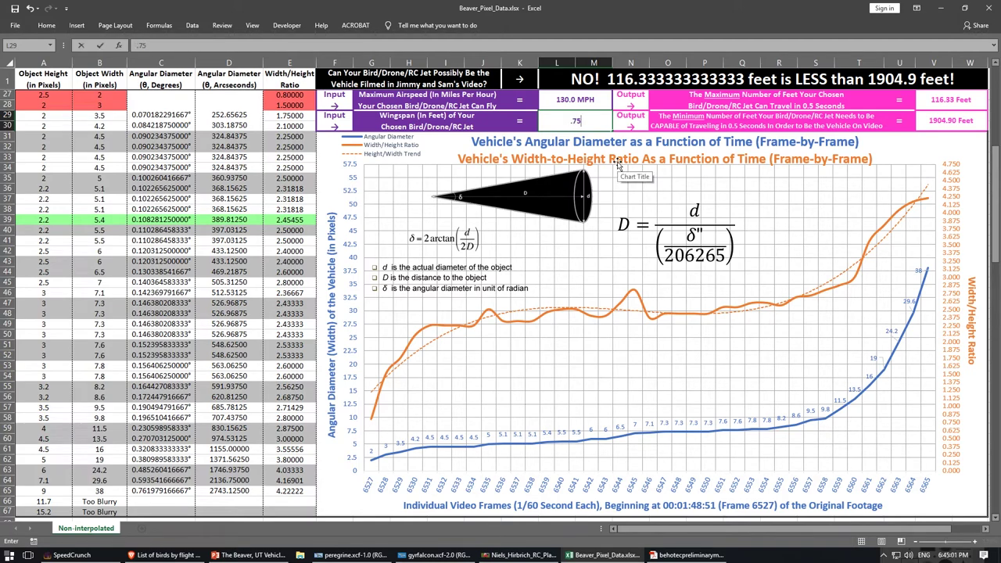
key("Return")
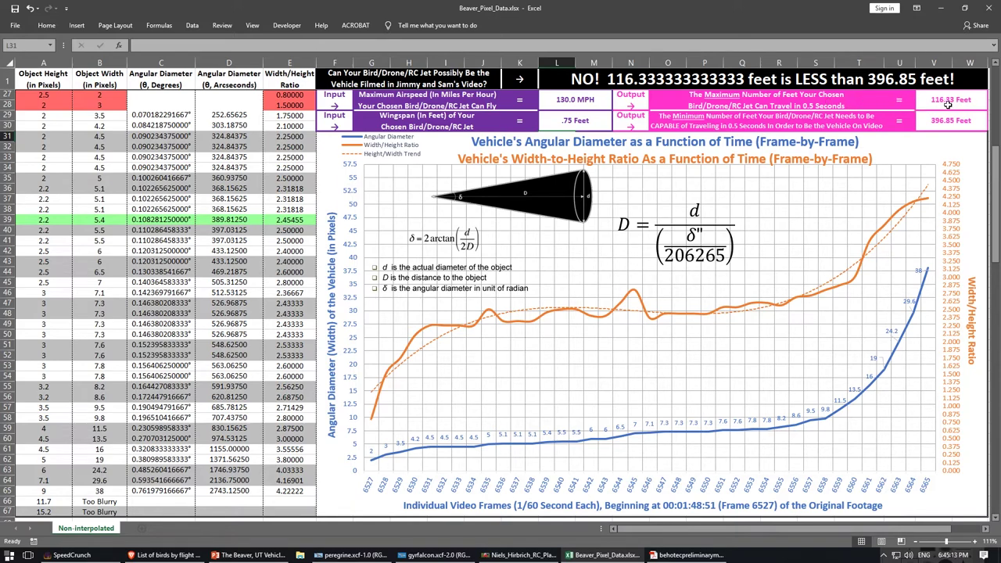
Compare the maximum- and minimum-feet outputs, and check the V29 formula against the distance equation on the chart.
left_click(830, 102)
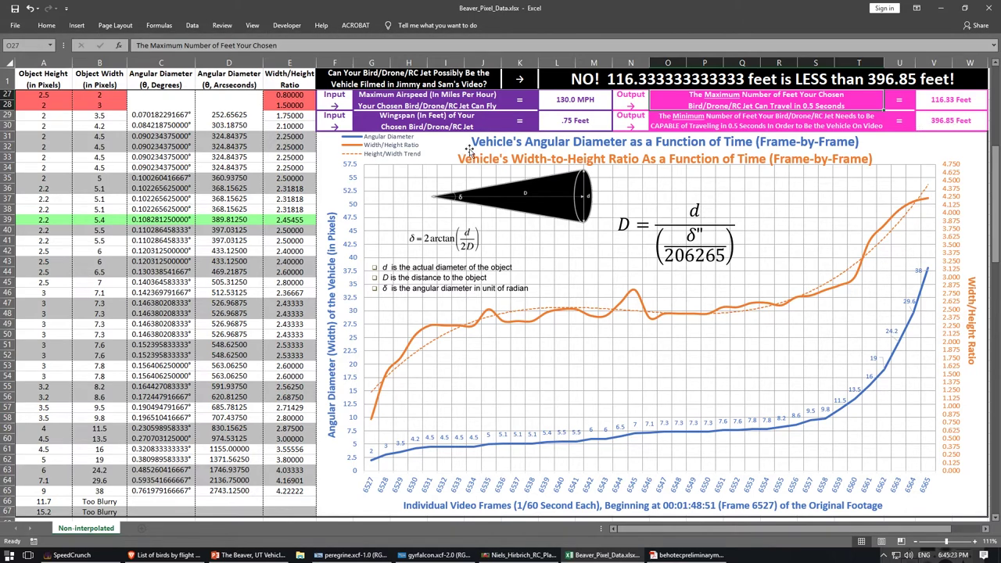
left_click(583, 120)
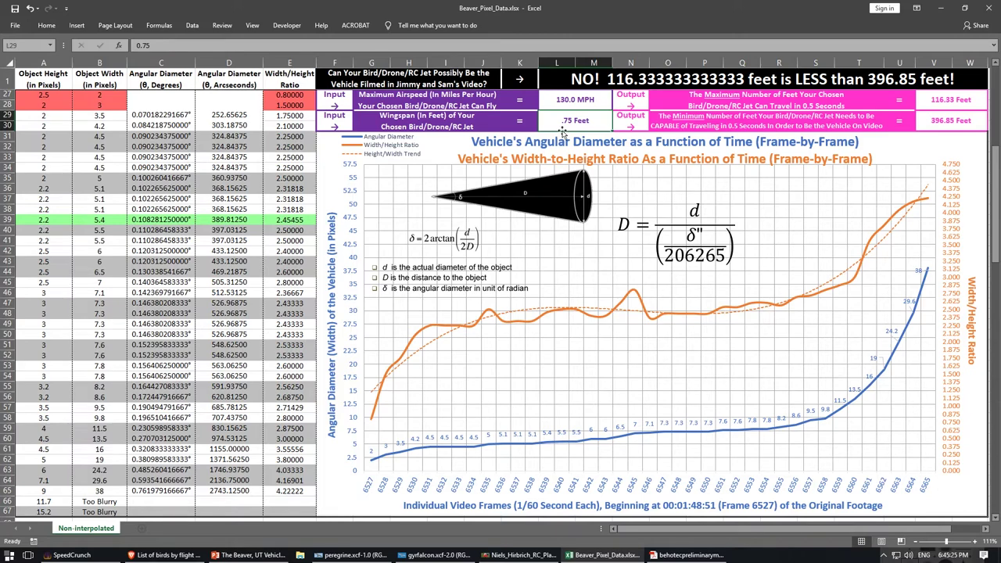
left_click(921, 122)
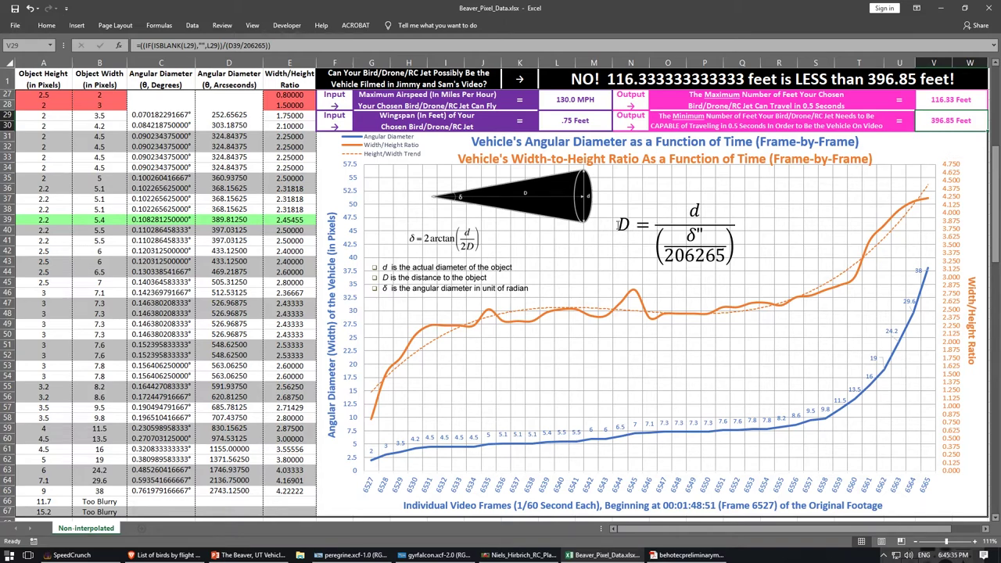
left_click(623, 224)
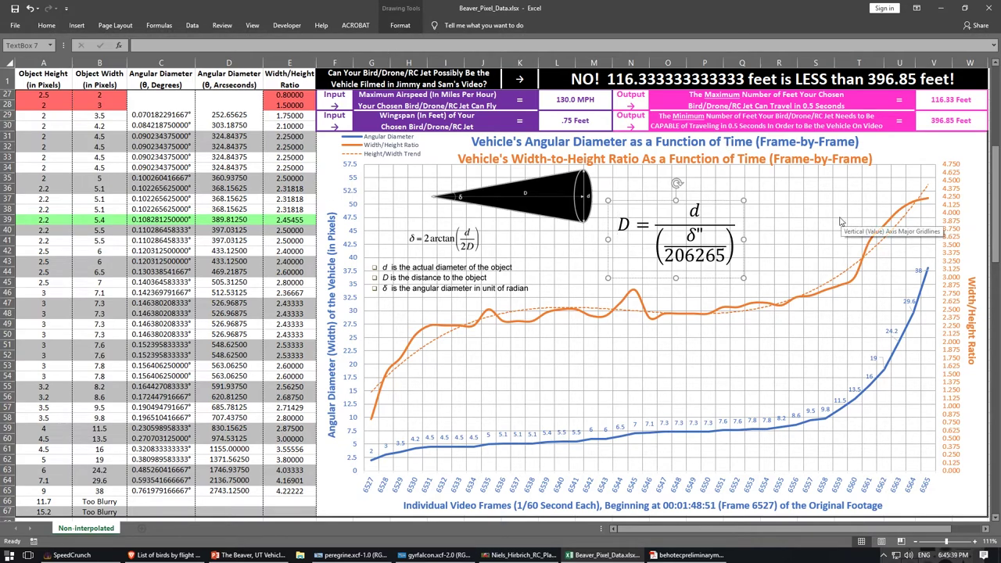
left_click(766, 247)
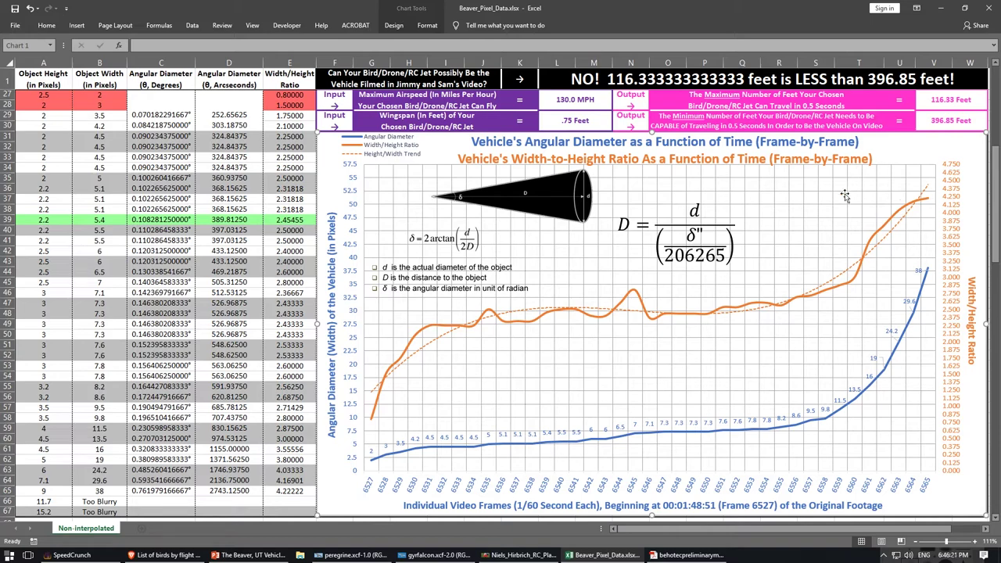
Switch to the bird images in GIMP, measure diagonally across the gyrfalcon image, minimize it and reposition the peregrine image window.
left_click(361, 556)
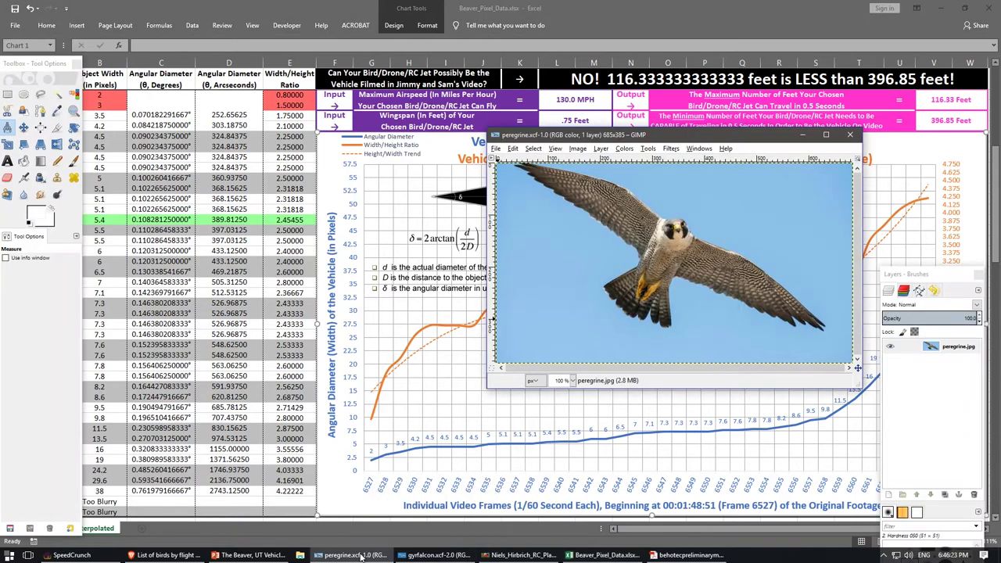
left_click(434, 555)
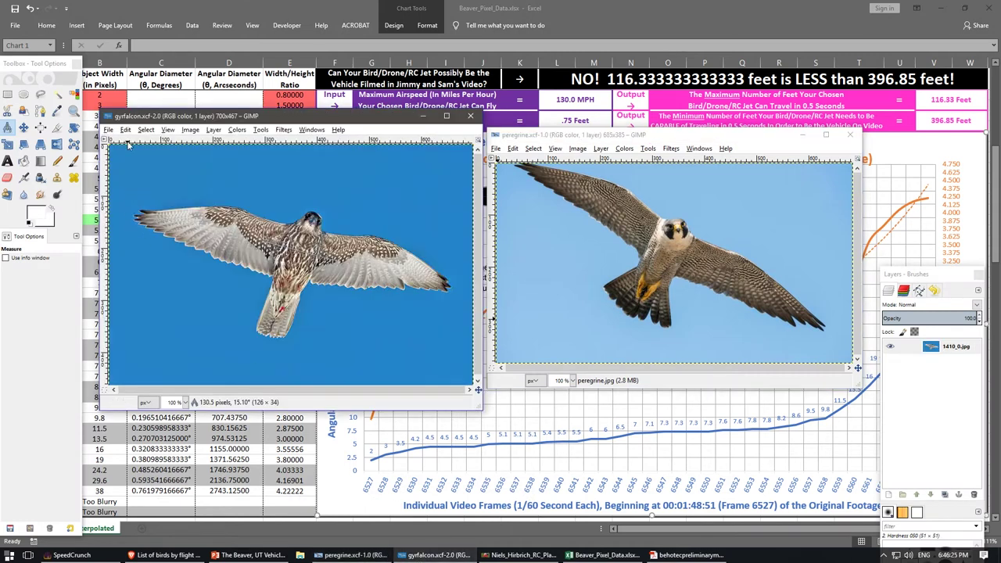
left_click_drag(443, 169, 56, 402)
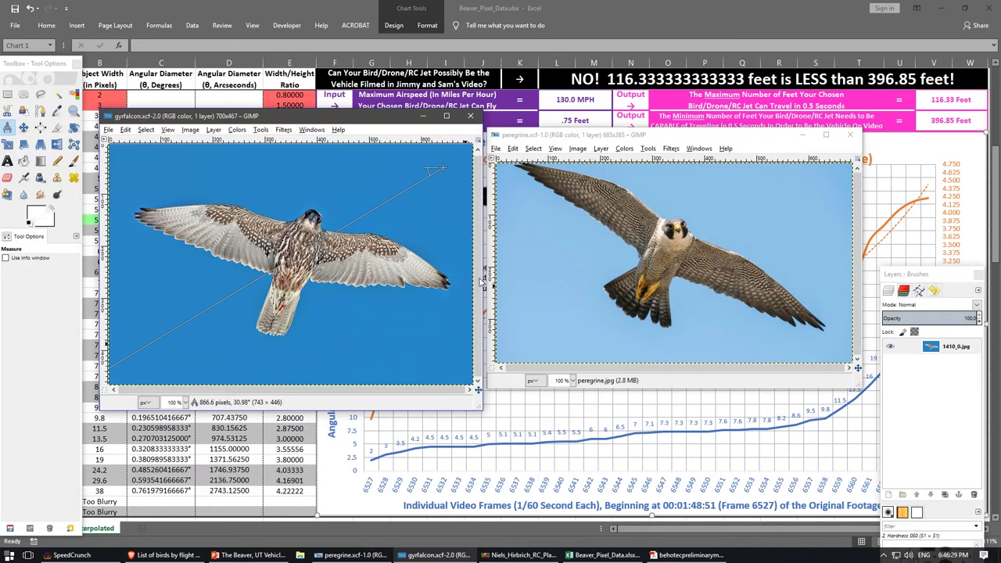
left_click(428, 118)
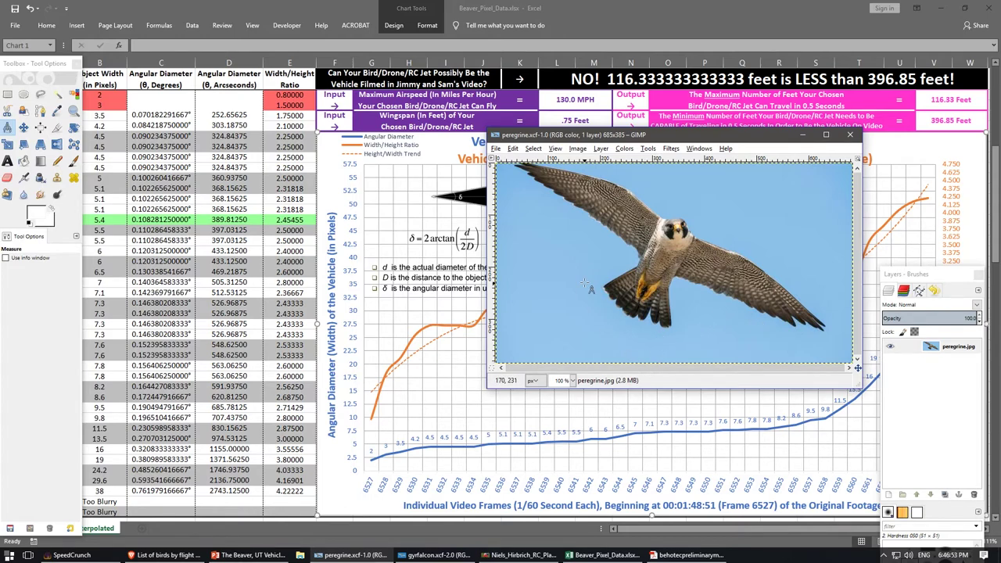
left_click_drag(670, 141, 645, 226)
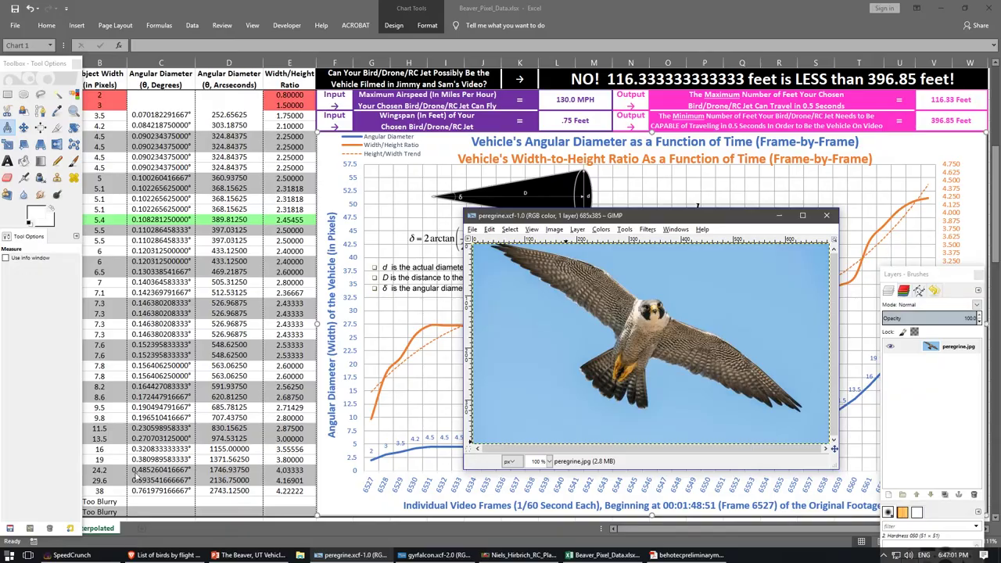
Look up the peregrine falcon's maximum airspeed in the Wikipedia flight-speed list and its wingspan in the Peregrine falcon article.
left_click(166, 555)
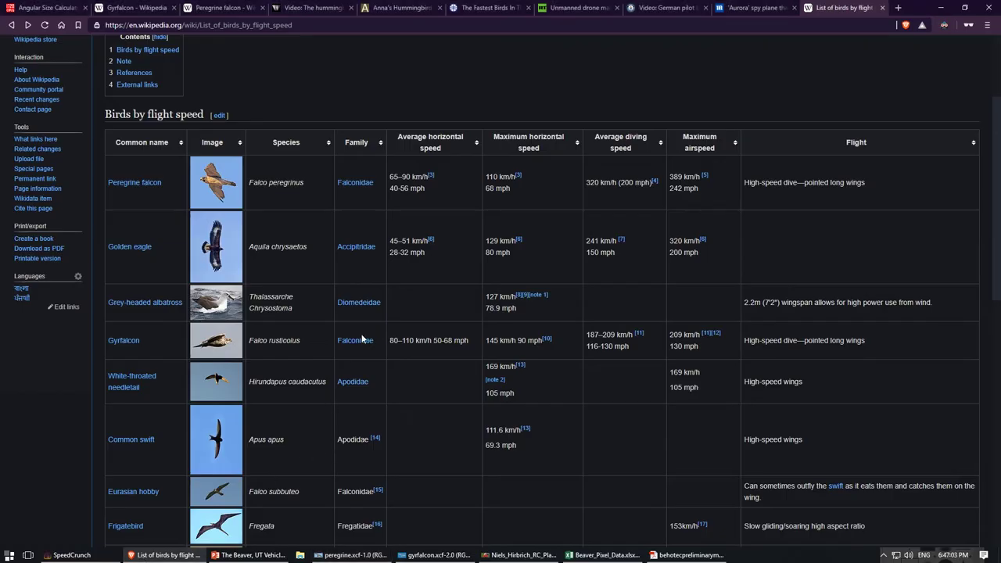
left_click_drag(699, 188, 668, 188)
left_click(208, 10)
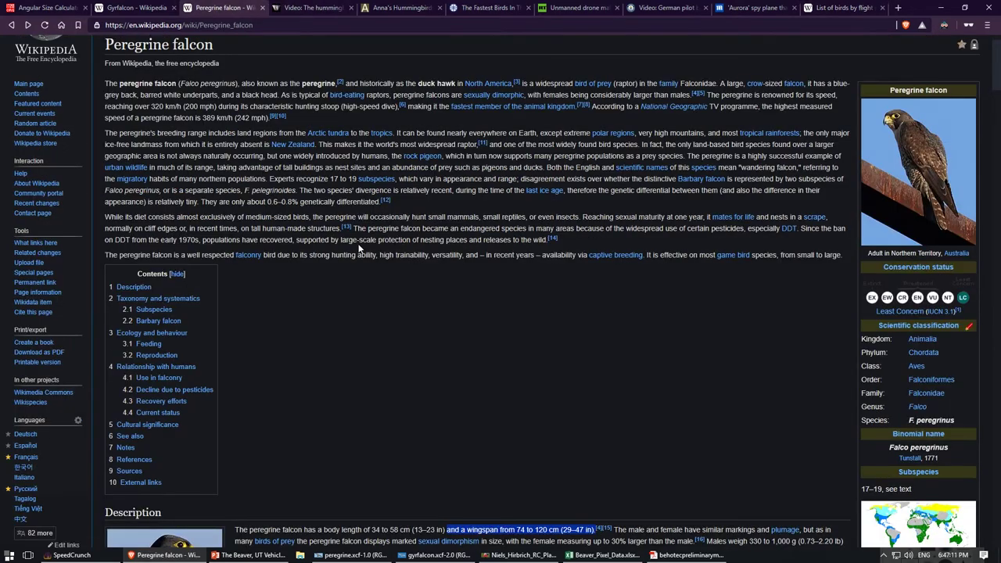
scroll(476, 429, "down", 2)
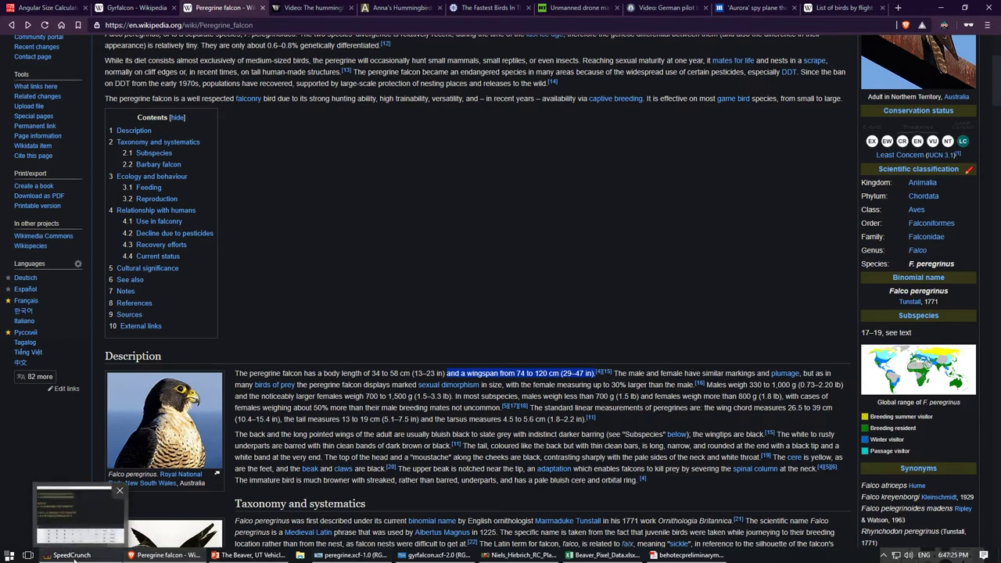
Convert the peregrine's 29-inch minimum wingspan to feet in SpeedCrunch as 29/12 and copy 2.41666 from the result.
left_click(74, 558)
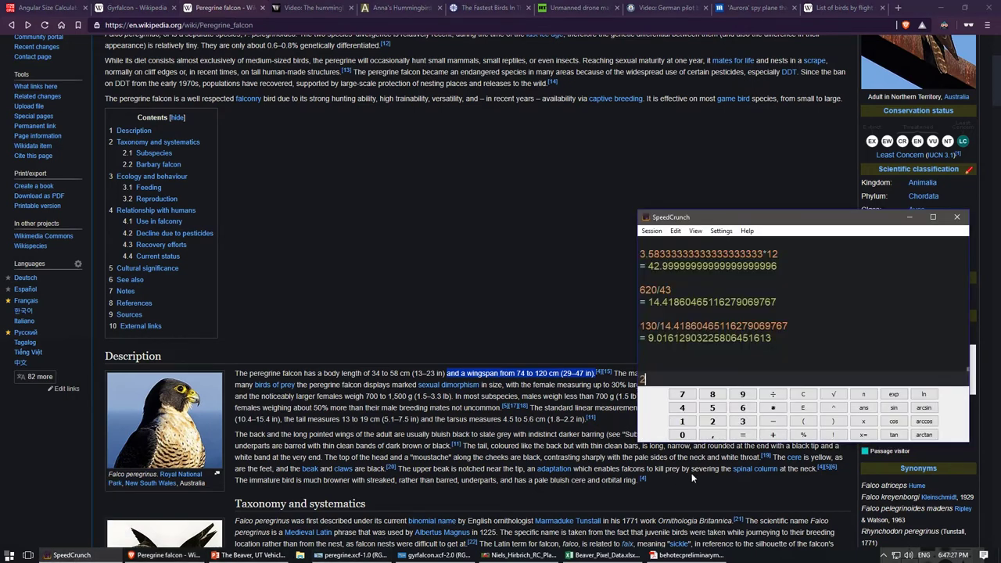
type("29/12")
key("Return")
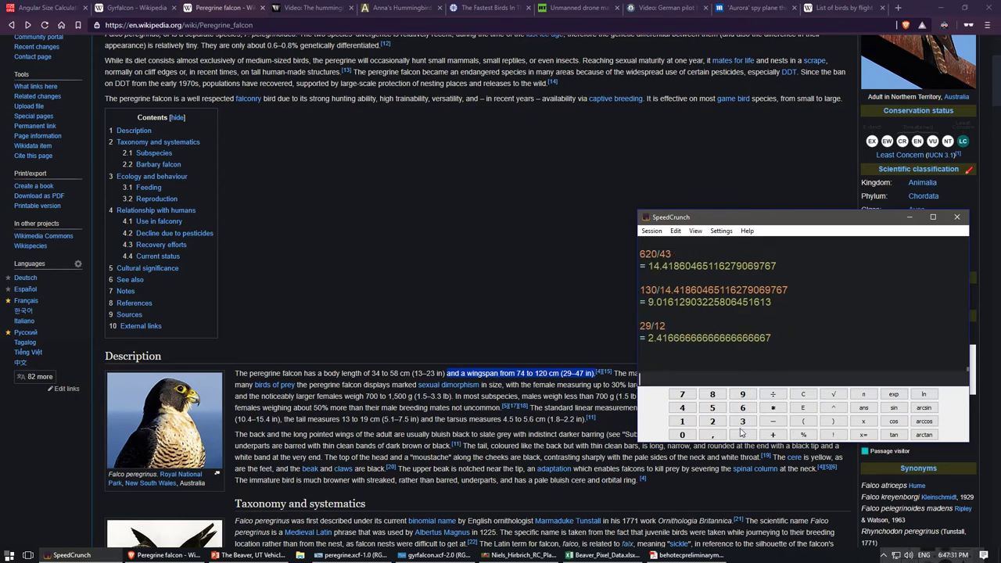
left_click(676, 338)
left_click_drag(677, 379, 640, 380)
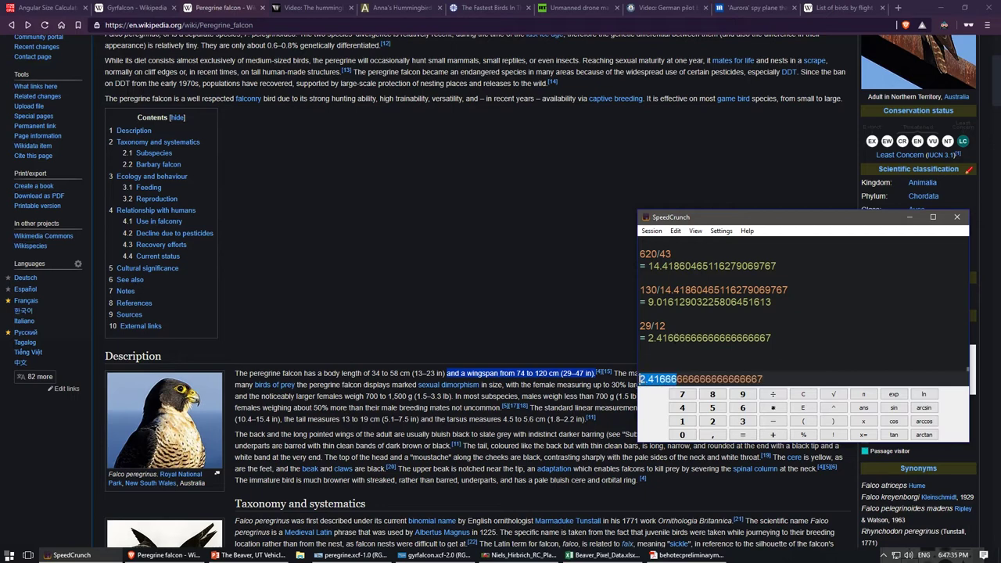
right_click(640, 380)
left_click(681, 422)
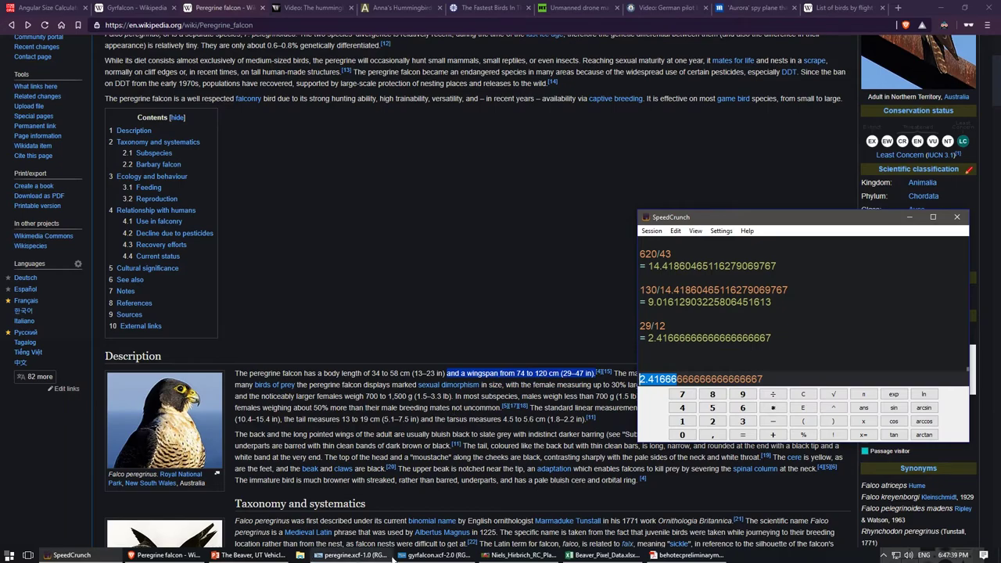
Switch to the Excel calculator and set the wingspan input to the copied peregrine value of 2.41666 feet.
left_click(610, 554)
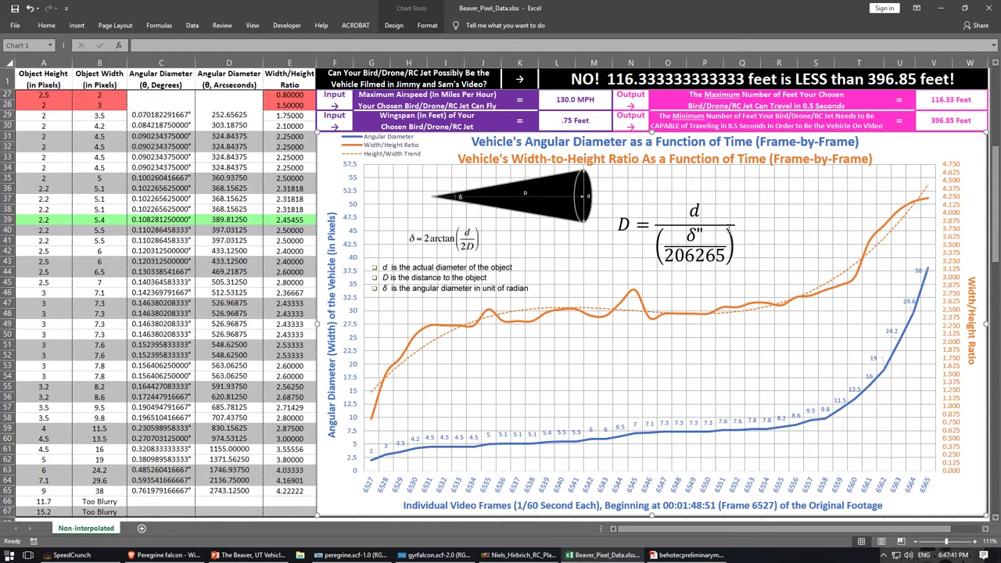
left_click(576, 100)
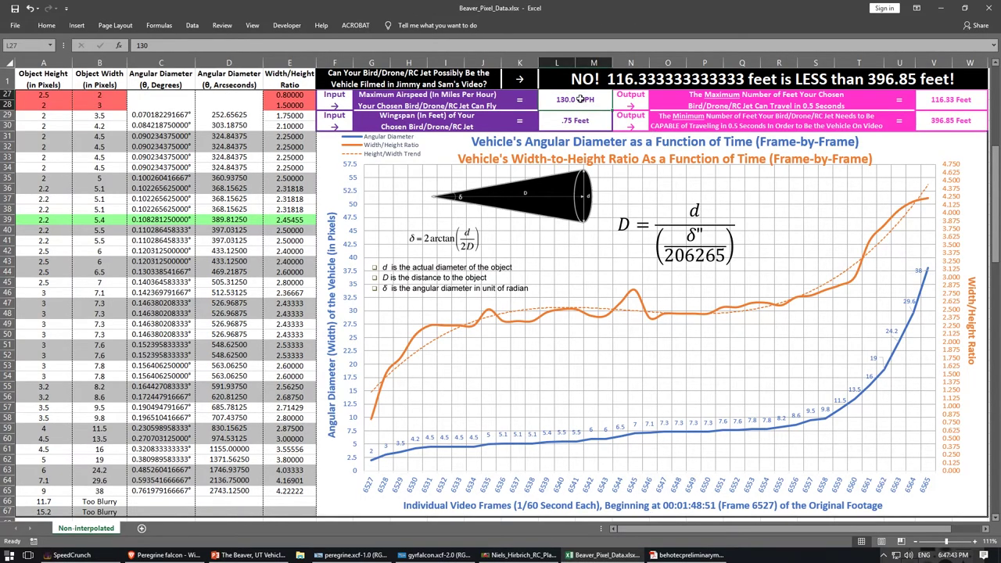
left_click(576, 121)
right_click(577, 122)
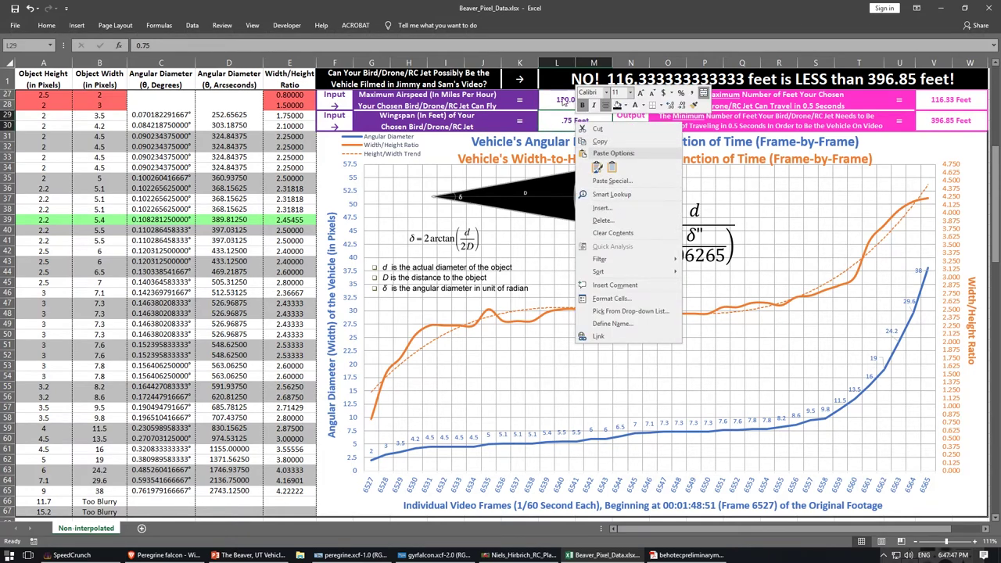
left_click(555, 116)
double_click(552, 119)
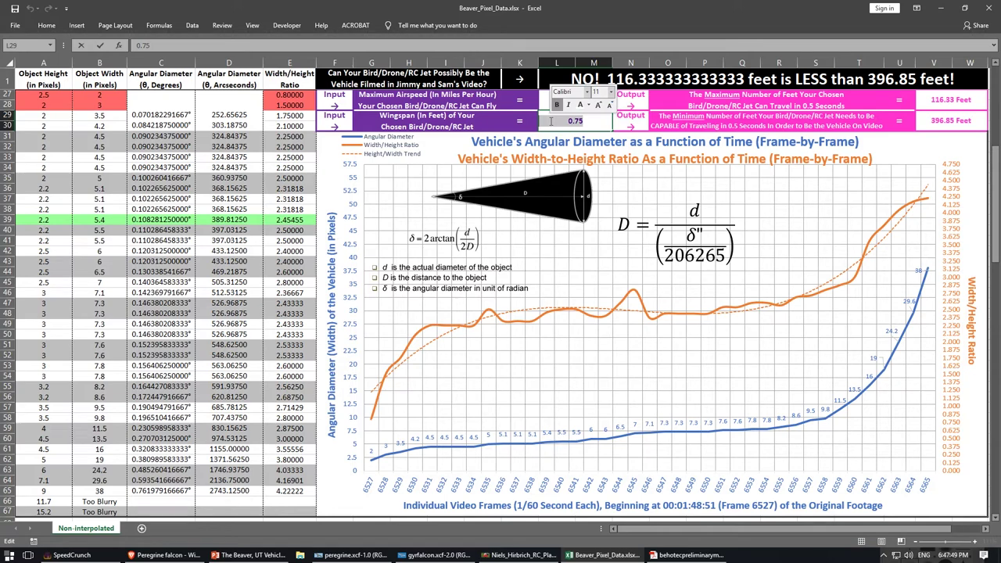
type("2.42")
key("Return")
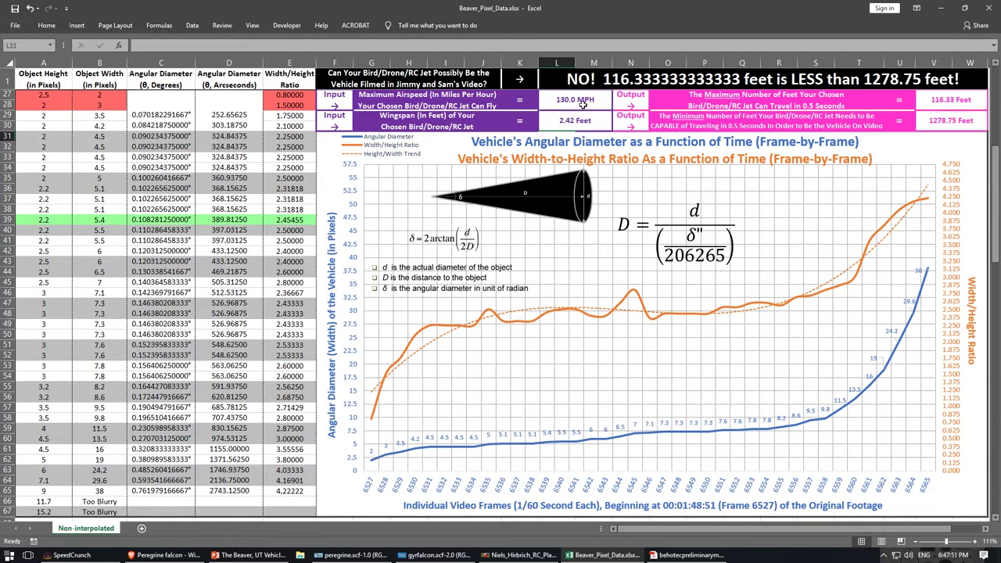
Set the maximum airspeed input to the peregrine's 242 mph.
left_click(581, 102)
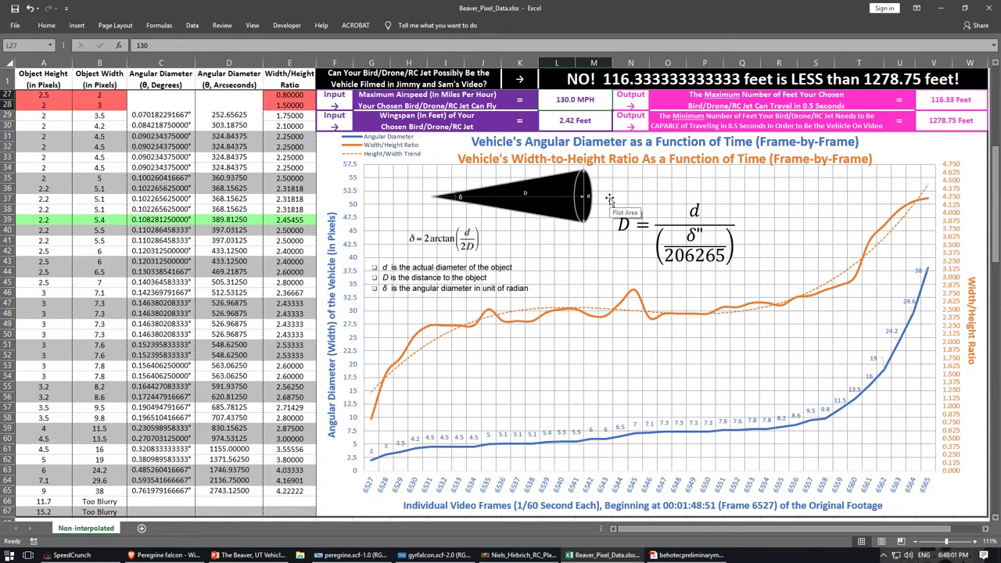
type("242")
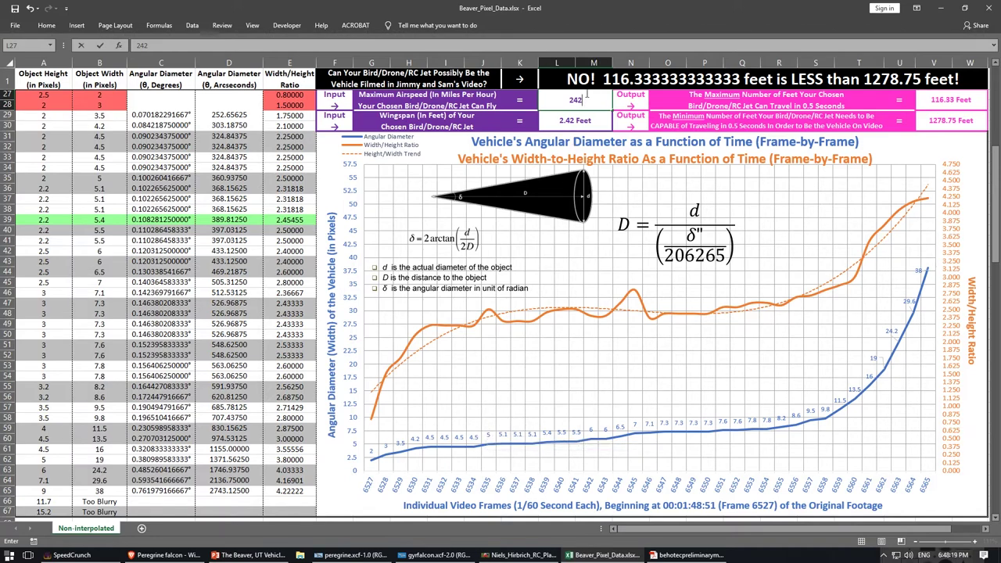
key("Return")
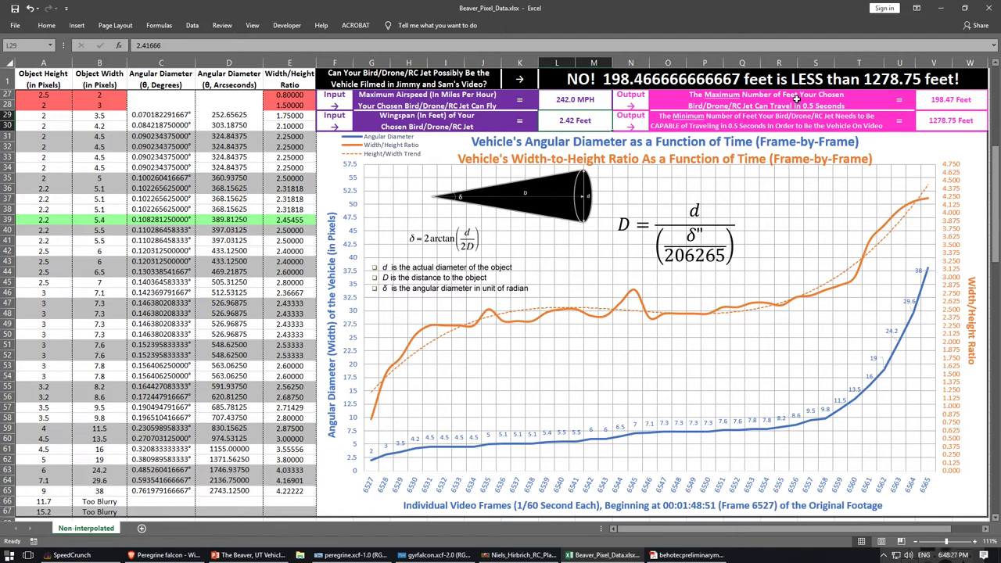
Check the formulas behind the maximum- and minimum-feet outputs against the wingspan input and the distance equation on the chart.
left_click(953, 100)
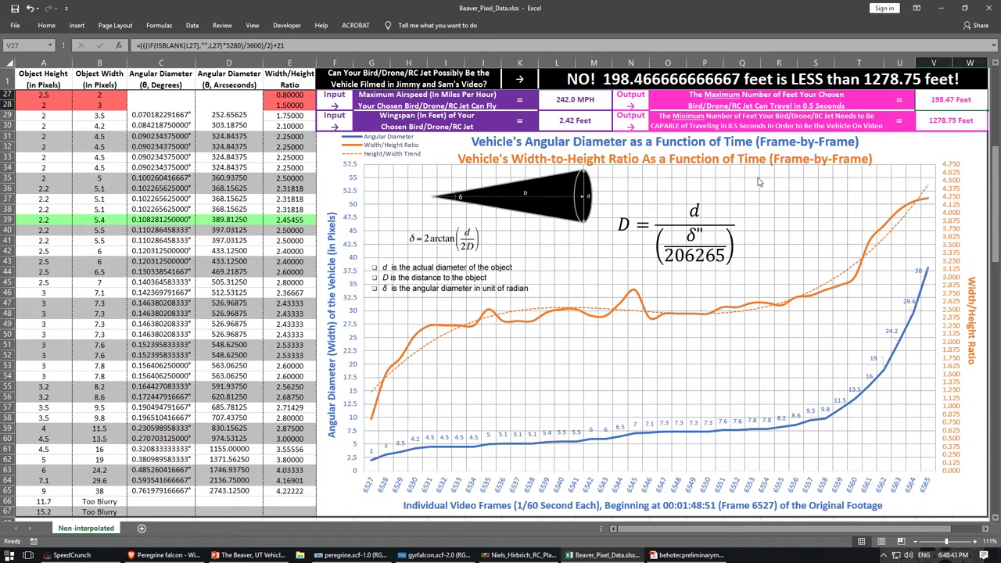
left_click(569, 124)
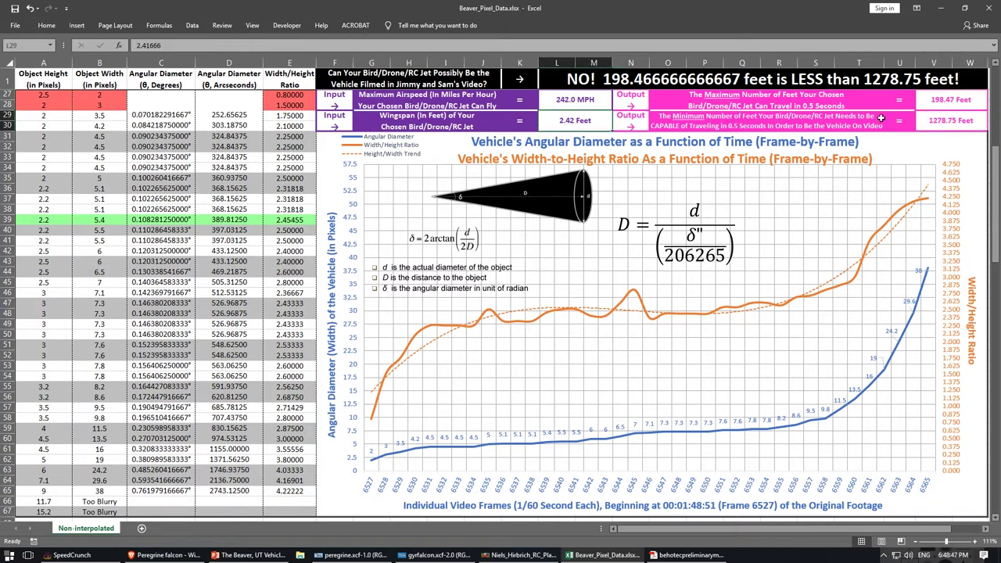
left_click(941, 119)
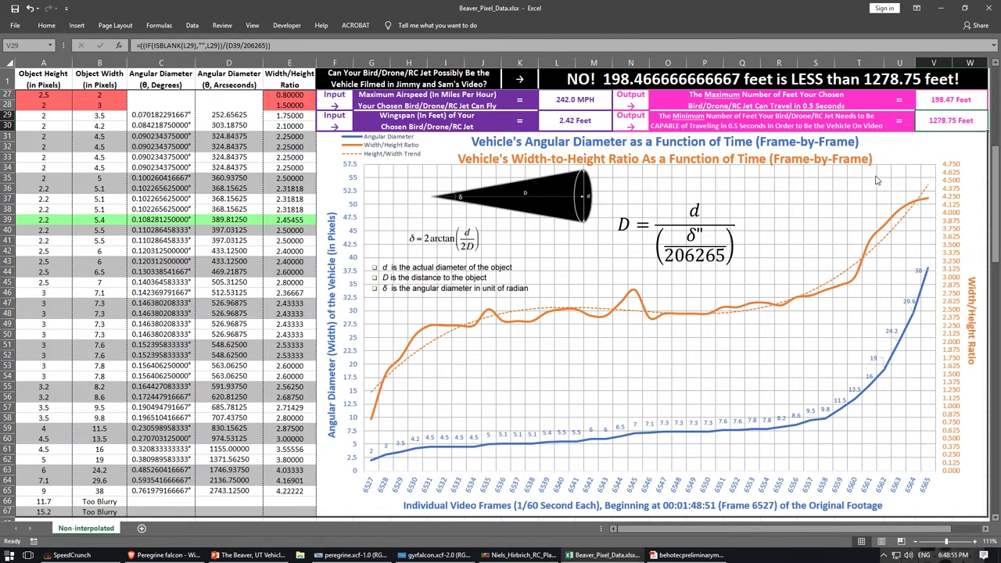
left_click(694, 237)
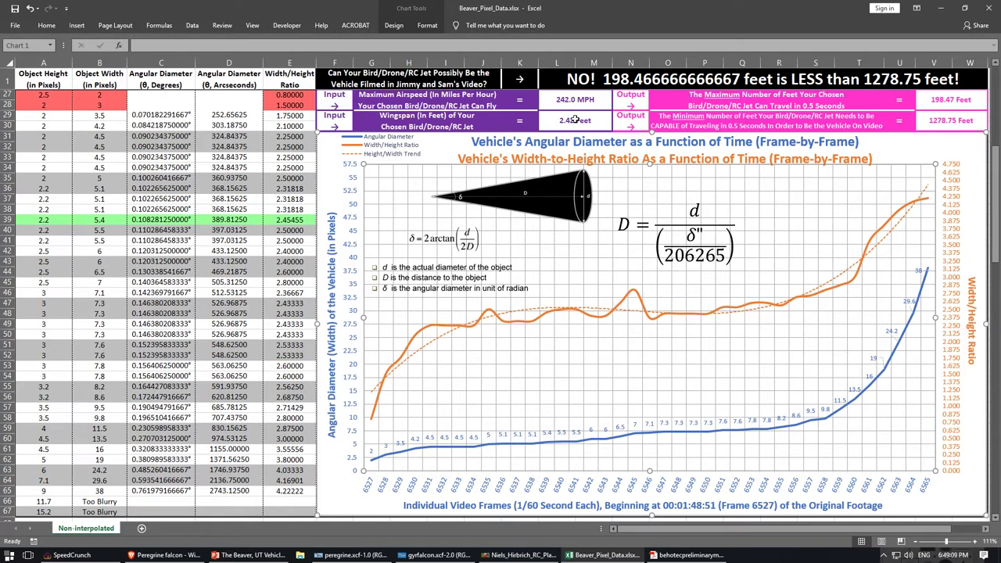
Bring up the gyrfalcon and peregrine images in GIMP and measure the peregrine's wingspan from wingtip to wingtip.
mouse_move(434, 555)
left_click(432, 514)
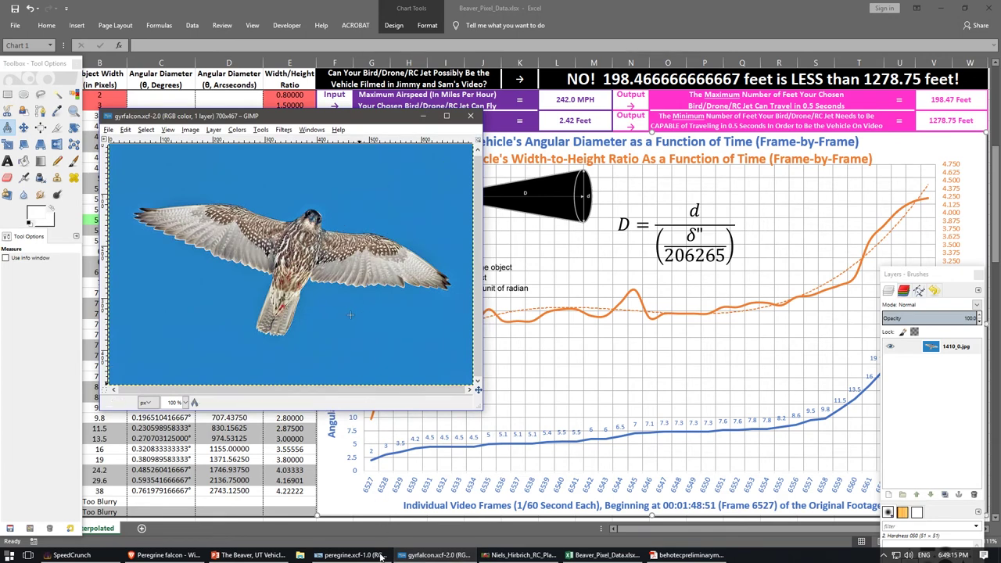
left_click(353, 556)
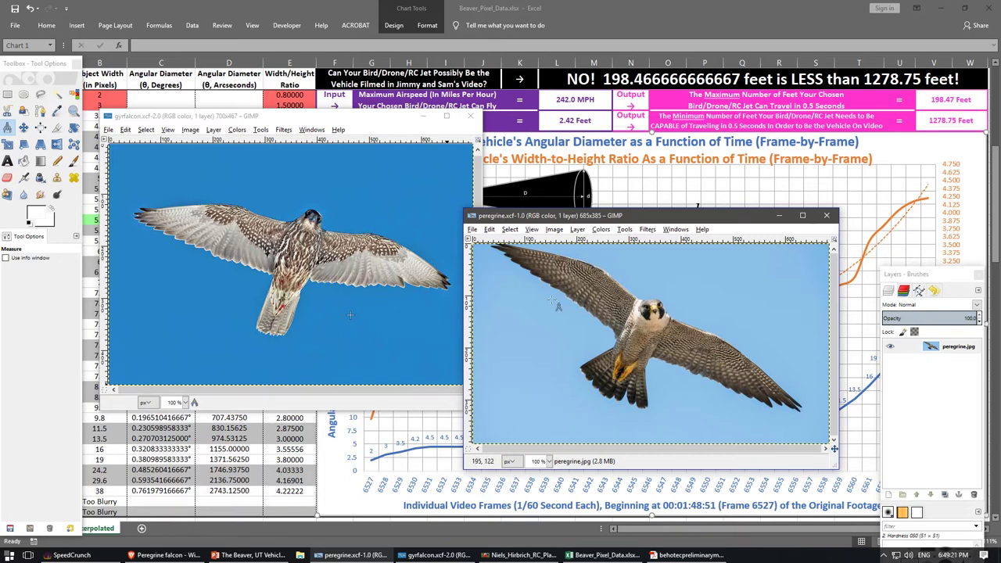
left_click_drag(802, 408, 491, 243)
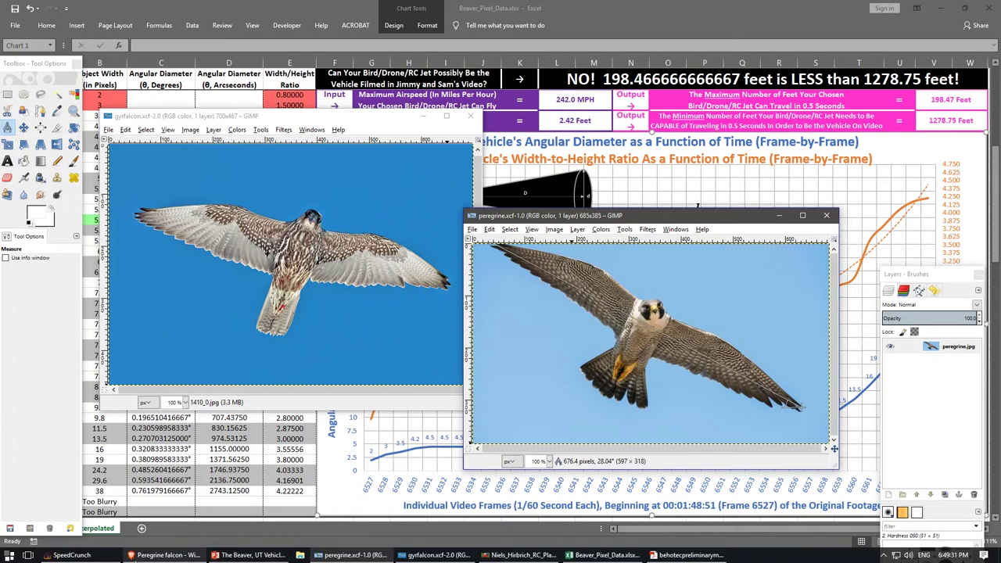
Switch to SpeedCrunch and calculate the peregrine image's pixels per inch as 675/29.
left_click(70, 556)
left_click_drag(718, 386, 764, 386)
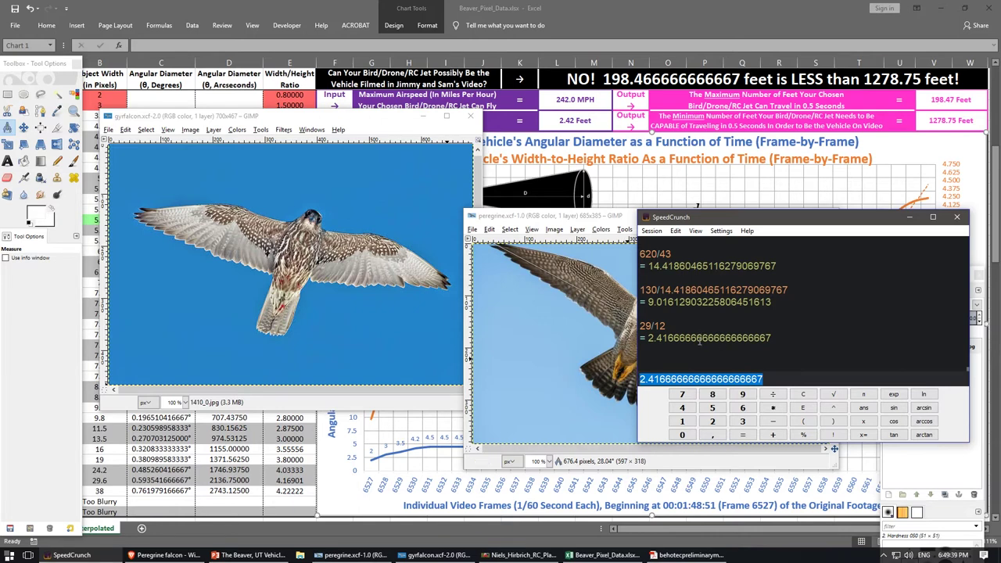
scroll(700, 340, "up", 3)
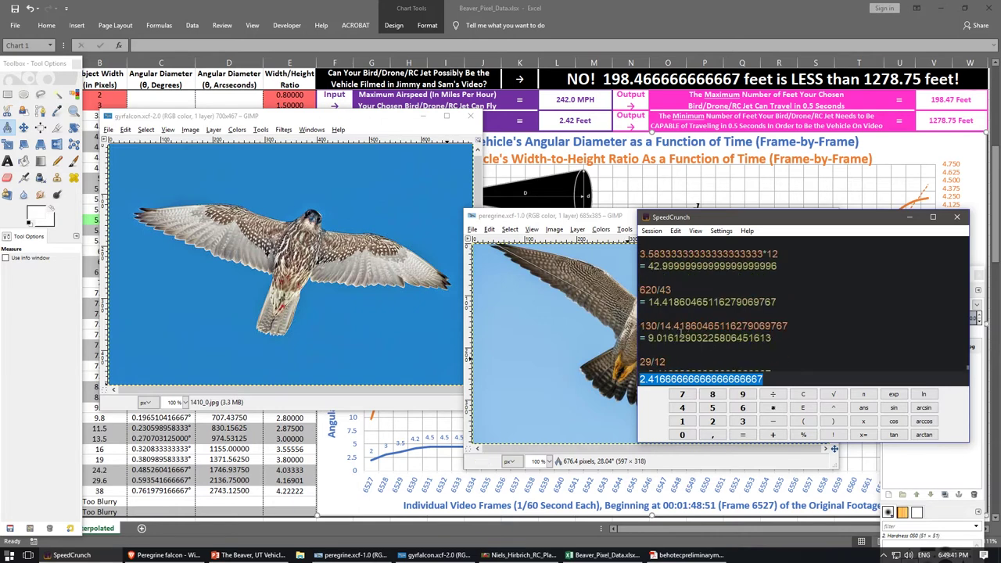
scroll(667, 343, "down", 2)
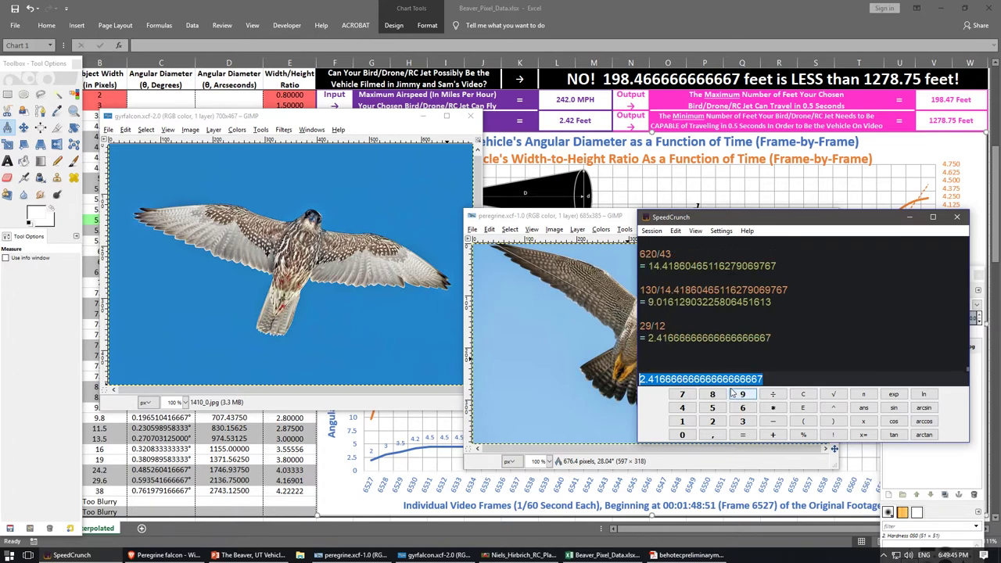
type("675/29")
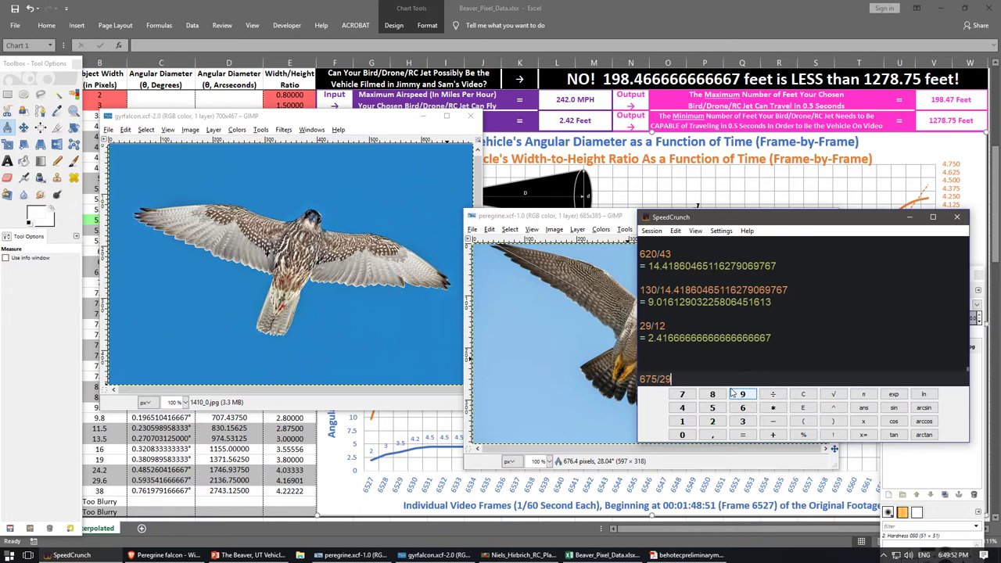
key("Return")
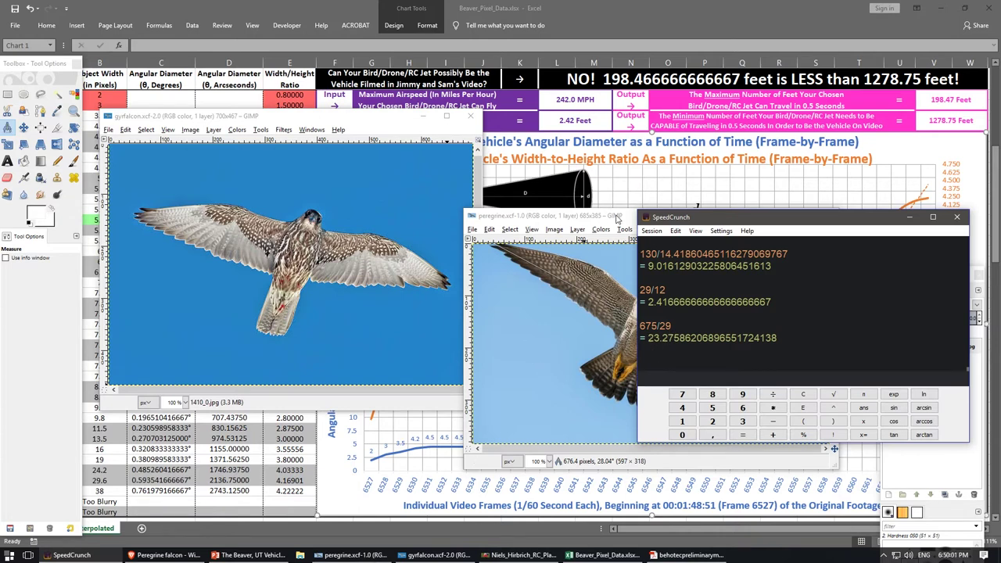
Return to the peregrine image in GIMP and measure the width of the bird's body between the wings.
left_click(617, 219)
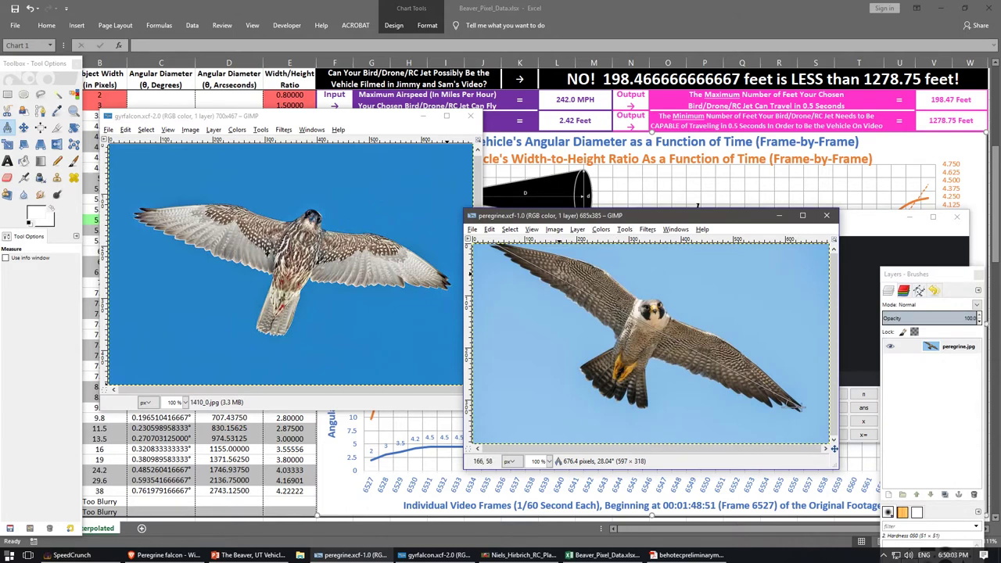
left_click_drag(619, 311, 676, 339)
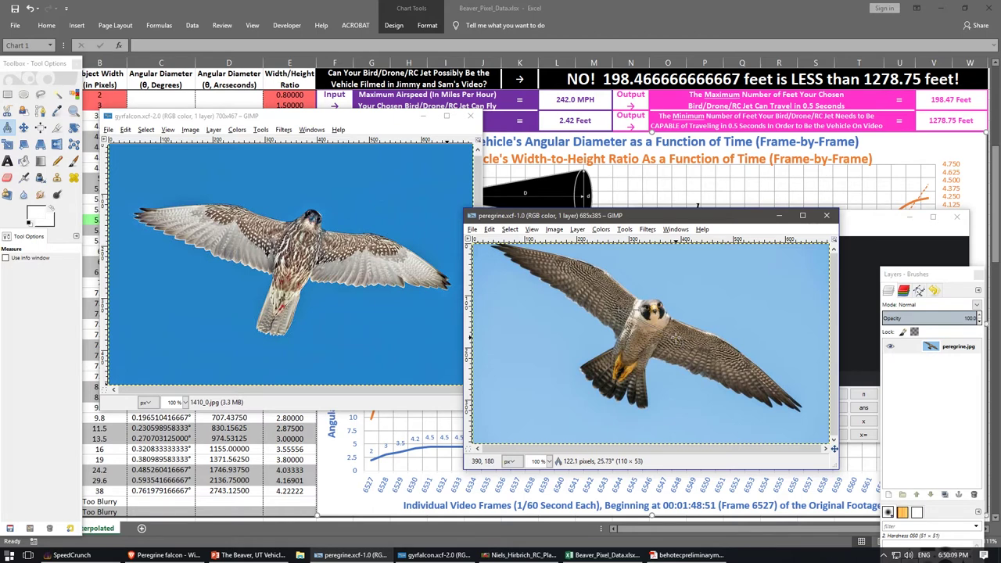
left_click_drag(675, 336, 675, 336)
Convert the peregrine's body width to inches in SpeedCrunch as 120/23.27586206896551724138 and copy 5.15555 from the result.
left_click(71, 555)
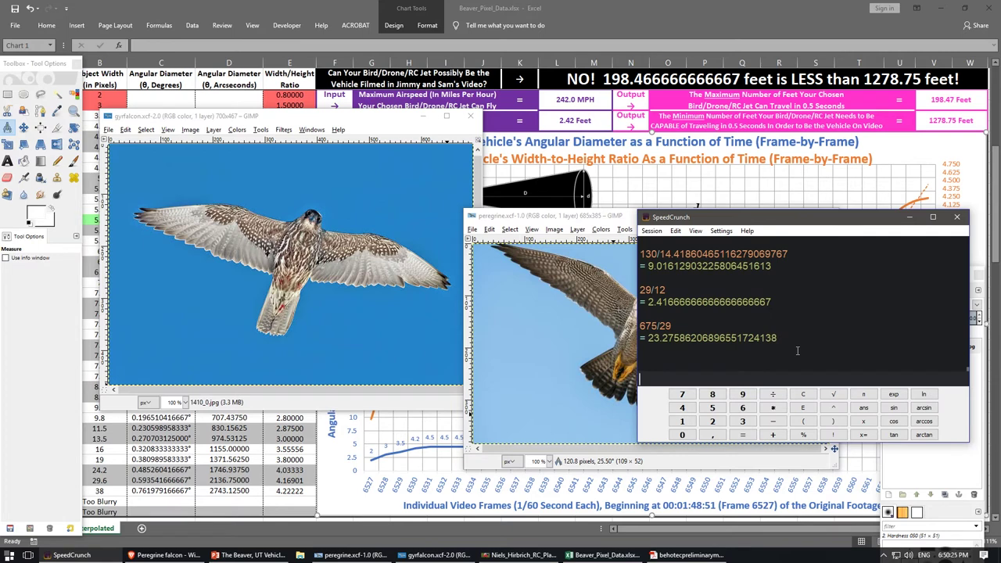
type("120/")
left_click(721, 338)
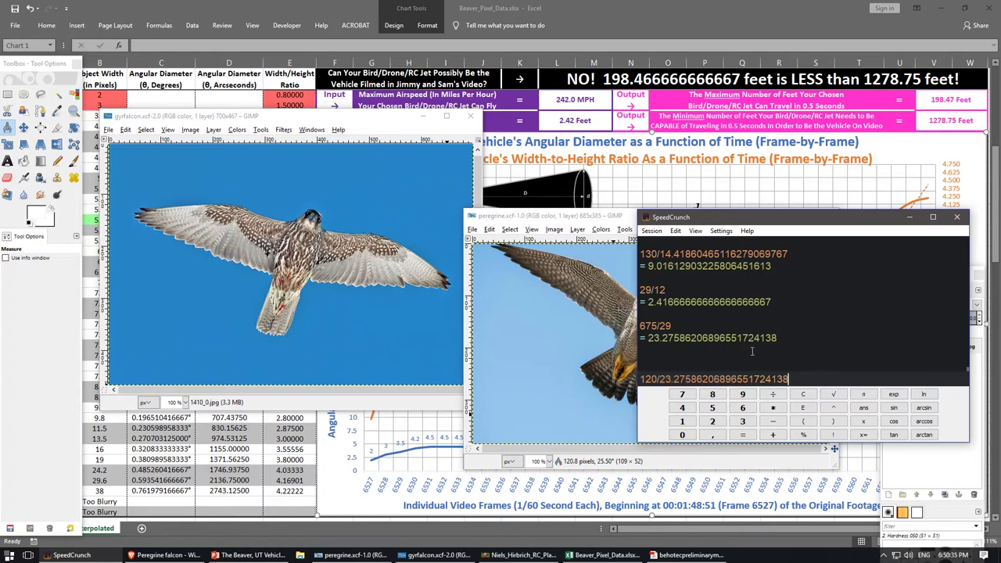
key("Return")
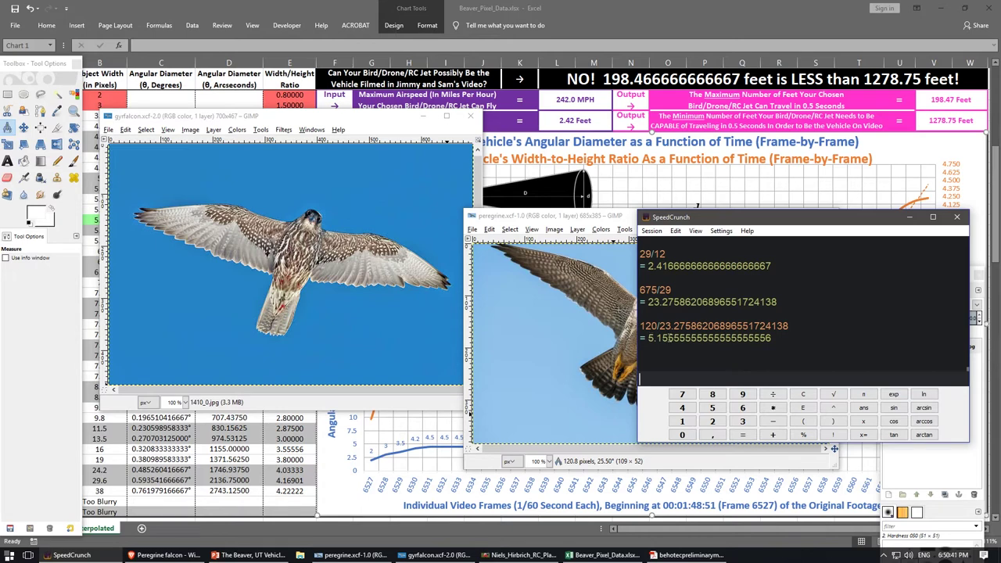
left_click(669, 338)
left_click_drag(640, 379, 671, 381)
right_click(672, 380)
left_click(689, 422)
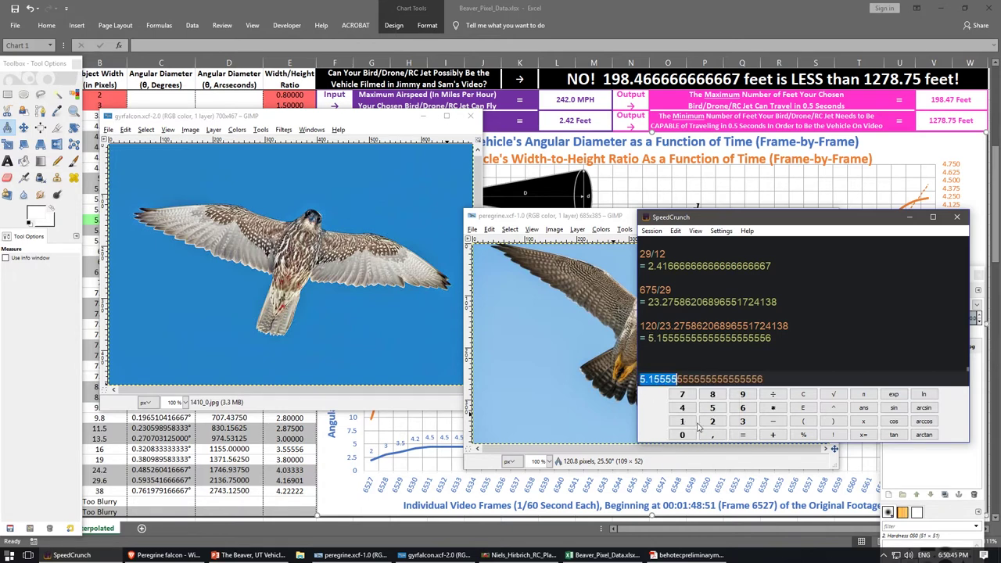
Try 5.15555 as the wingspan input in the Excel calculator and clear the entry again.
left_click(585, 119)
left_click(585, 119)
key("Up")
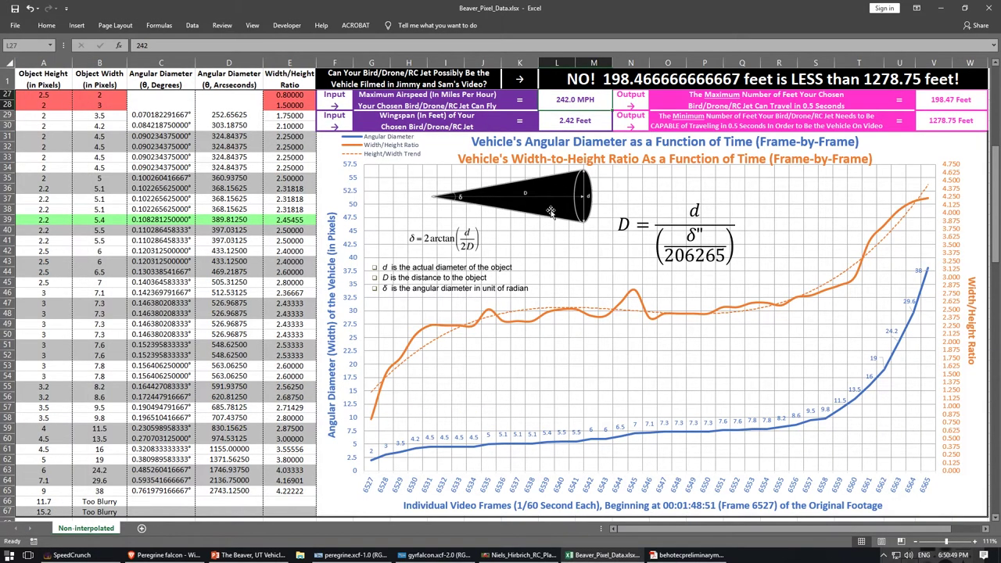
left_click(578, 120)
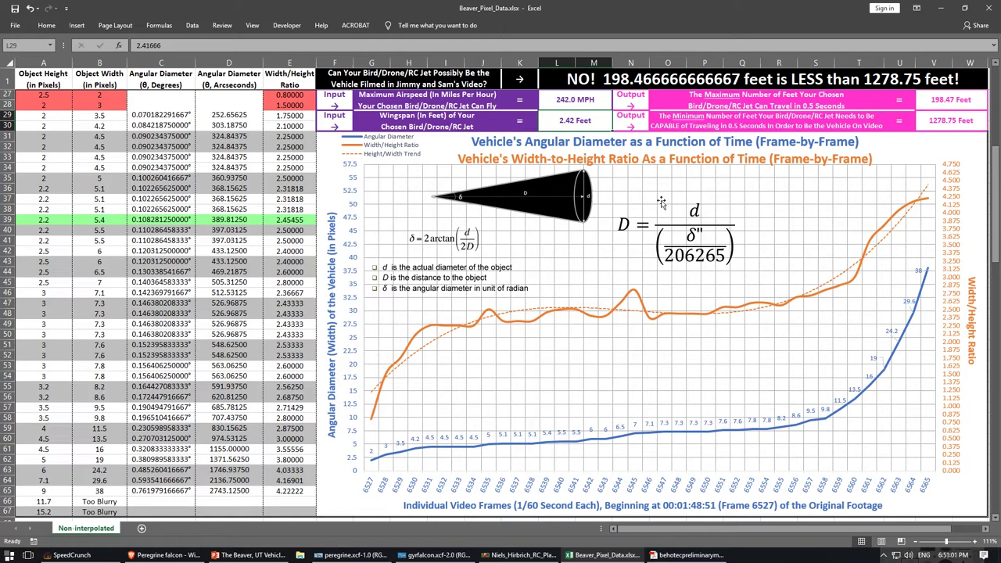
double_click(552, 122)
double_click(551, 121)
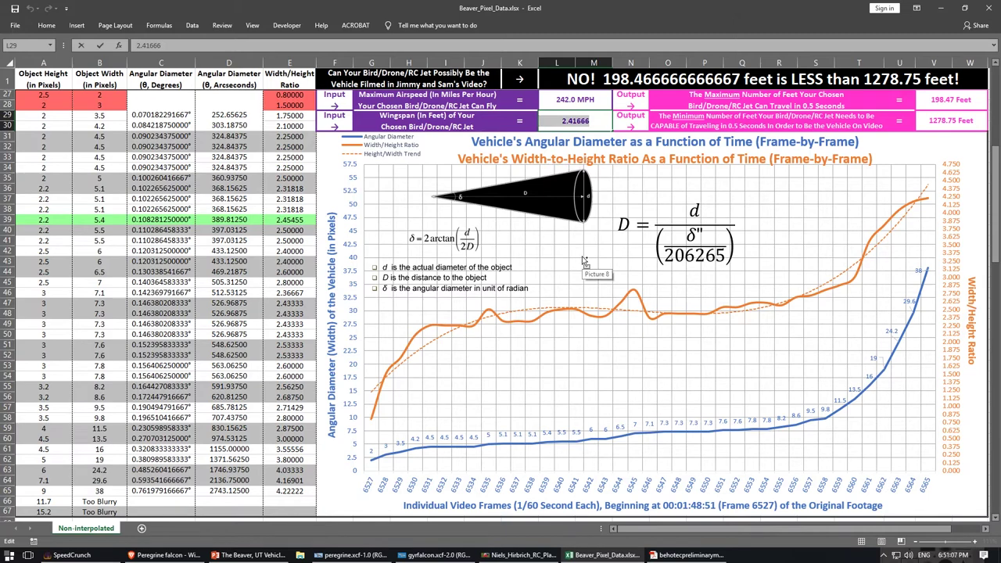
type("5.15555")
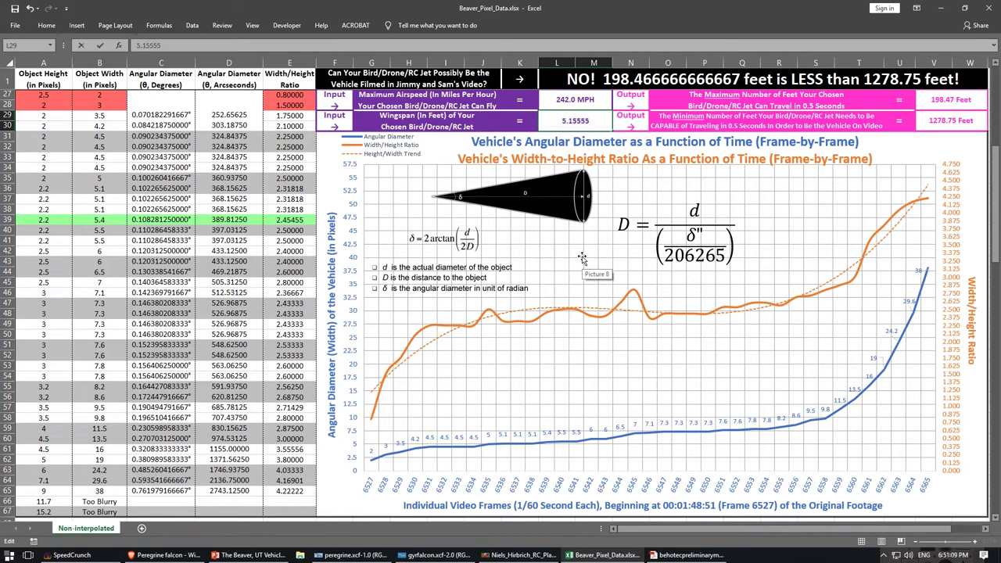
key("BackSpace")
key("BackSpace")
key("BackSpace")
key("BackSpace")
key("BackSpace")
key("BackSpace")
key("BackSpace")
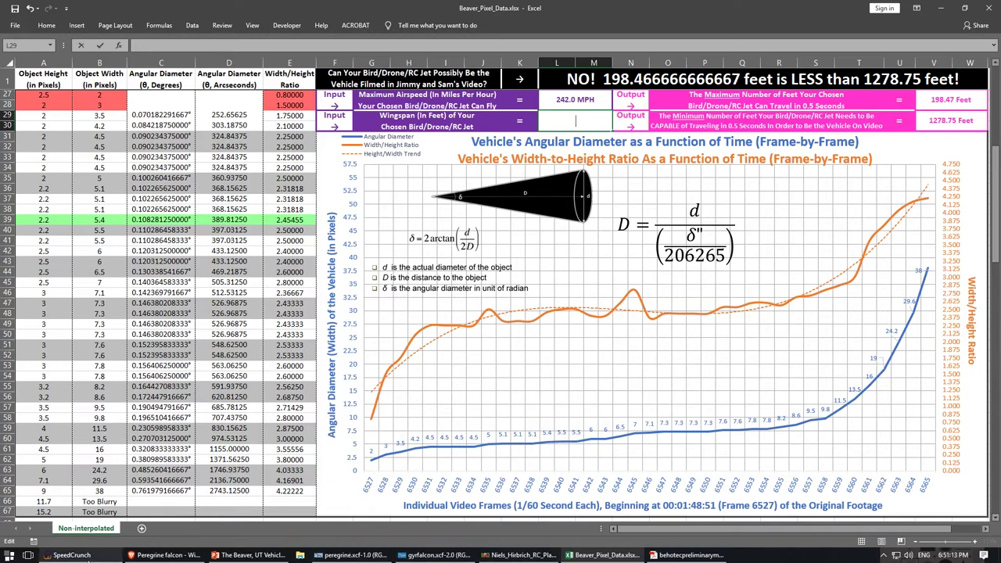
Convert the peregrine's body width to feet in SpeedCrunch by dividing 5.15555555555555555556 by 12, and copy 0.4296296 from the result.
left_click(67, 557)
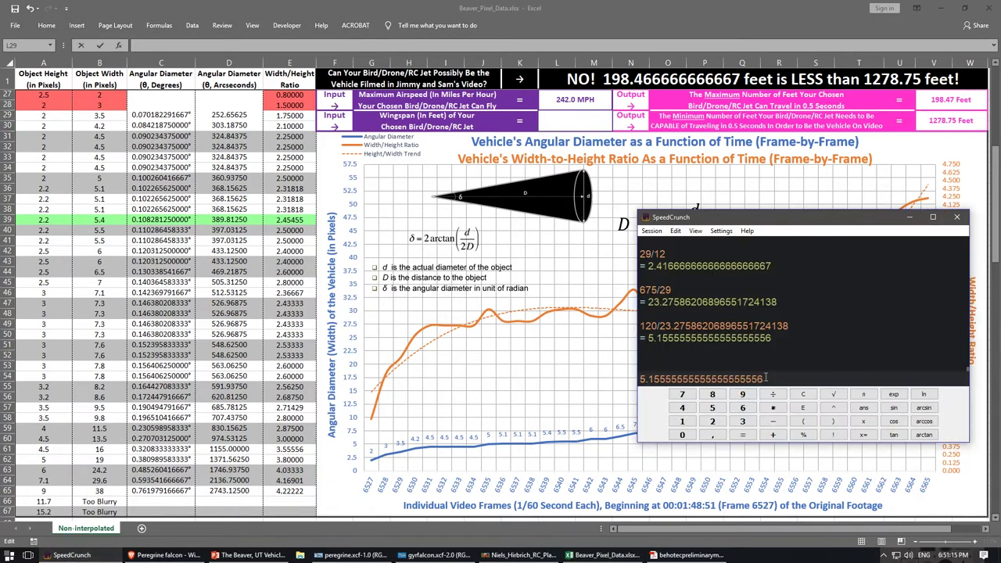
type("12")
key("Return")
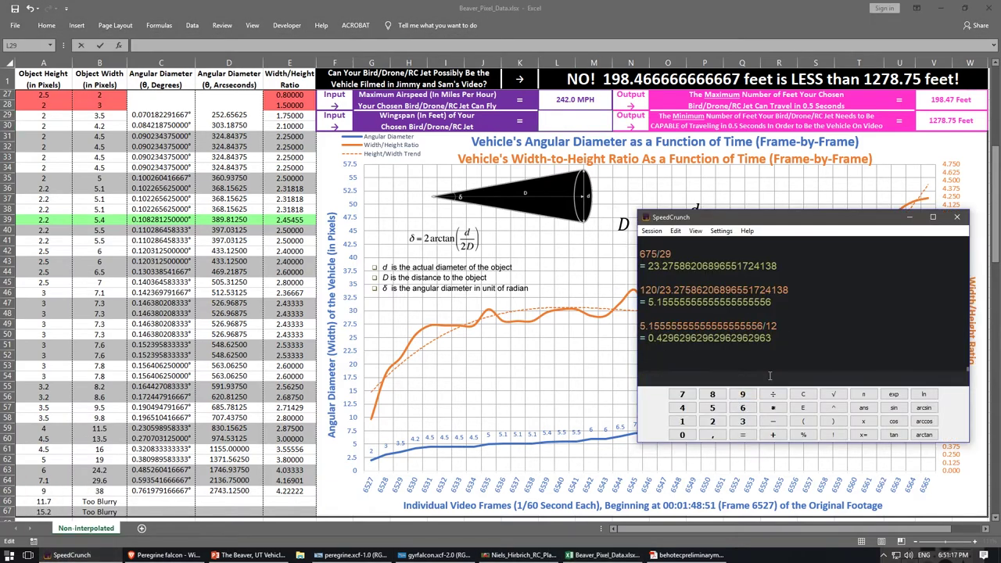
left_click(661, 338)
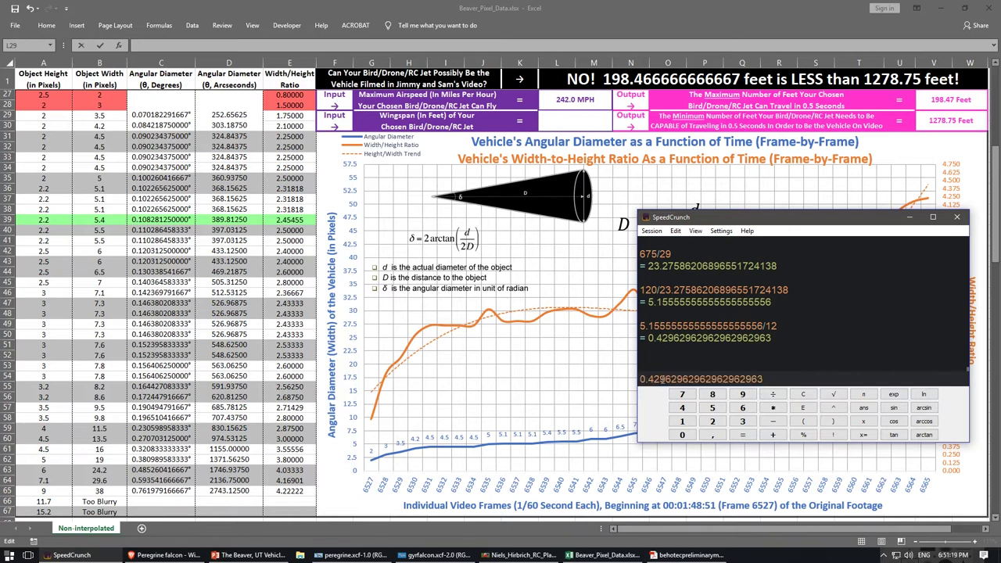
left_click_drag(673, 379, 639, 378)
left_click(682, 379)
right_click(640, 379)
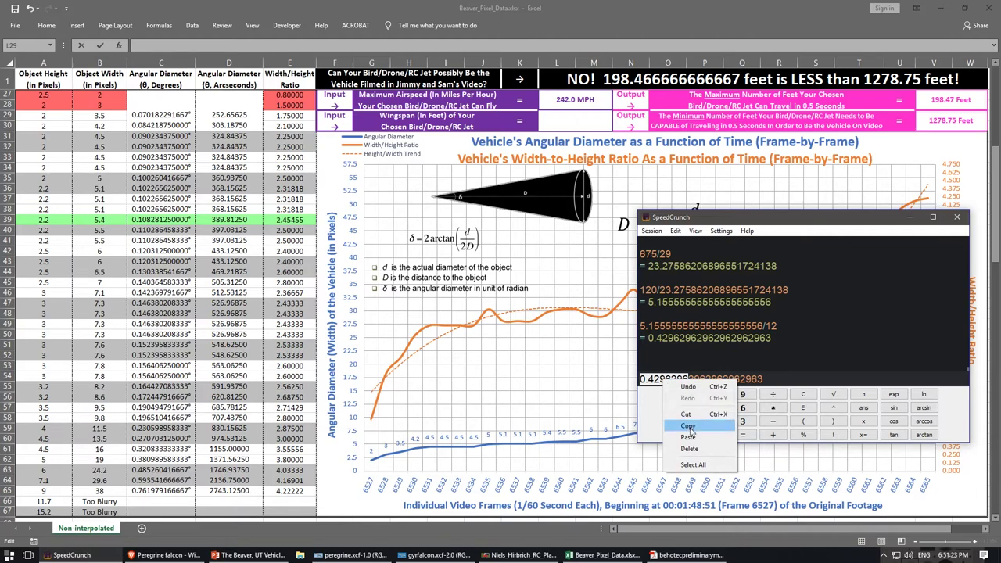
left_click(678, 429)
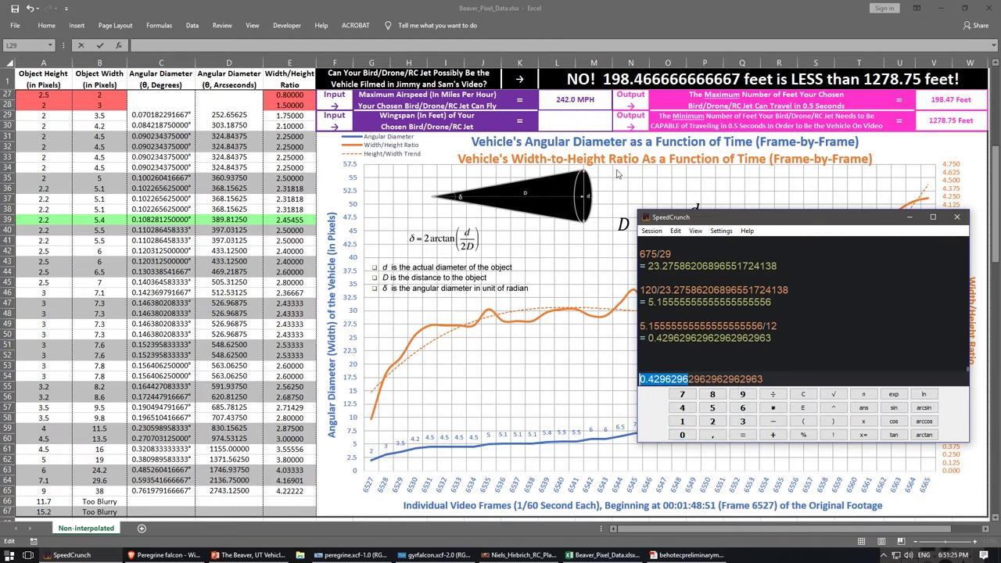
Enter 0.4296296 feet as the wingspan in the Excel calculator.
left_click(583, 117)
key("ctrl+v")
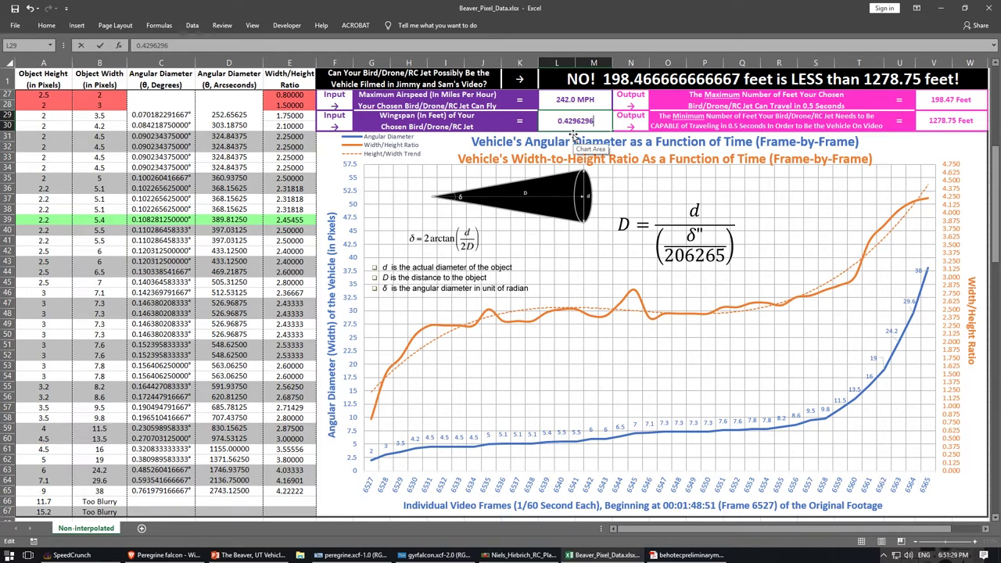
key("Return")
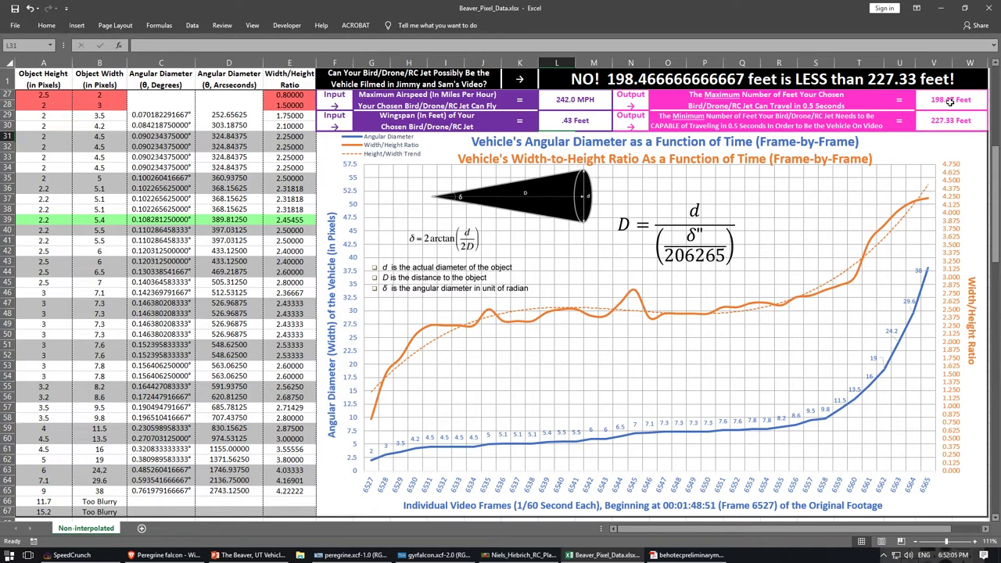
left_click(695, 235)
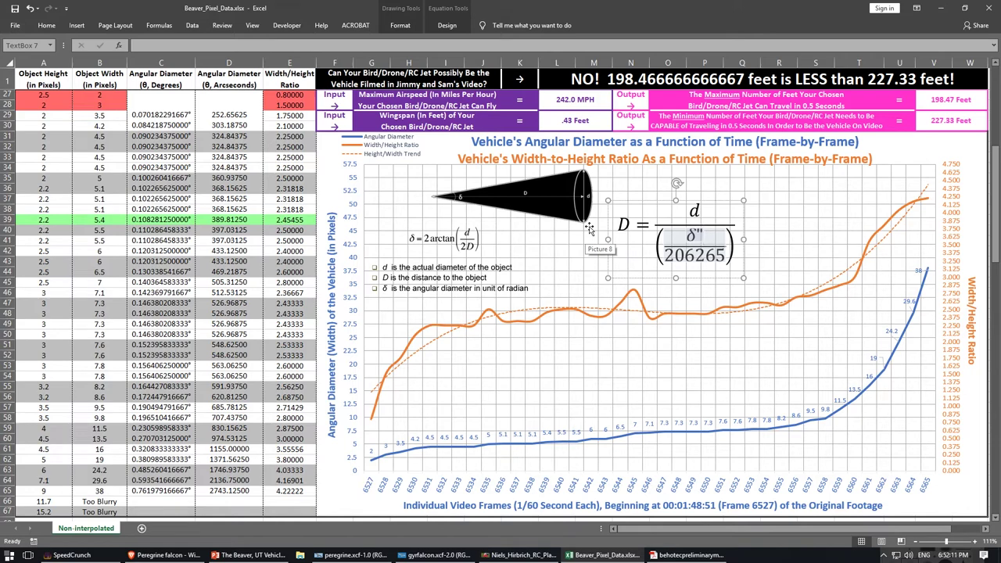
left_click(767, 227)
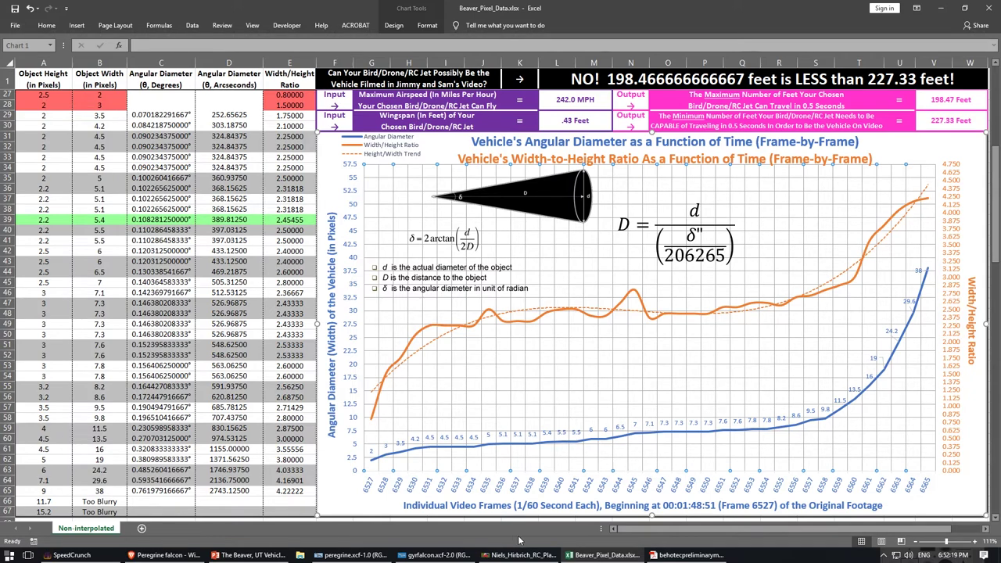
Switch to GIMP, trace measuring lines diagonally across the peregrine image, look at the gyrfalcon image, and hide both image windows.
left_click(344, 556)
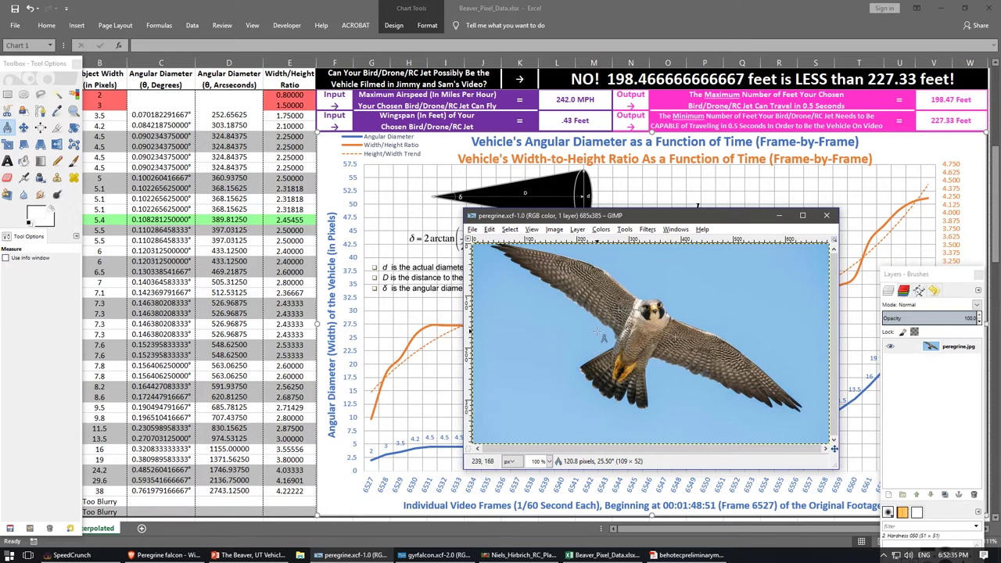
left_click_drag(495, 248, 814, 427)
left_click_drag(781, 264, 434, 448)
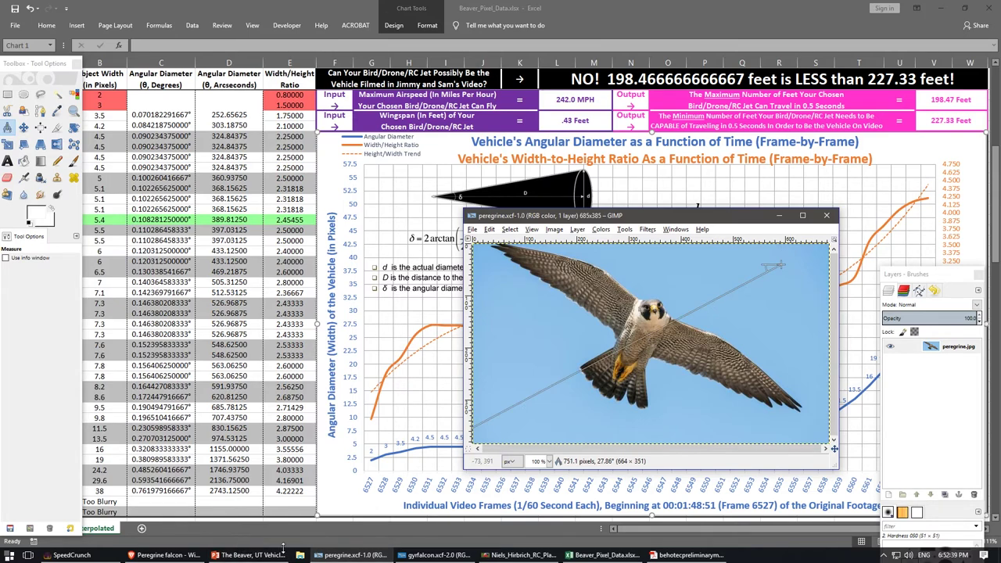
left_click(439, 557)
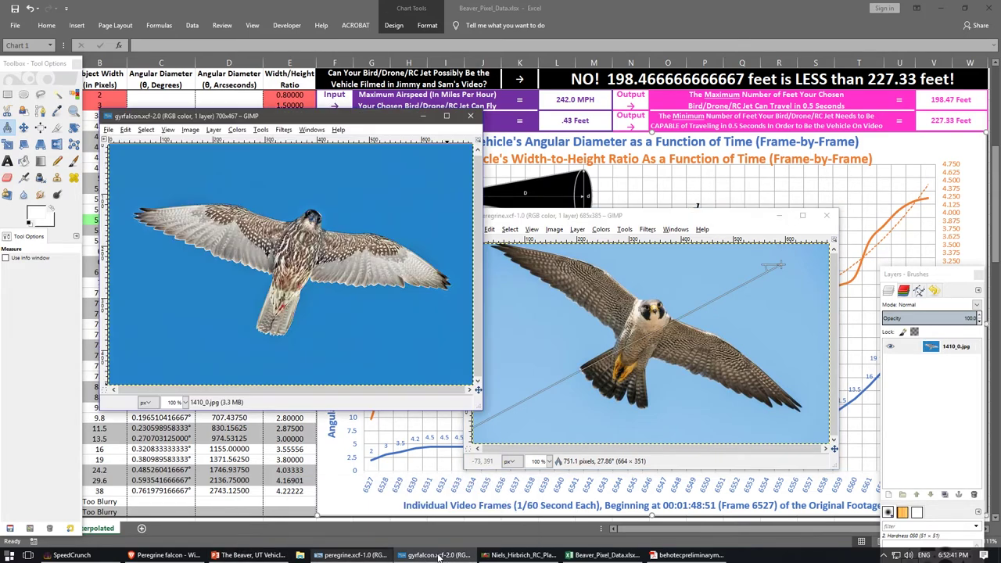
left_click(439, 558)
left_click(358, 557)
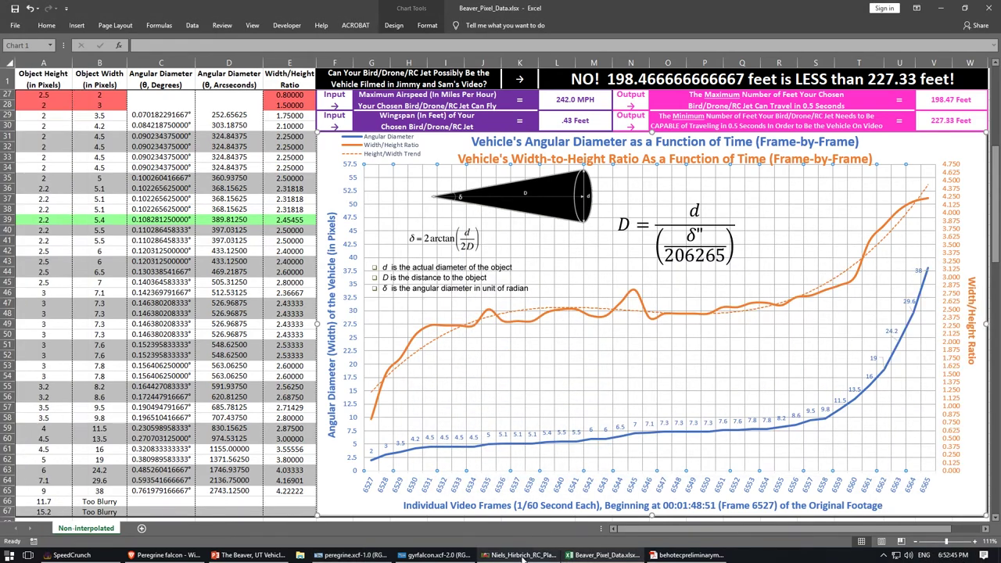
Switch to the browser, open the WIRED hummingbird article and highlight the phrase "fastest bird in the world relative to its size".
mouse_move(524, 557)
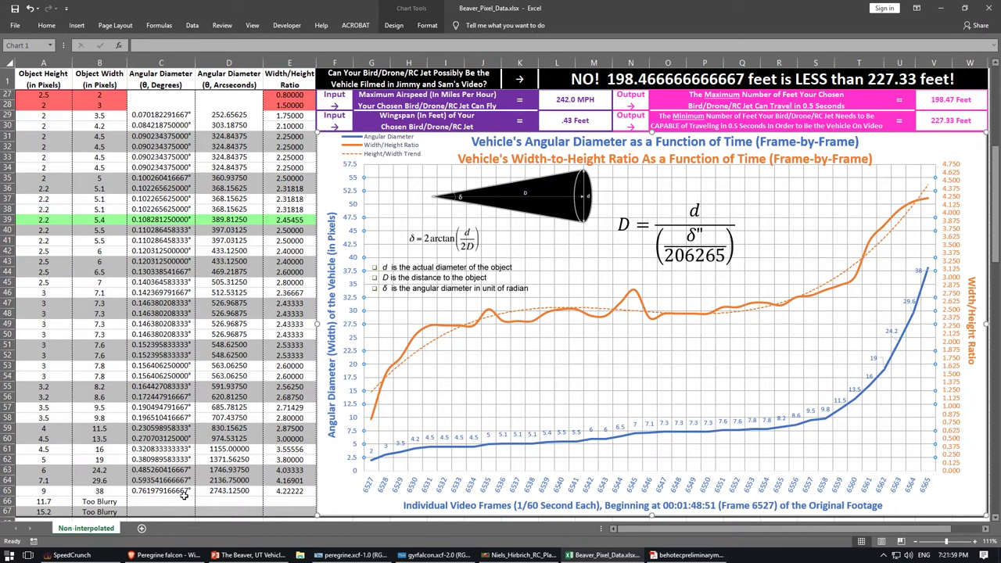
mouse_move(165, 555)
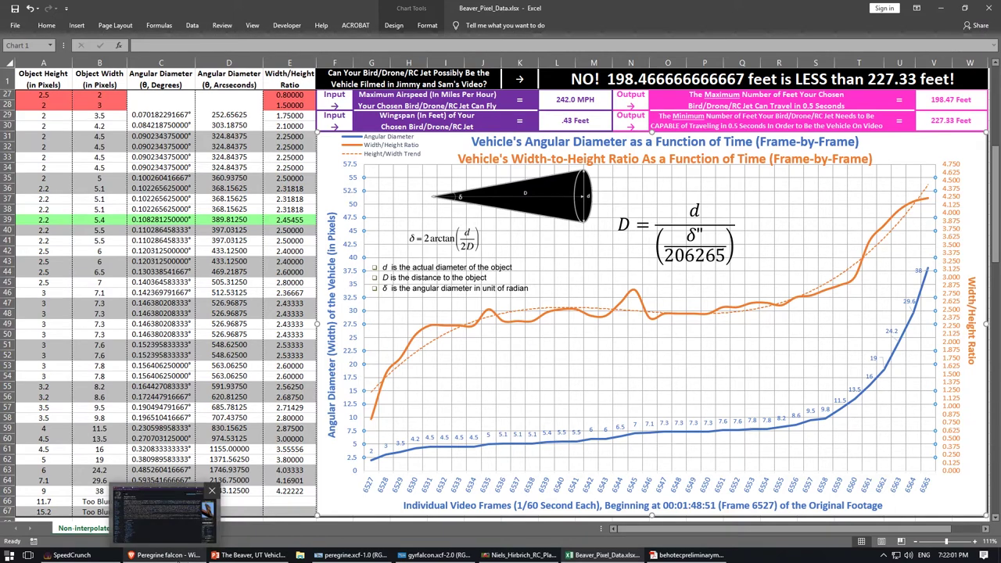
left_click(187, 513)
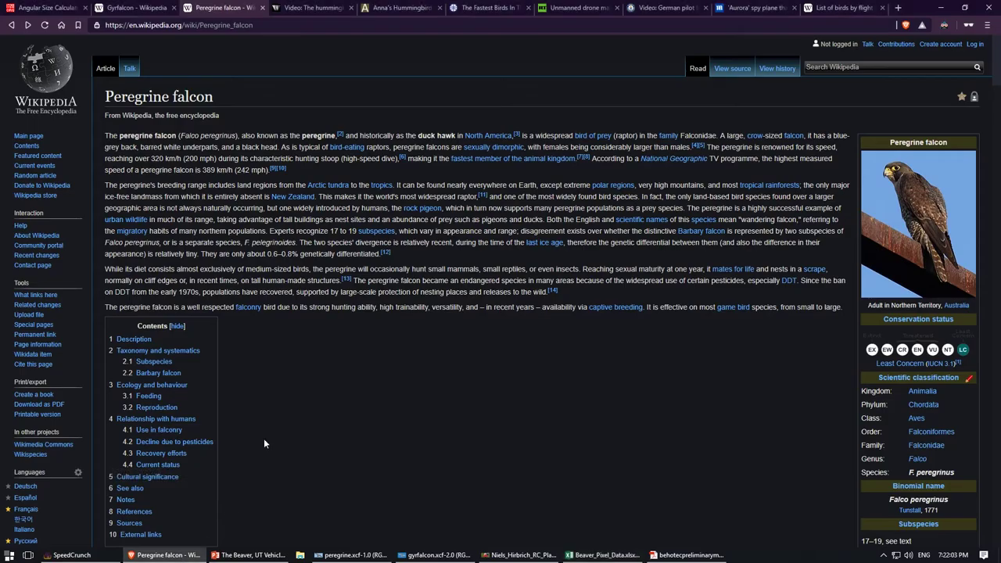
left_click(321, 8)
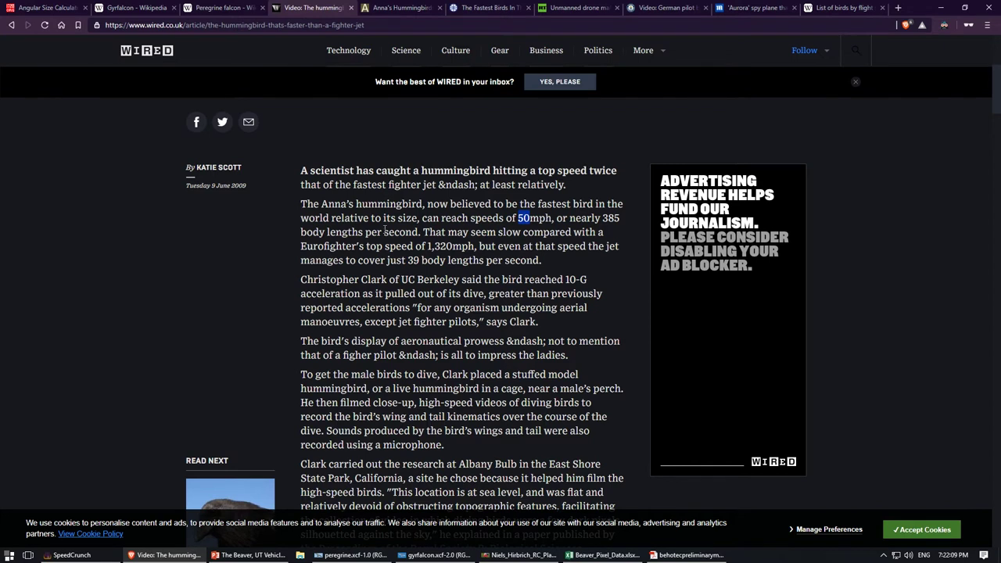
left_click(482, 207)
left_click_drag(538, 204, 421, 217)
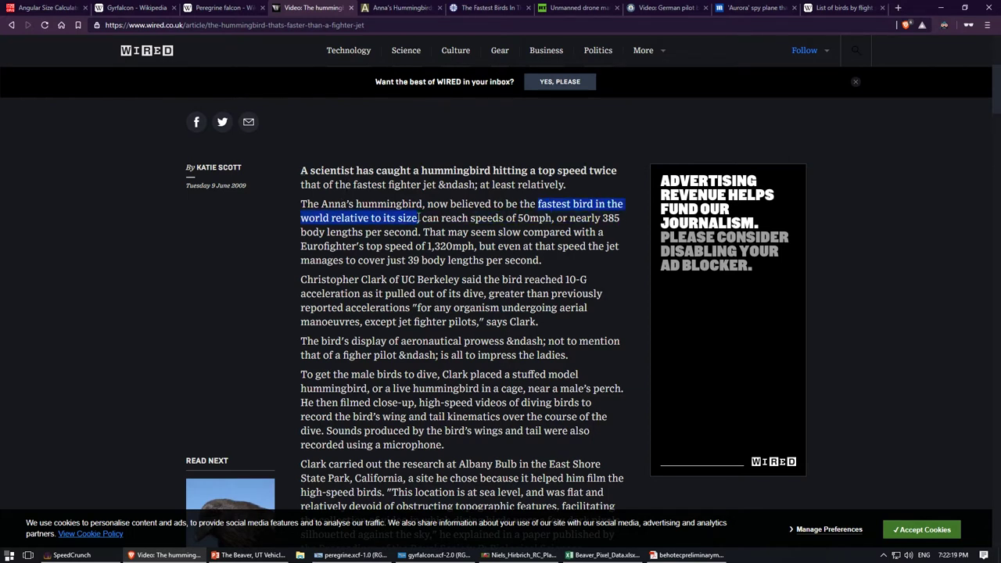
Highlight the hummingbird's 50mph speed in the article and bring up the Anna's Hummingbird page listing its wingspan.
left_click_drag(517, 219, 553, 219)
left_click(542, 215)
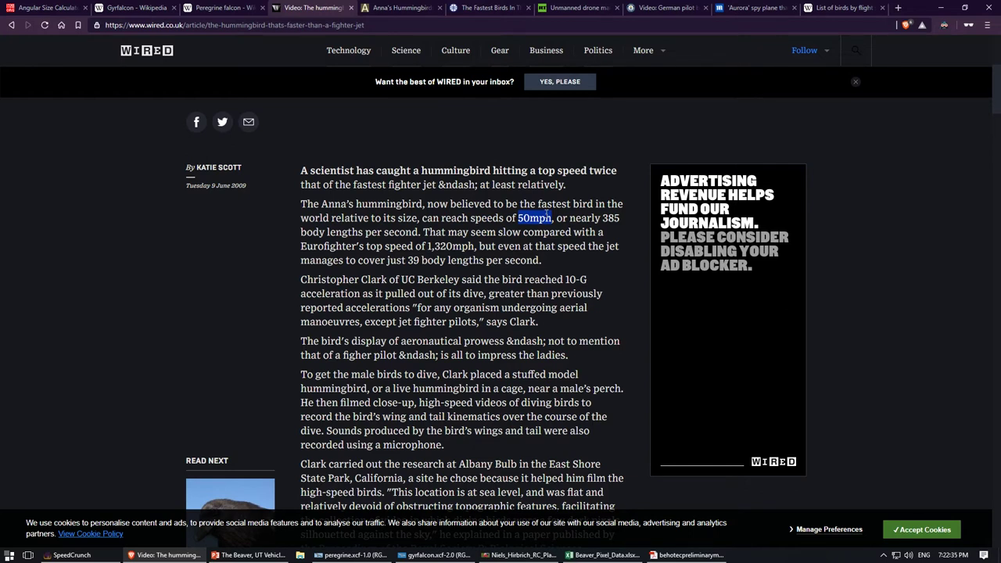
left_click(521, 218)
left_click(531, 217, "shift")
left_click(495, 220)
left_click_drag(442, 219, 300, 205)
left_click(442, 216)
left_click(400, 10)
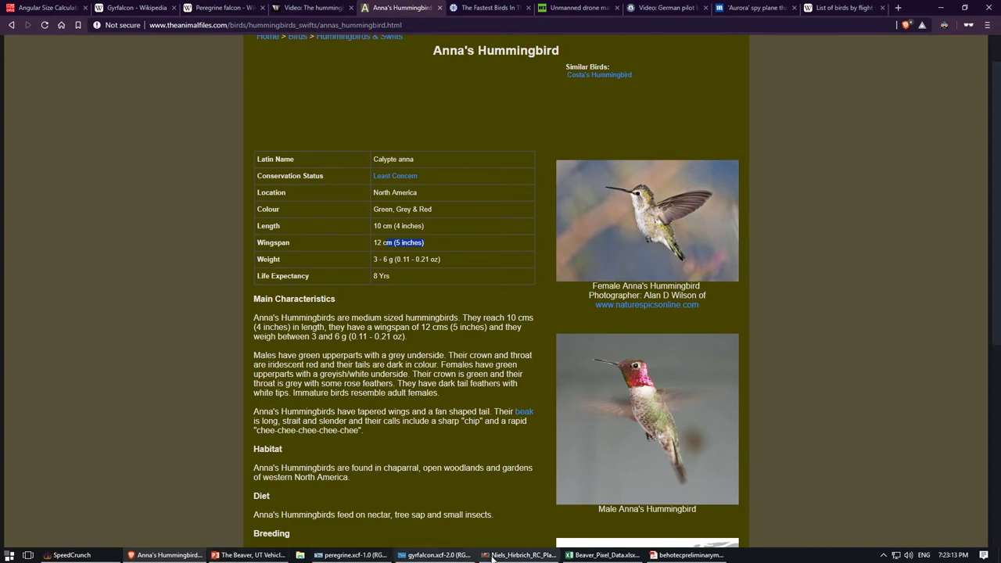
Switch back to the Excel calculator and set the maximum airspeed to 60 MPH.
left_click(603, 557)
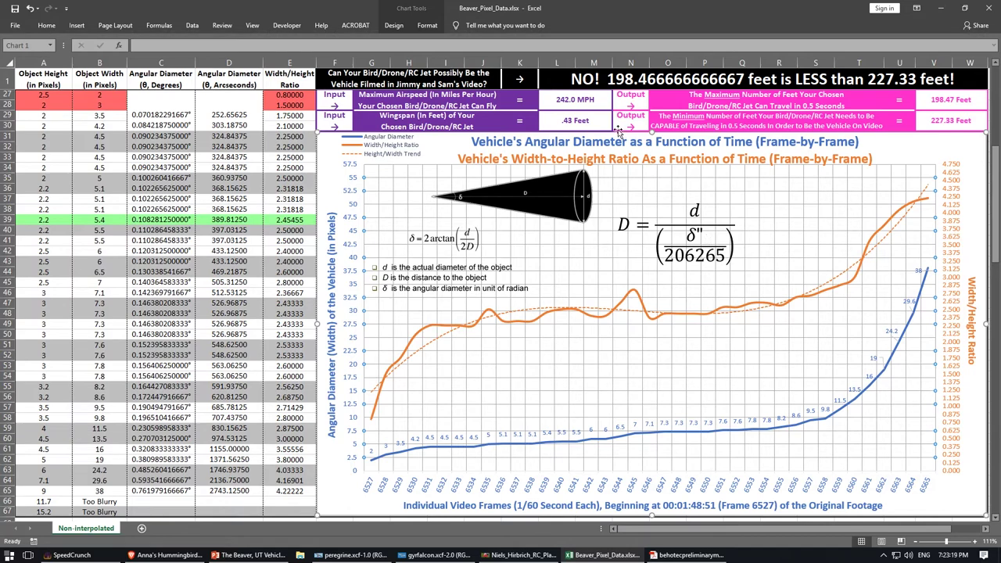
left_click(577, 102)
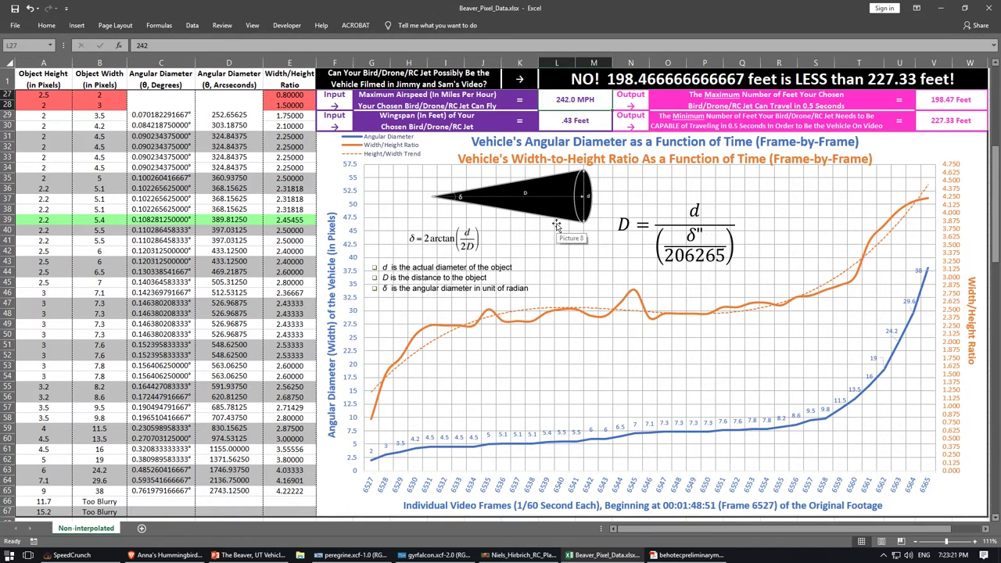
type("60")
key("Return")
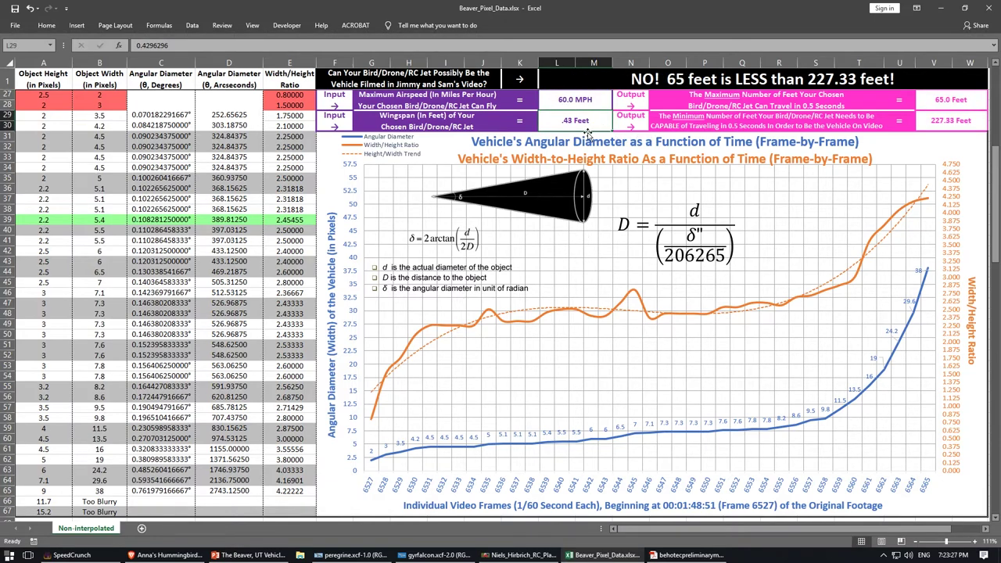
Convert the hummingbird's 5-inch wingspan to feet in SpeedCrunch as 5/12 and copy 0.4166666 from the result.
left_click(70, 556)
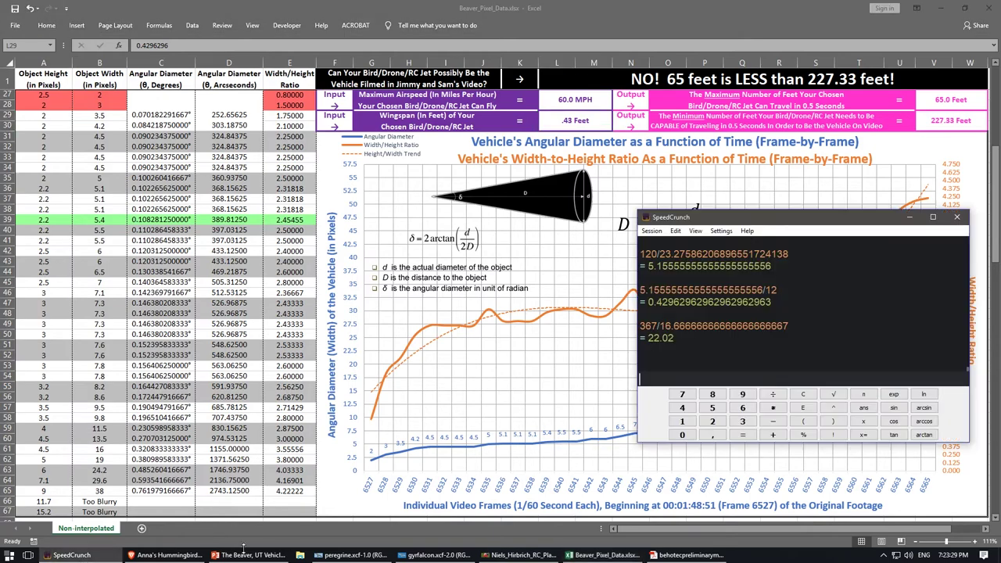
type("5/1")
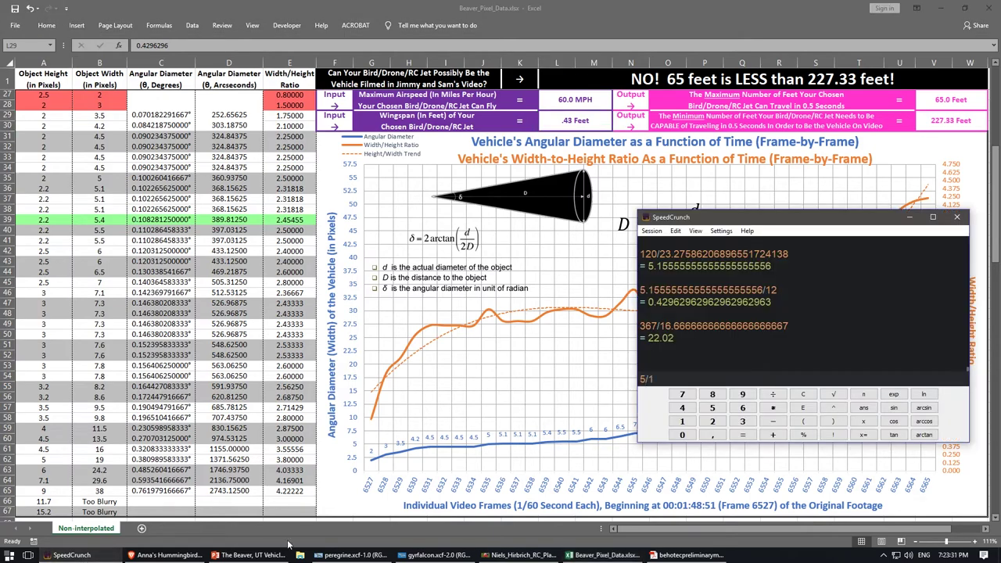
type("2")
key("Return")
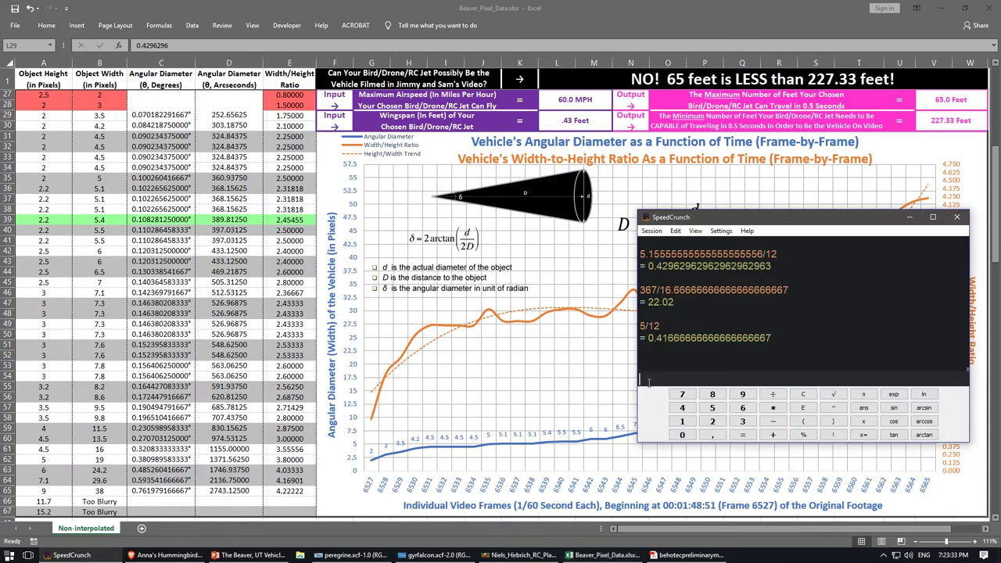
left_click(673, 338)
left_click_drag(677, 338, 647, 338)
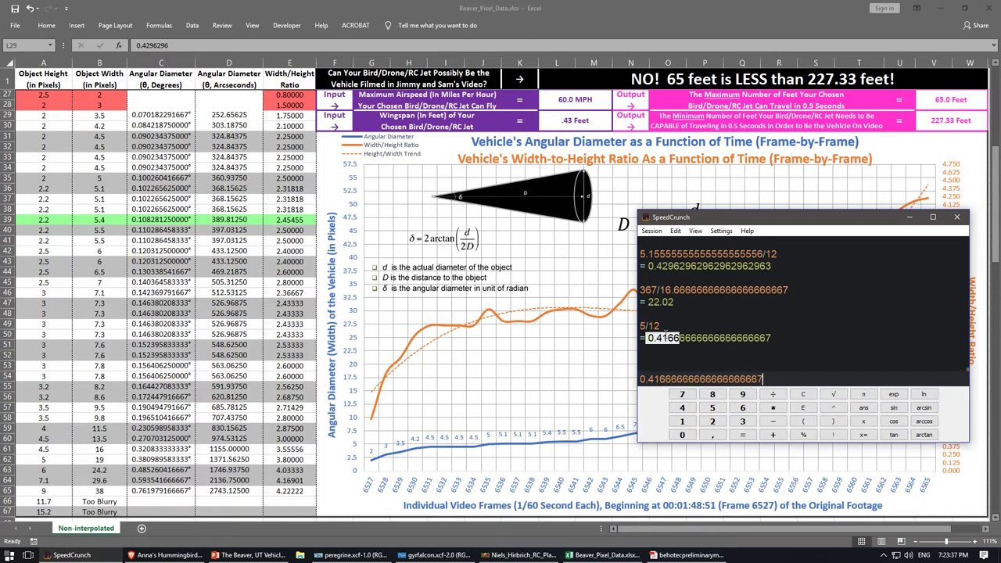
left_click(673, 379)
left_click_drag(690, 380, 640, 380)
right_click(685, 379)
left_click(690, 422)
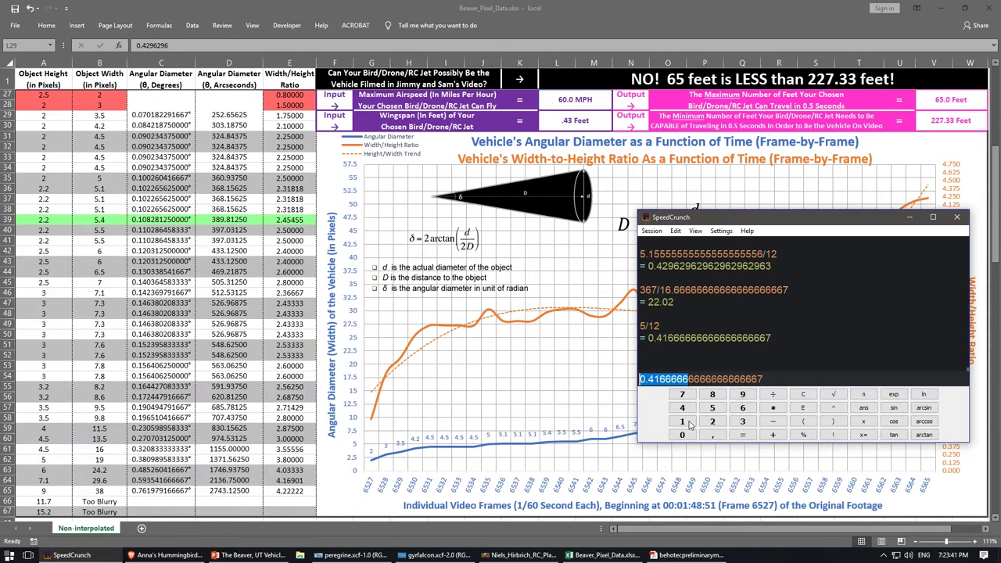
Replace the wingspan in the Excel calculator with 0.4166666 feet and point out the distance formula beside the chart.
left_click(583, 117)
right_click(582, 117)
left_click(572, 123)
double_click(604, 120)
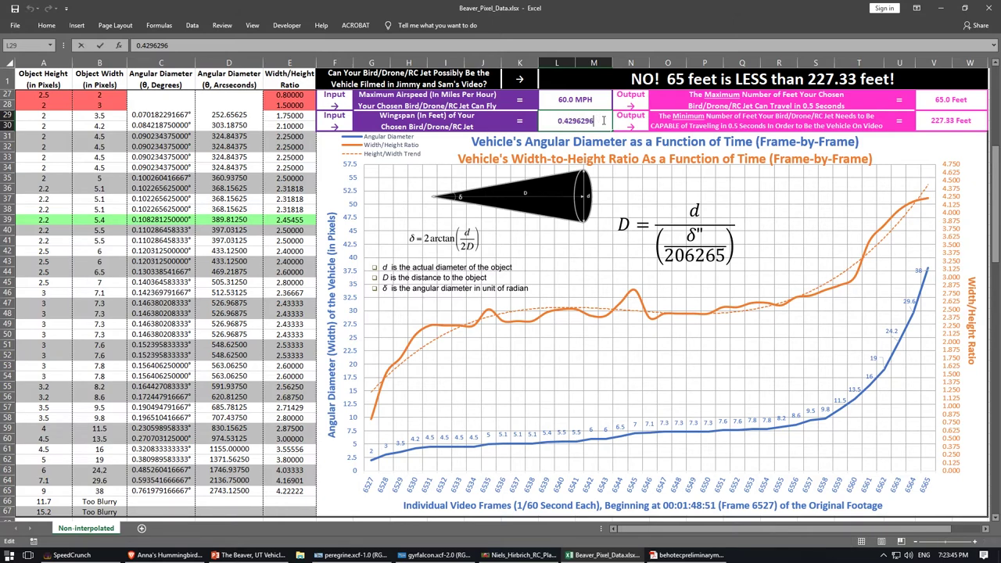
key("BackSpace")
key("BackSpace")
key("BackSpace")
key("BackSpace")
key("BackSpace")
left_click(731, 210)
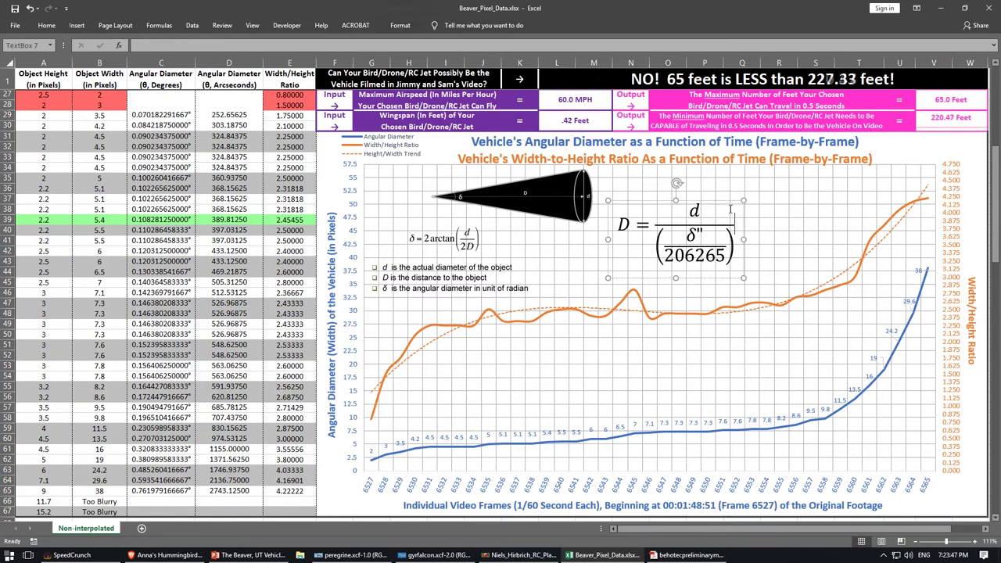
left_click(796, 237)
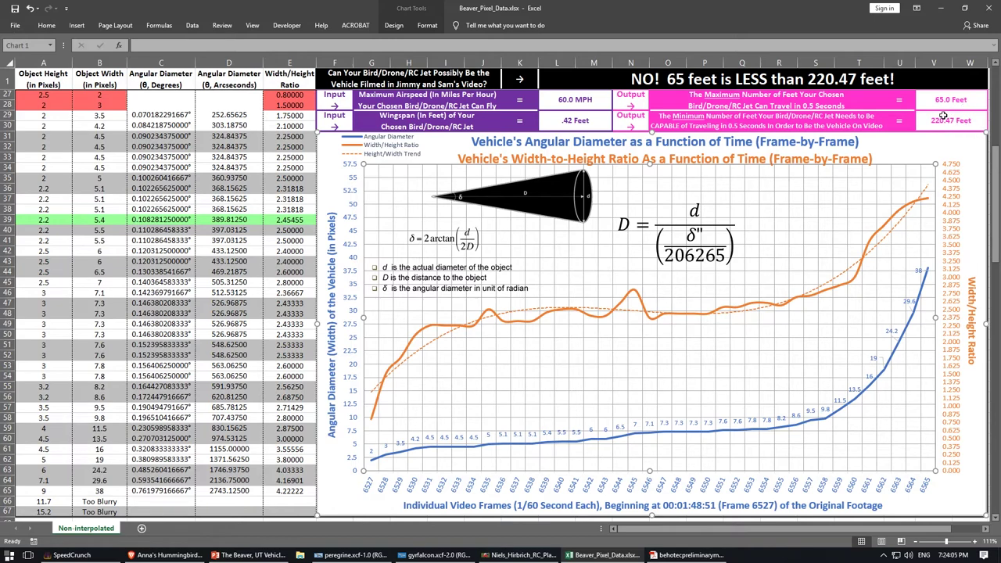
left_click(704, 227)
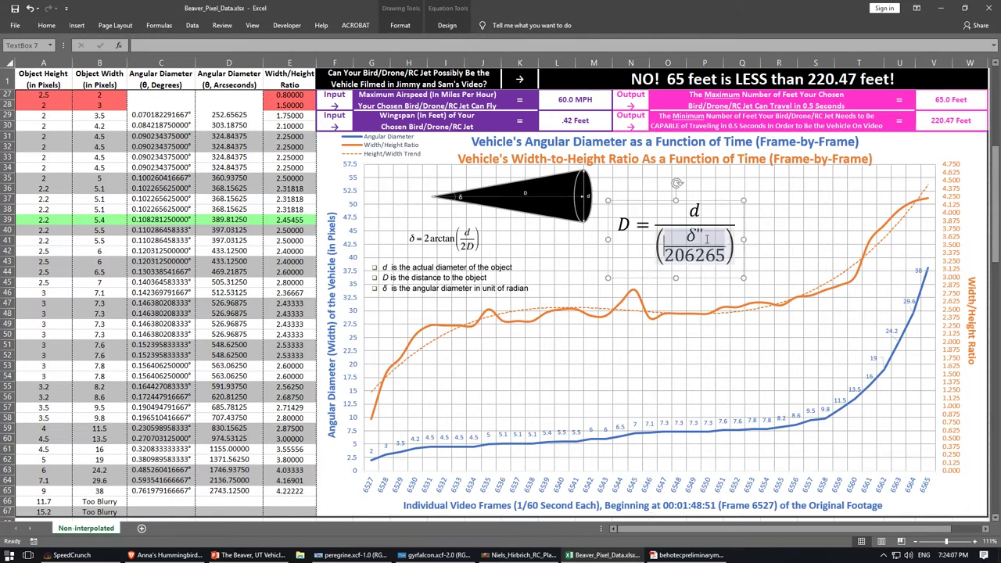
left_click(675, 208)
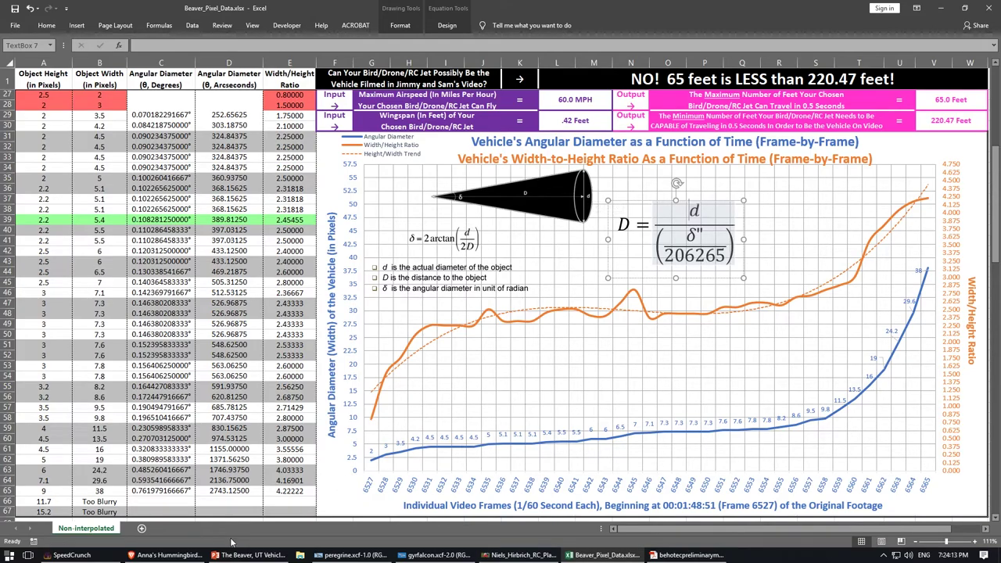
Switch to the browser and return to the Wikipedia article on the peregrine falcon.
left_click(168, 555)
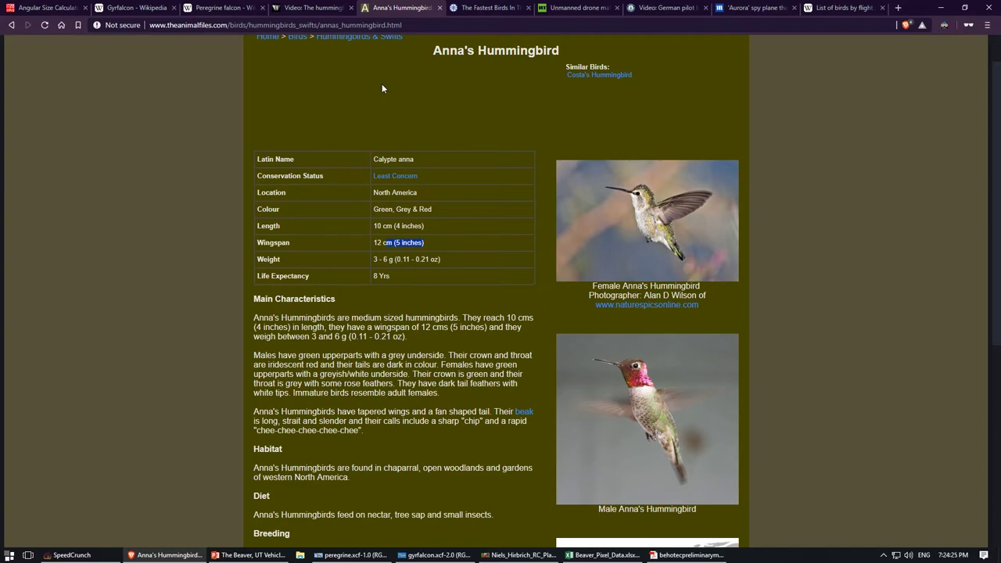
left_click(221, 8)
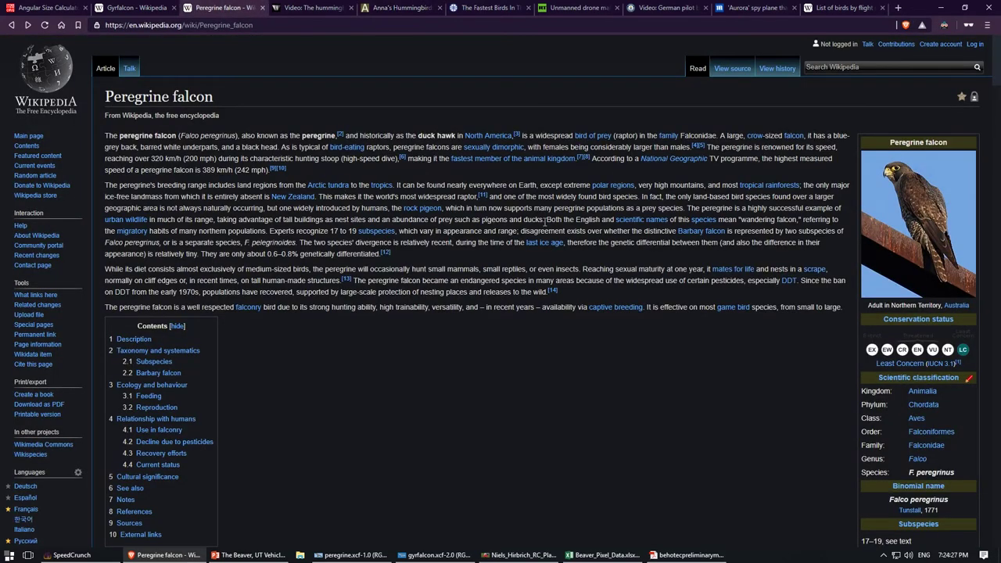
View the Anna's hummingbird page, and read the X-47B drone article's photo and specifications for its maximum speed and wingspan.
left_click(399, 8)
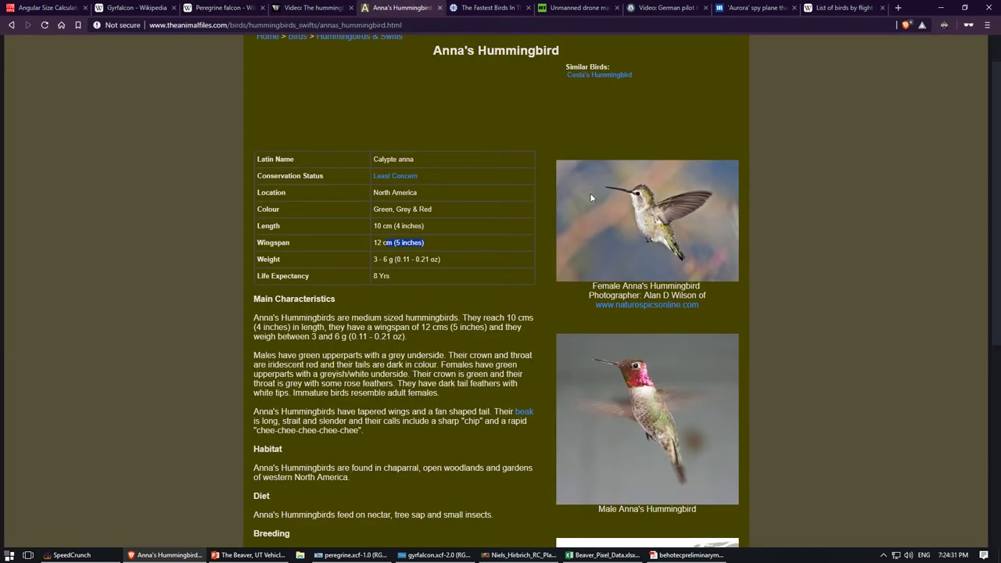
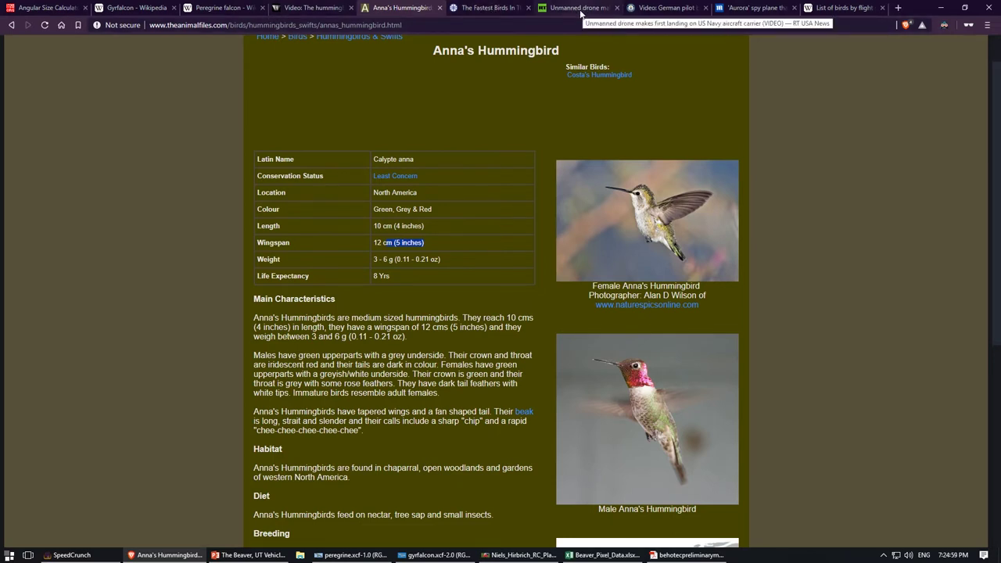
left_click(580, 12)
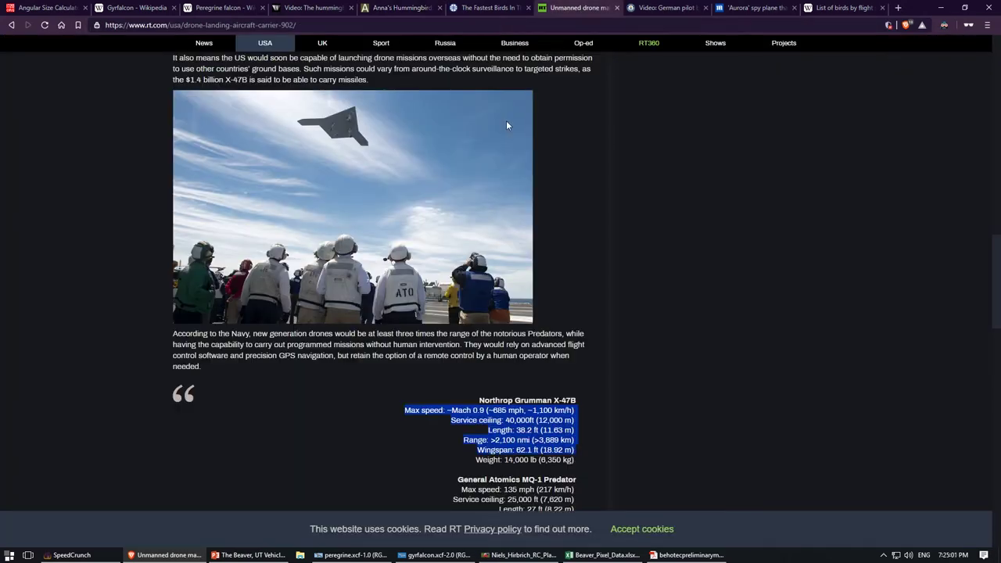
scroll(517, 258, "up", 1)
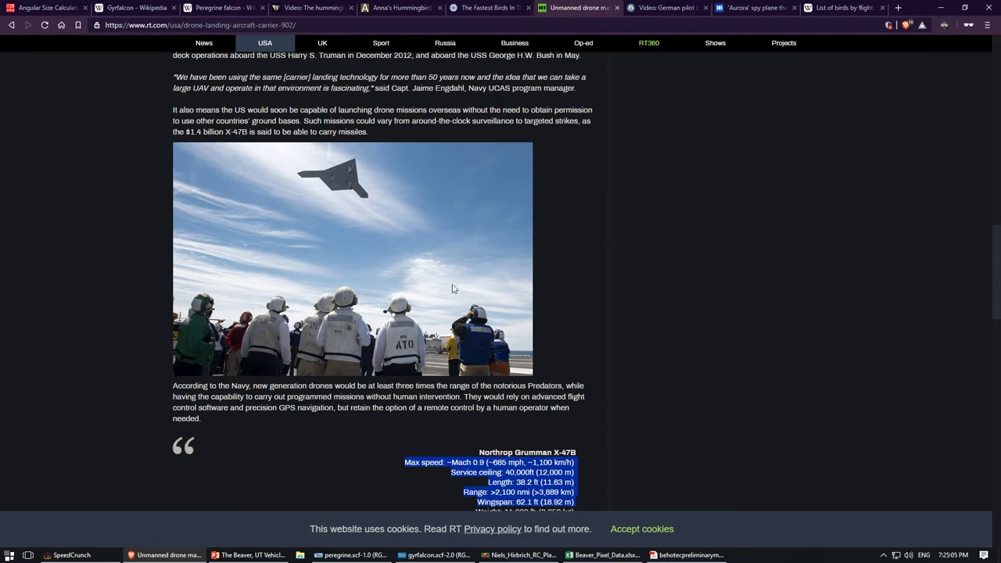
scroll(347, 300, "up", 5)
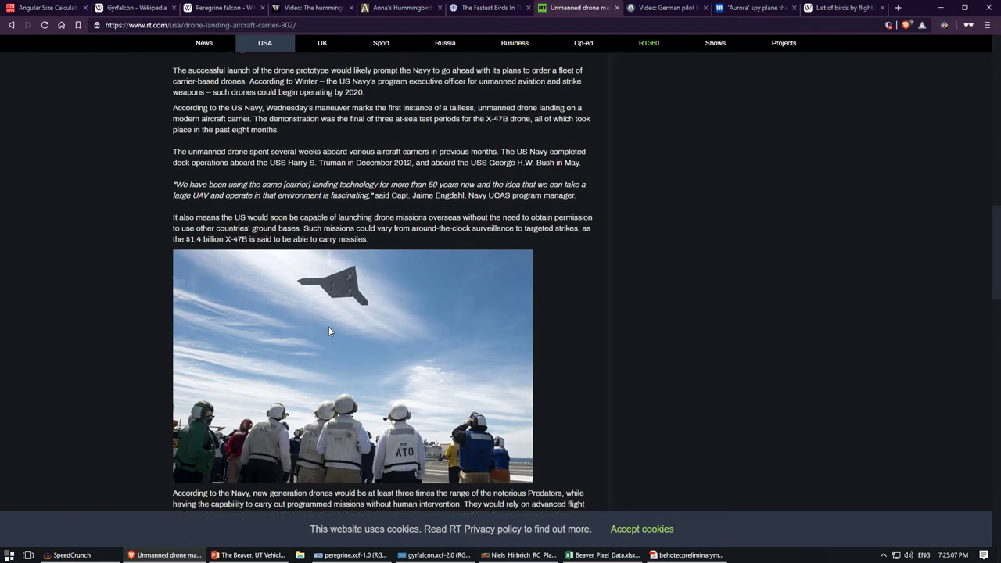
scroll(349, 353, "up", 5)
scroll(495, 356, "down", 12)
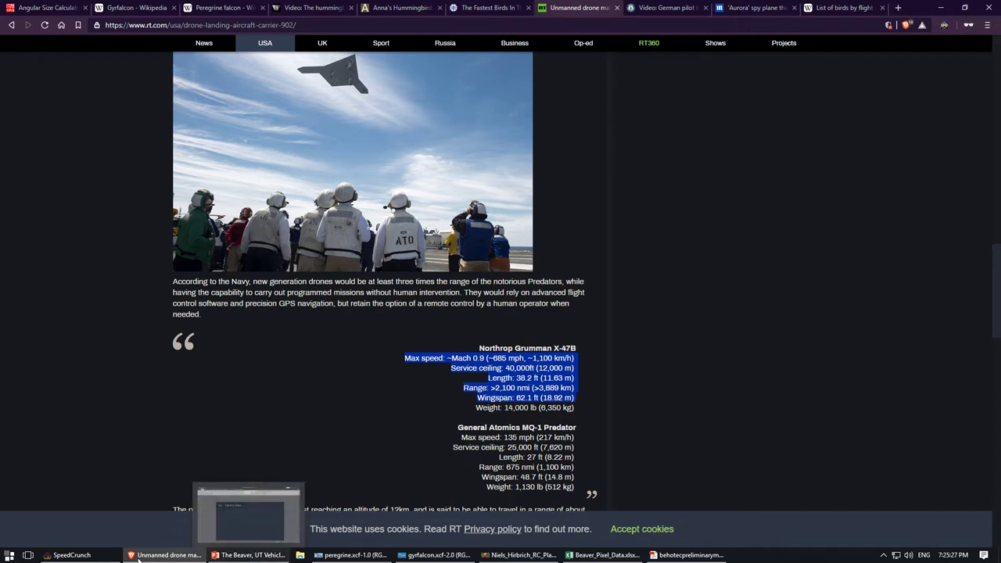
Switch to the Excel calculator and enter a maximum airspeed of 658 MPH and a wingspan of 62 feet for the X-47B drone.
mouse_move(90, 558)
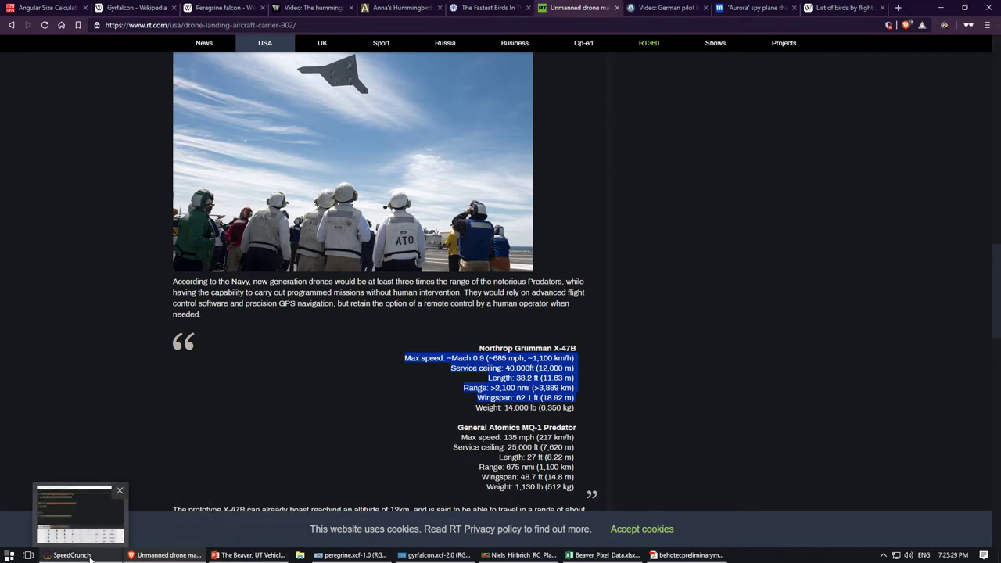
left_click(594, 552)
left_click(570, 98)
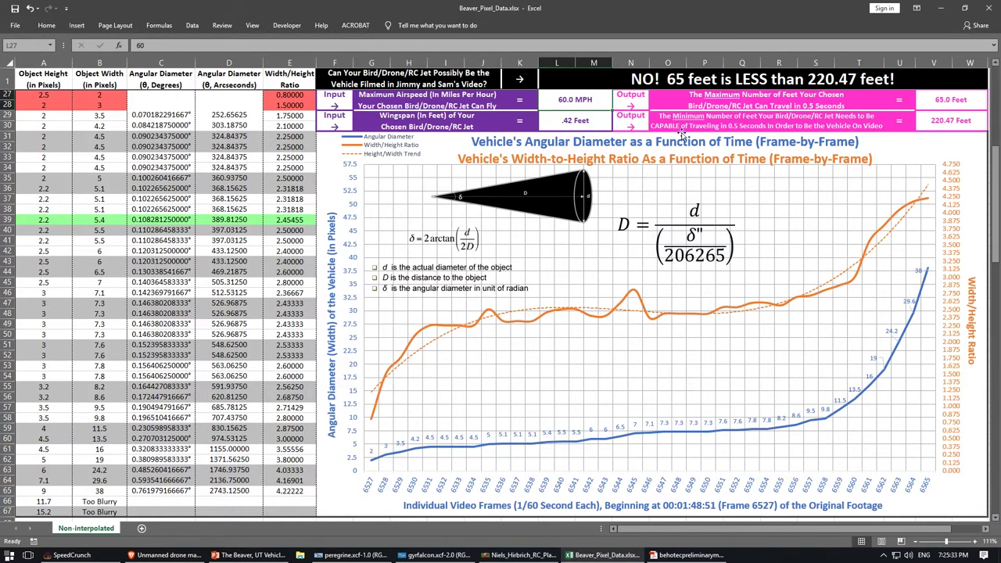
type("658")
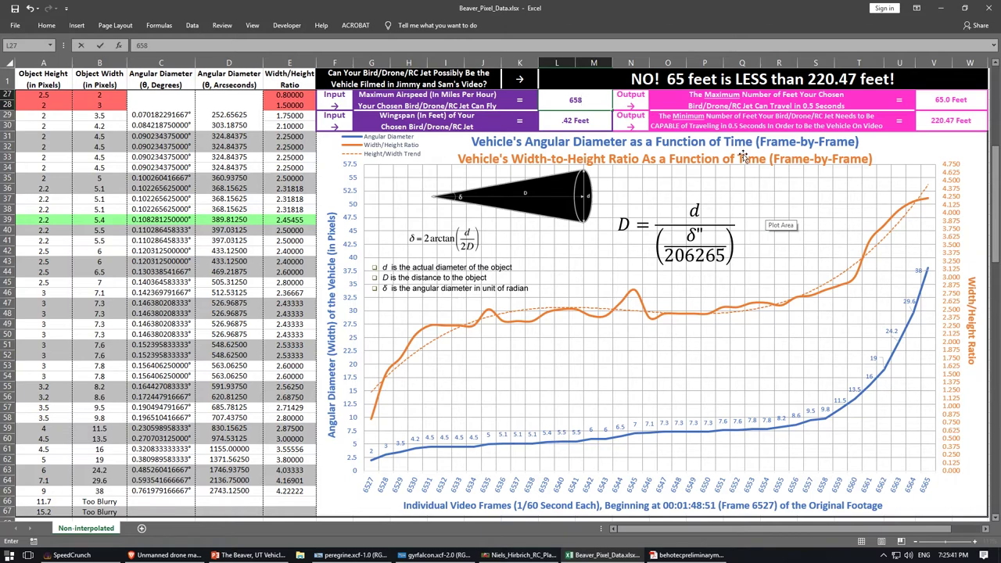
key("Return")
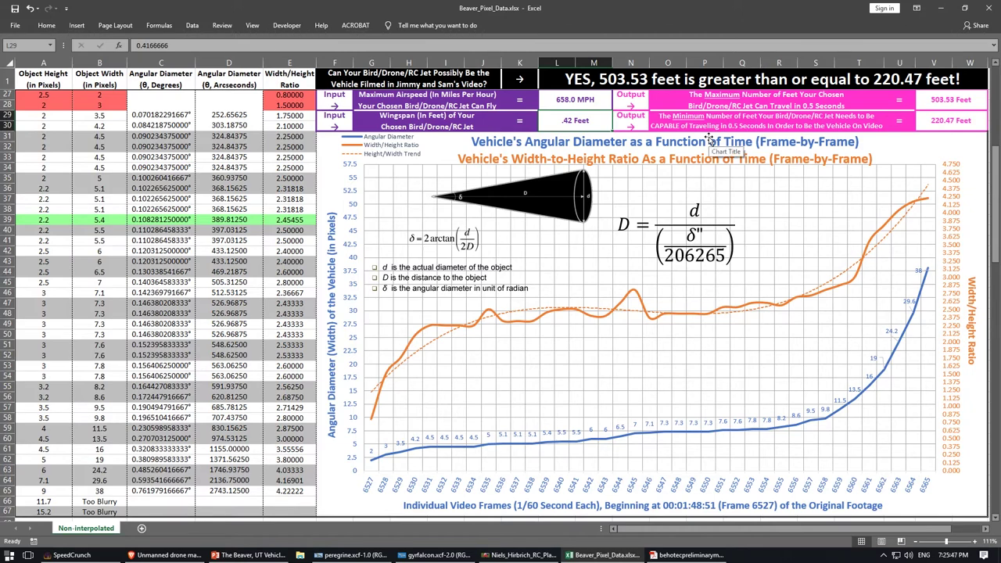
type("62")
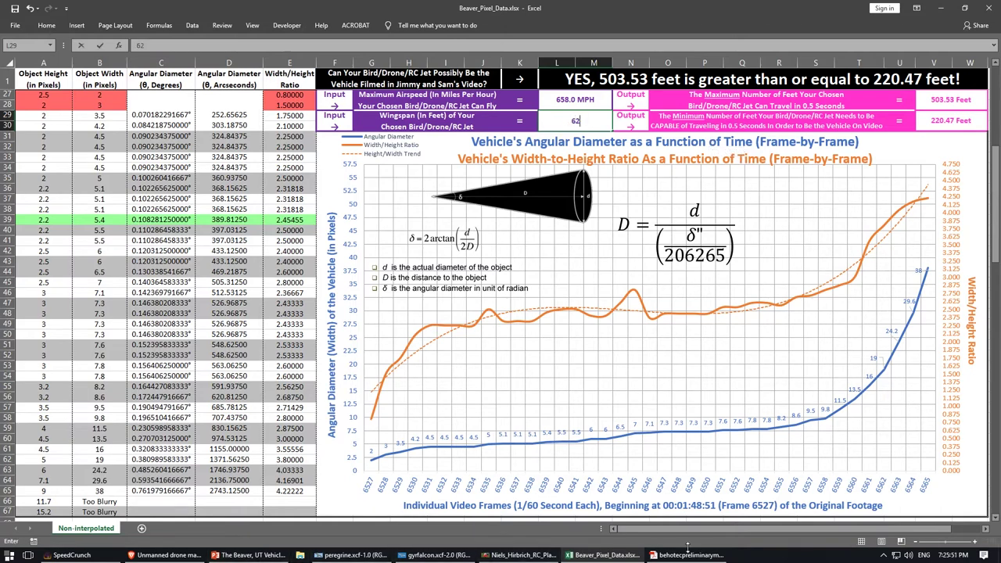
left_click(169, 555)
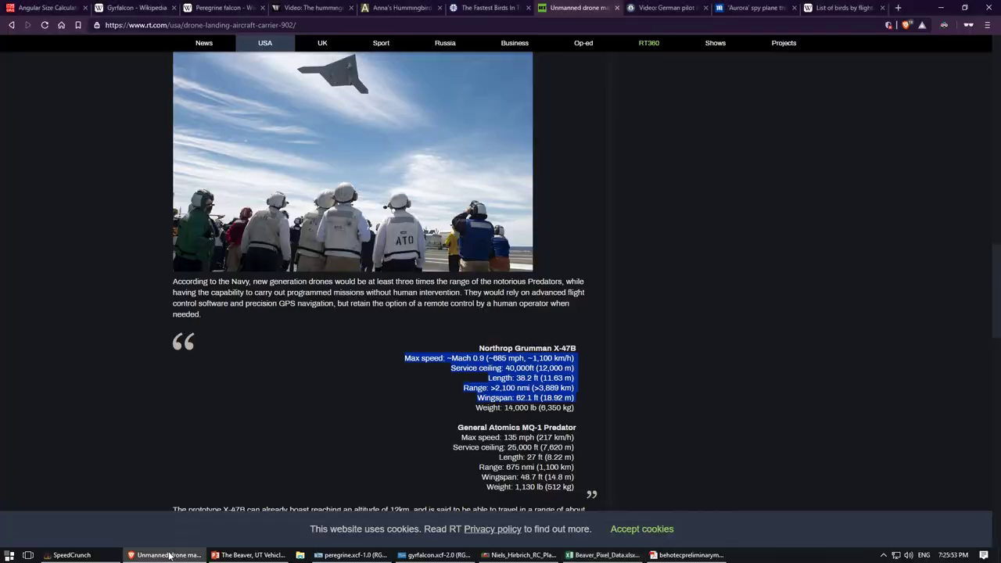
left_click(169, 555)
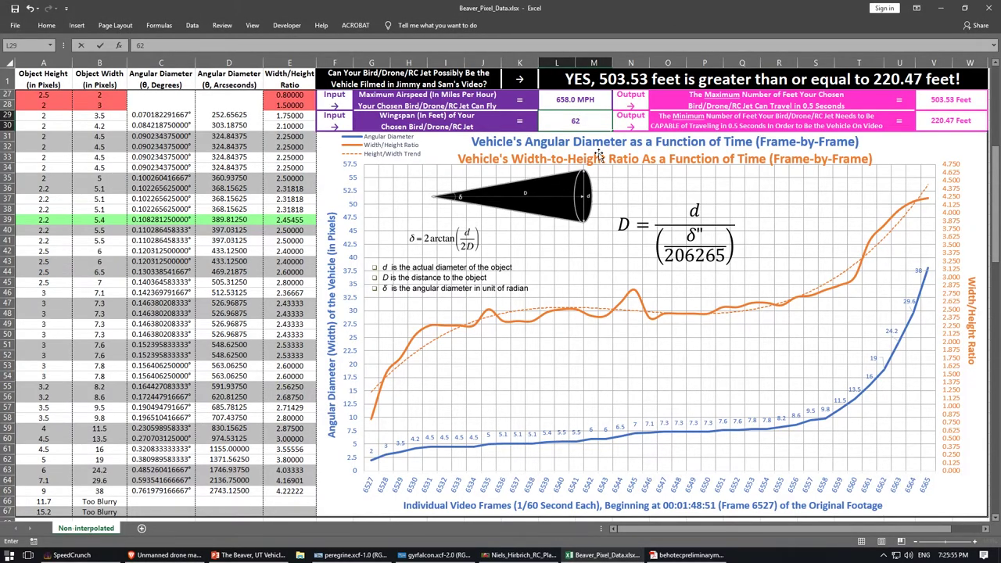
key("Return")
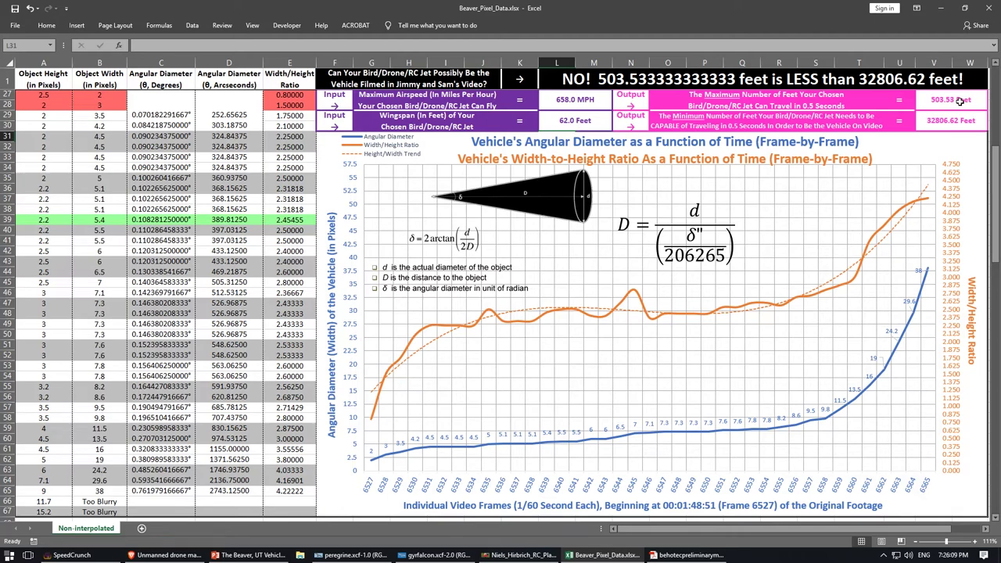
Point out the minimum-distance output cell and its calculation alongside the distance formula on the chart.
left_click(850, 117)
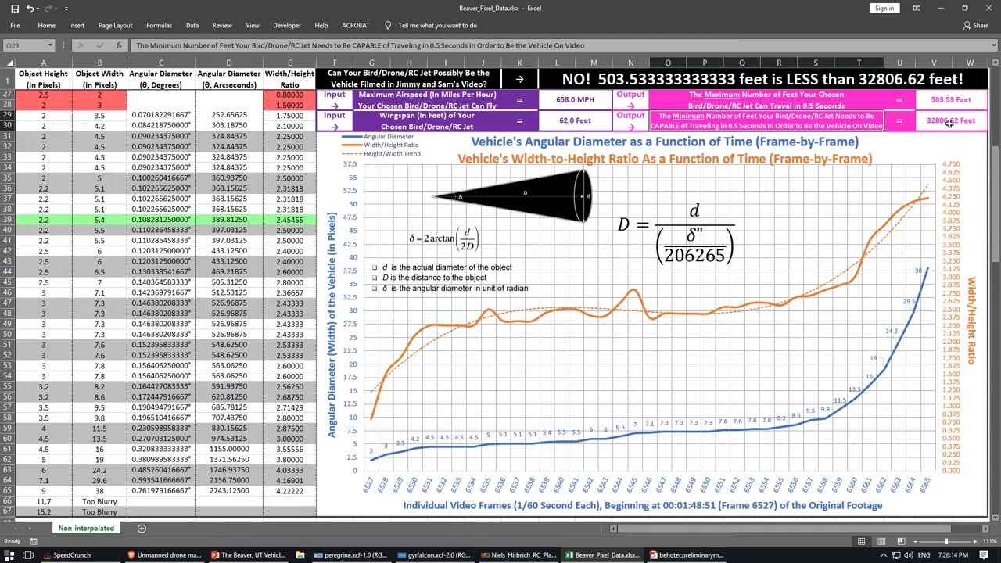
left_click(694, 234)
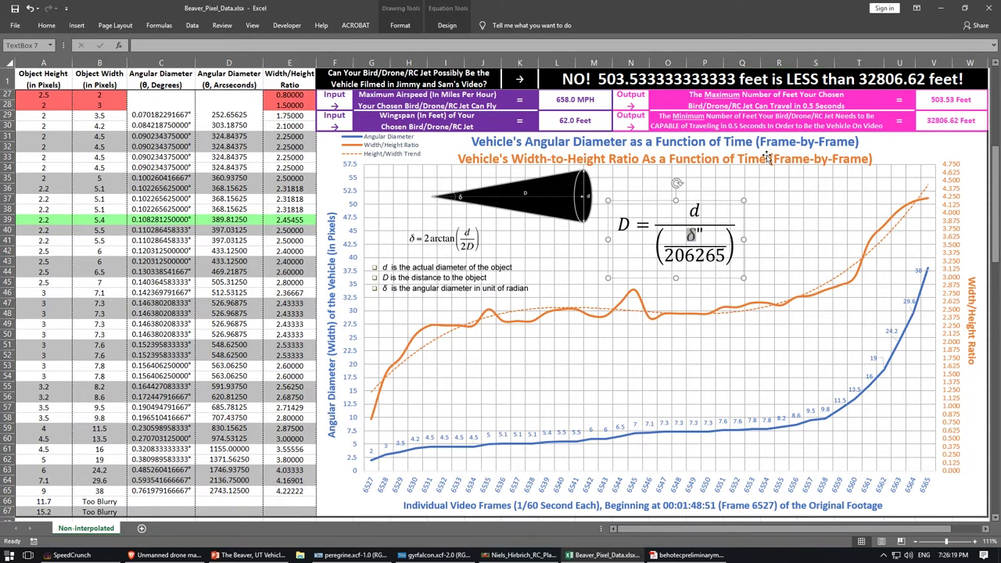
left_click(963, 121)
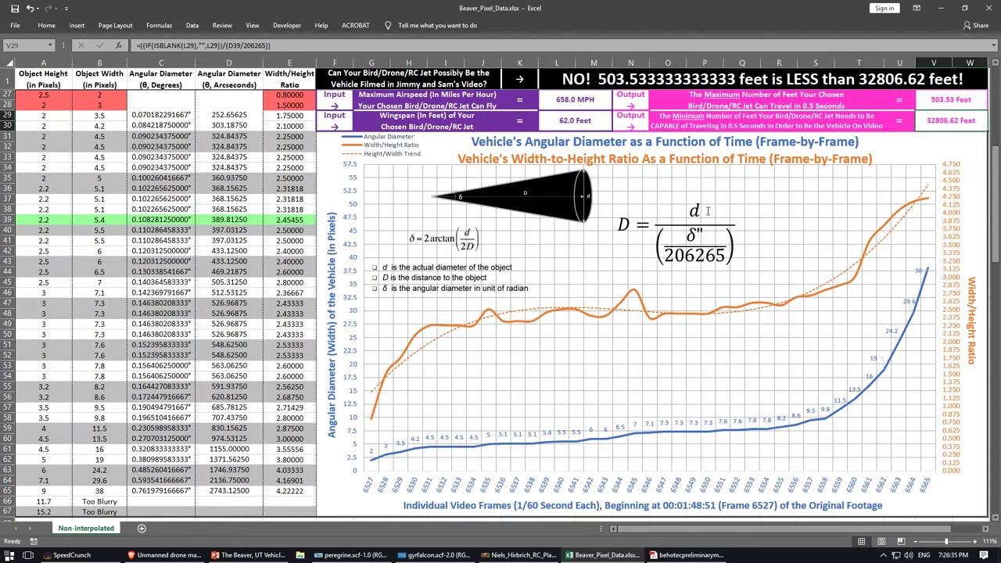
left_click(678, 243)
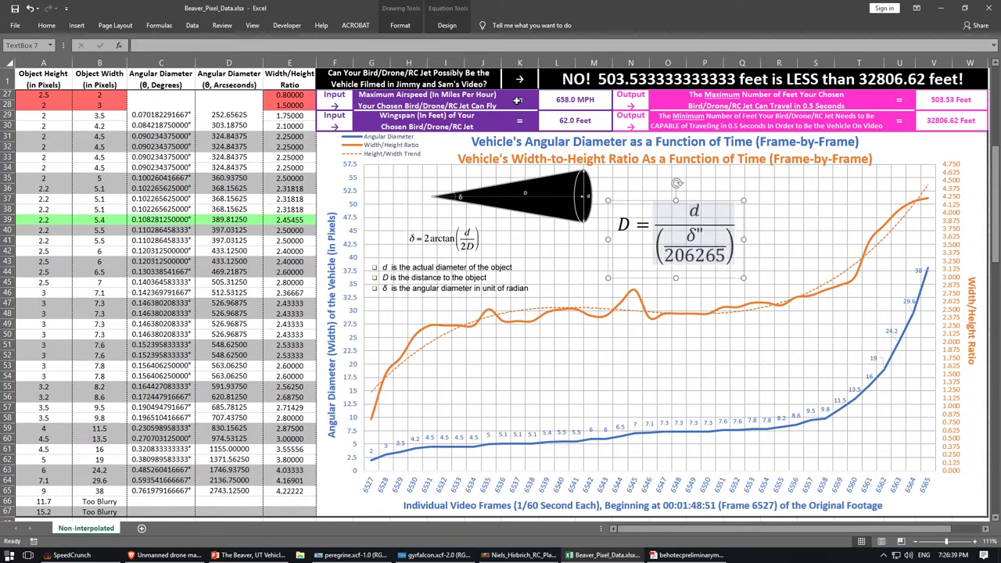
left_click(798, 192)
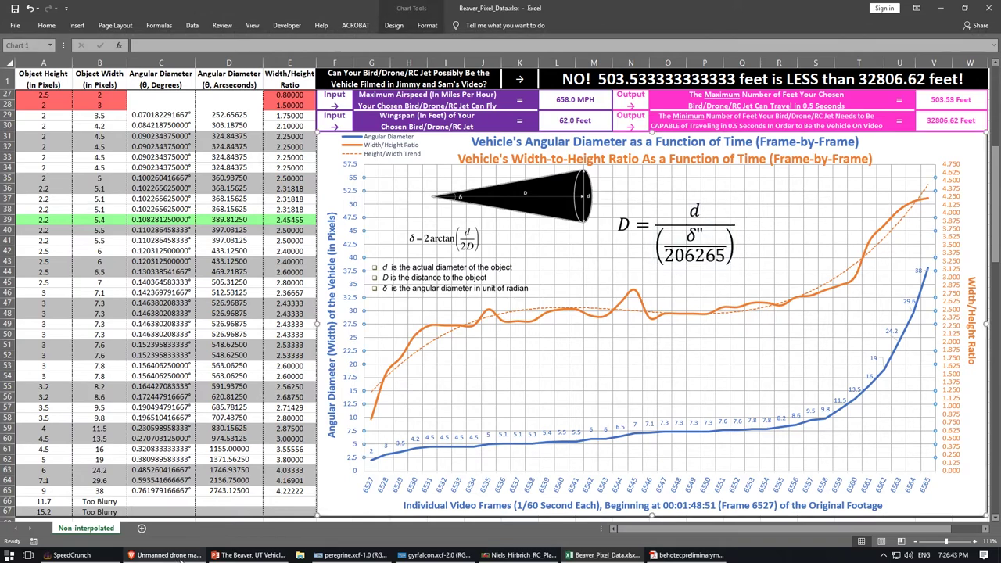
Switch to the browser and view the X-47B drone photo and the Guinness World Records article on the jet-powered RC plane.
left_click(169, 554)
scroll(394, 338, "up", 3)
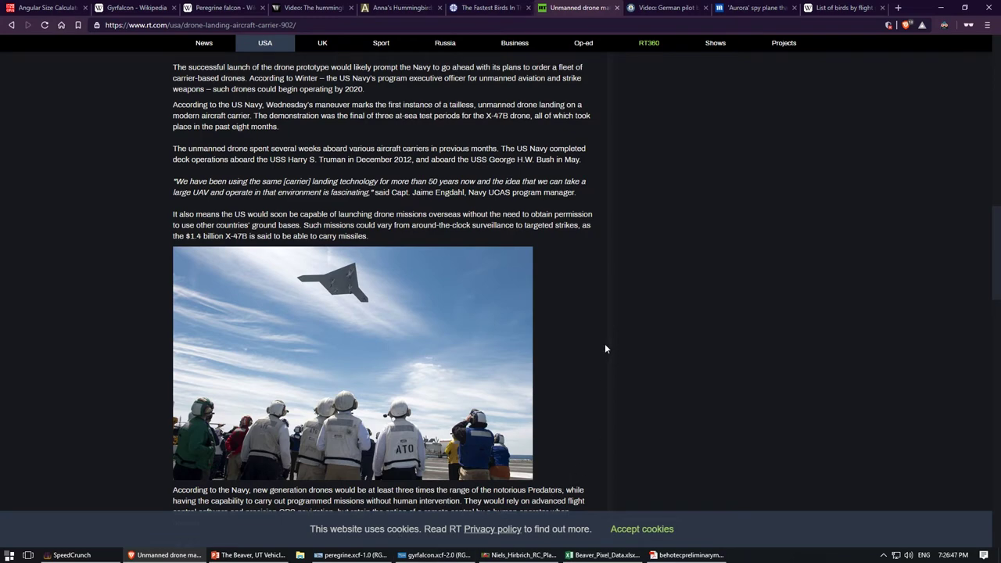
left_click(668, 10)
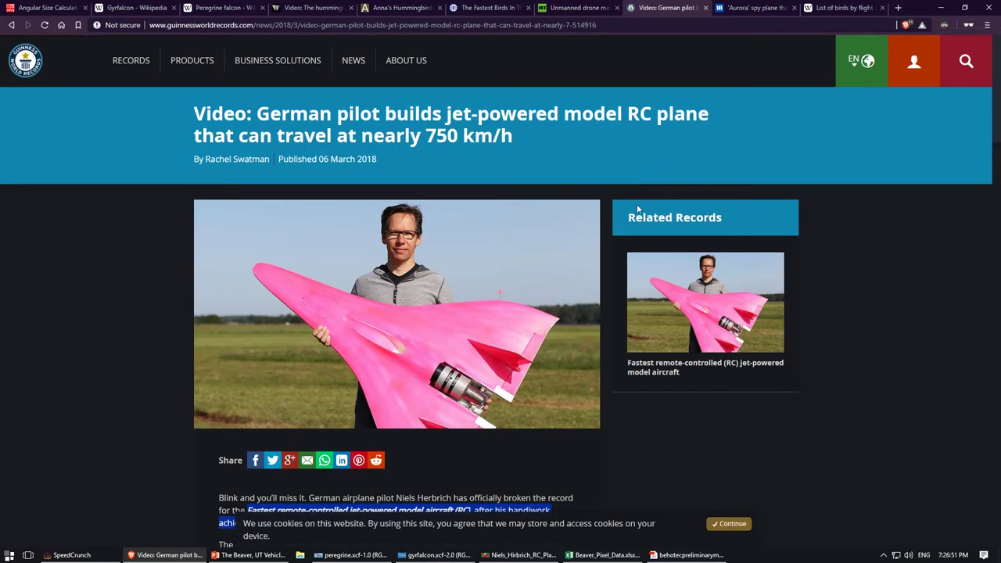
Open the Daily Mail article on the Aurora spy plane and examine its pictures, top speed and wingspan details.
left_click(753, 7)
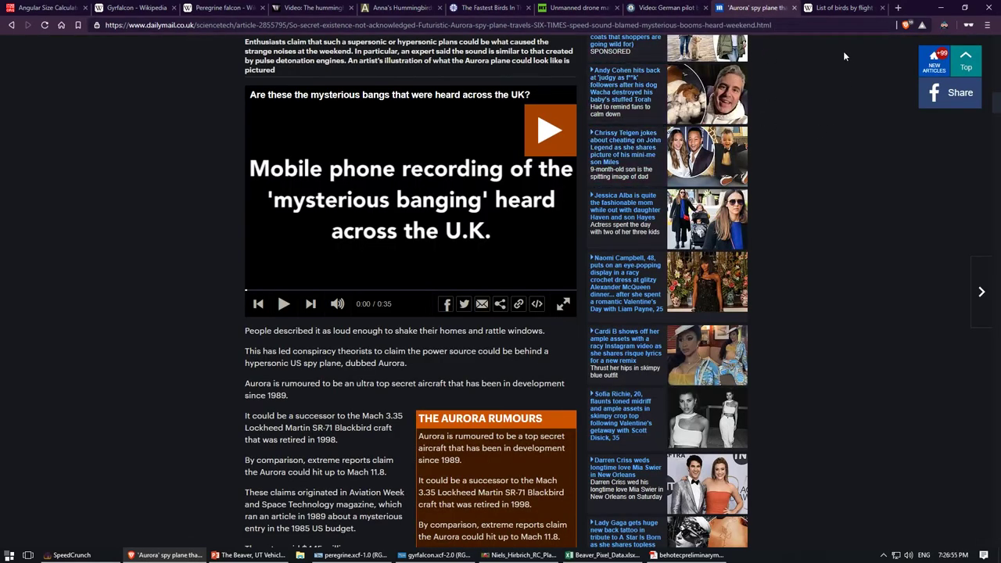
scroll(485, 240, "up", 4)
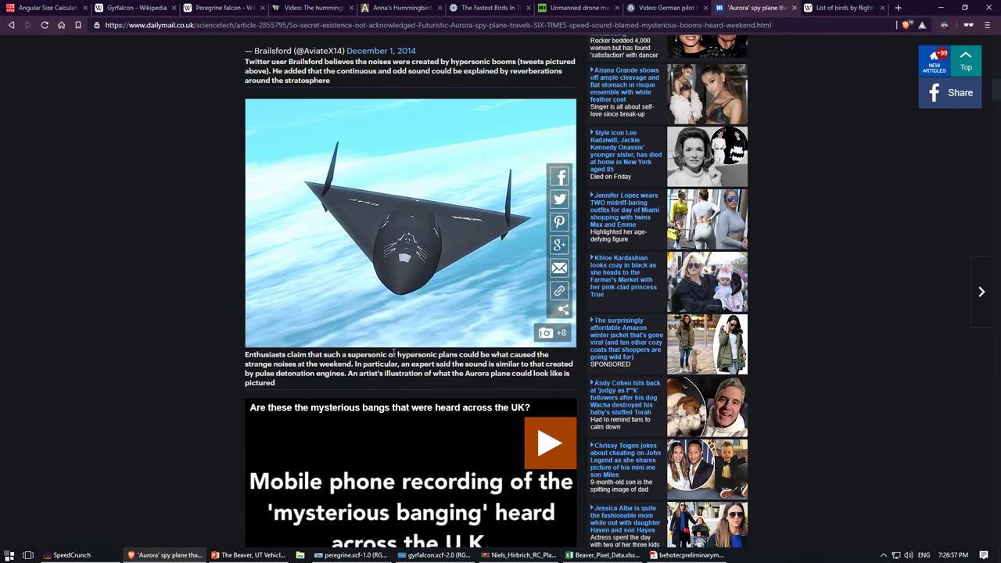
scroll(382, 352, "up", 3)
scroll(385, 359, "down", 7)
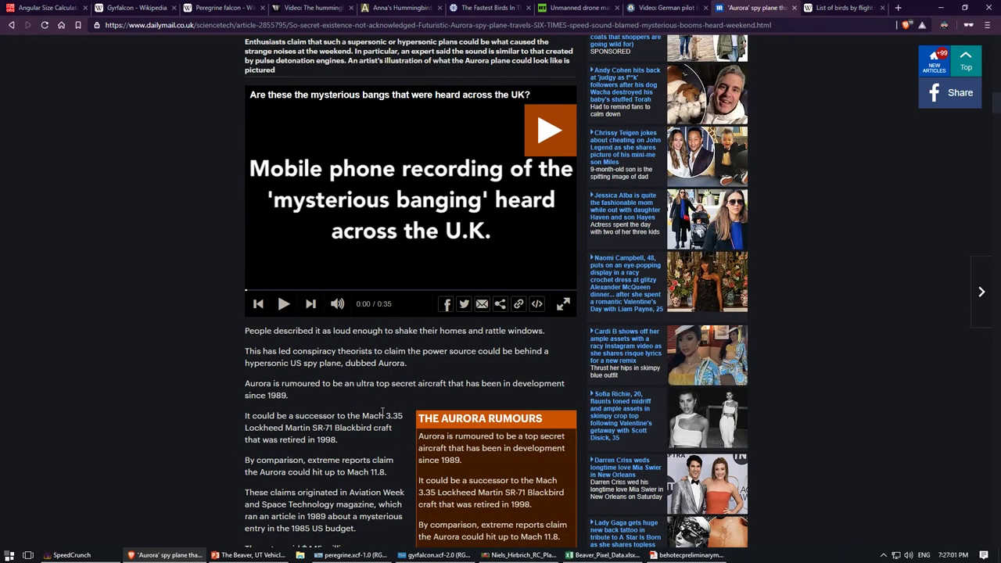
scroll(382, 432, "up", 2)
scroll(383, 431, "up", 2)
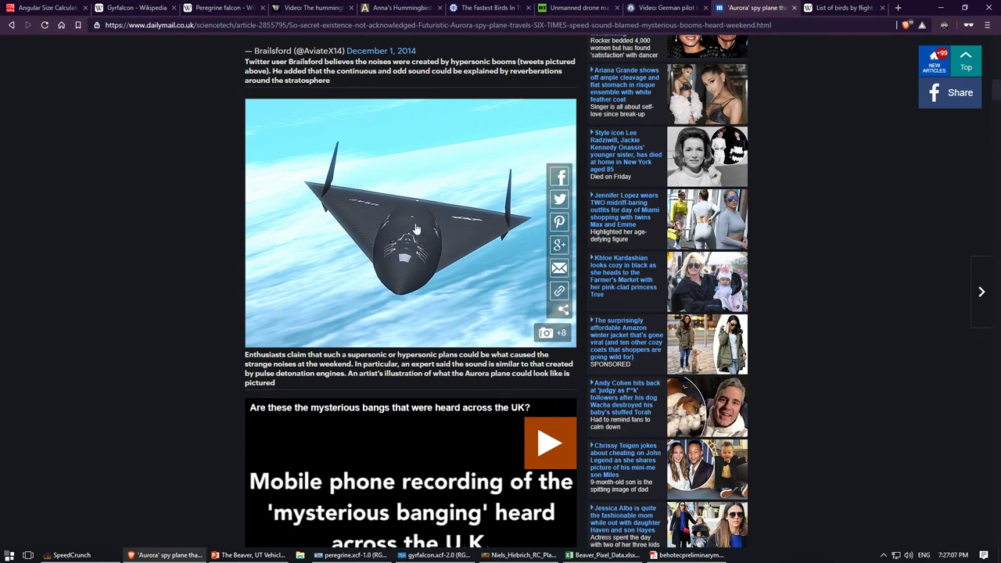
scroll(403, 313, "up", 6)
scroll(404, 313, "down", 16)
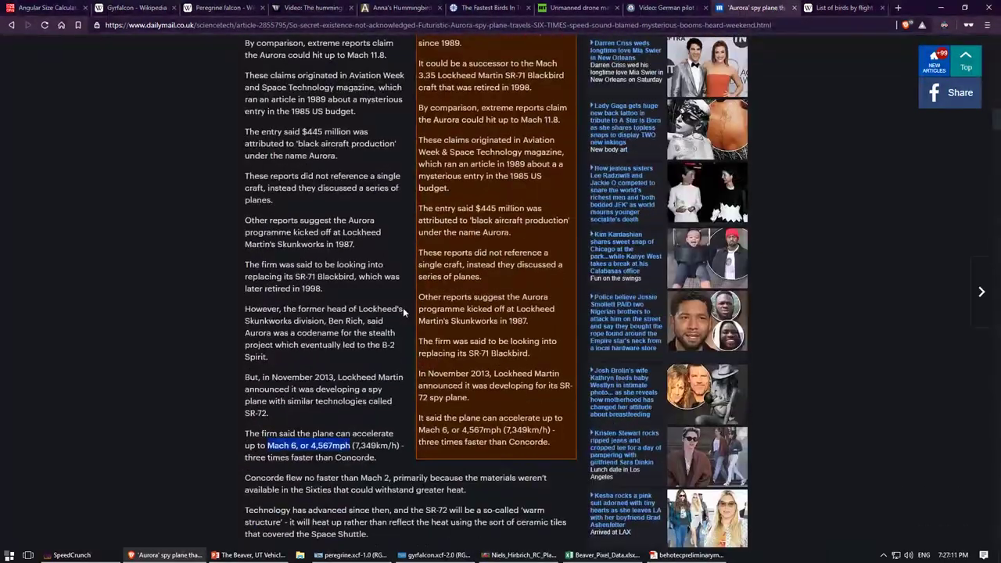
scroll(403, 308, "down", 3)
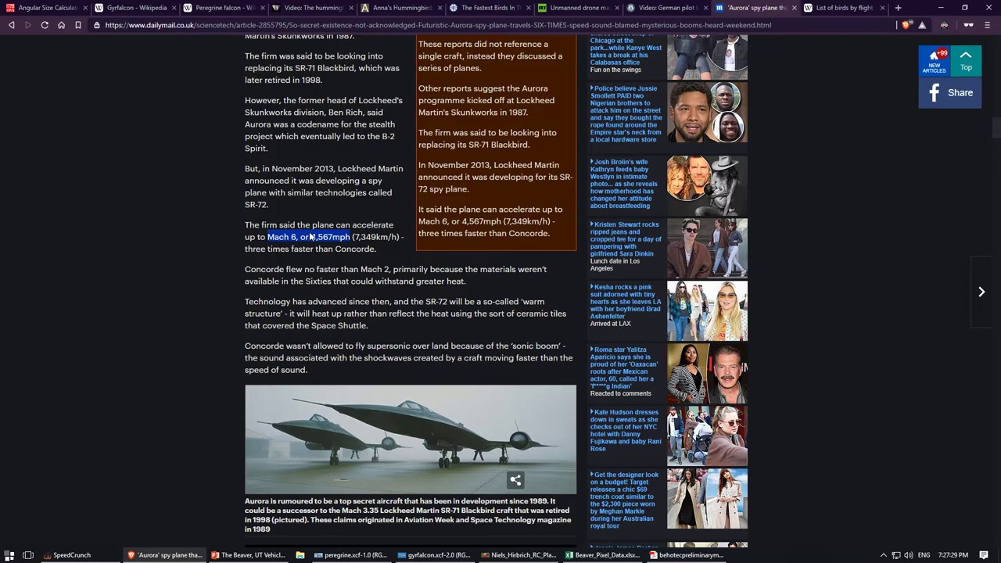
scroll(401, 281, "up", 5)
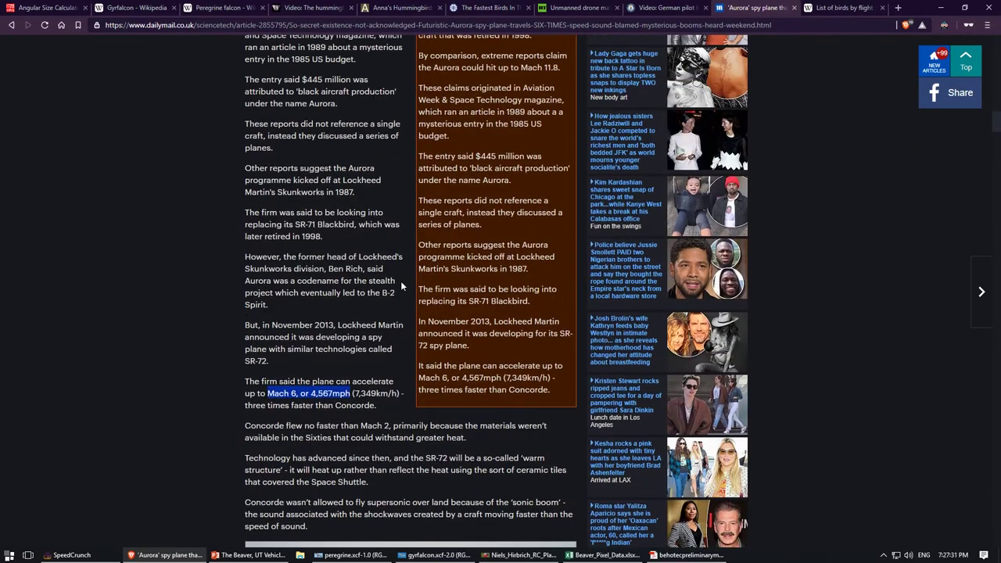
scroll(401, 282, "down", 5)
scroll(402, 286, "down", 6)
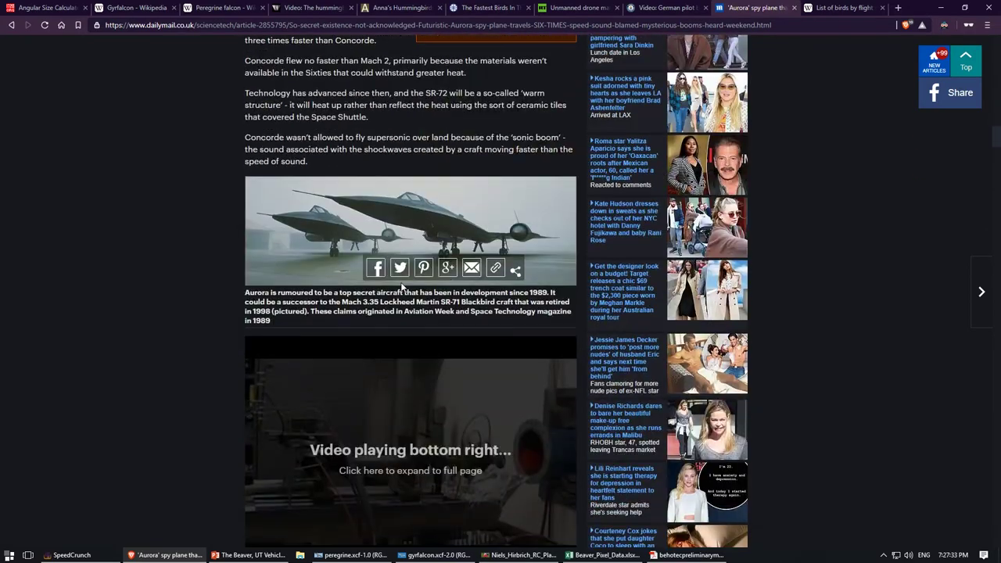
scroll(408, 311, "up", 12)
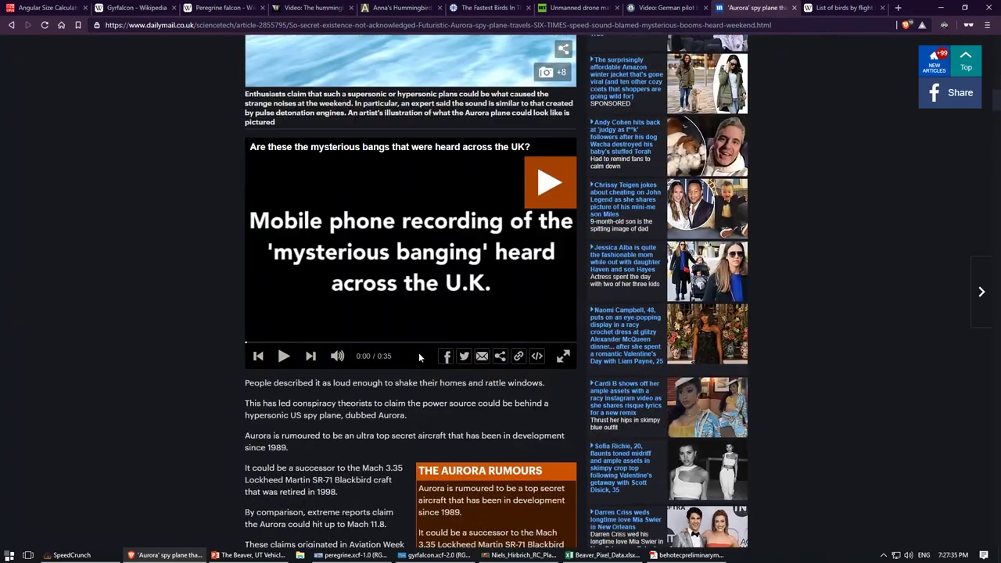
scroll(418, 353, "down", 10)
scroll(418, 352, "down", 6)
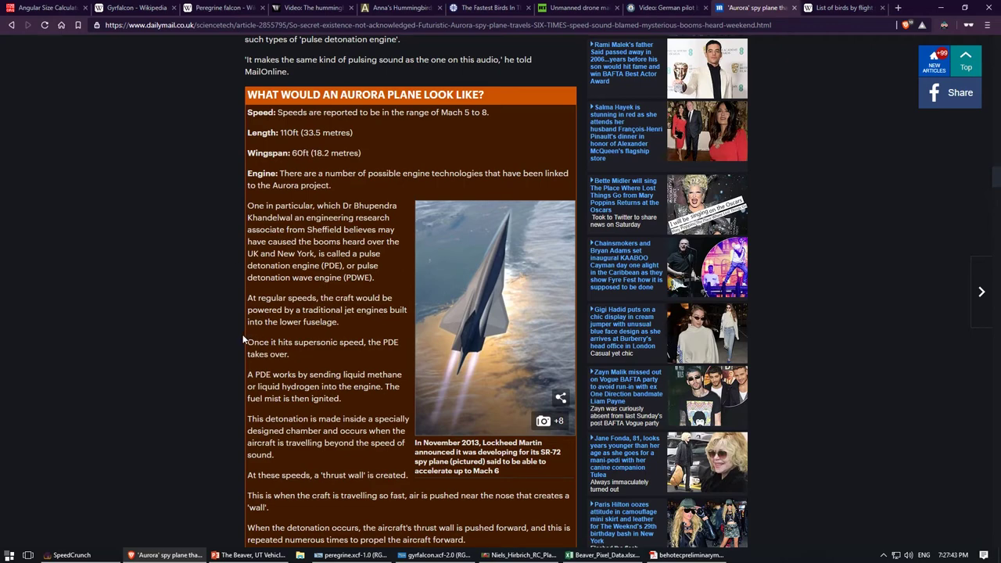
scroll(238, 339, "up", 15)
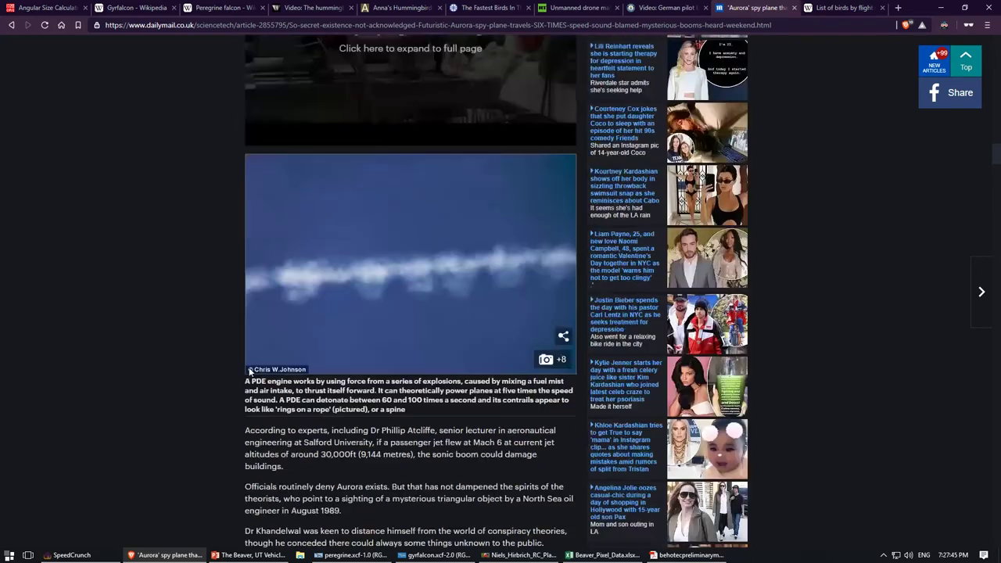
scroll(251, 374, "down", 3)
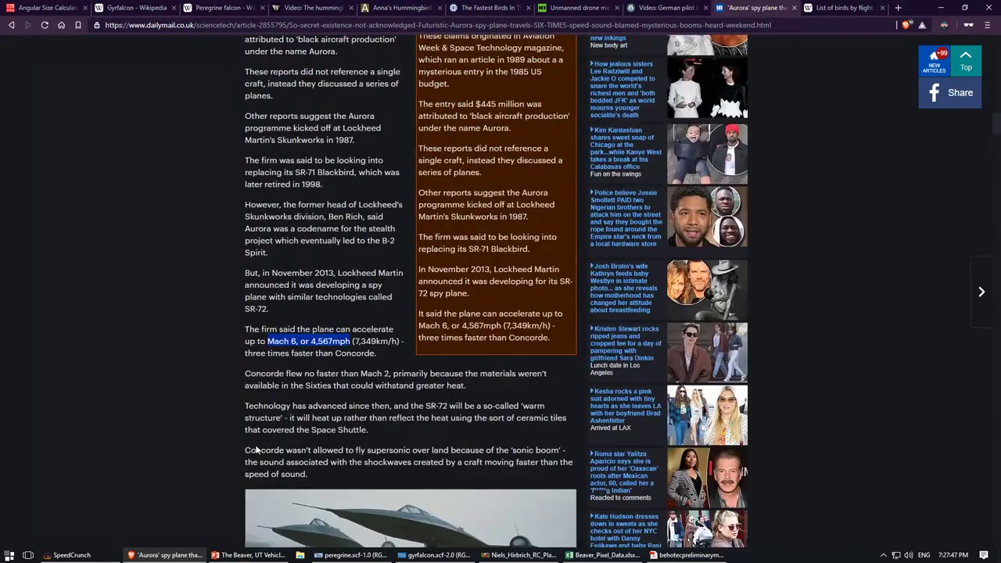
Switch to the Excel calculator and enter a maximum airspeed of 4567 MPH and a wingspan of 60 feet for the Aurora spy plane.
left_click(602, 556)
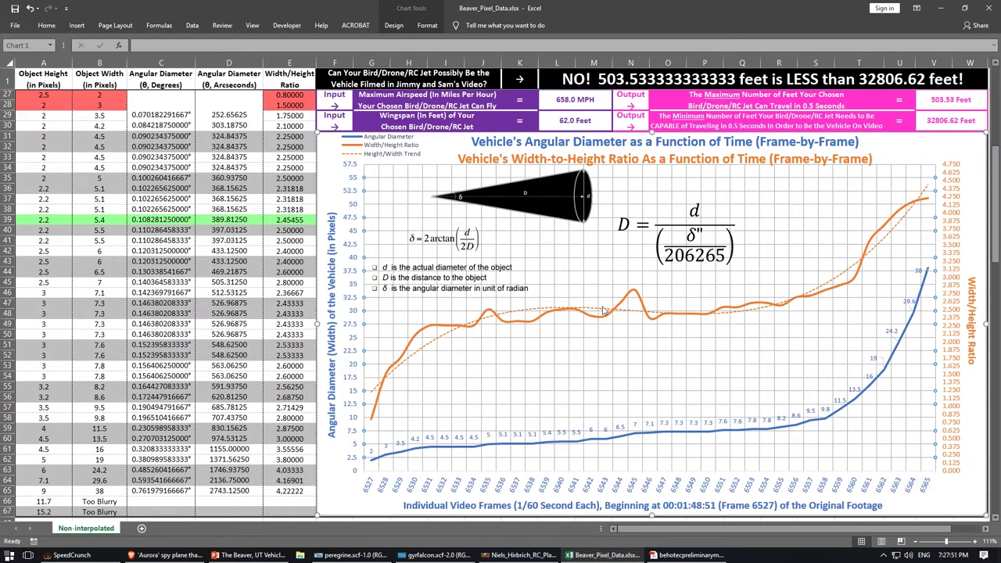
left_click(568, 98)
type("4567")
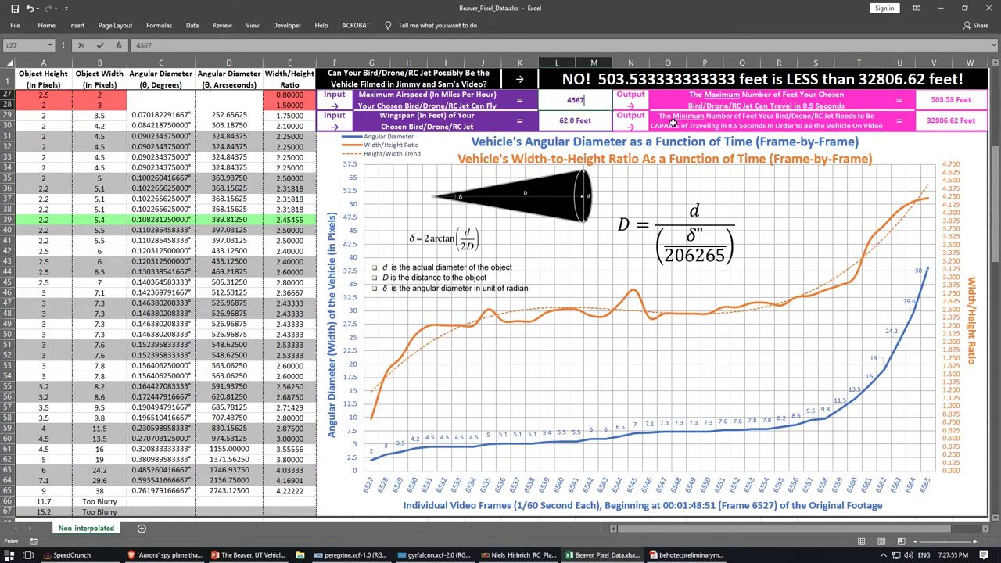
key("Return")
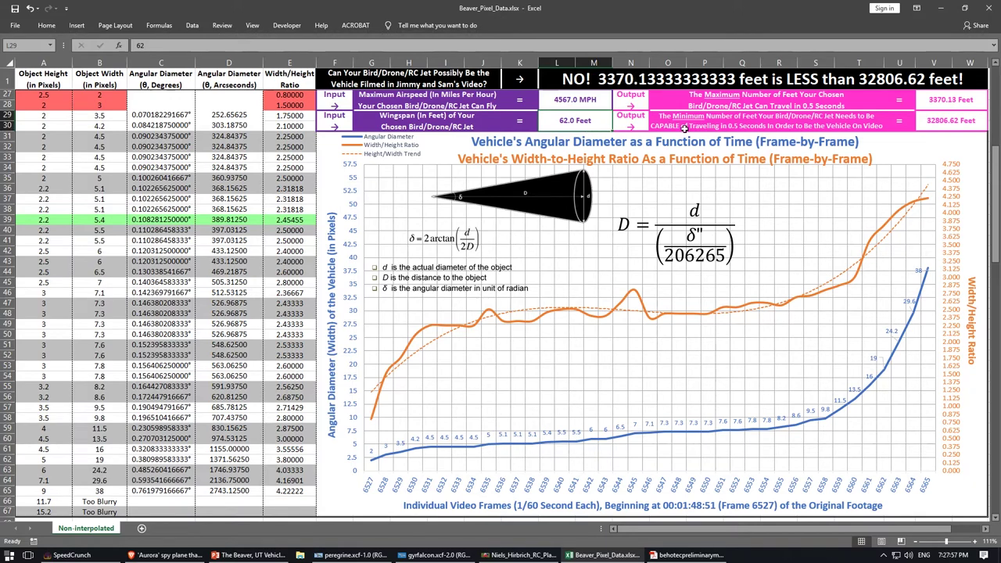
type("60")
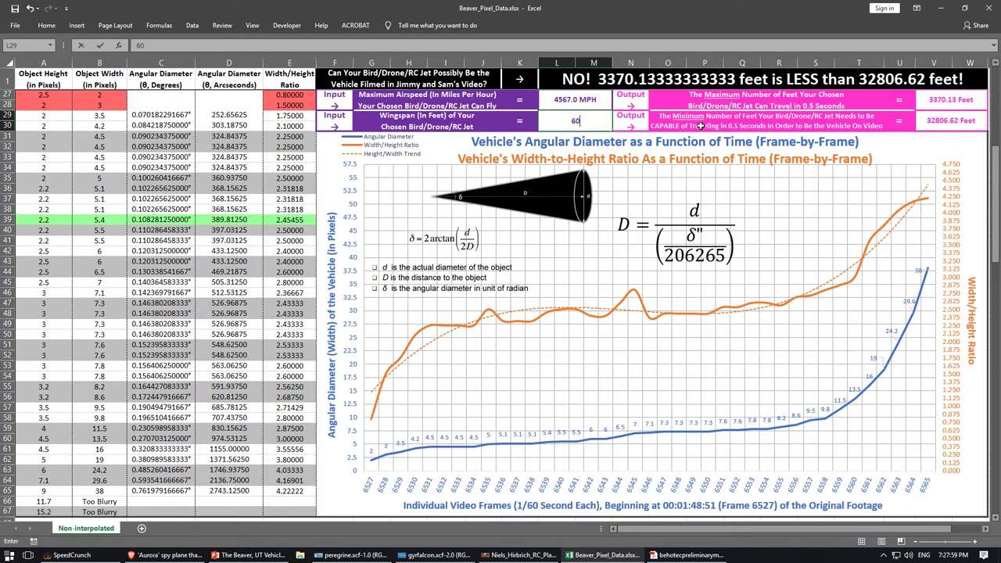
key("Return")
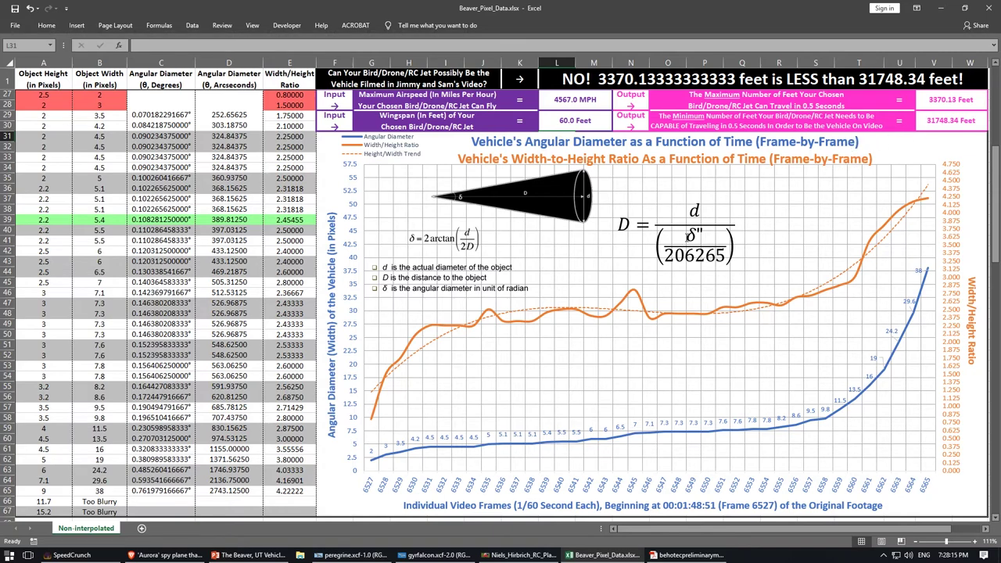
Point out the angular-diameter term in the chart's distance formula and inspect the formula of the minimum-distance output cell.
left_click(699, 234)
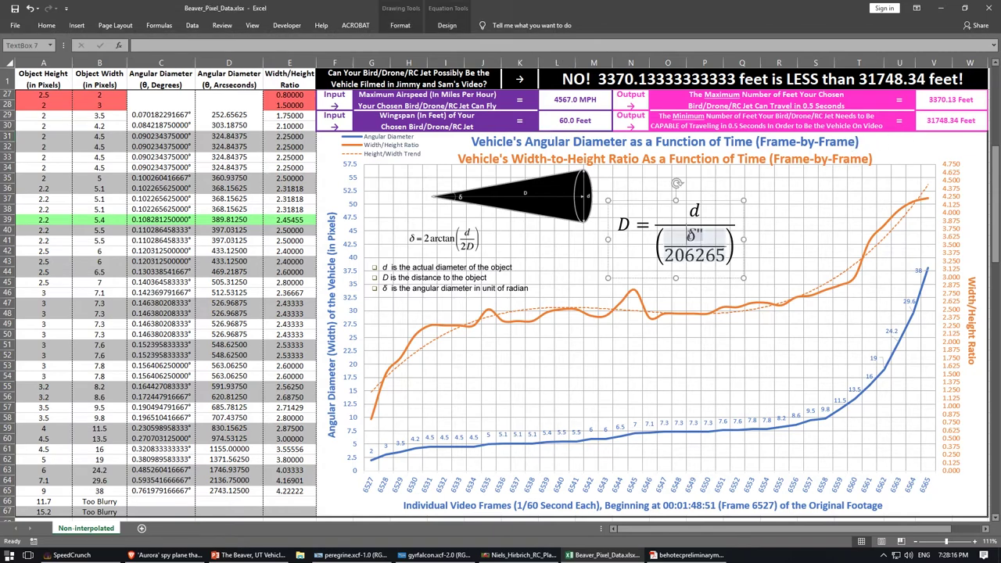
left_click(708, 233)
double_click(706, 234)
left_click(943, 128)
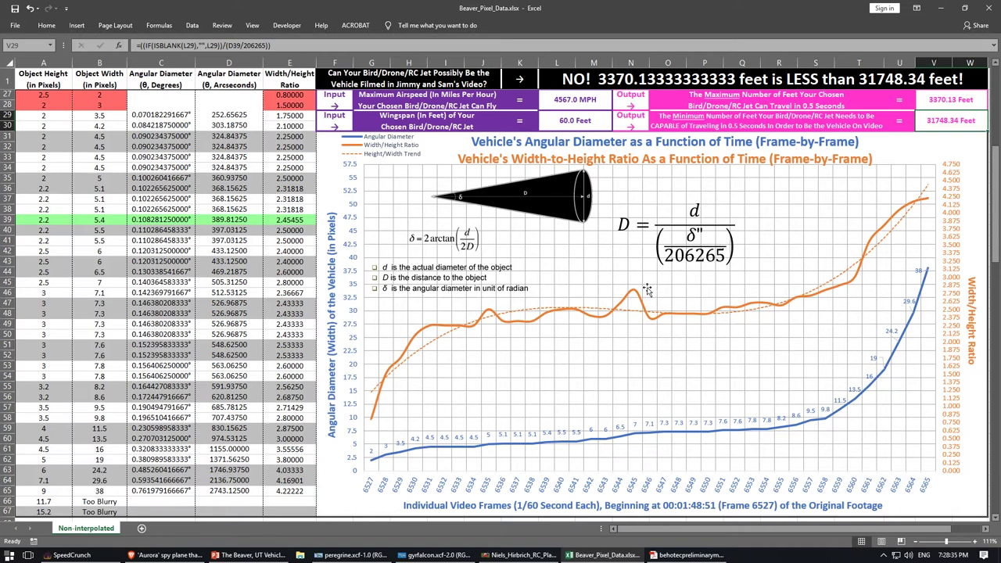
mouse_move(636, 292)
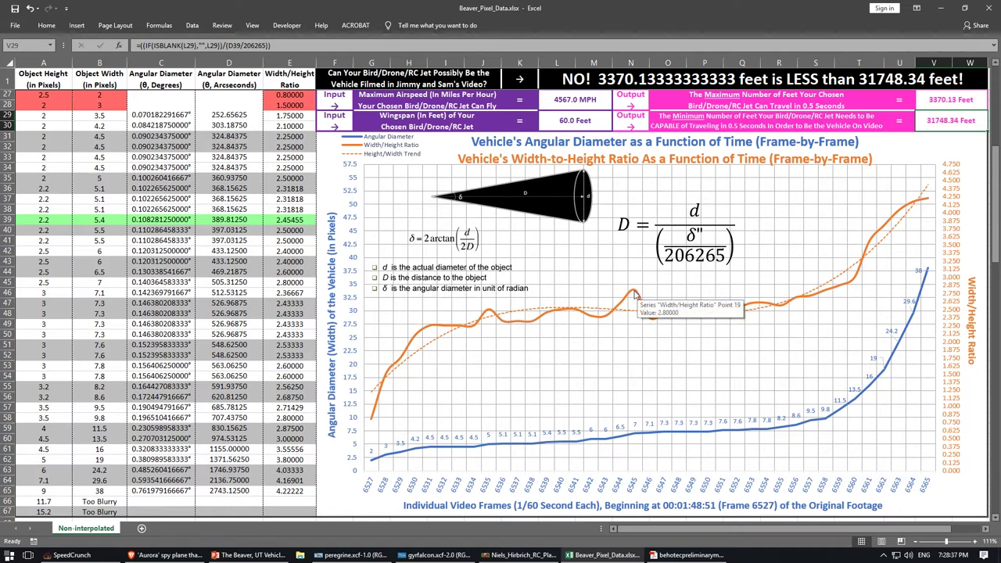
Switch back to the browser and review the Aurora article's aircraft pictures and the passage on its top speed.
left_click(166, 555)
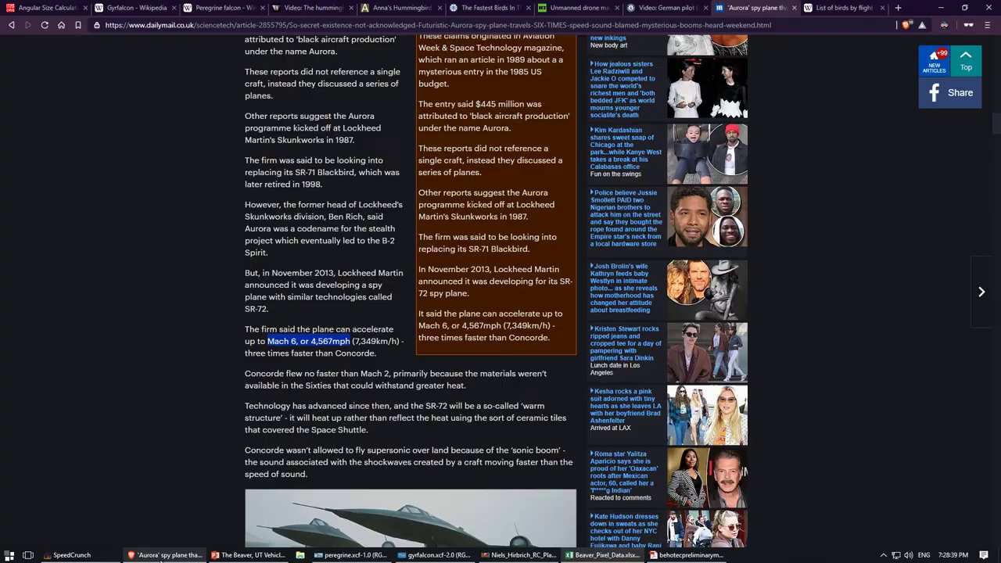
scroll(382, 442, "down", 2)
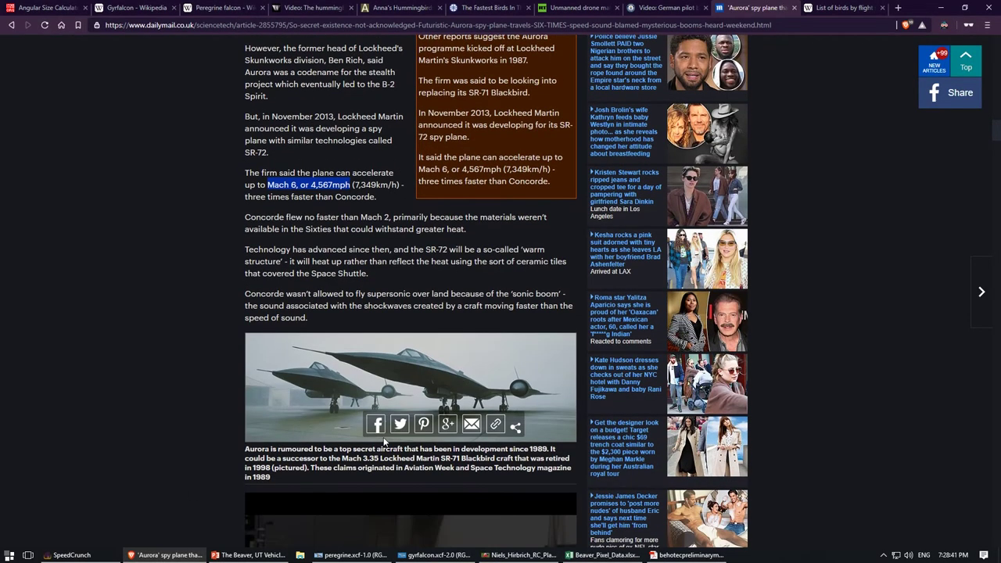
scroll(421, 423, "up", 3)
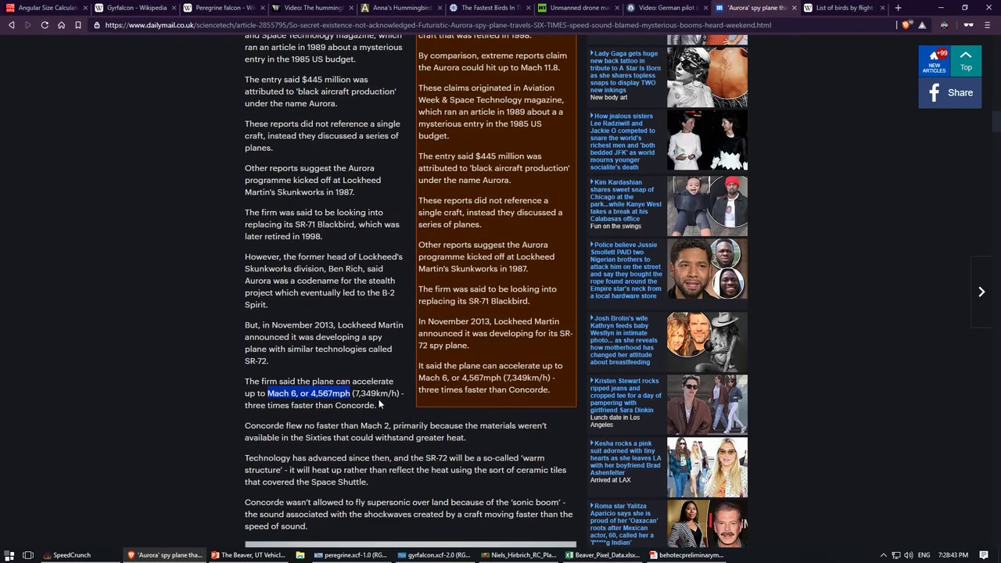
scroll(379, 399, "up", 7)
scroll(378, 399, "up", 3)
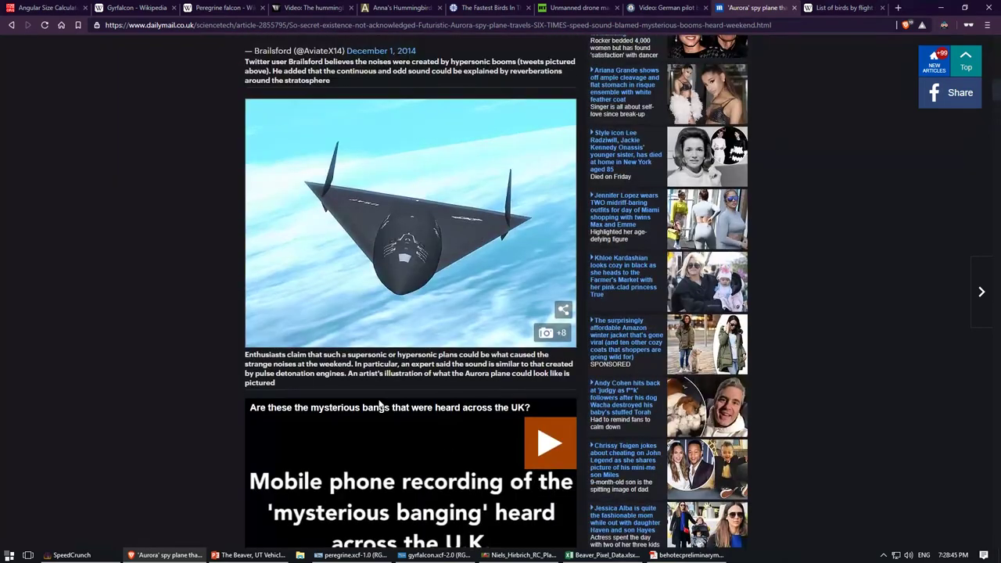
scroll(379, 403, "down", 9)
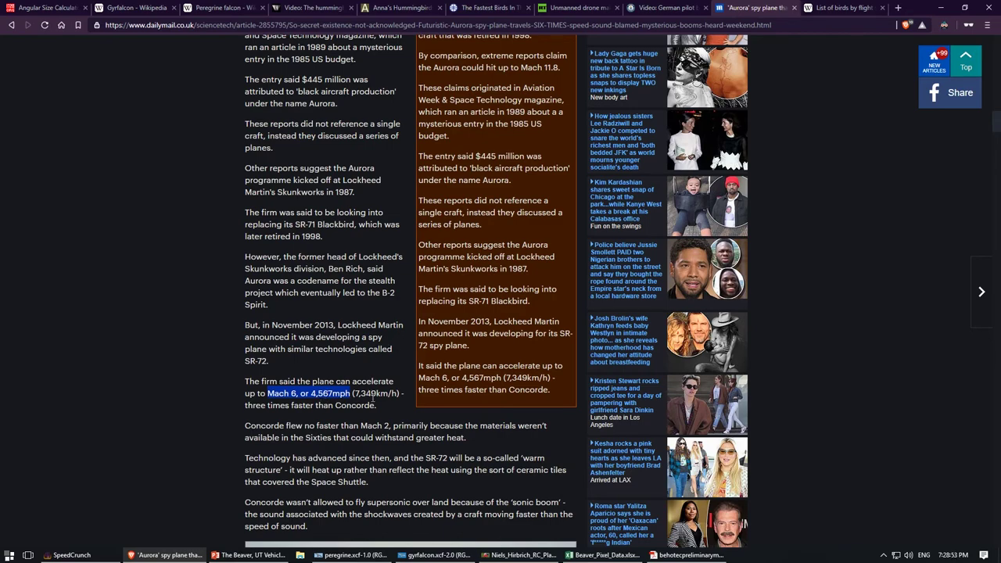
scroll(364, 427, "up", 10)
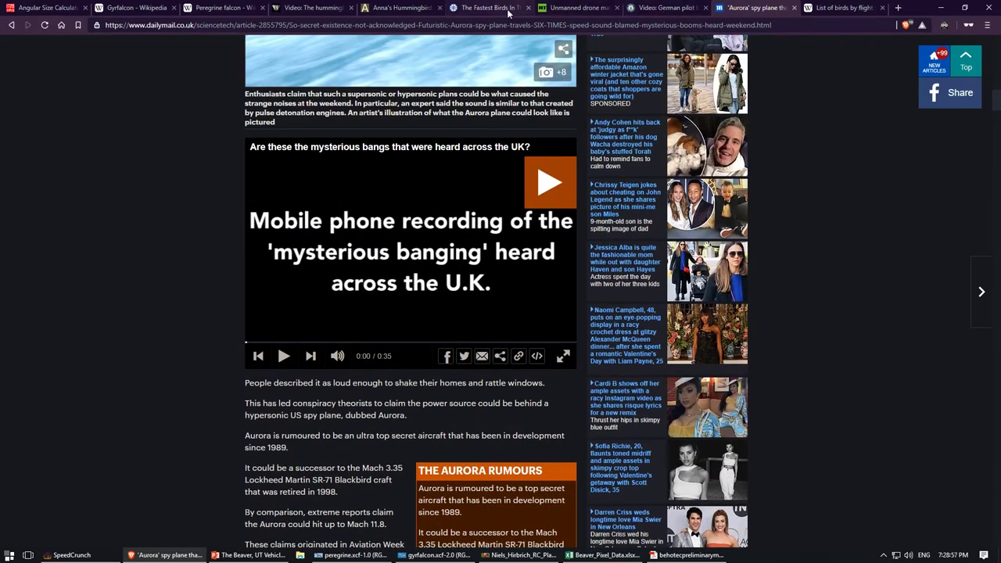
Open Google in a new browser tab, search for "darpa drone" and skim the results.
left_click(897, 8)
left_click(61, 25)
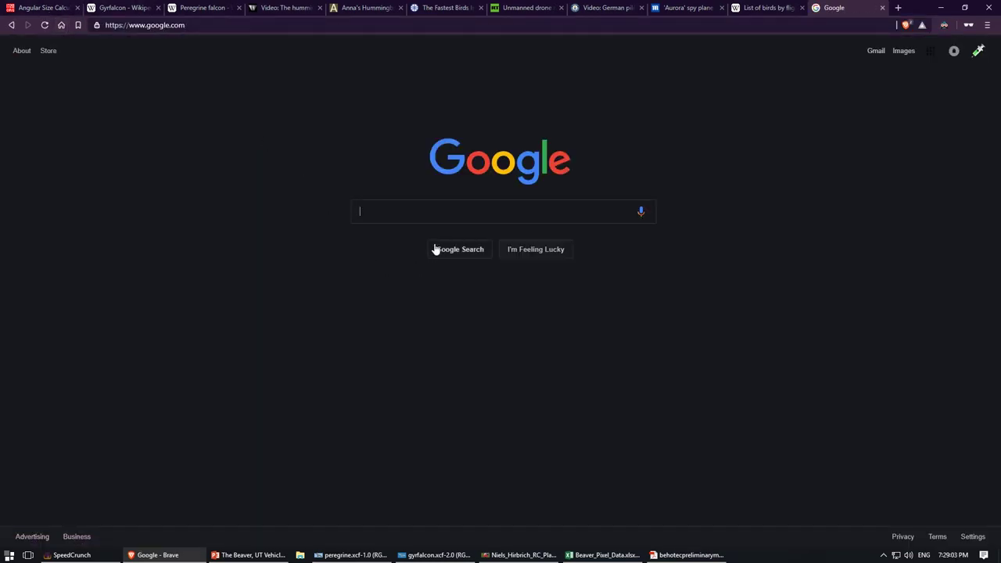
type("dar")
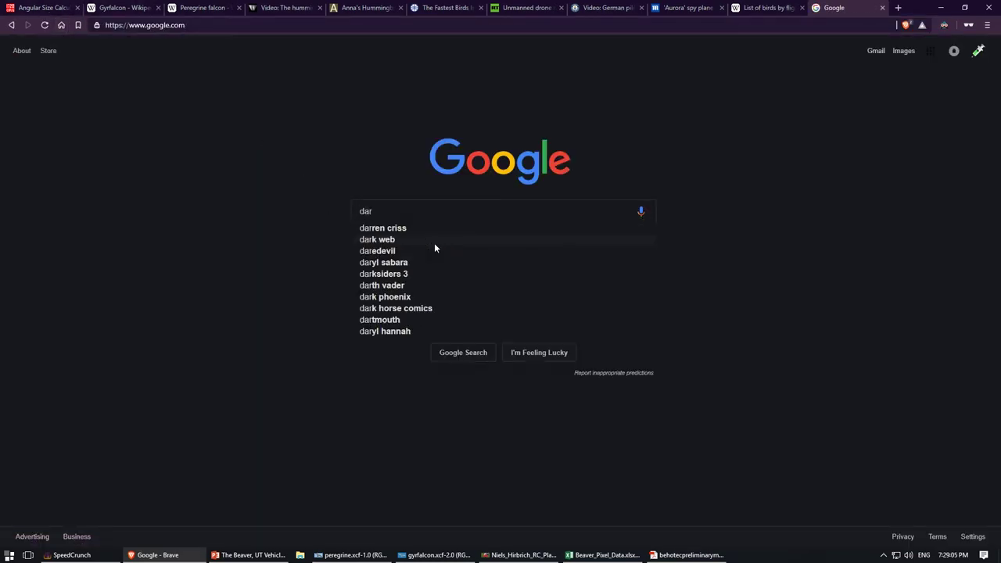
type("pa drone")
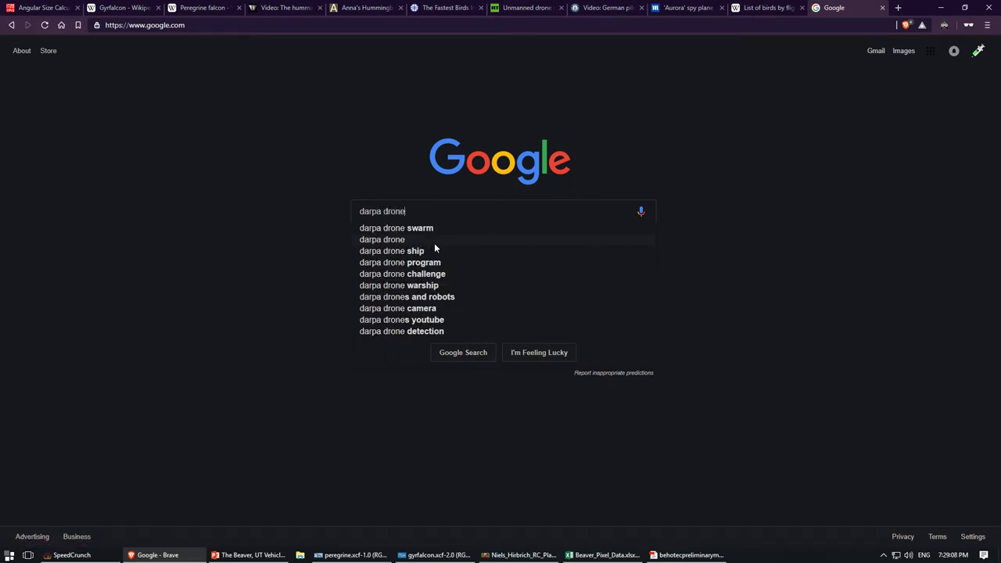
key("Return")
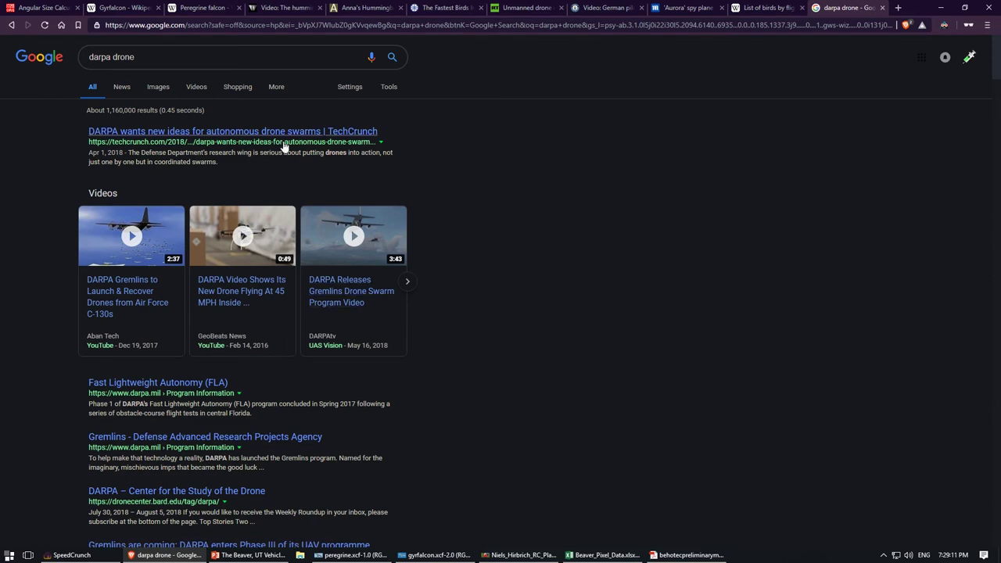
scroll(254, 504, "down", 3)
scroll(552, 376, "up", 3)
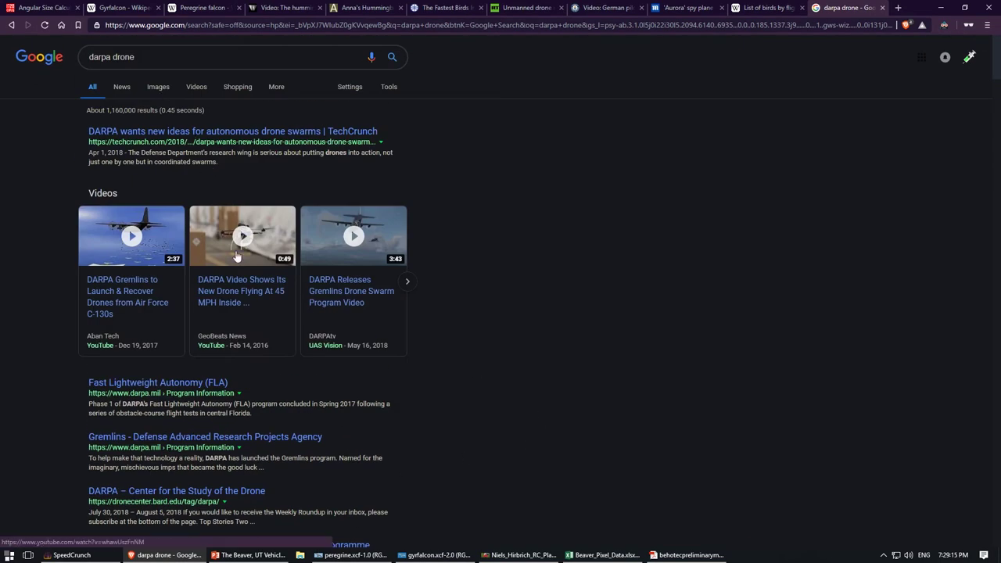
scroll(219, 219, "down", 3)
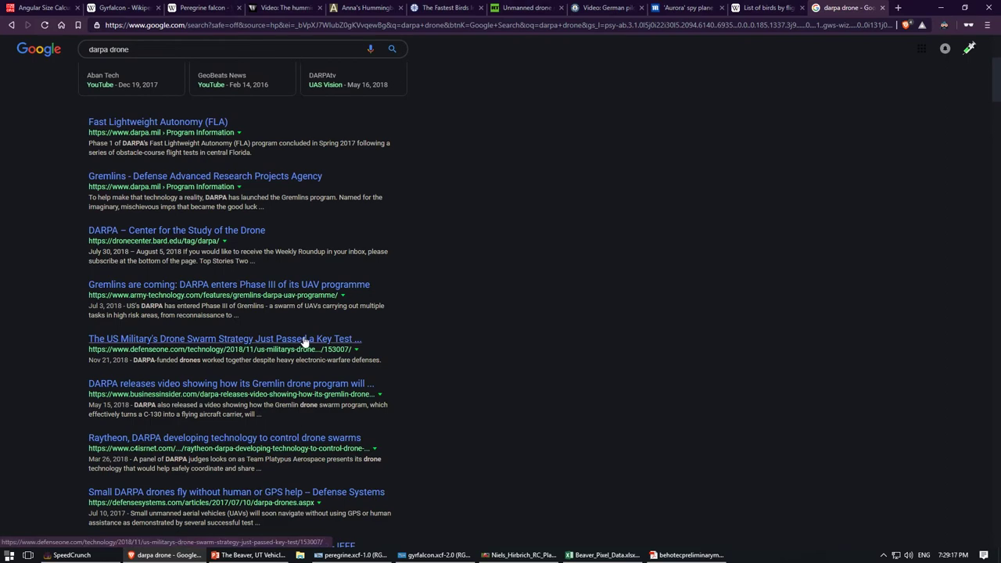
scroll(243, 177, "up", 2)
scroll(244, 177, "up", 2)
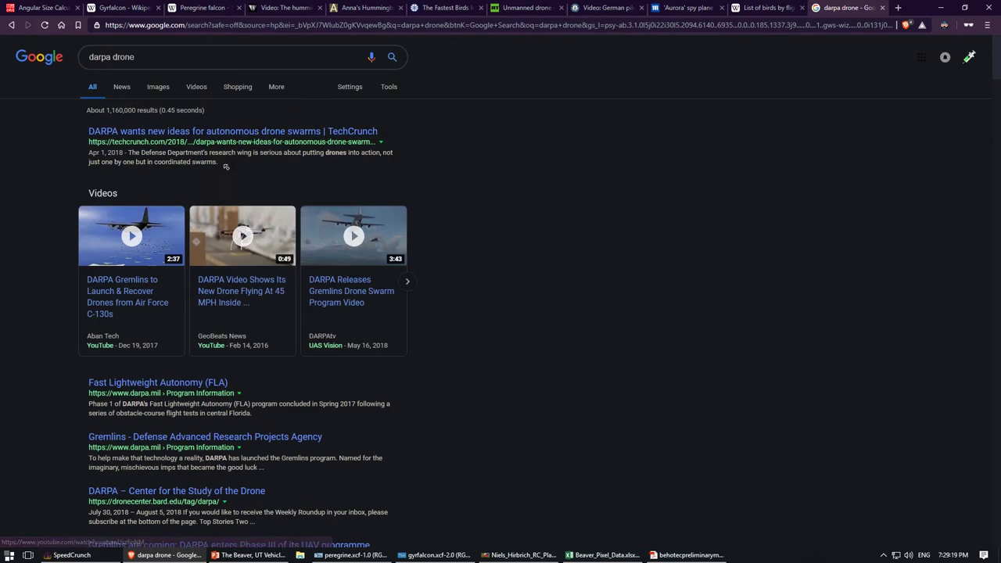
Refine the search to "darpa fastest drone" and open the Wikipedia article on the DARPA Falcon Project.
left_click(131, 57)
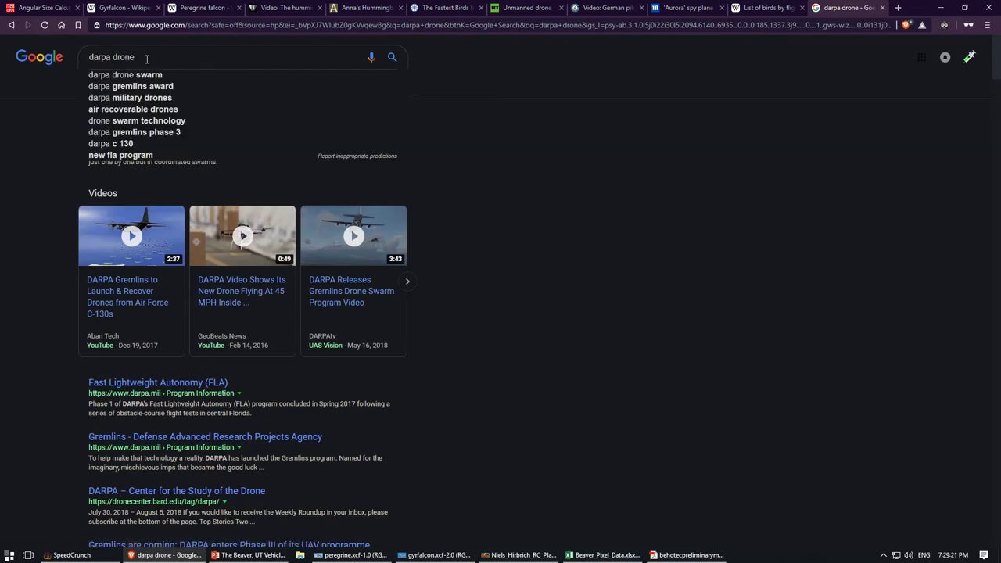
type("fastest")
key("Return")
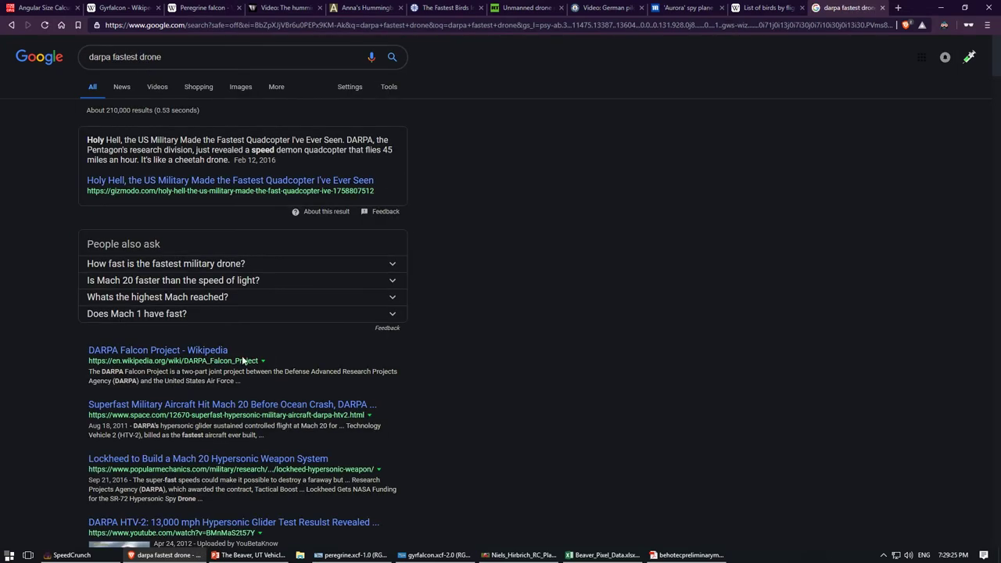
left_click(188, 354)
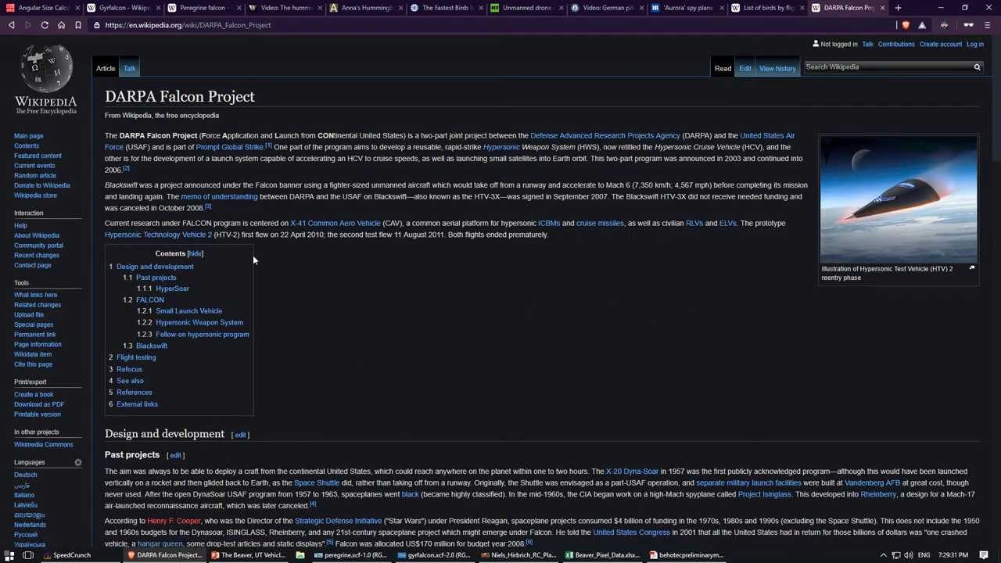
Read through the DARPA Falcon Project article's sections on past projects, hypersonic vehicles and Blackswift for speed details.
scroll(262, 364, "down", 2)
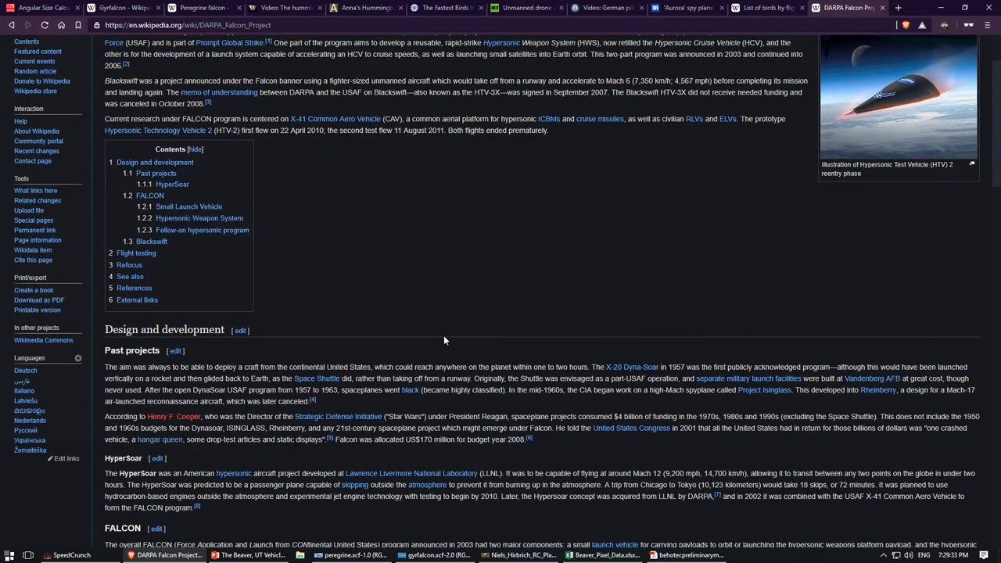
scroll(415, 379, "down", 4)
scroll(454, 382, "down", 3)
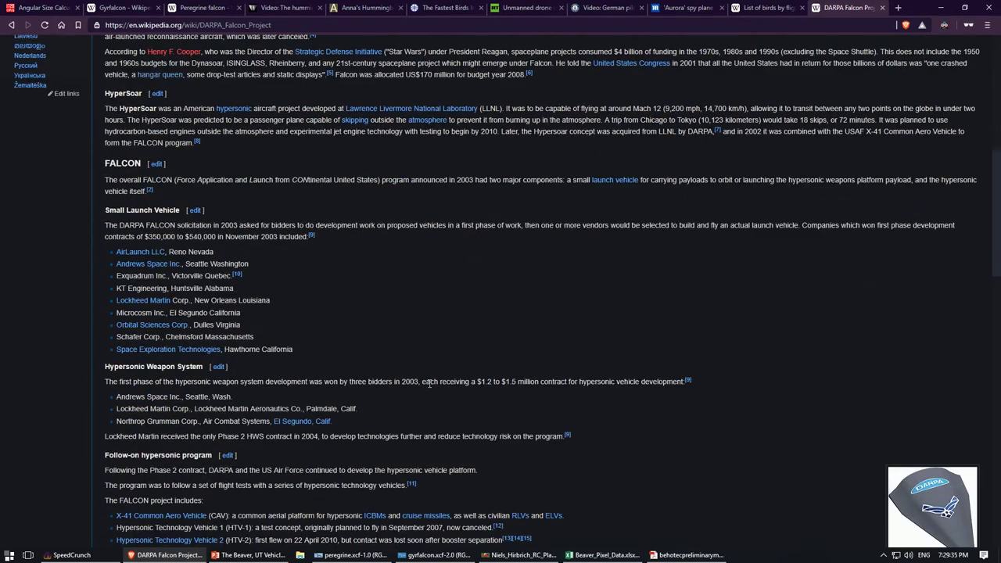
scroll(414, 401, "down", 3)
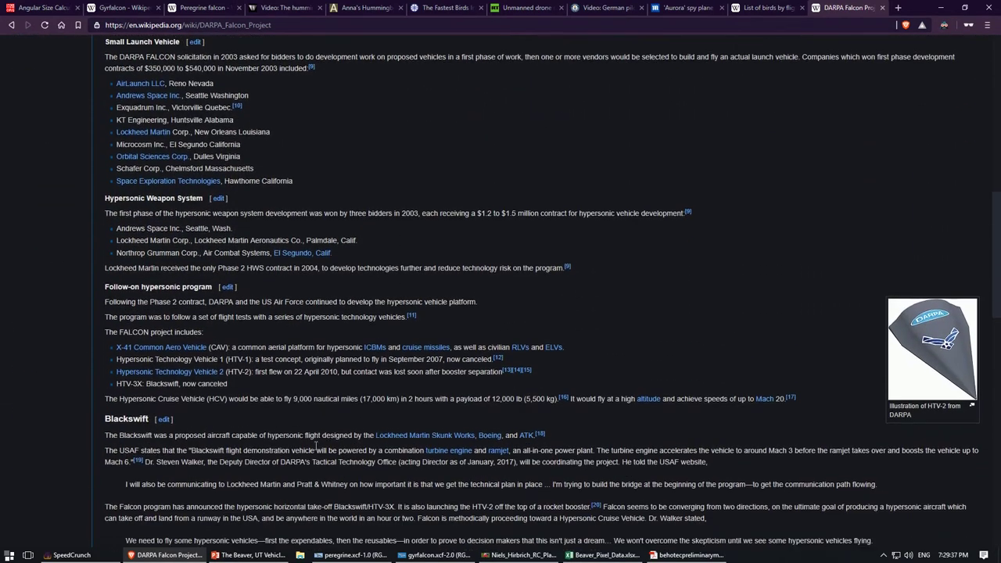
scroll(312, 450, "down", 3)
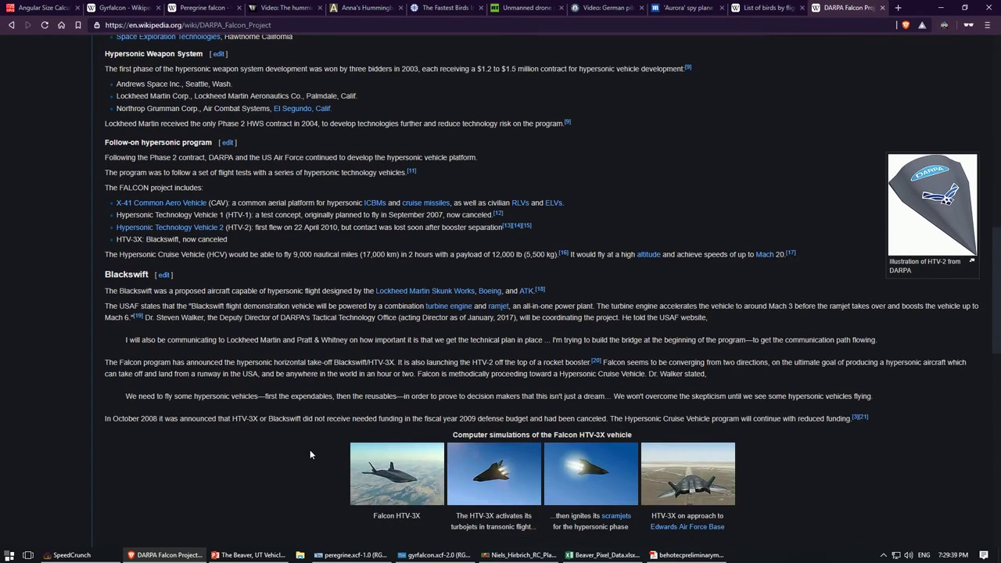
Read through the DARPA Falcon Project article, covering its introduction, past projects, follow-on hypersonic program and Blackswift sections.
scroll(310, 454, "up", 10)
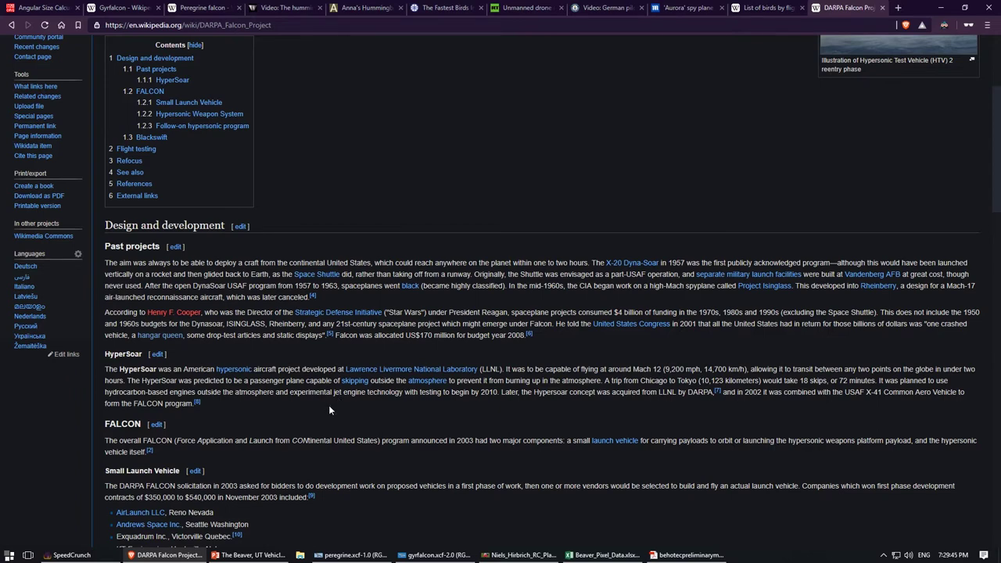
scroll(325, 411, "up", 4)
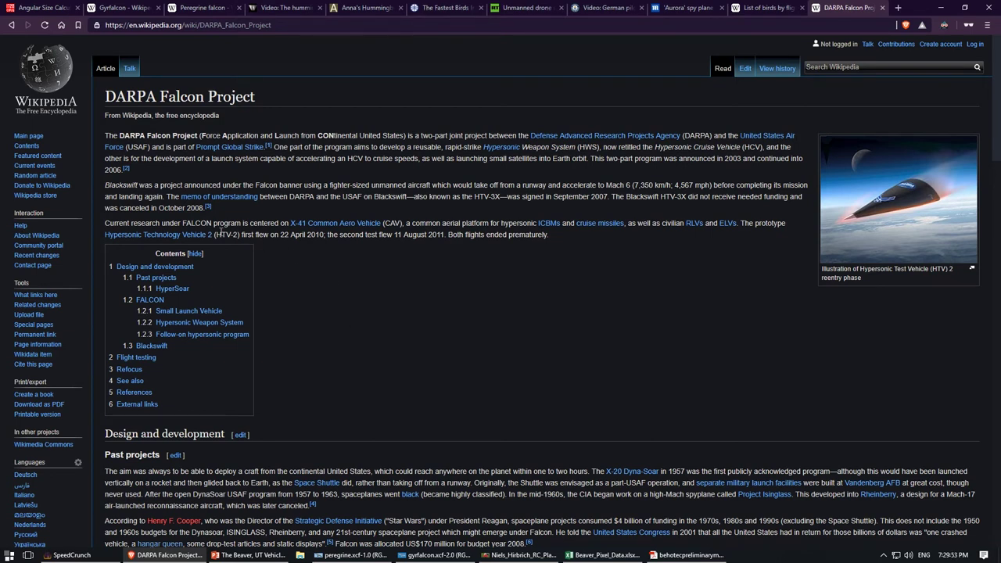
mouse_move(186, 238)
scroll(524, 227, "down", 4)
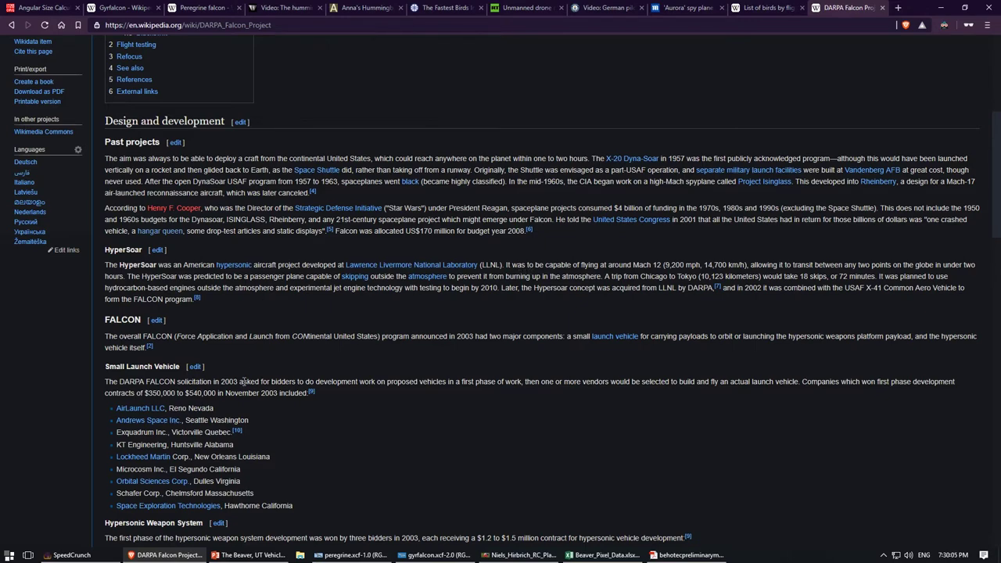
scroll(295, 343, "down", 3)
scroll(330, 302, "down", 2)
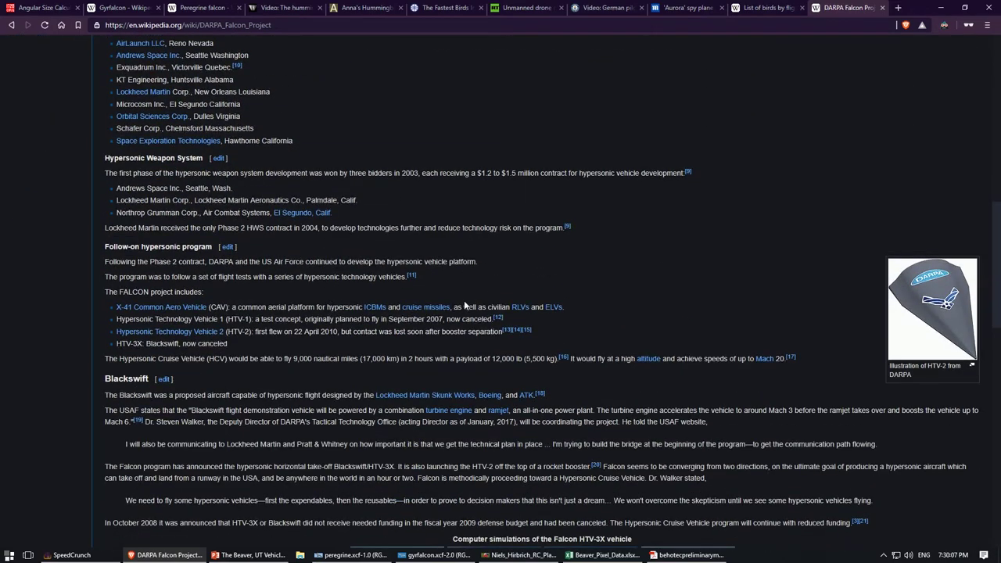
scroll(464, 301, "down", 3)
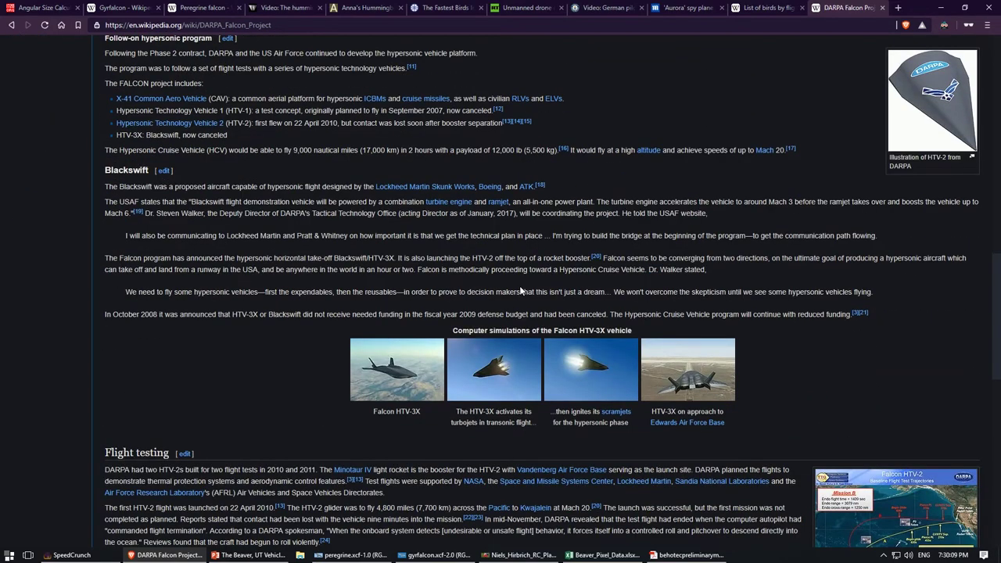
Return to the "darpa fastest drone" search results and open the "Lockheed to Build a Mach 20 Hypersonic Weapon System" article.
key("alt+Left")
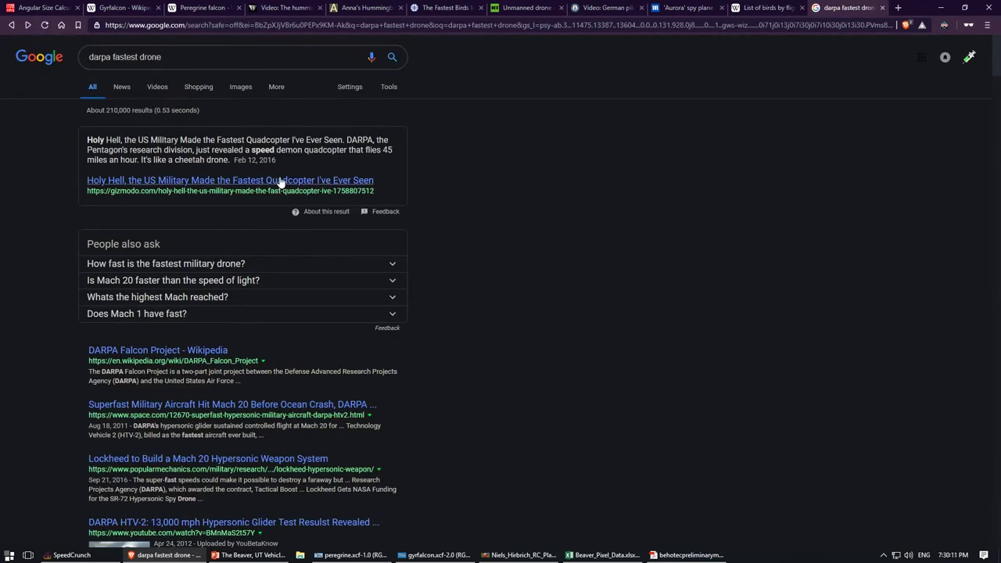
scroll(430, 382, "down", 3)
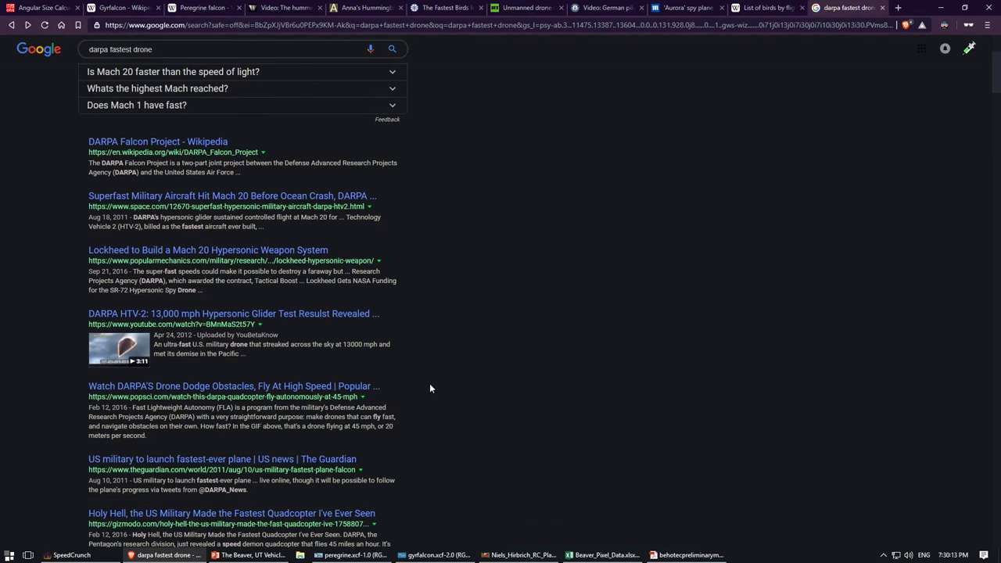
scroll(234, 414, "up", 2)
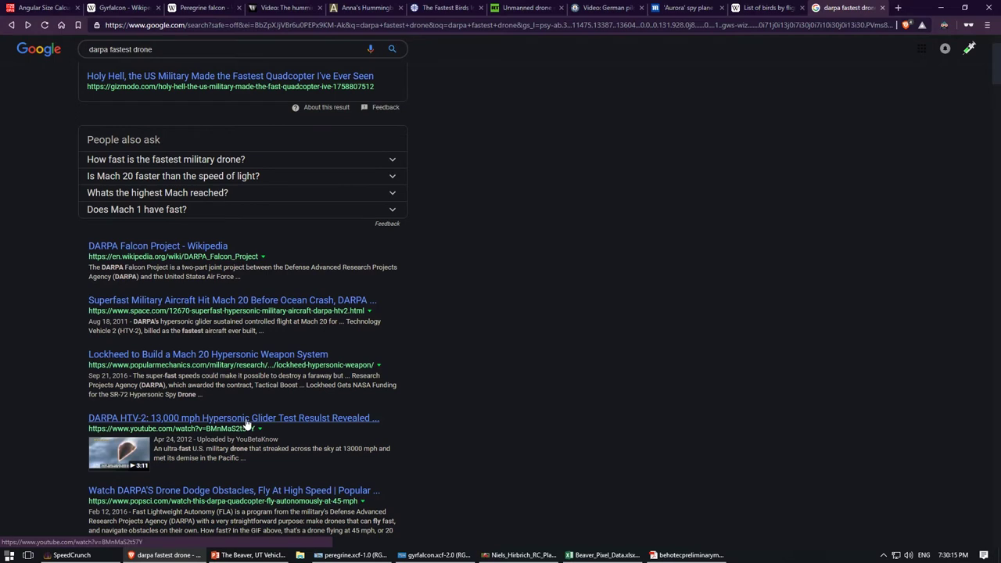
left_click(231, 358)
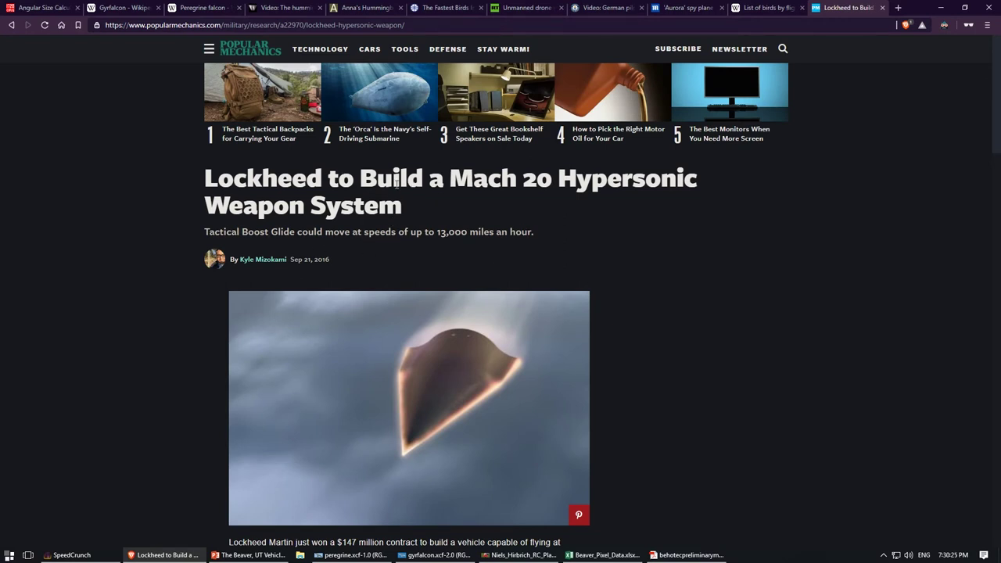
Read the article's text on Tactical Boost Glide, its Mach 20 speed and the earlier HTV-2 program.
scroll(432, 348, "down", 5)
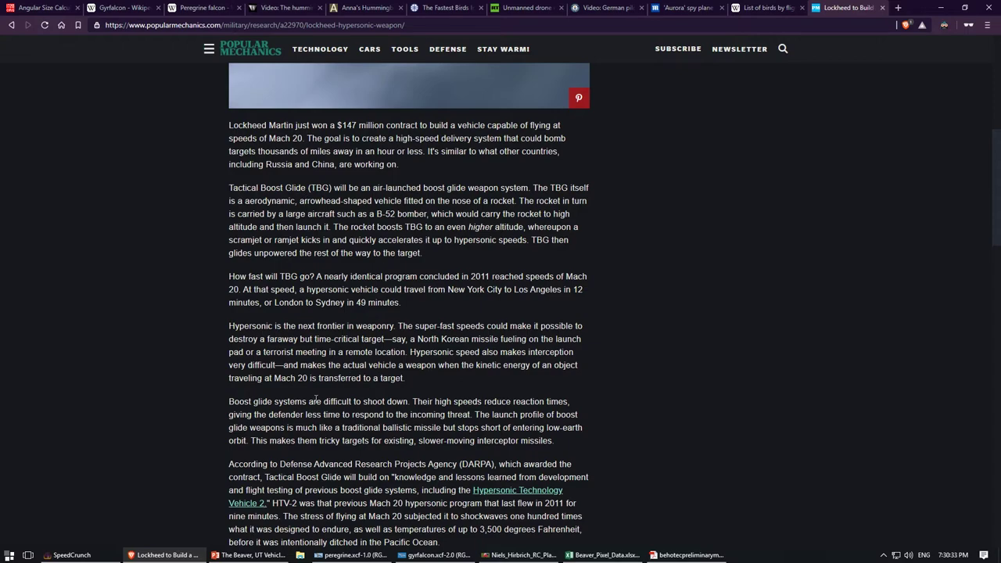
scroll(316, 399, "down", 3)
scroll(402, 387, "down", 8)
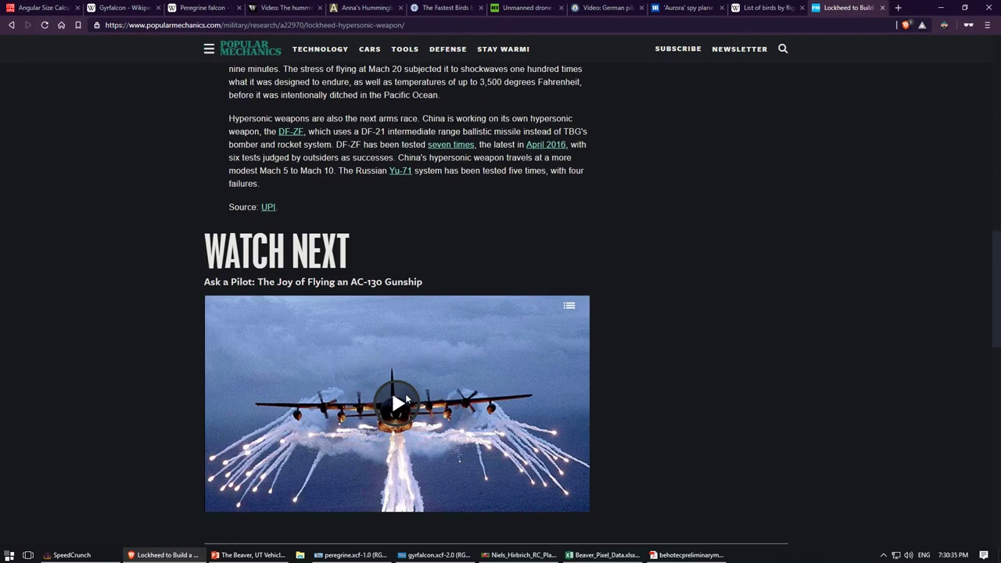
scroll(415, 469, "up", 7)
scroll(462, 344, "up", 5)
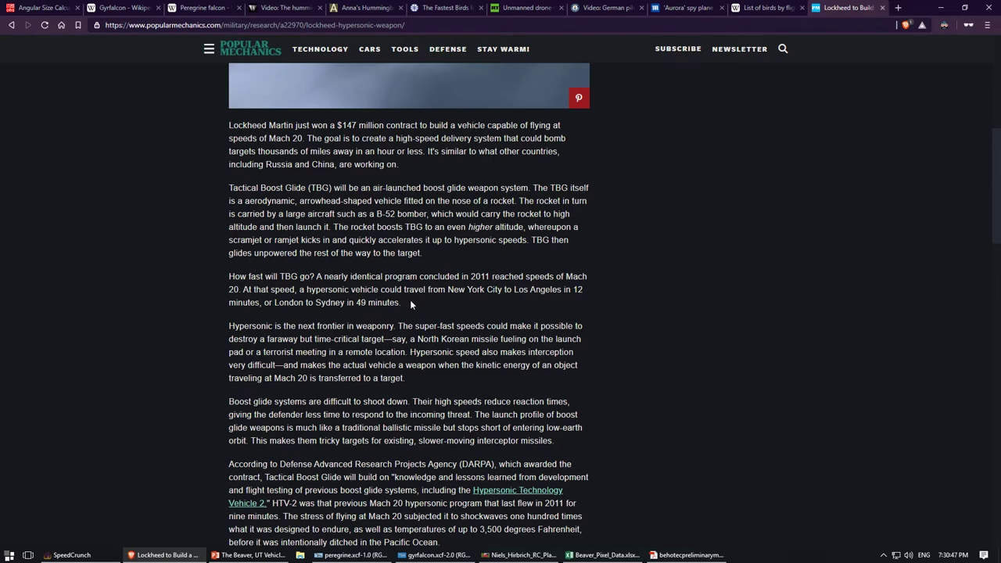
scroll(420, 305, "down", 3)
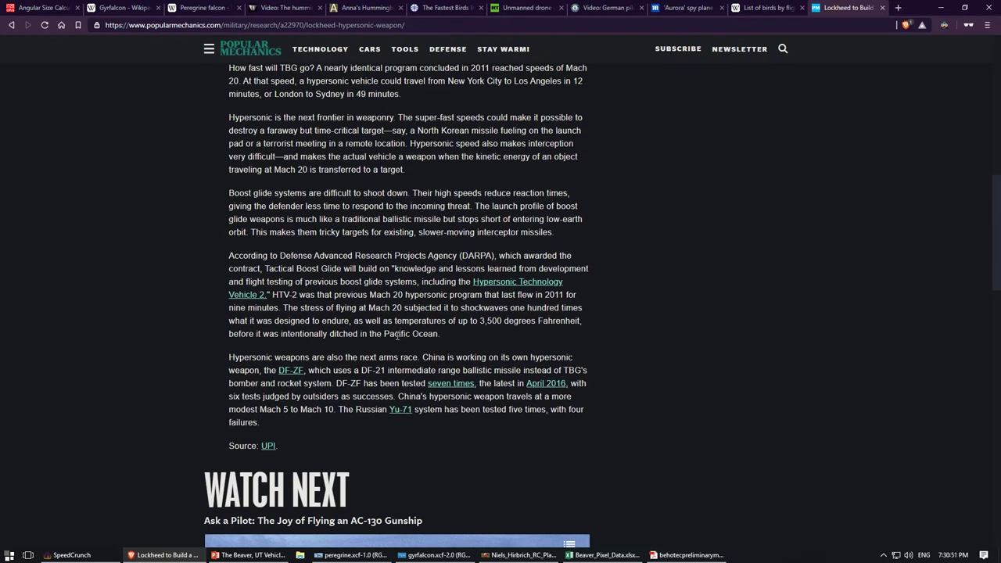
Highlight the 3,500 degrees Fahrenheit temperature in the HTV-2 paragraph, clear the selection and return to the vehicle picture.
left_click_drag(449, 333, 472, 331)
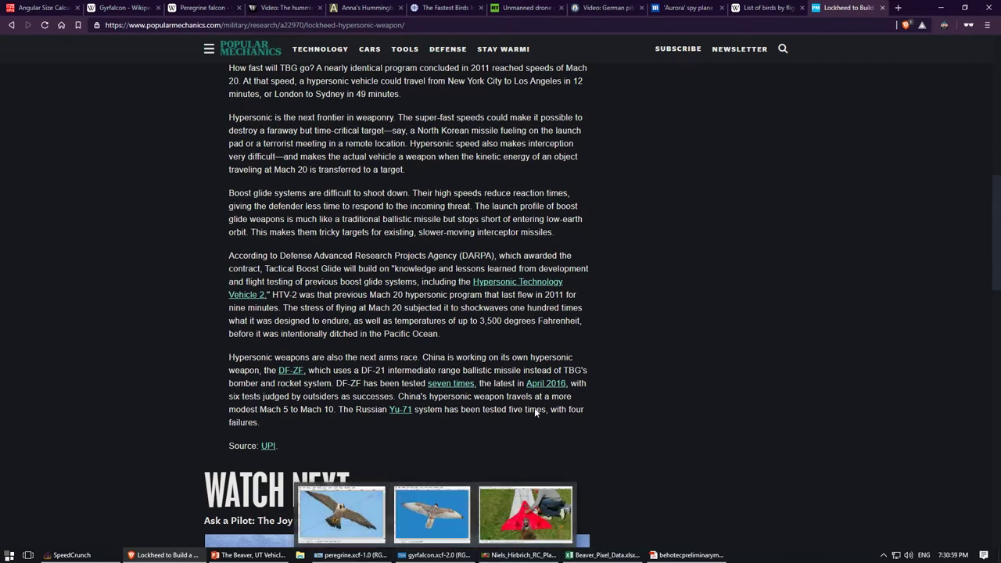
left_click_drag(313, 321, 564, 321)
left_click(495, 321)
left_click_drag(472, 321, 565, 320)
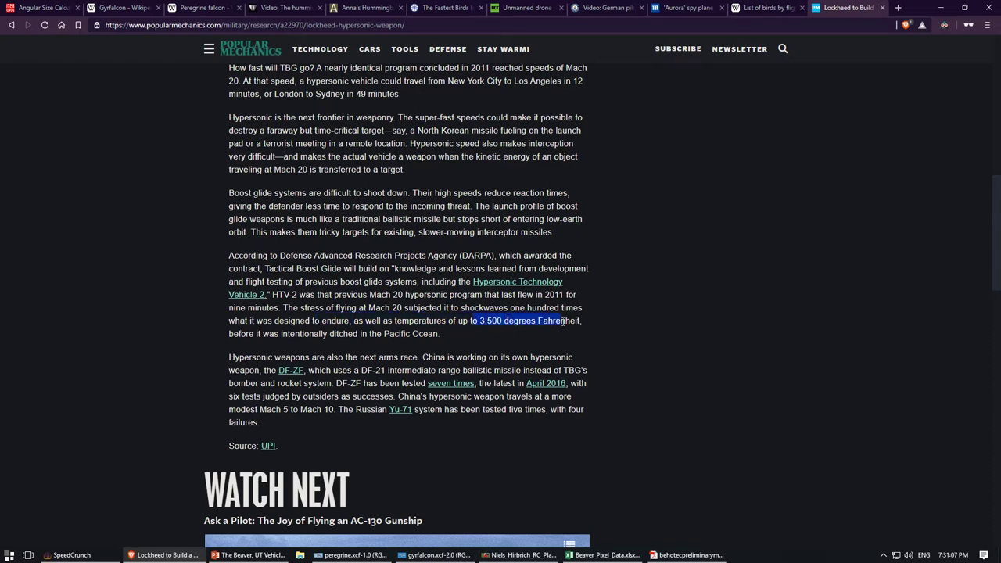
left_click(645, 342)
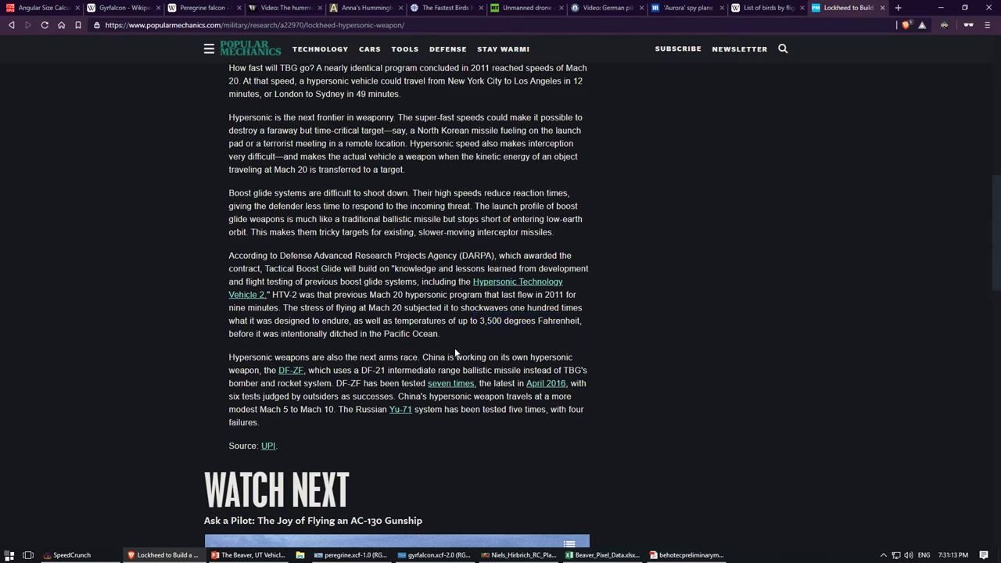
scroll(428, 324, "up", 2)
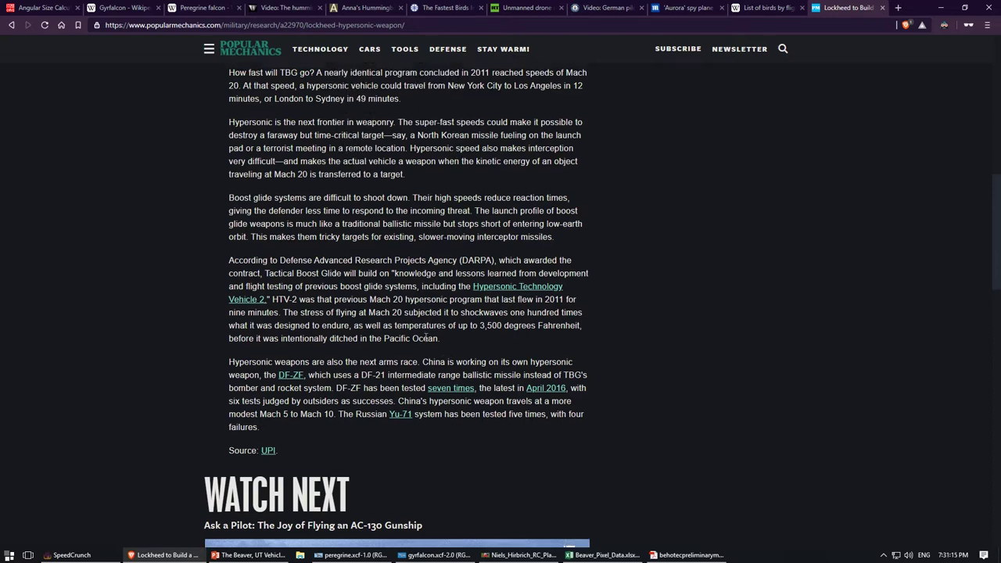
scroll(448, 424, "up", 1)
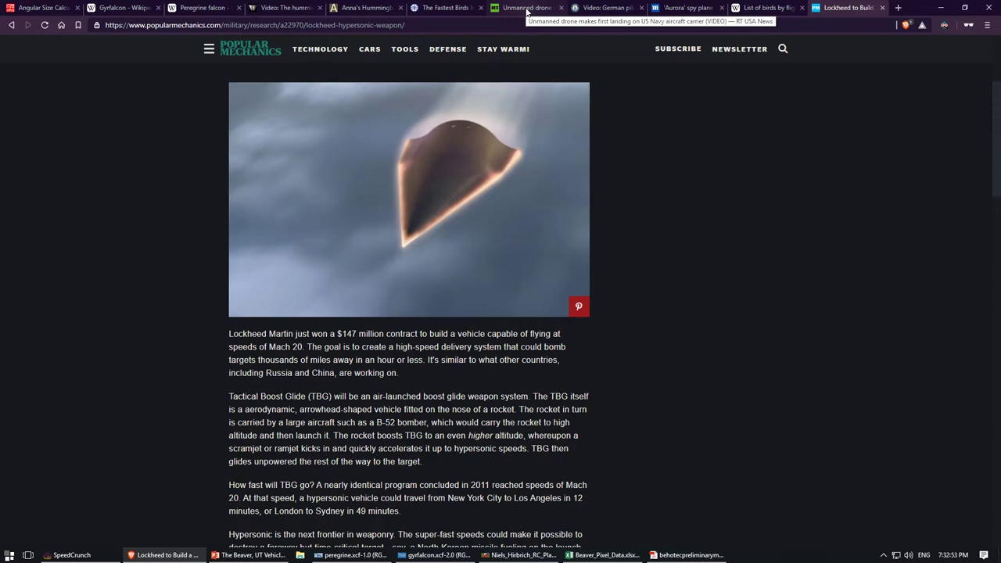
Switch to the Guinness World Records article on the jet-powered RC plane and highlight "Behotec 180 turbine jet" in its text.
left_click(606, 8)
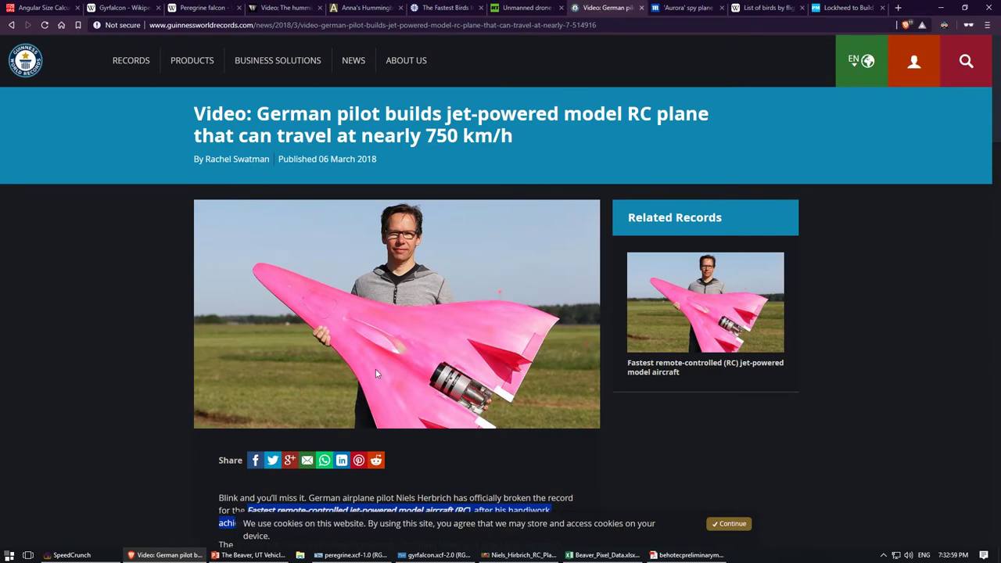
scroll(371, 445, "down", 1)
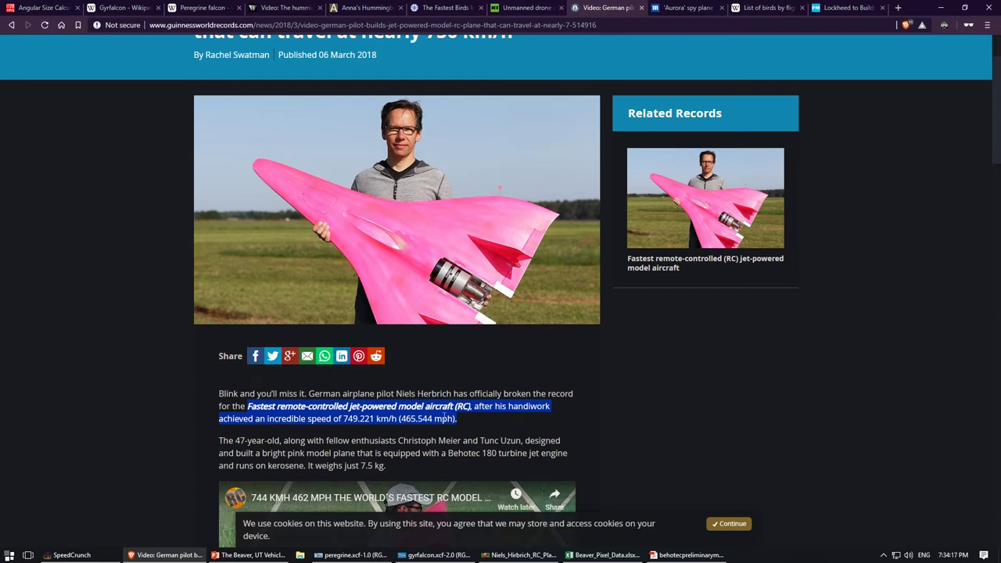
scroll(392, 466, "down", 1)
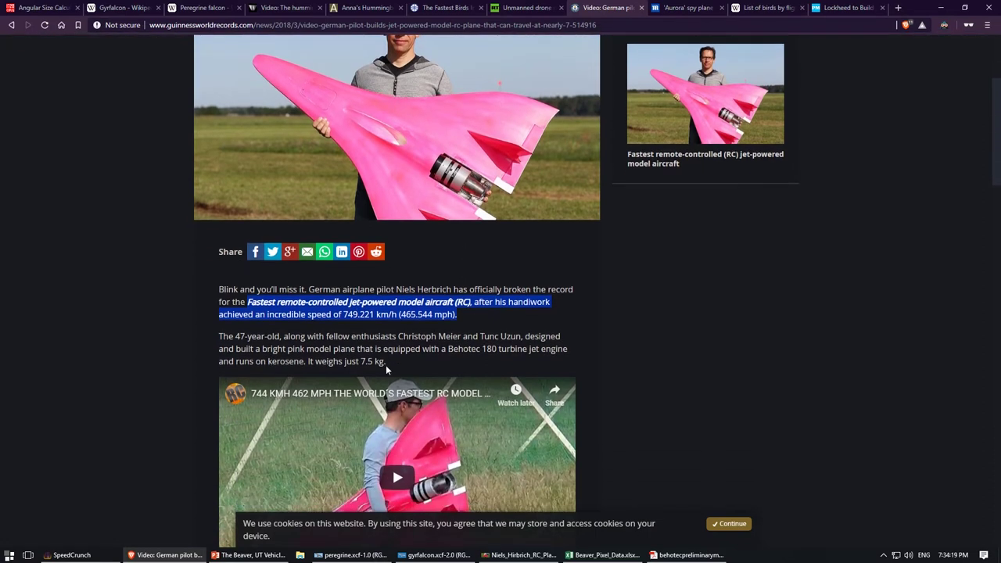
scroll(392, 466, "down", 1)
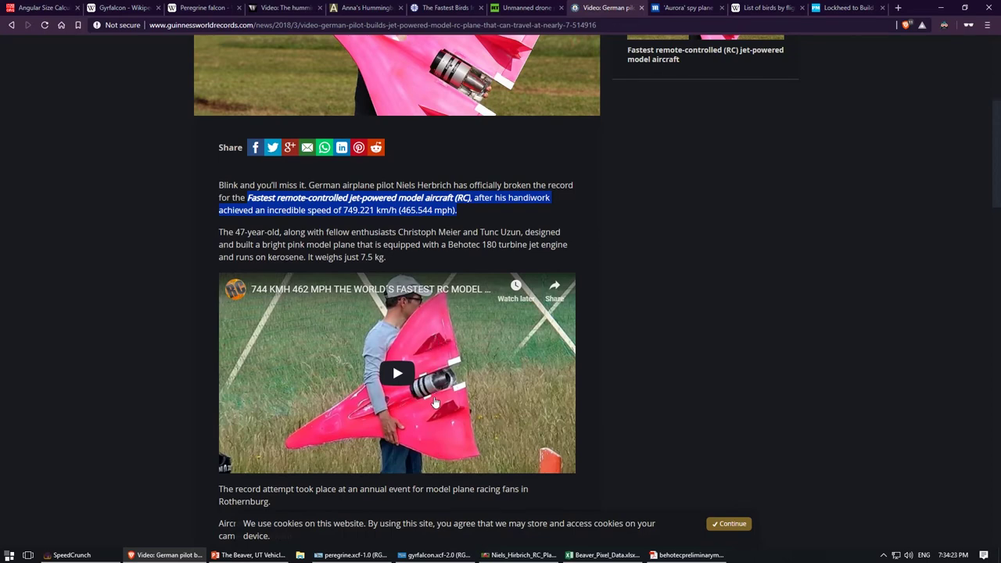
scroll(423, 408, "up", 1)
scroll(423, 408, "up", 2)
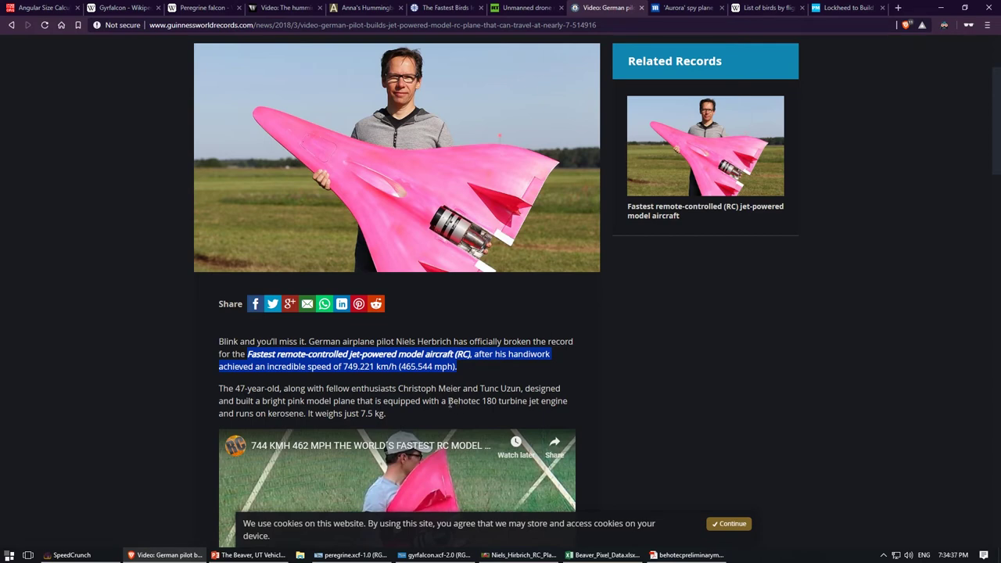
left_click_drag(448, 402, 541, 401)
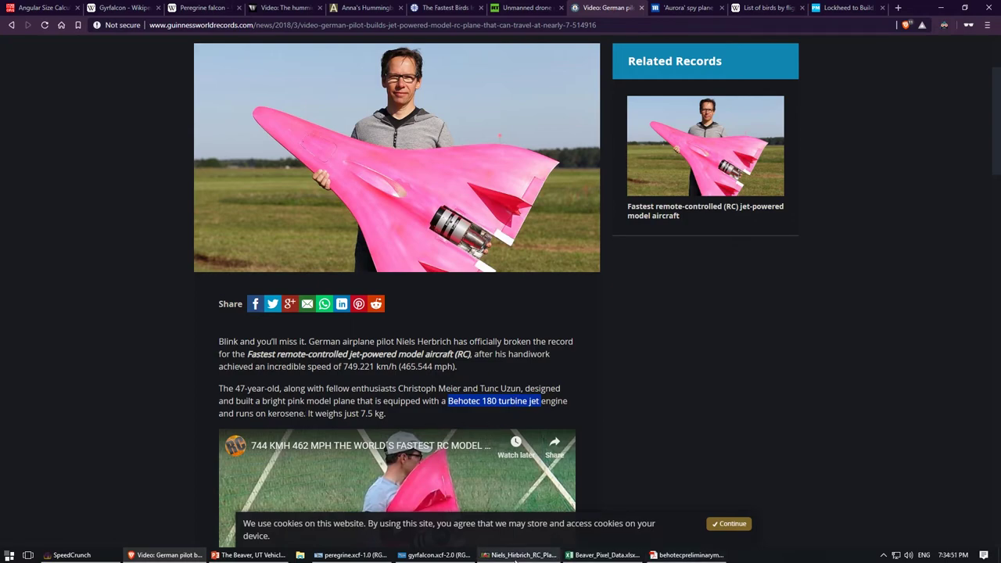
View the red RC plane image in GIMP, and find the Technical Data table on page 6 of the Behotec manual in Adobe Acrobat.
left_click(515, 559)
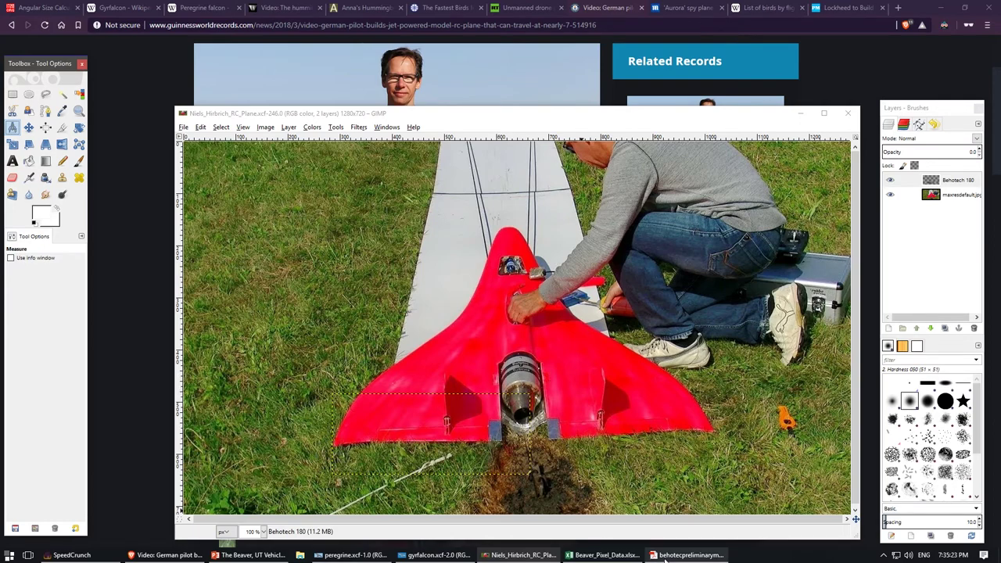
left_click(672, 555)
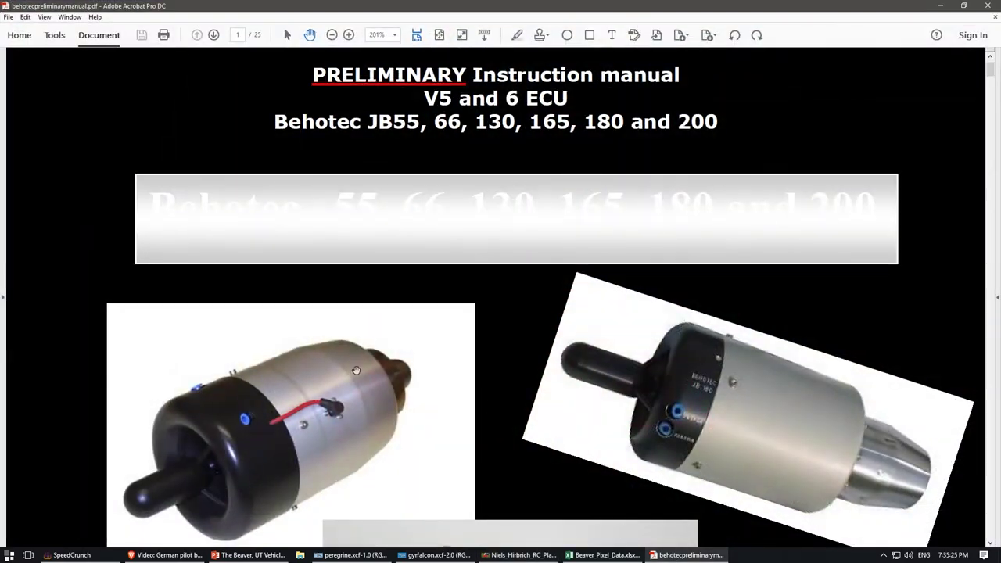
scroll(510, 422, "down", 15)
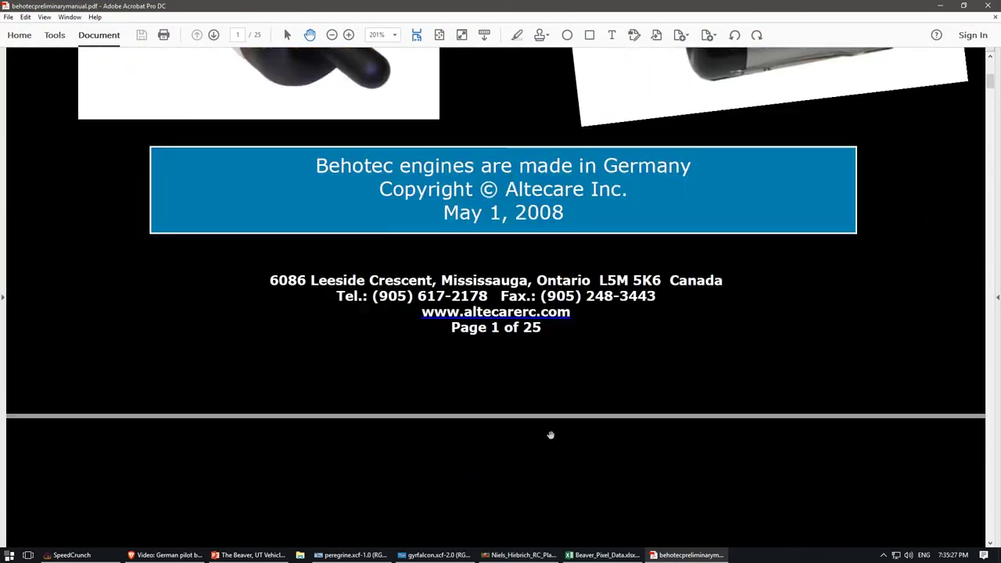
scroll(572, 384, "down", 20)
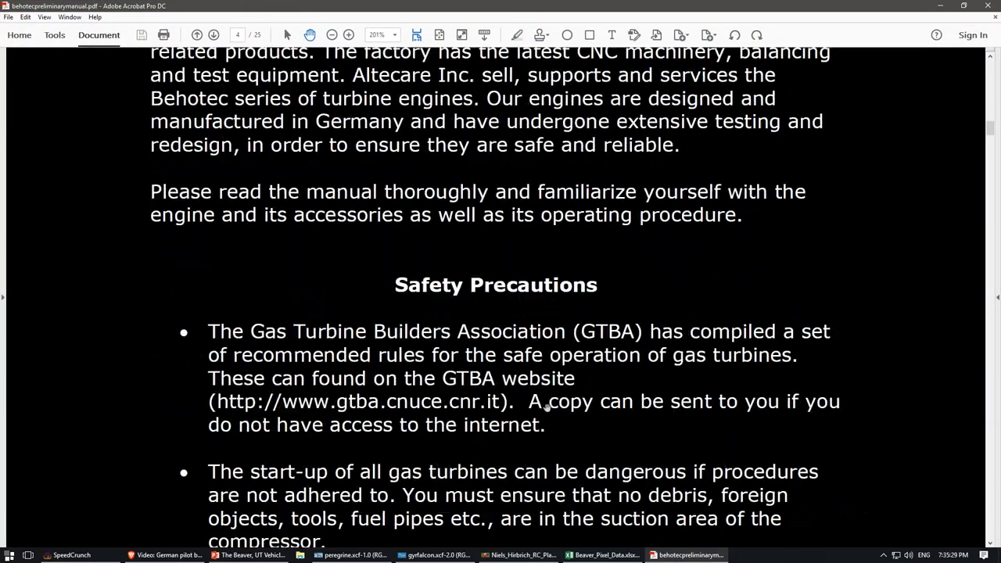
scroll(506, 395, "down", 20)
scroll(528, 380, "up", 5)
scroll(528, 380, "up", 12)
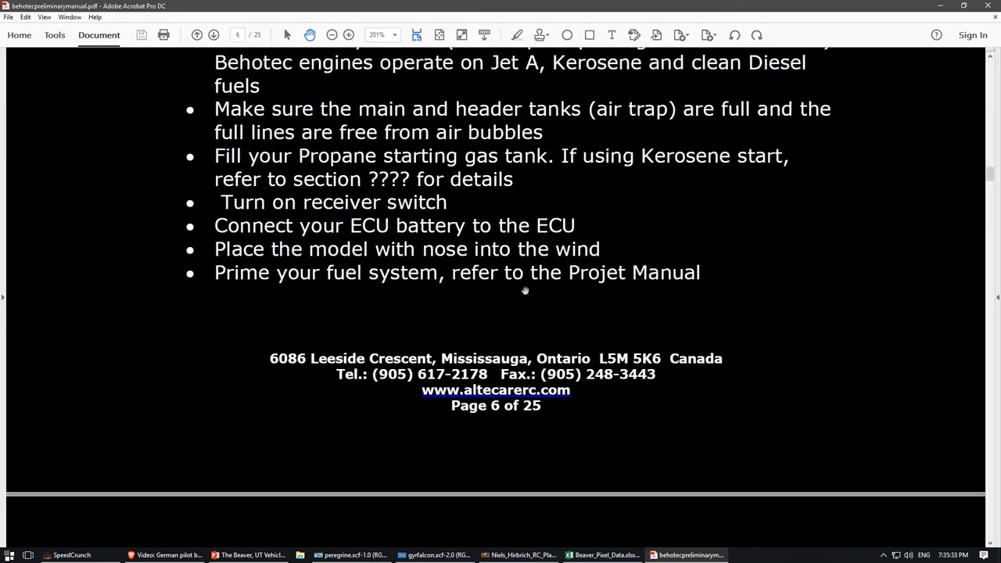
scroll(521, 348, "up", 10)
scroll(520, 329, "up", 20)
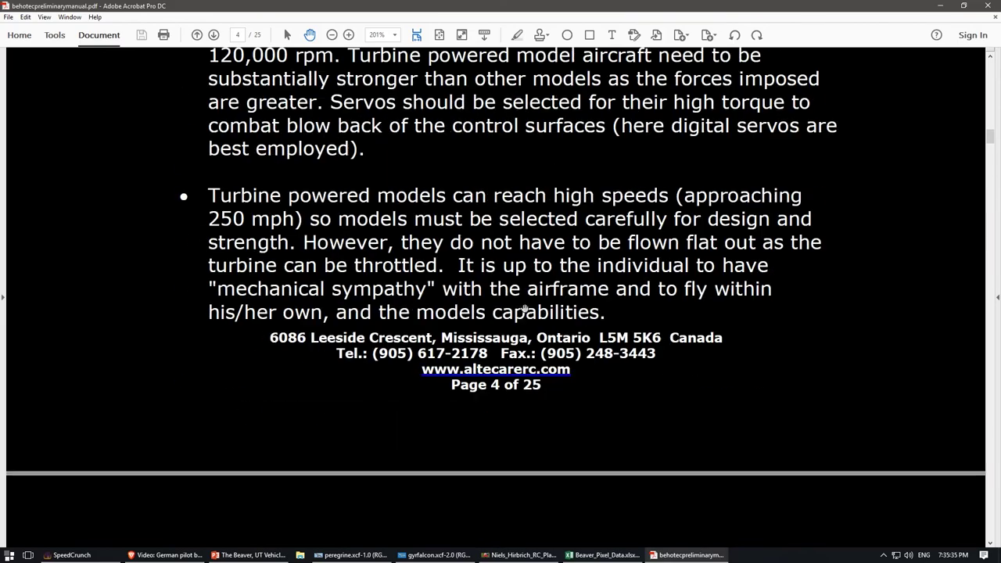
scroll(518, 302, "up", 20)
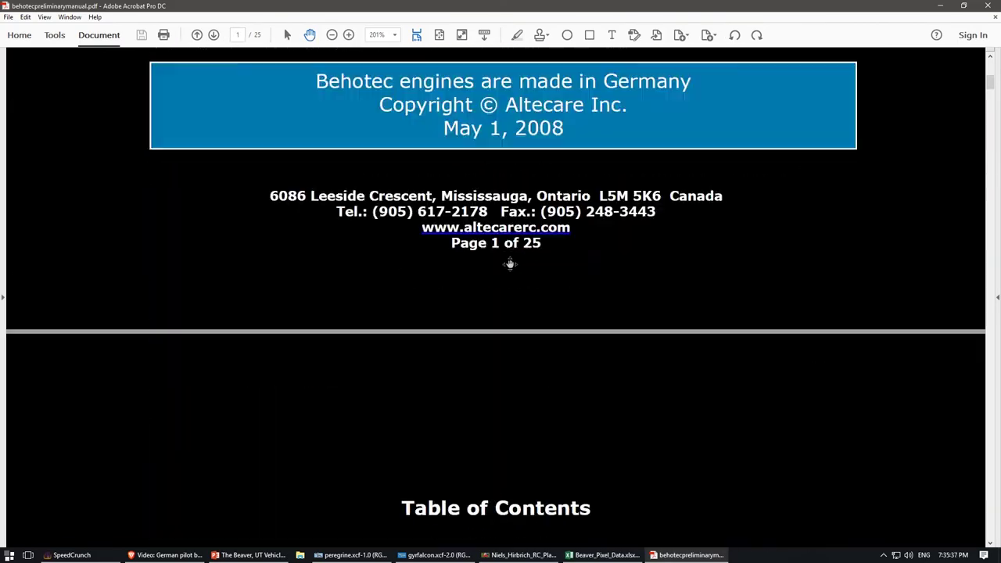
scroll(509, 288, "down", 20)
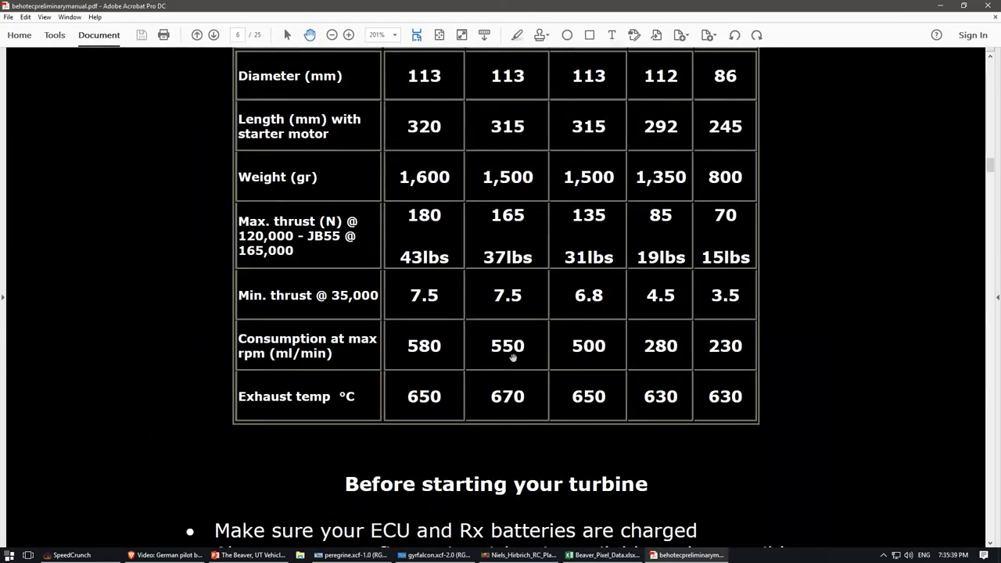
scroll(509, 351, "up", 3)
scroll(495, 342, "up", 1)
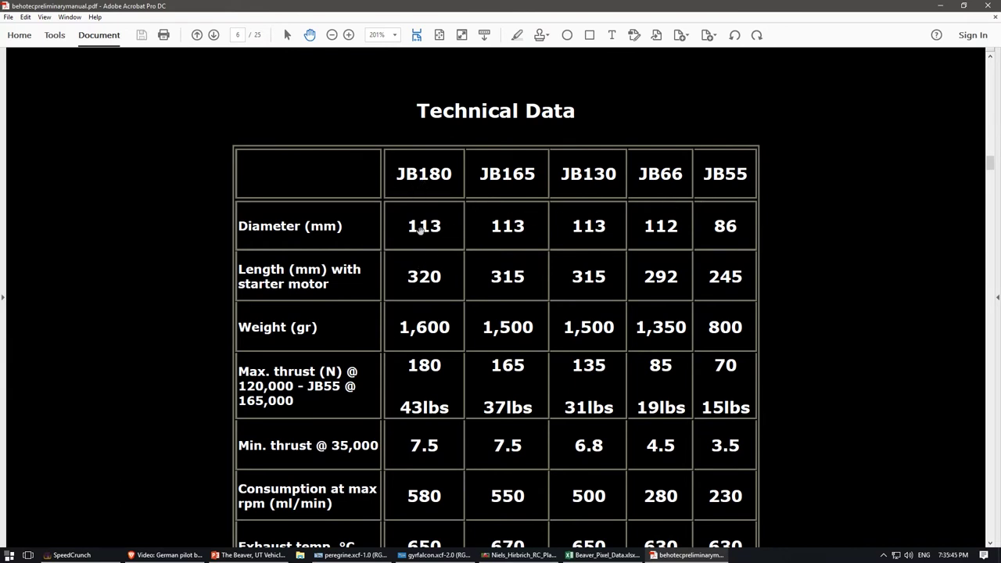
Switch to SpeedCrunch and convert the JB180 engine diameter to inches by calculating 113/25.4.
left_click(92, 556)
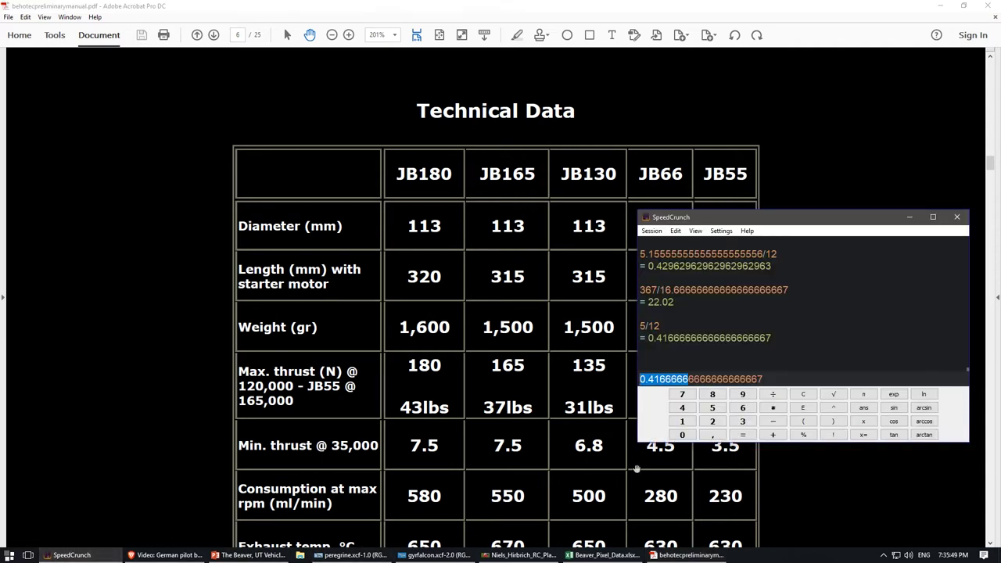
left_click_drag(765, 380, 612, 381)
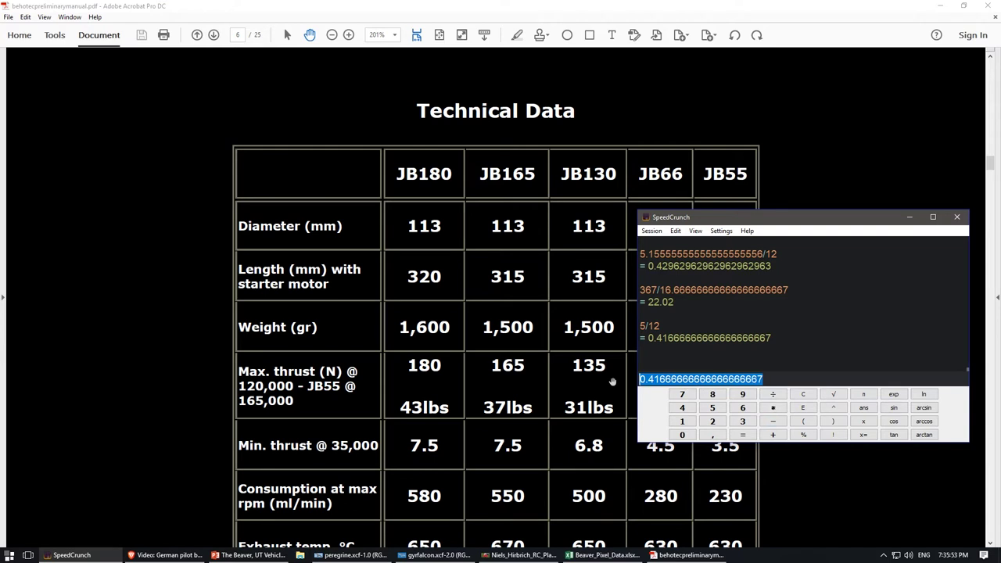
type("114")
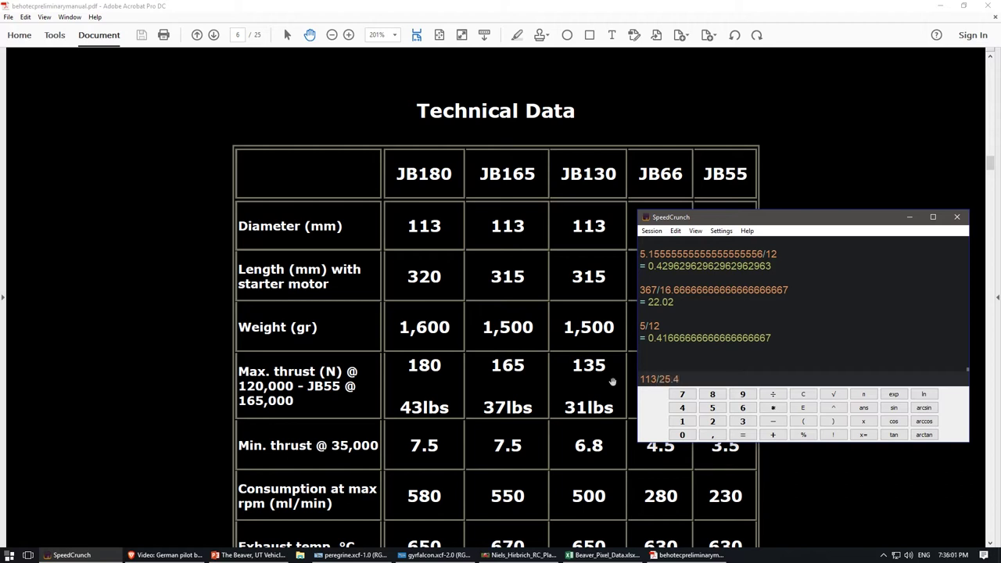
key("Return")
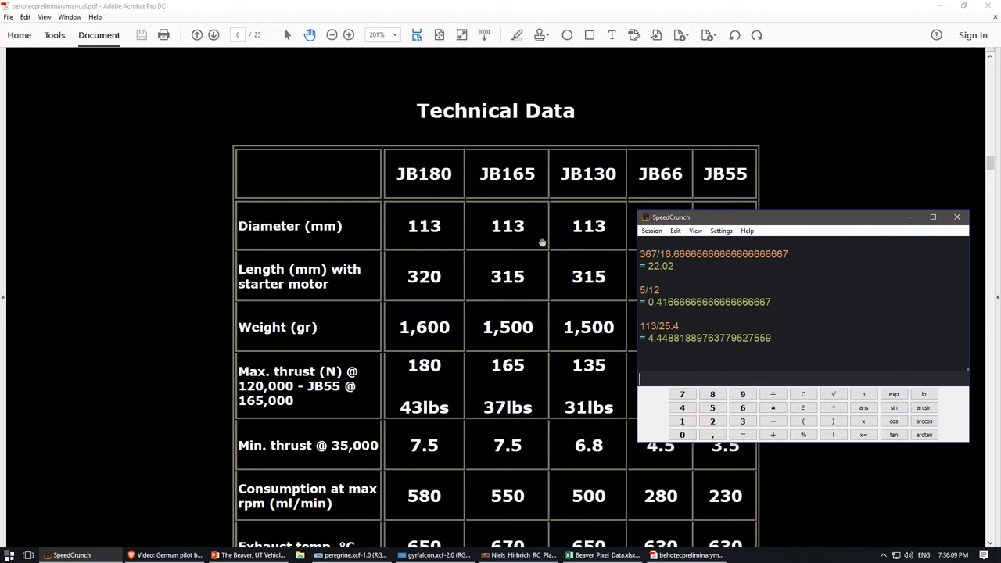
Switch to the red RC plane image in GIMP and raise the Behotech 180 layer's opacity to 100.
left_click(428, 15)
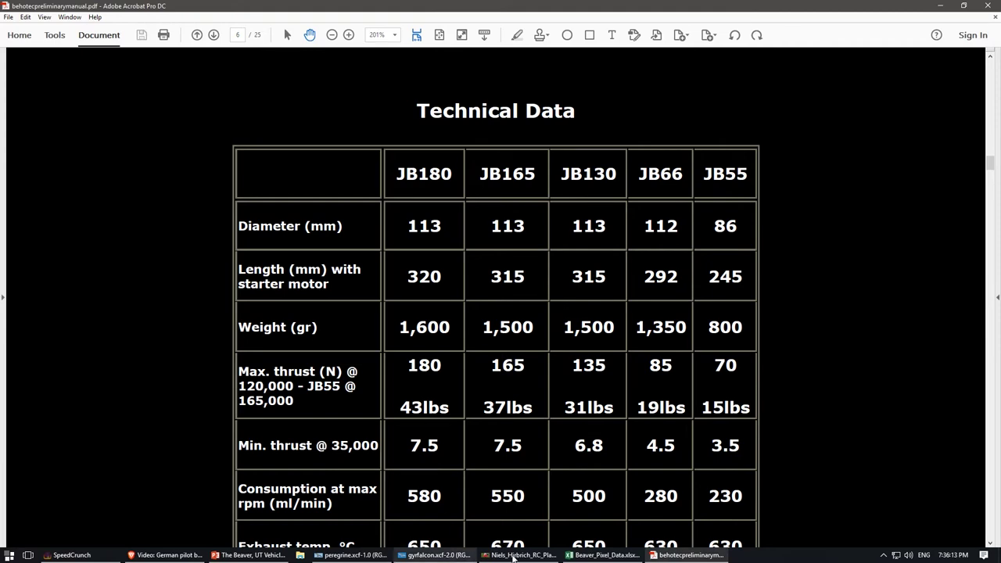
mouse_move(538, 558)
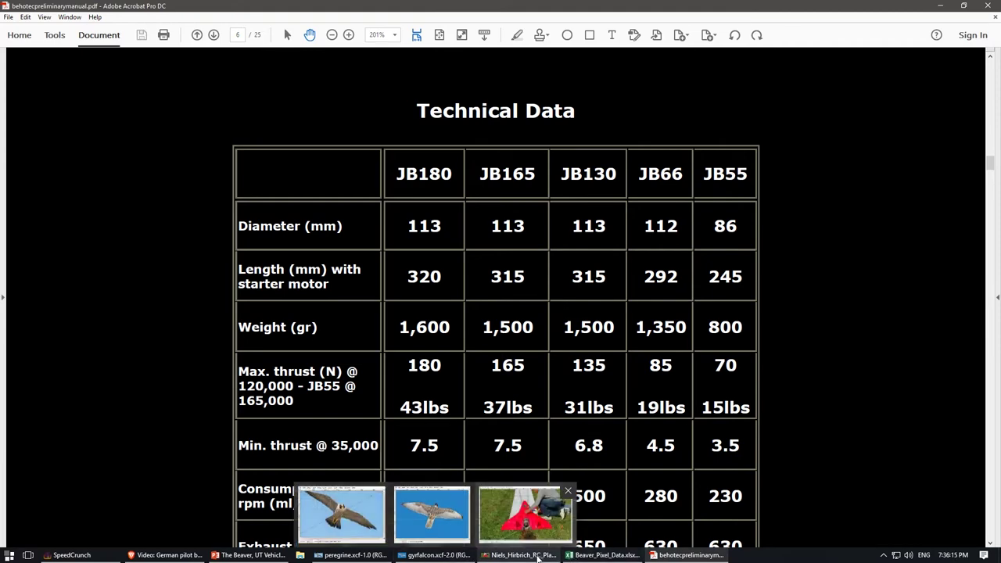
left_click(538, 558)
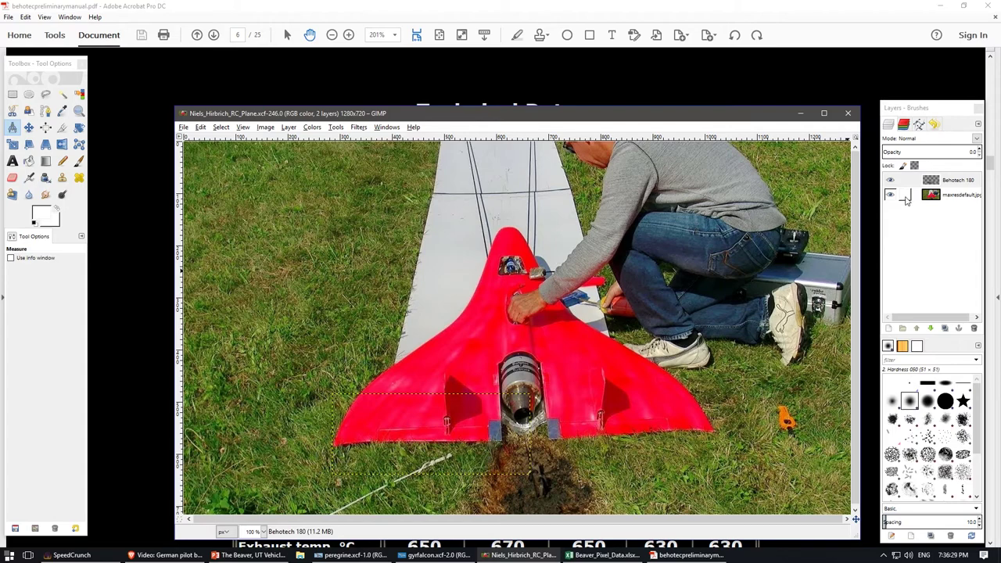
left_click(898, 152)
left_click_drag(898, 152, 980, 156)
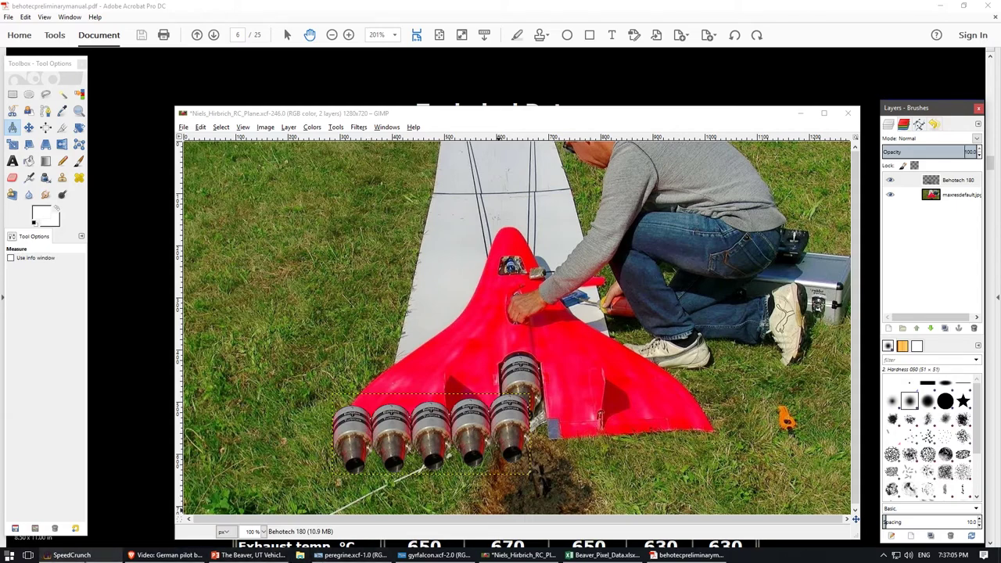
In SpeedCrunch, multiply the 113 mm engine diameter by 5 and divide the answer by 25.4 to convert it to inches.
left_click(70, 555)
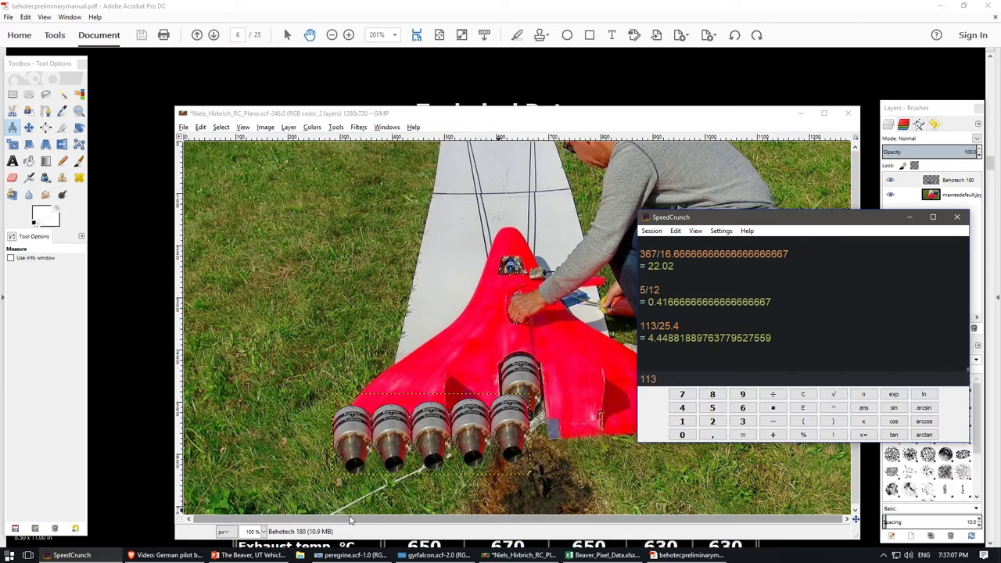
type("113*5")
key("Return")
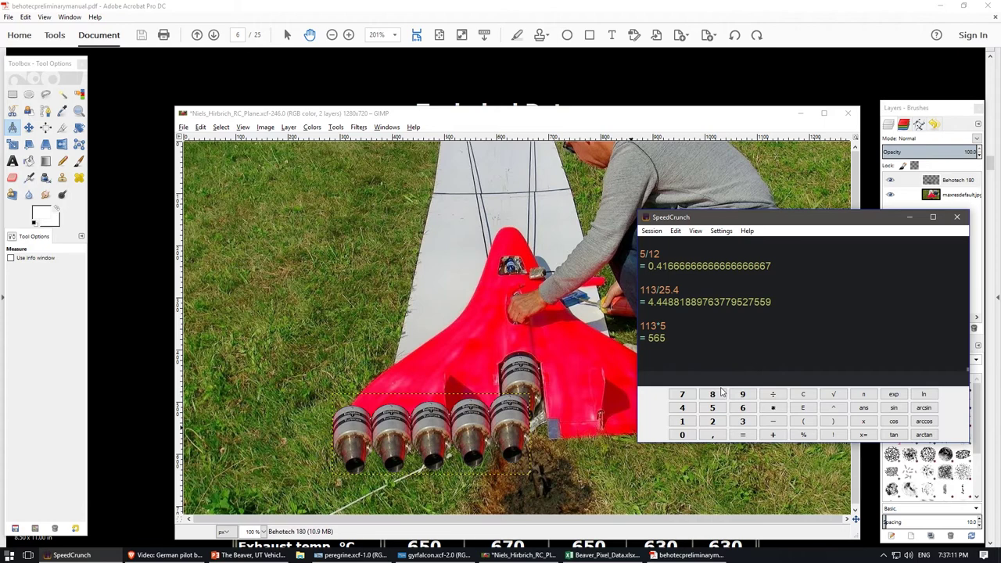
type("ans/25.4")
key("Return")
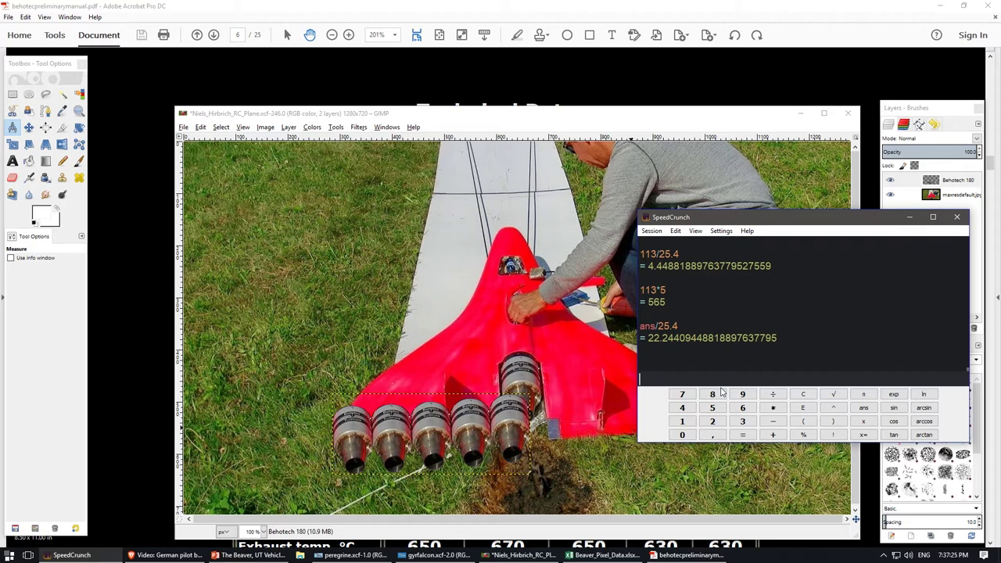
Double the five-engine width and divide the answer by 12 to get the full wingspan in feet.
type("ans*2")
key("Return")
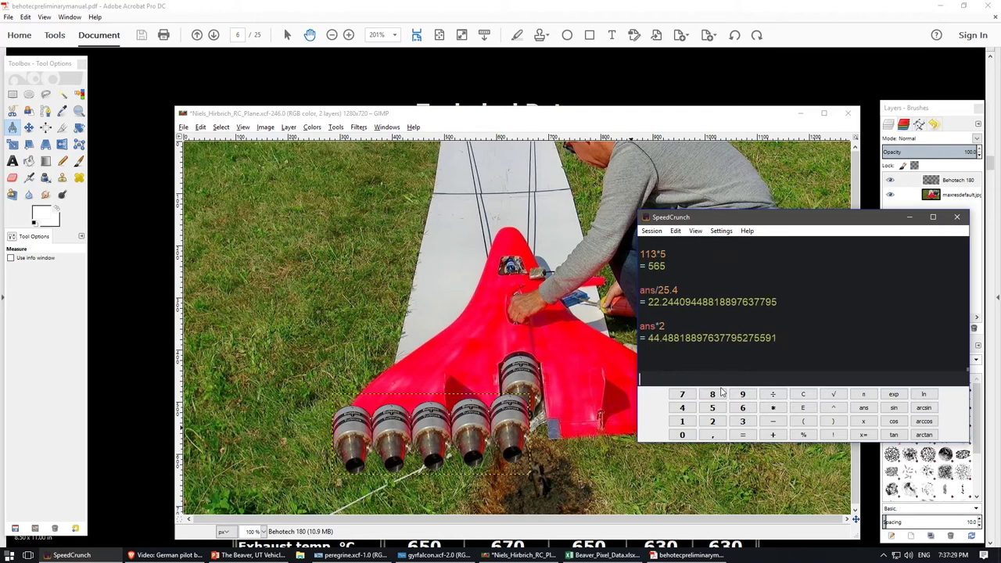
type("ans/12")
key("Return")
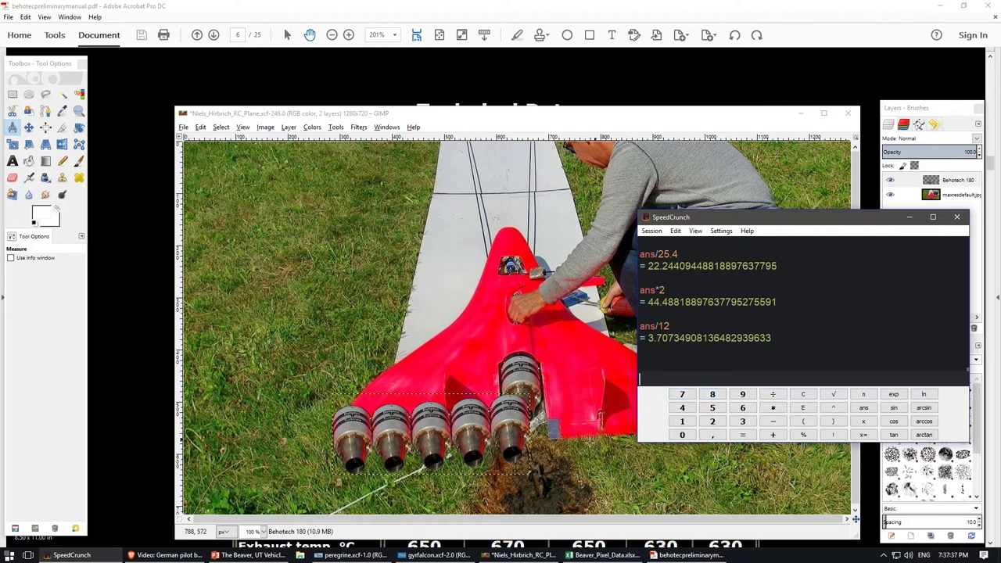
Switch to Beaver_Pixel_Data.xlsx in Excel, select the maximum airspeed input, and check the record speed in the Guinness article before returning.
mouse_move(249, 555)
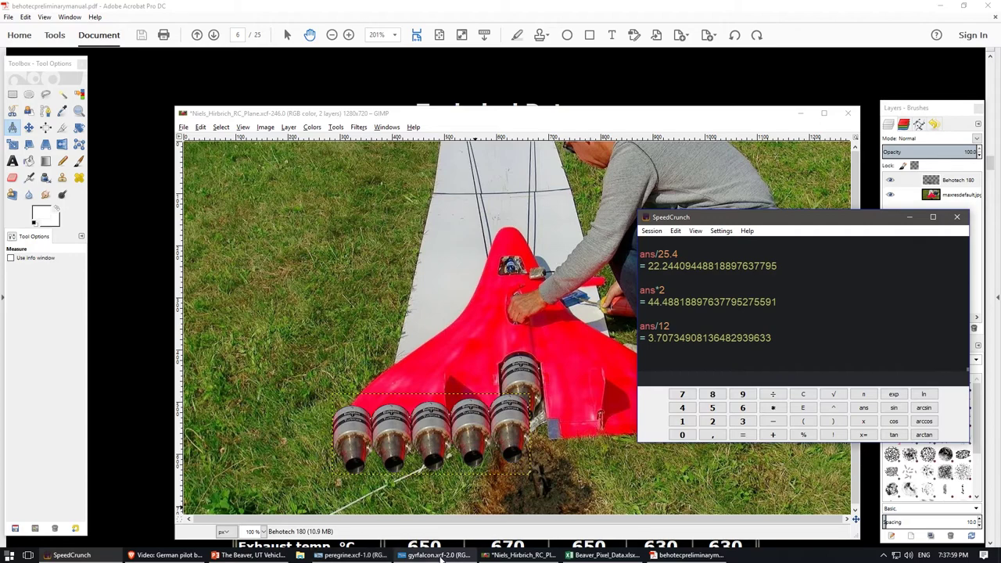
mouse_move(439, 557)
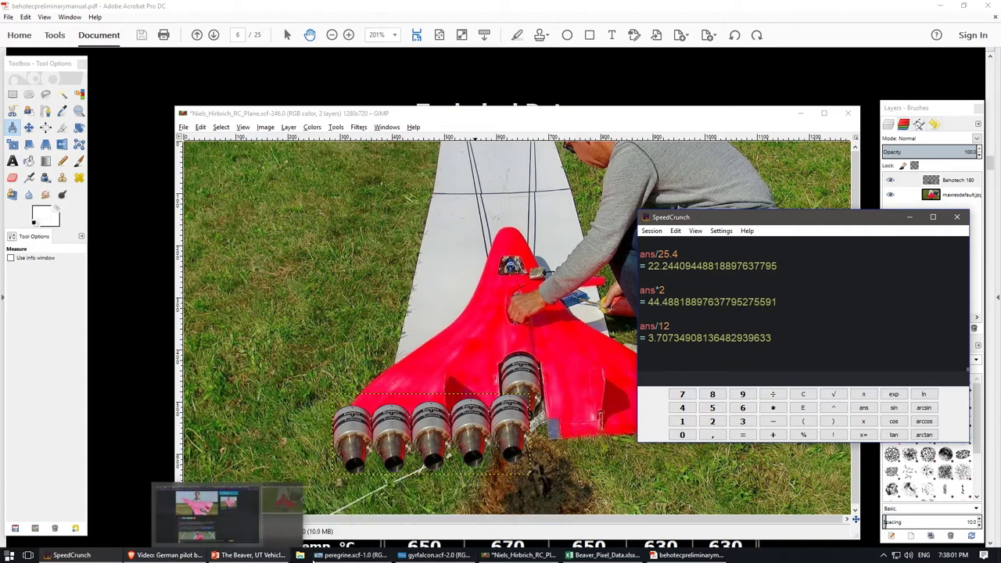
left_click(599, 556)
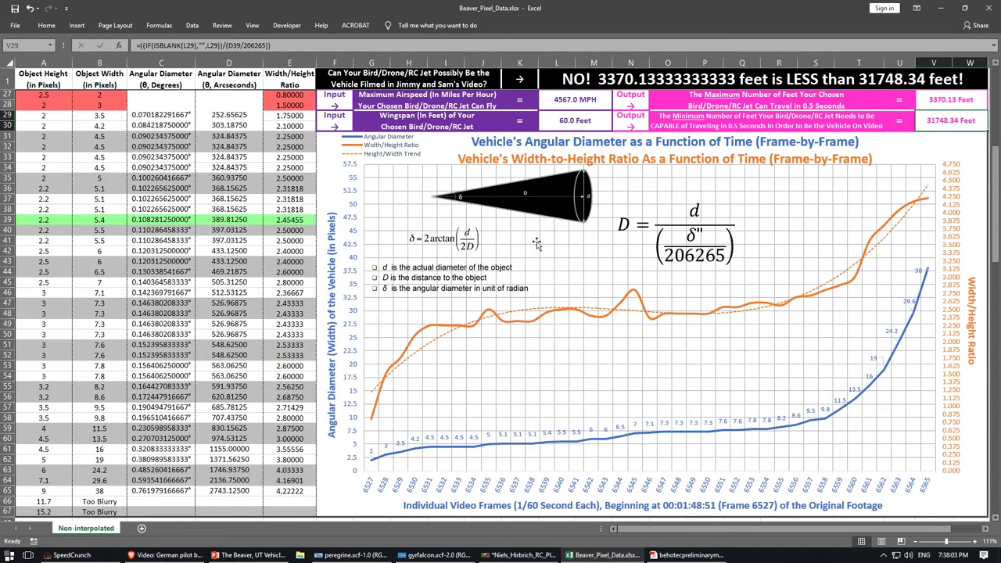
left_click(583, 101)
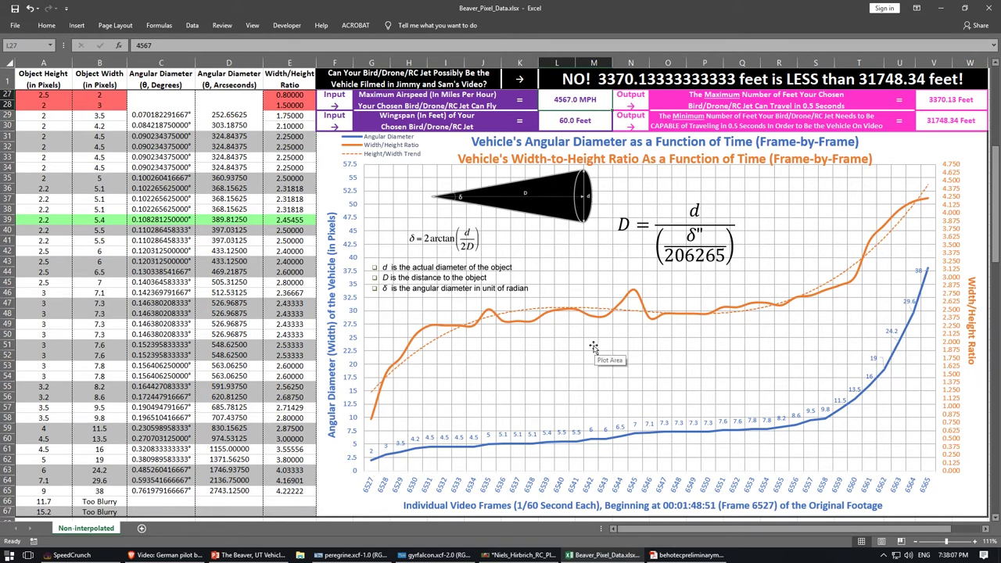
left_click(166, 555)
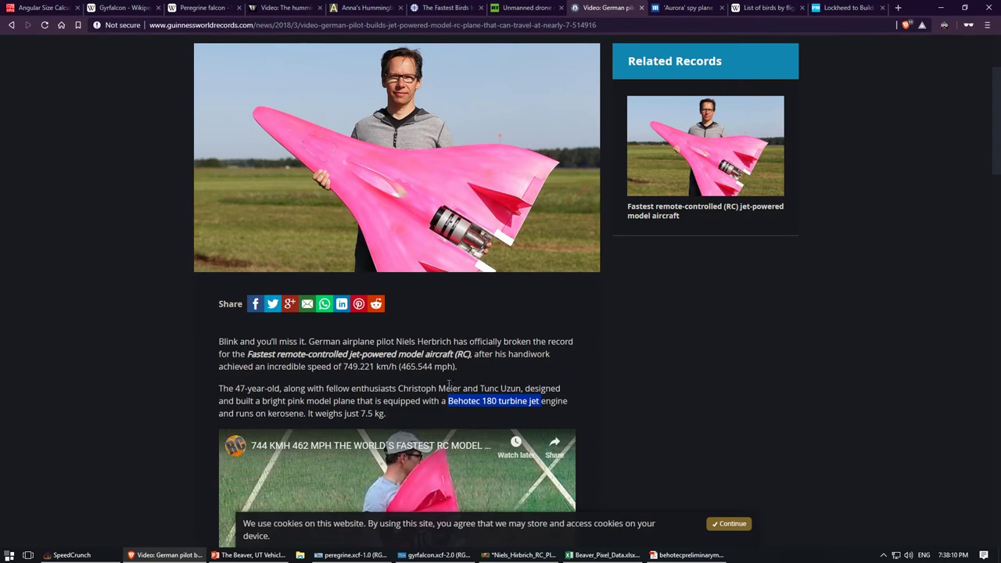
left_click(166, 556)
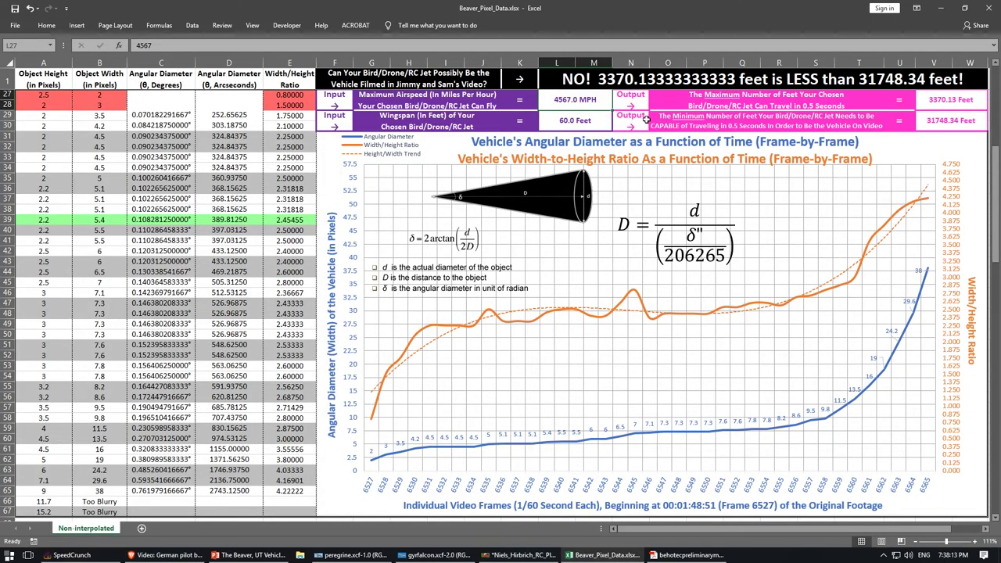
Set the maximum airspeed input to 465 MPH and the wingspan input to 3.7 feet.
type("164")
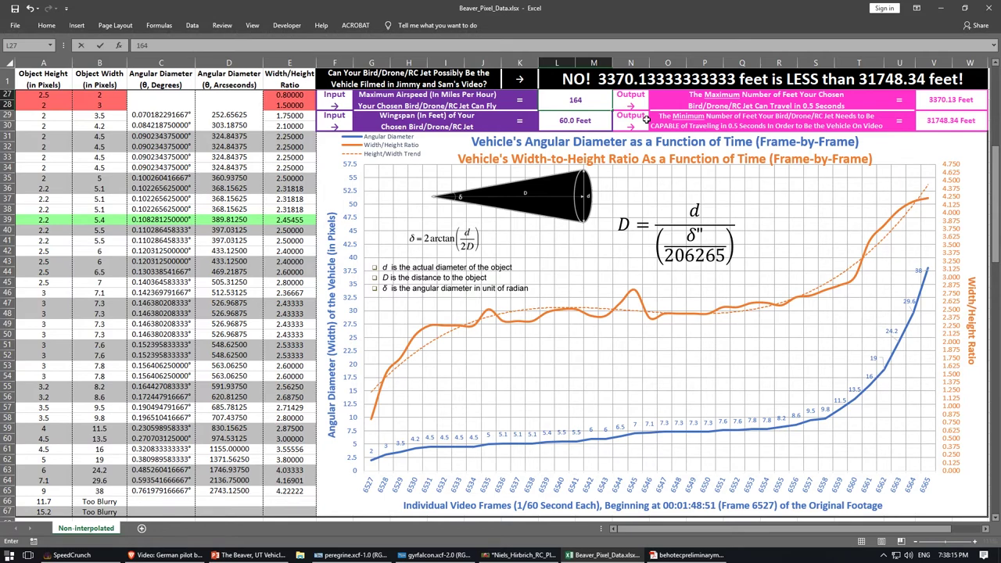
key("BackSpace")
key("BackSpace")
key("BackSpace")
type("465")
key("Return")
type("3.7")
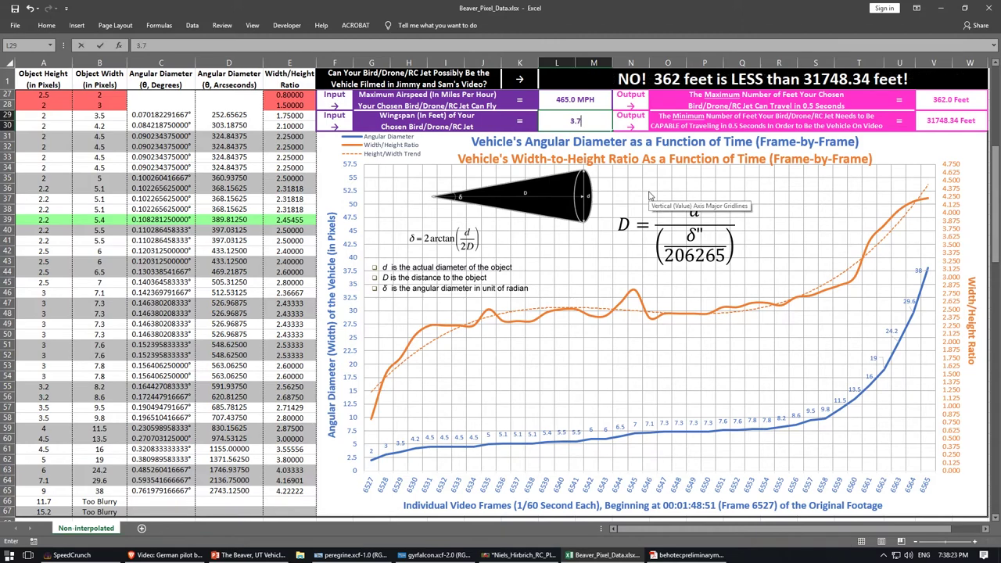
key("Return")
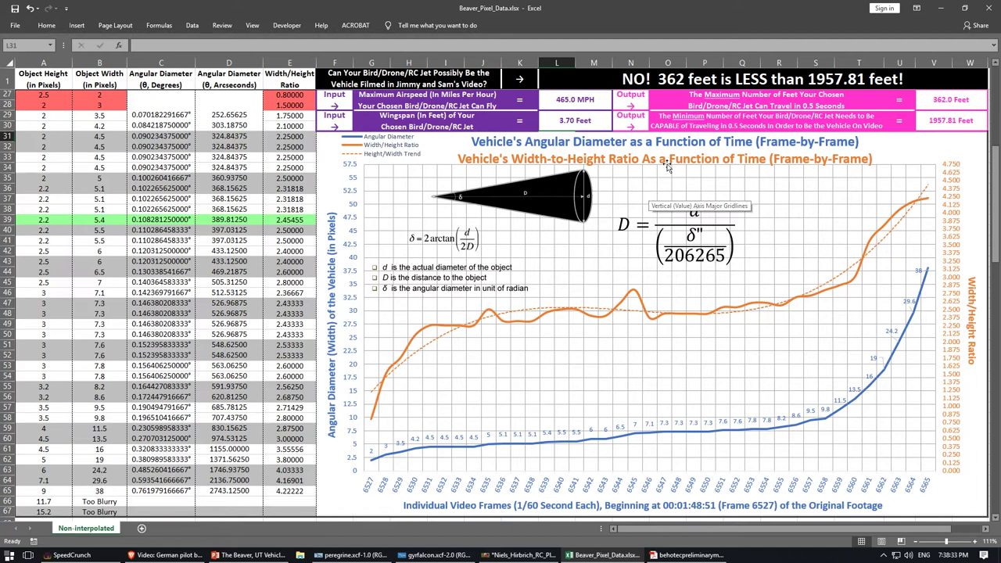
Inspect the formulas of the two distance outputs, the δ" term in the distance equation and the arcsecond value in D39.
left_click(953, 99)
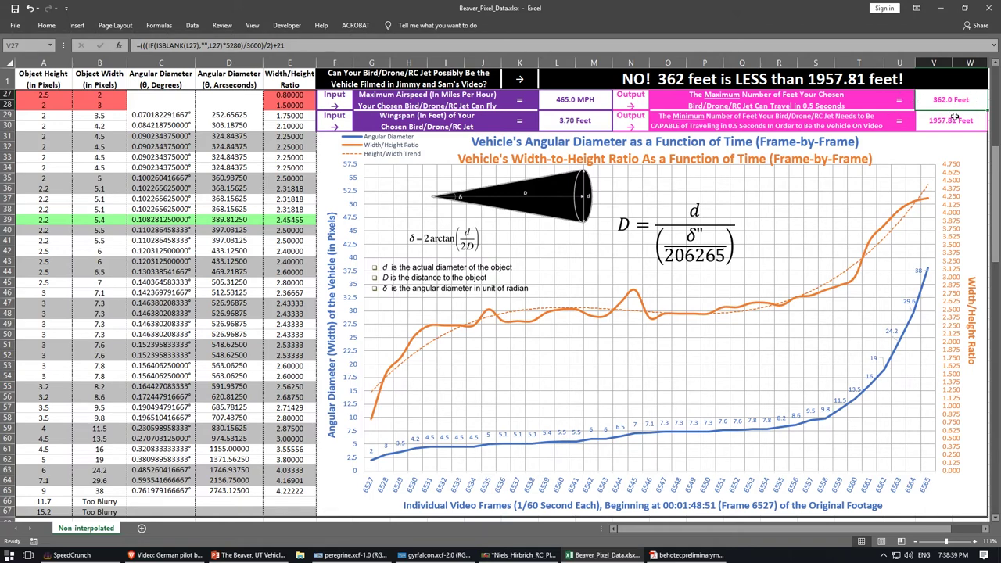
left_click(900, 115)
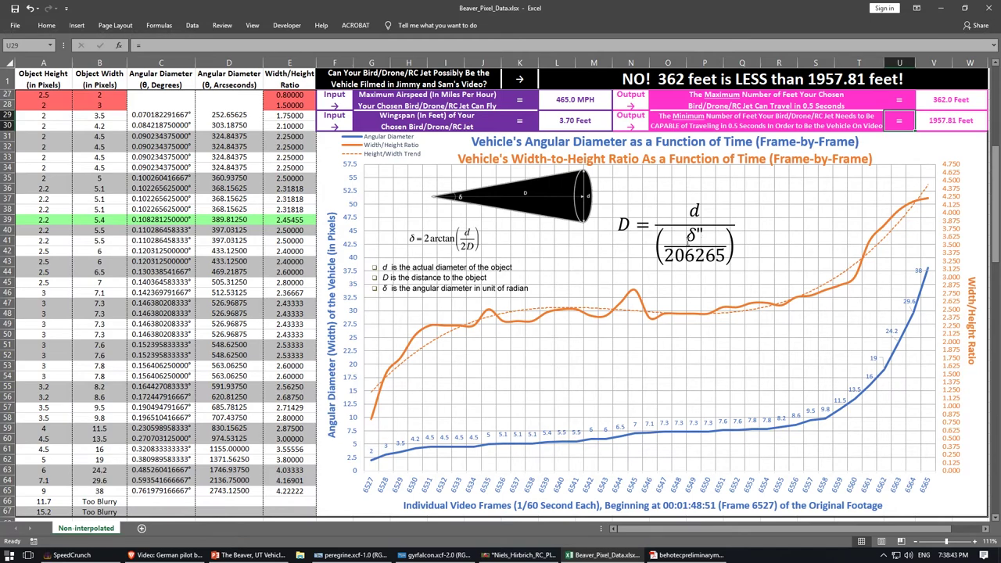
double_click(694, 236)
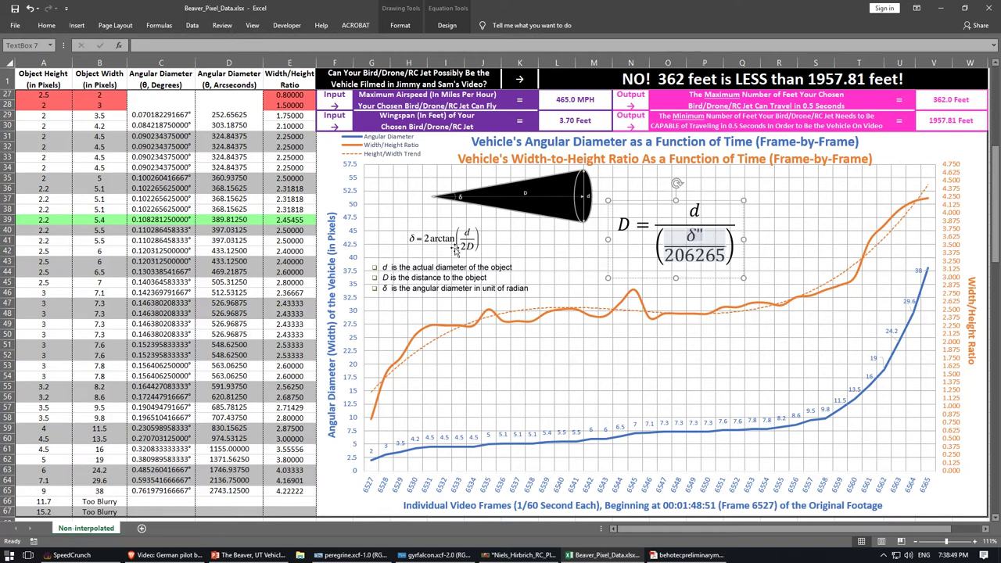
left_click(218, 222)
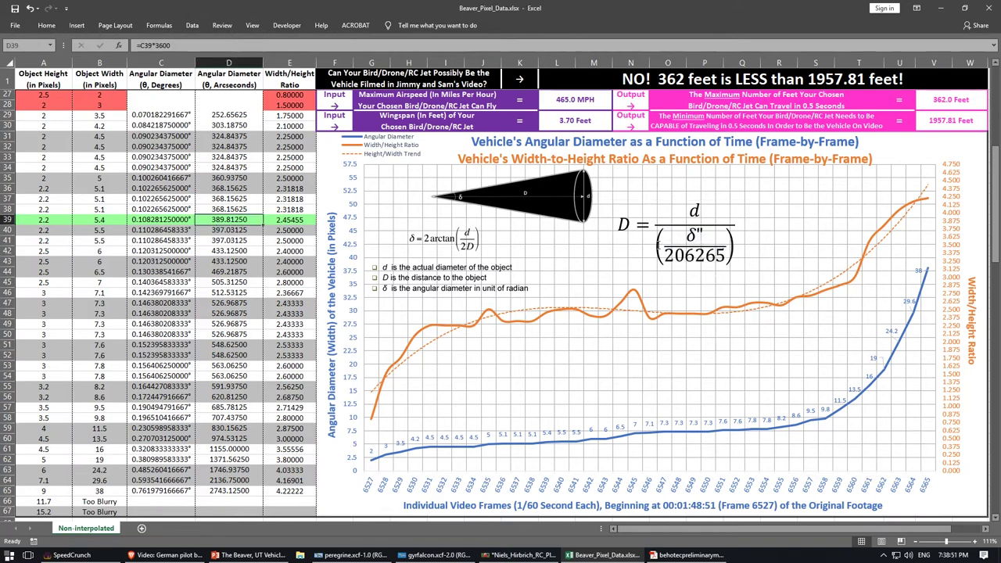
left_click(928, 117)
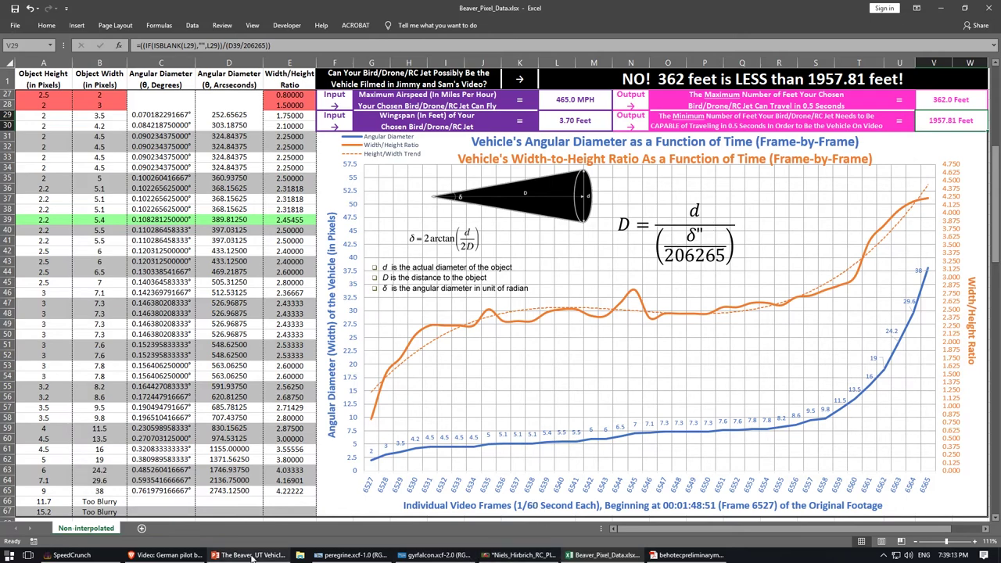
Review the engine-width comparison on the RC plane image in GIMP and return to the Excel workbook.
mouse_move(268, 556)
mouse_move(278, 536)
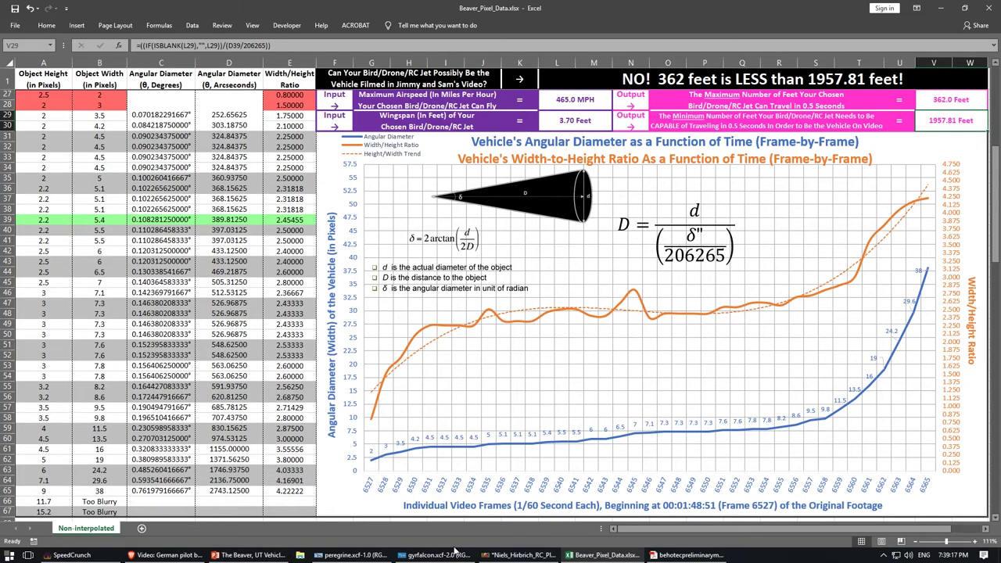
mouse_move(516, 557)
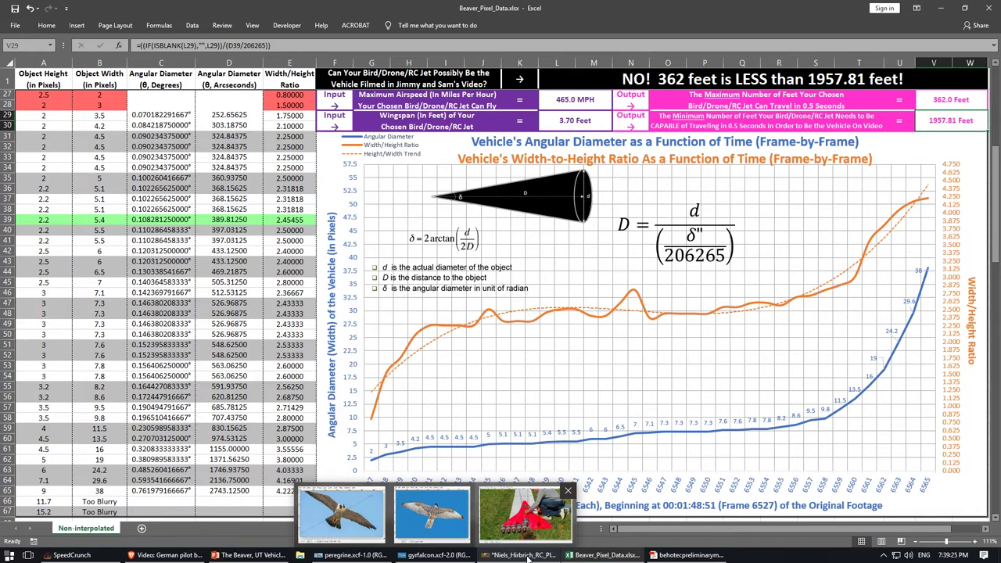
left_click(528, 557)
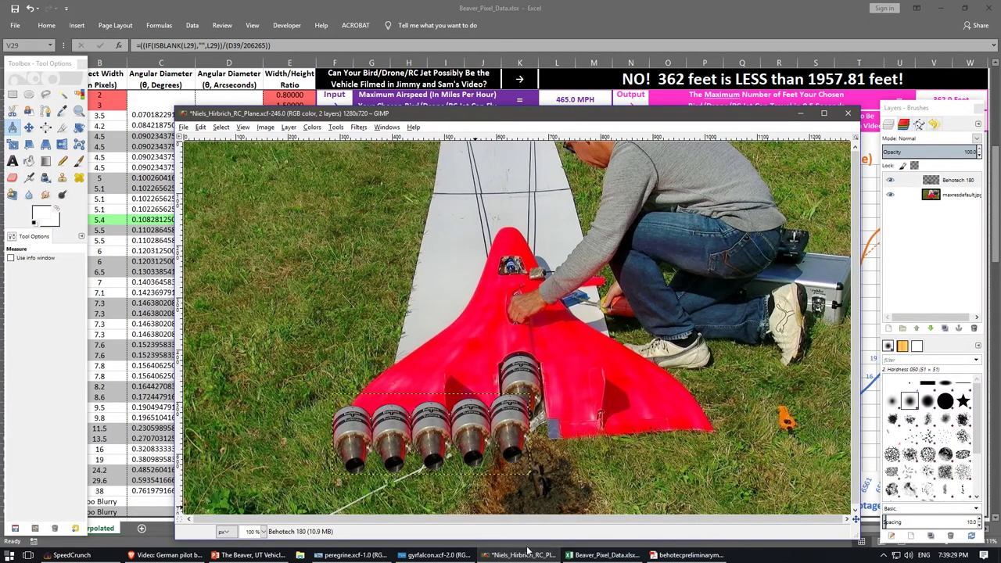
mouse_move(524, 557)
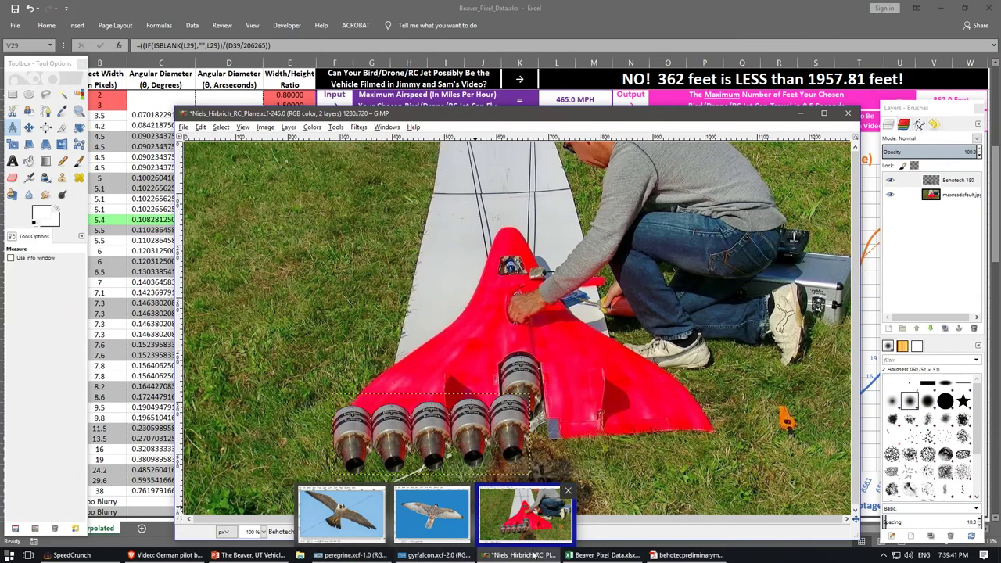
left_click(603, 555)
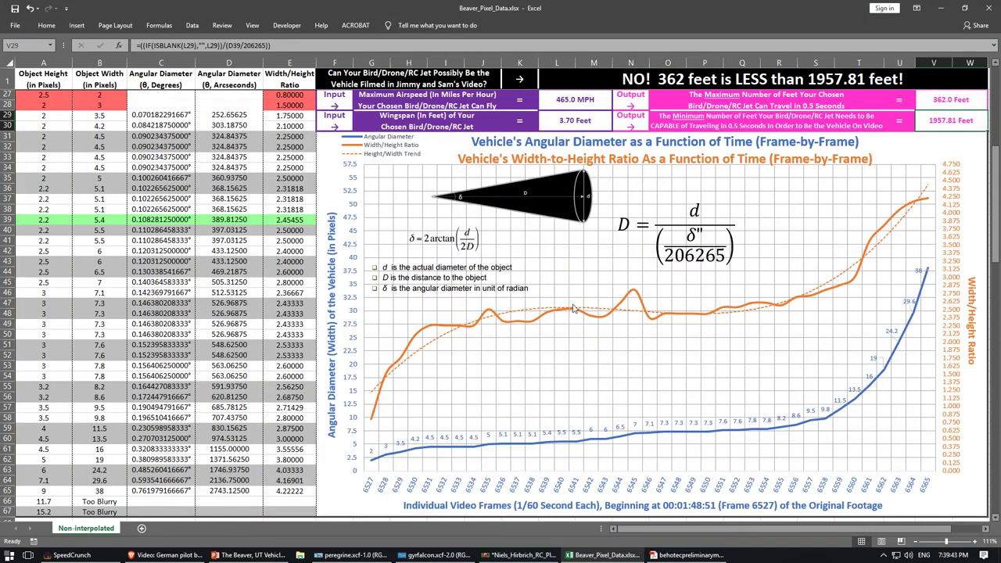
Point out the maximum airspeed and wingspan inputs, and highlight the whole distance equation on the chart.
left_click(572, 102)
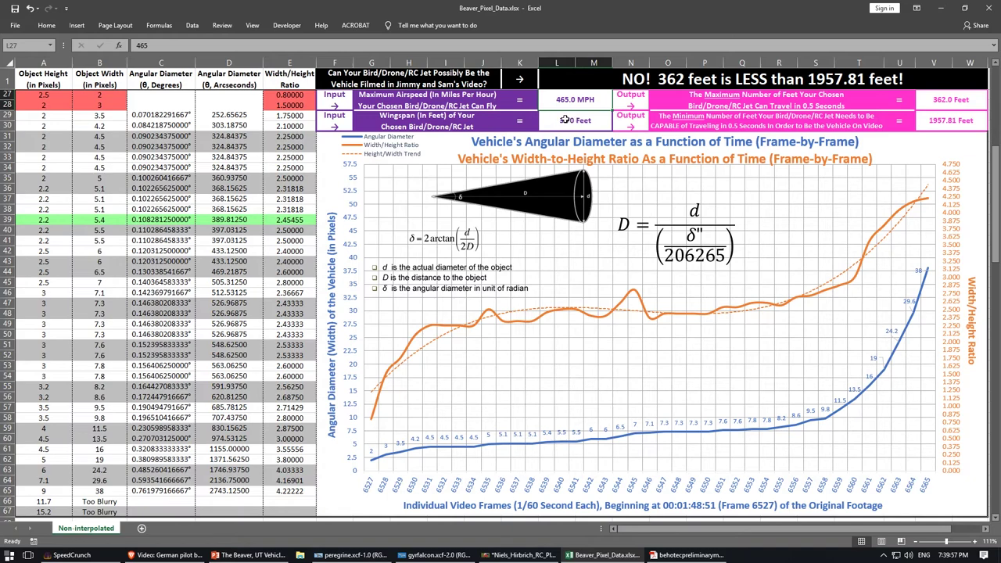
left_click(567, 121)
left_click(583, 99)
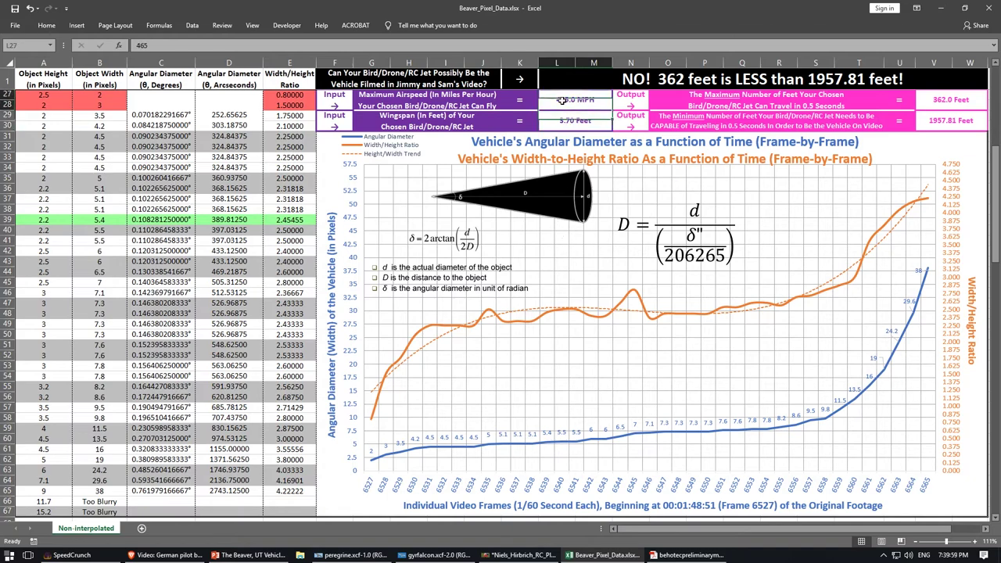
left_click(666, 212)
left_click_drag(621, 219, 735, 235)
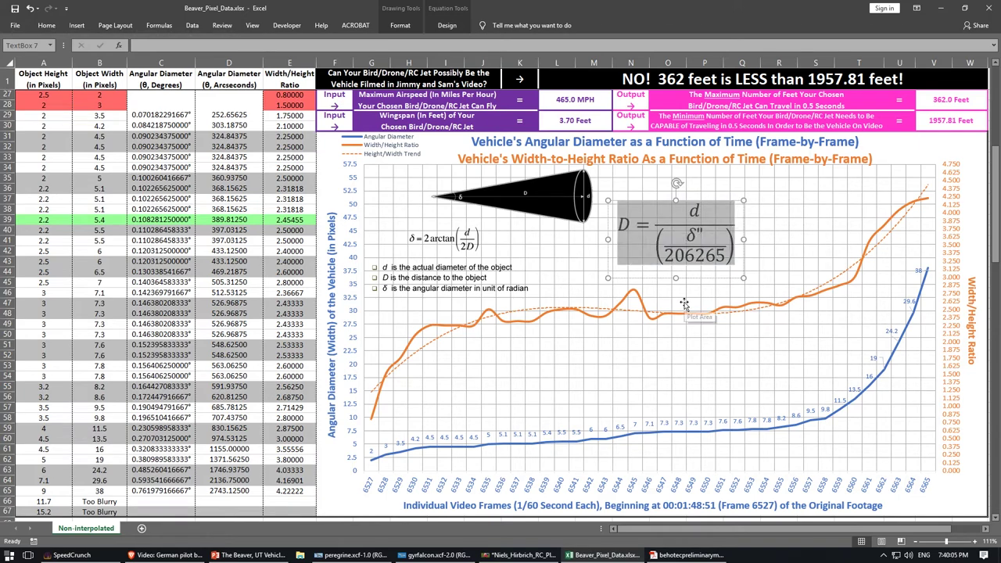
Check the wingspan input in L29 against the distance equation on the chart, leaving the equation text deselected.
left_click(655, 188)
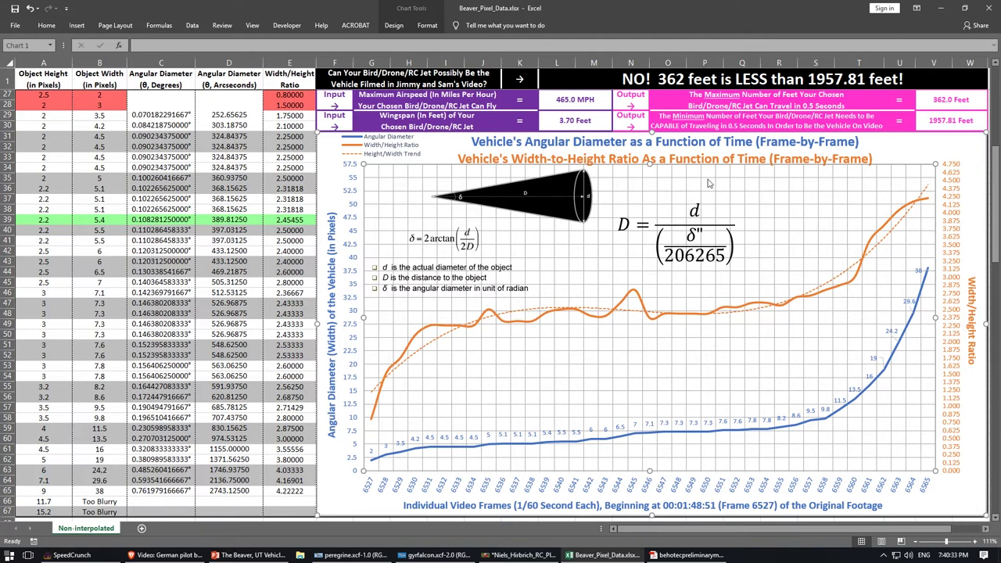
left_click(582, 123)
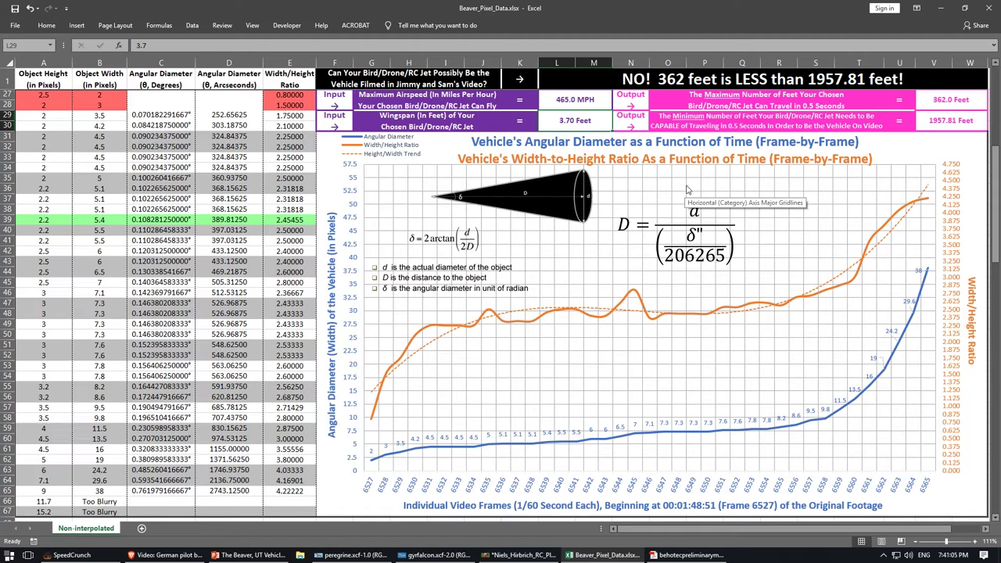
left_click(604, 261)
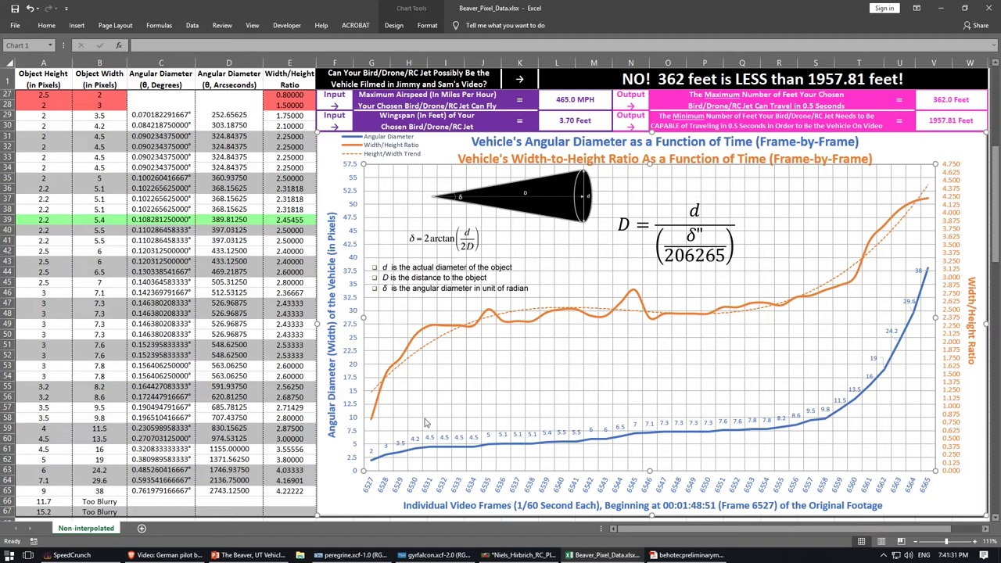
Switch to PowerPoint, present the "So.. Survey Says" slide and reveal its bird verdict and the crossed-out Drone and RC Jet entries.
left_click(259, 557)
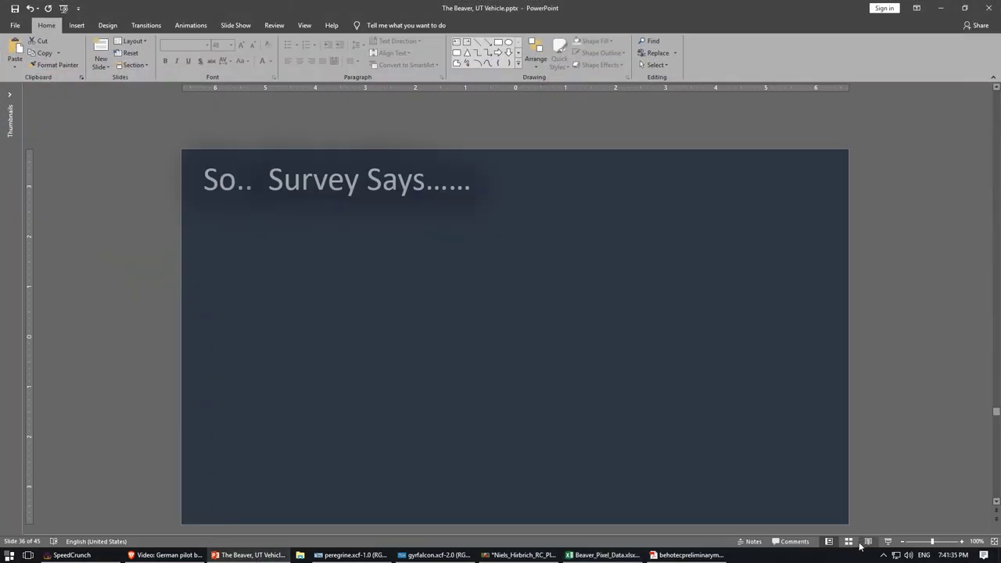
left_click(889, 543)
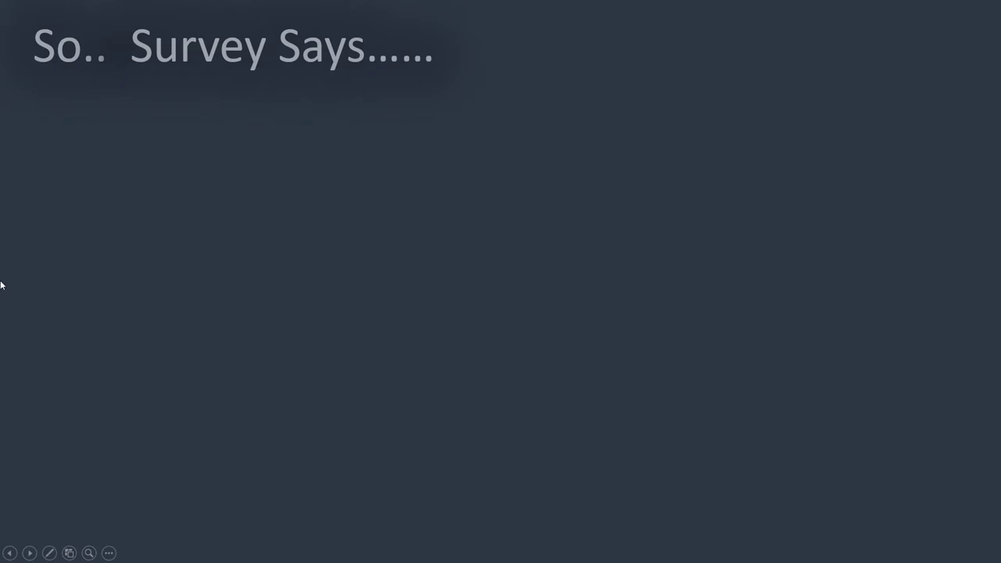
key("Right")
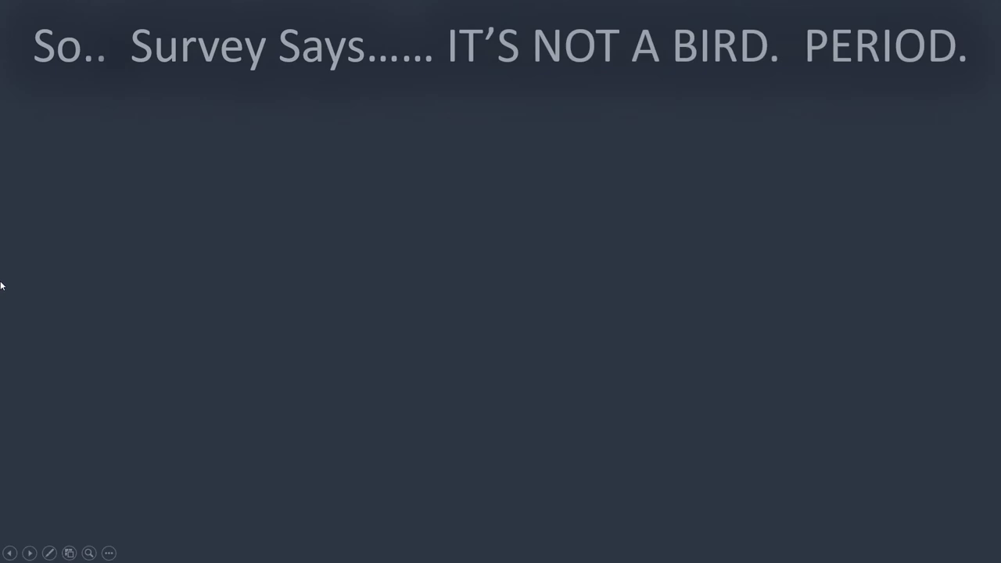
key("Right")
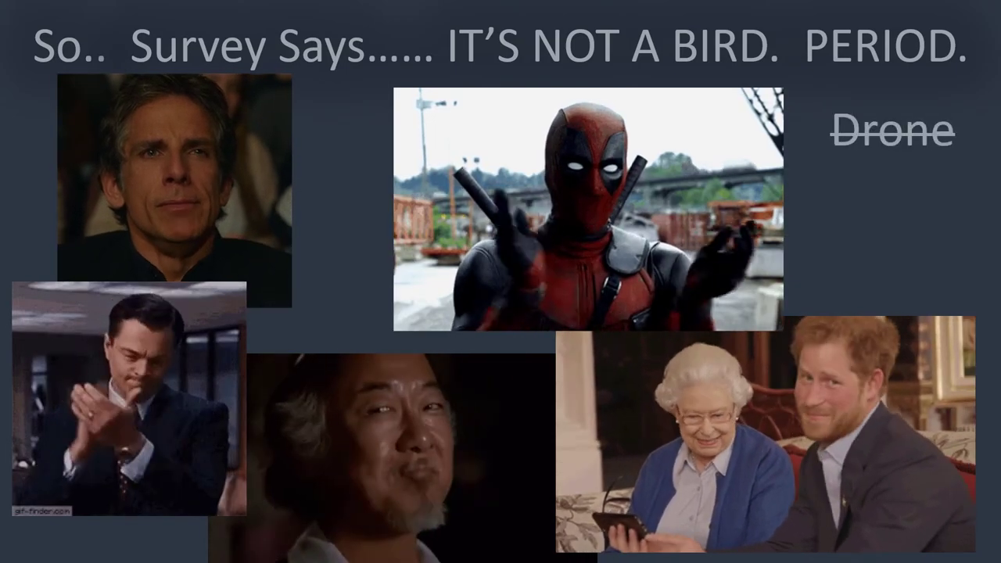
key("Right")
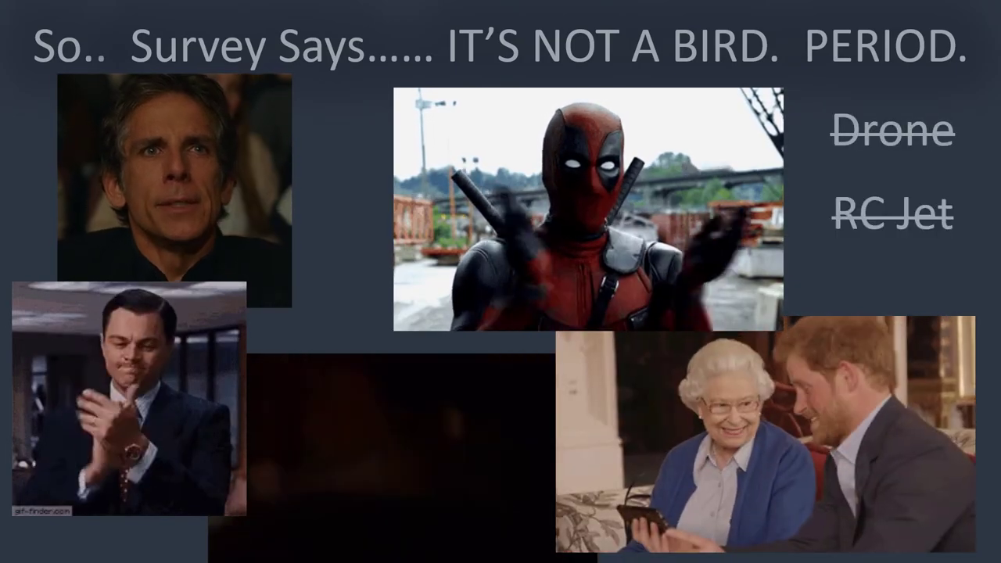
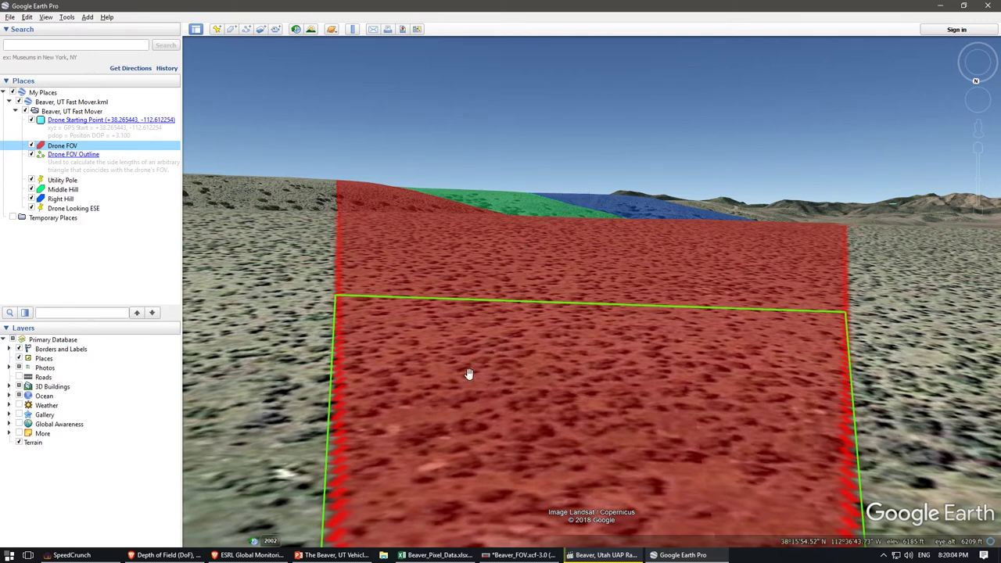
Switch to the NOAA Solar Calculator page and review its map, location, date and result sections for Beaver.
mouse_move(245, 561)
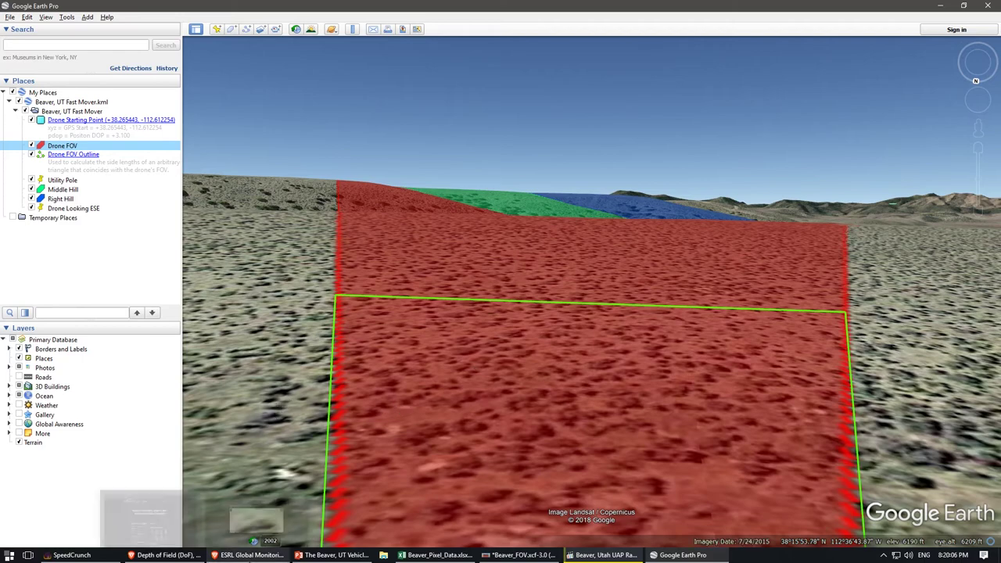
left_click(247, 558)
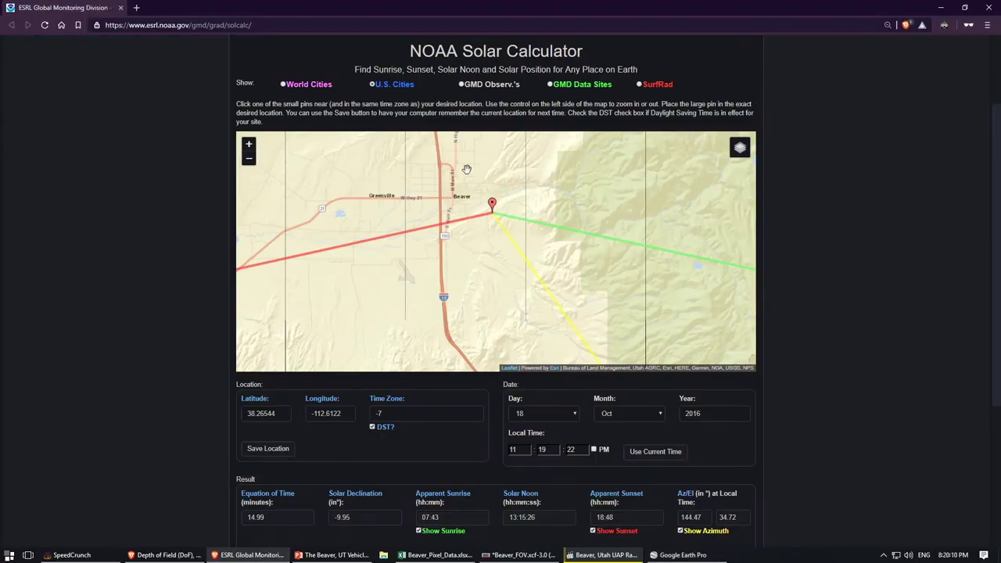
scroll(465, 50, "up", 3)
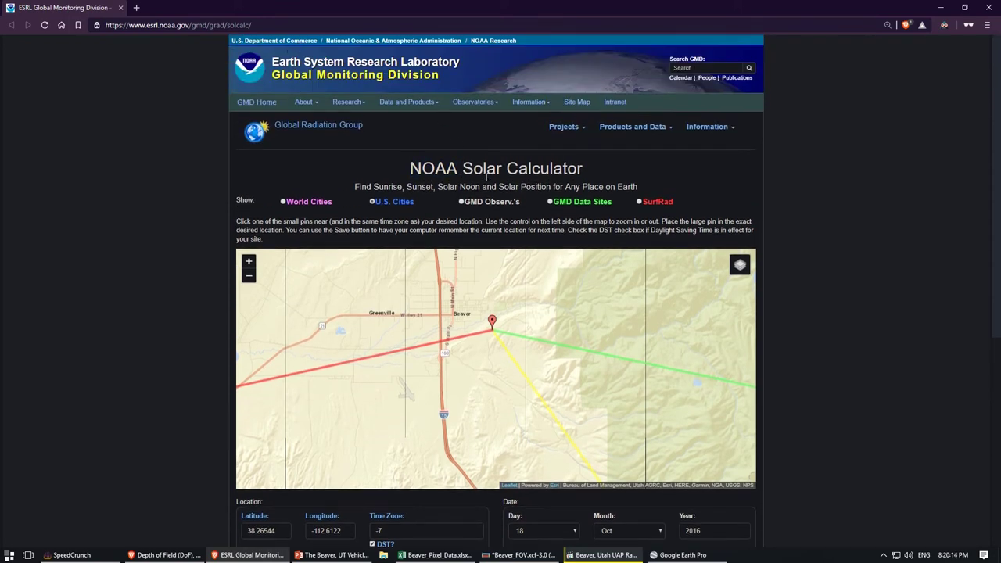
scroll(485, 177, "down", 3)
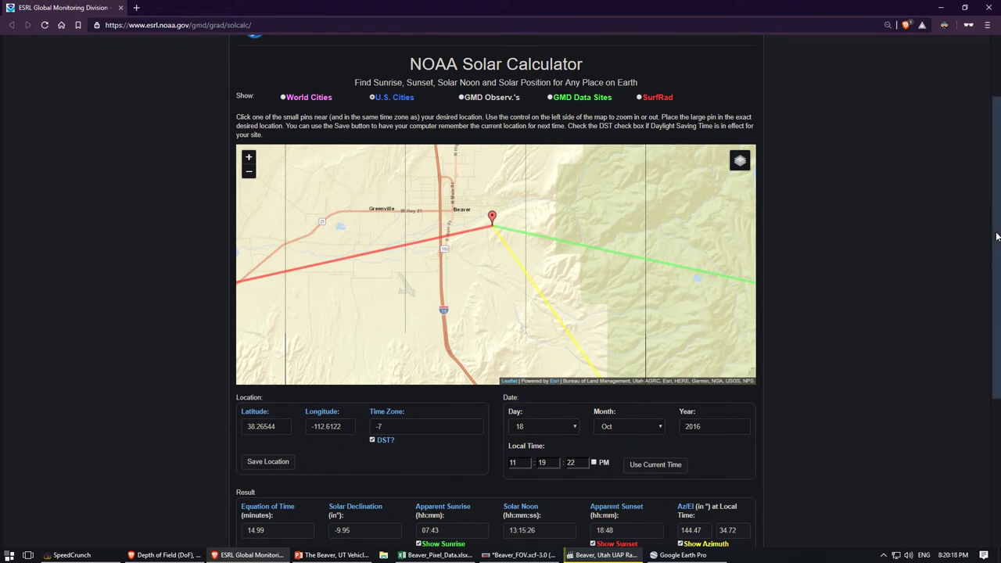
scroll(996, 232, "up", 3)
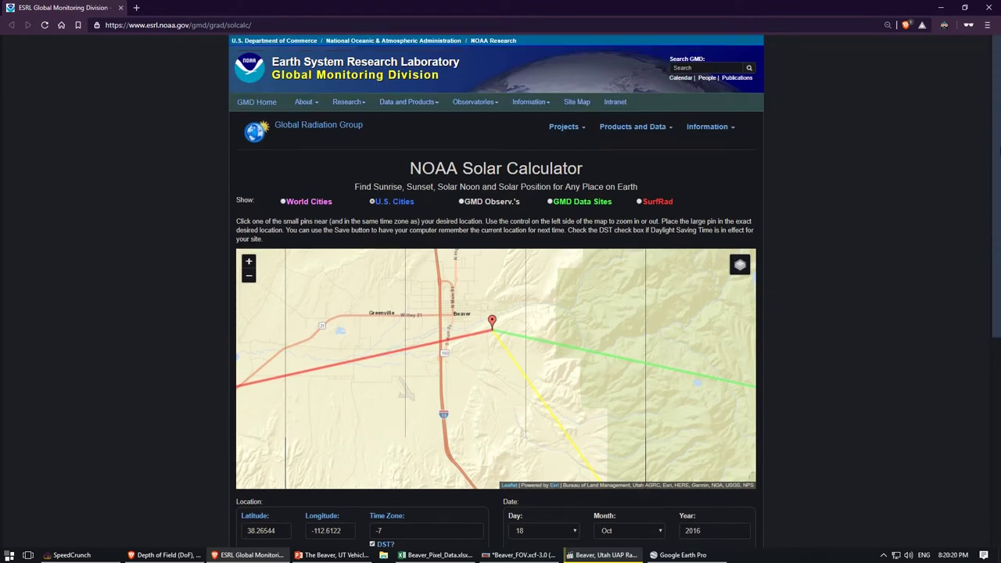
scroll(999, 152, "down", 3)
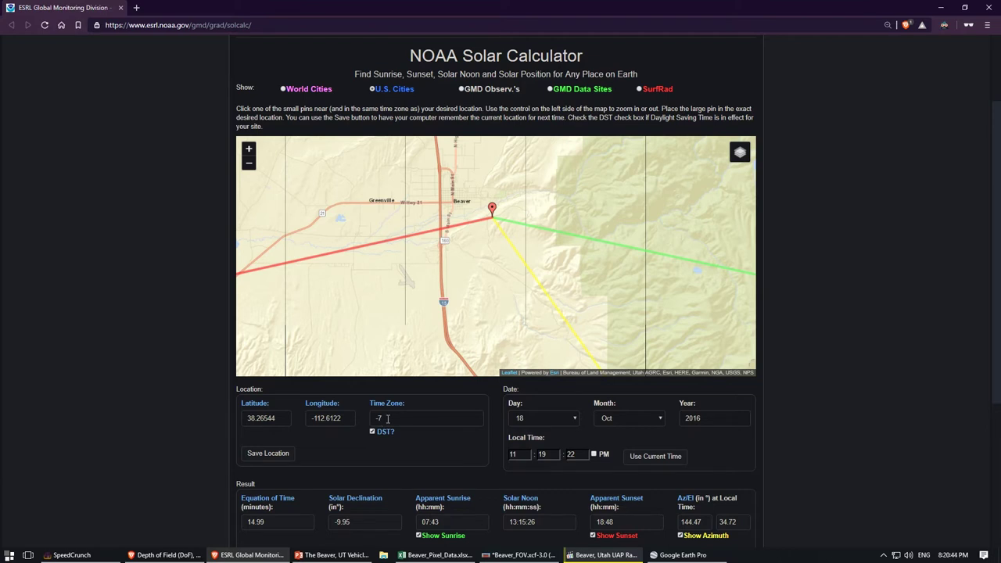
Point out the calculator's time zone value and highlight the solar elevation and azimuth results.
left_click(389, 419)
double_click(738, 522)
left_click_drag(682, 522, 704, 523)
left_click(800, 448)
Switch to Google Earth Pro, fly to the Drone Looking ESE placemark and look around toward the hills.
left_click(675, 553)
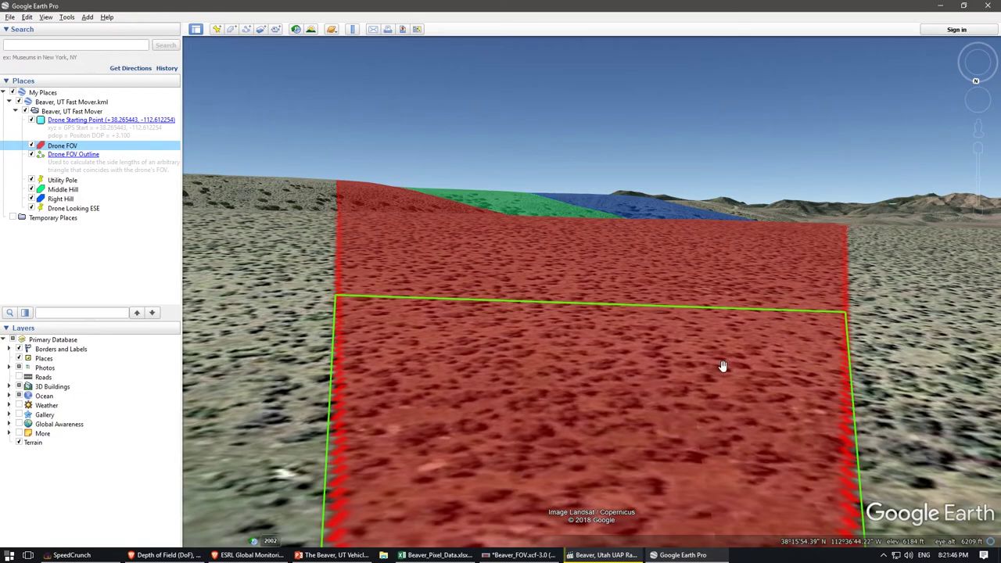
double_click(88, 209)
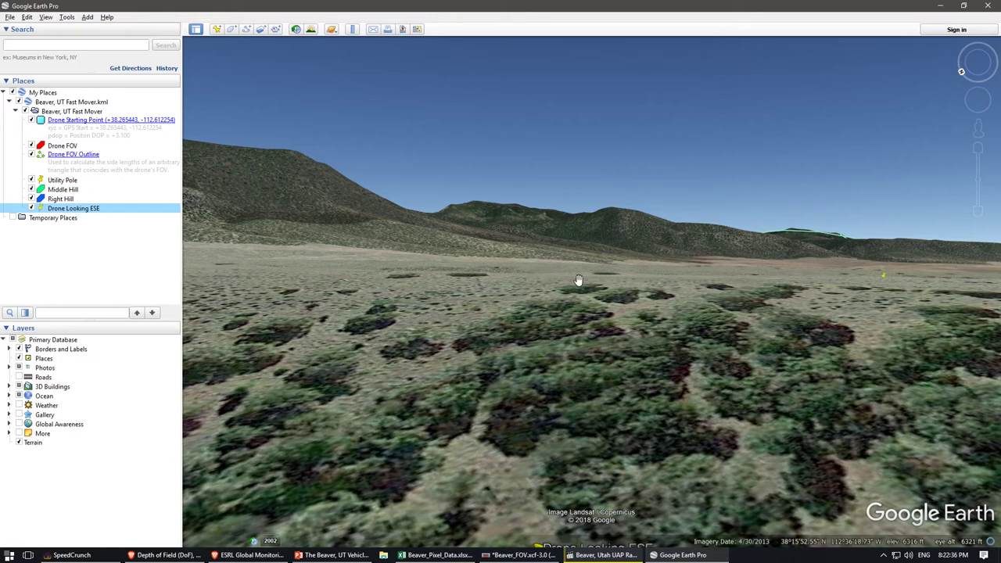
left_click_drag(562, 306, 537, 306)
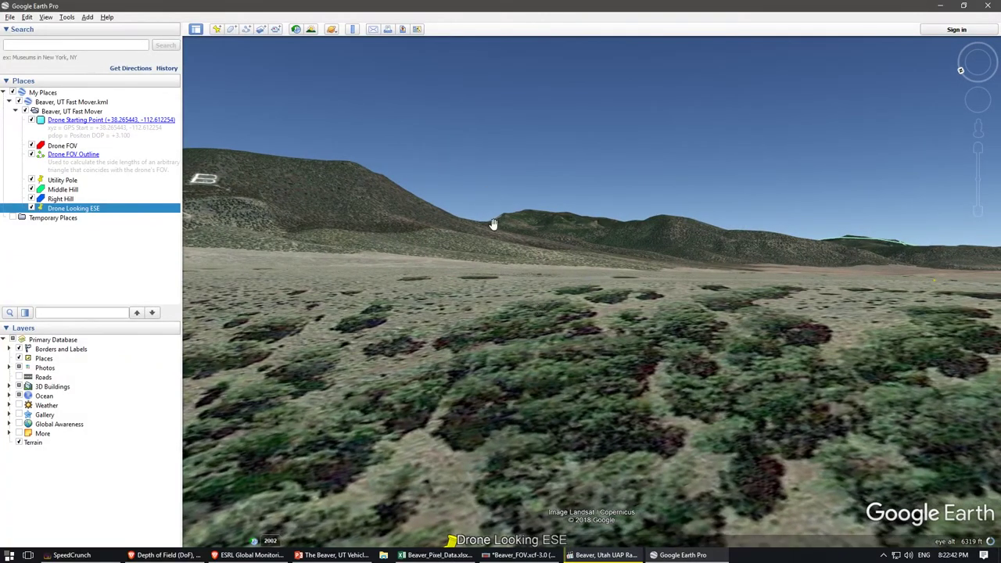
mouse_move(628, 273)
left_mouse_down()
mouse_move(648, 280)
mouse_move(655, 252)
left_mouse_up()
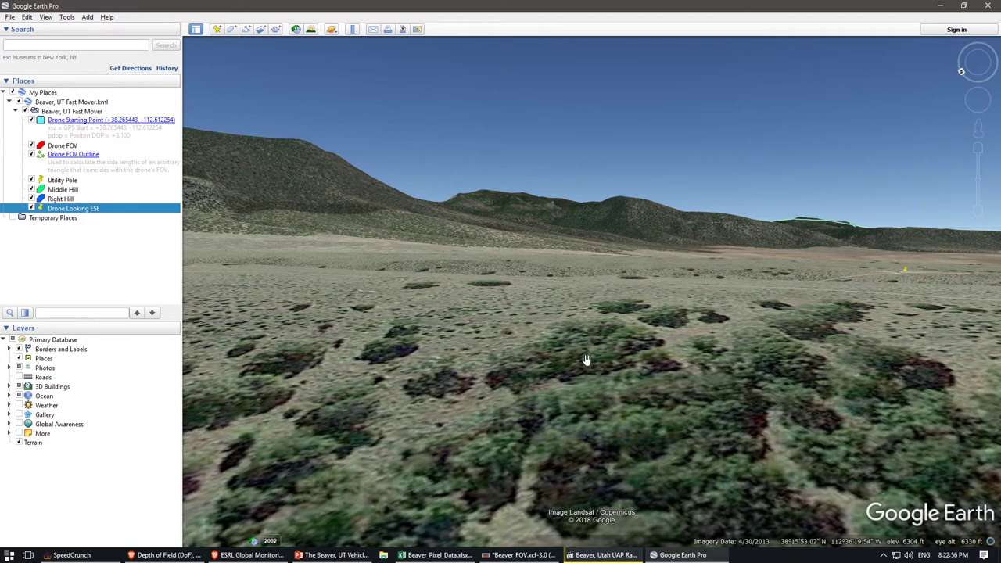
left_click_drag(582, 377, 571, 369)
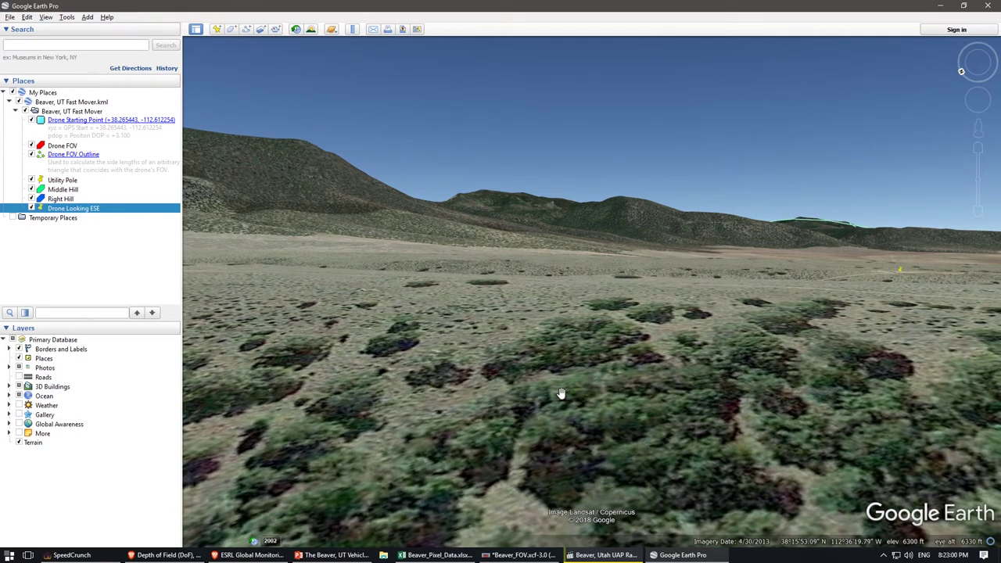
Check the azimuth line from the map pin in the NOAA Solar Calculator, then return to the Google Earth view.
left_click(247, 557)
left_click(257, 514)
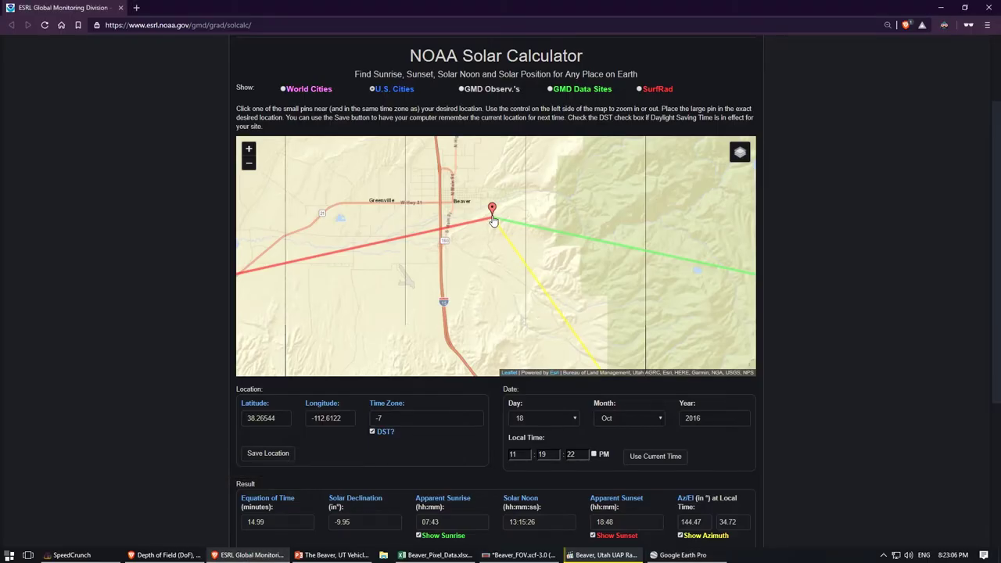
left_click(264, 556)
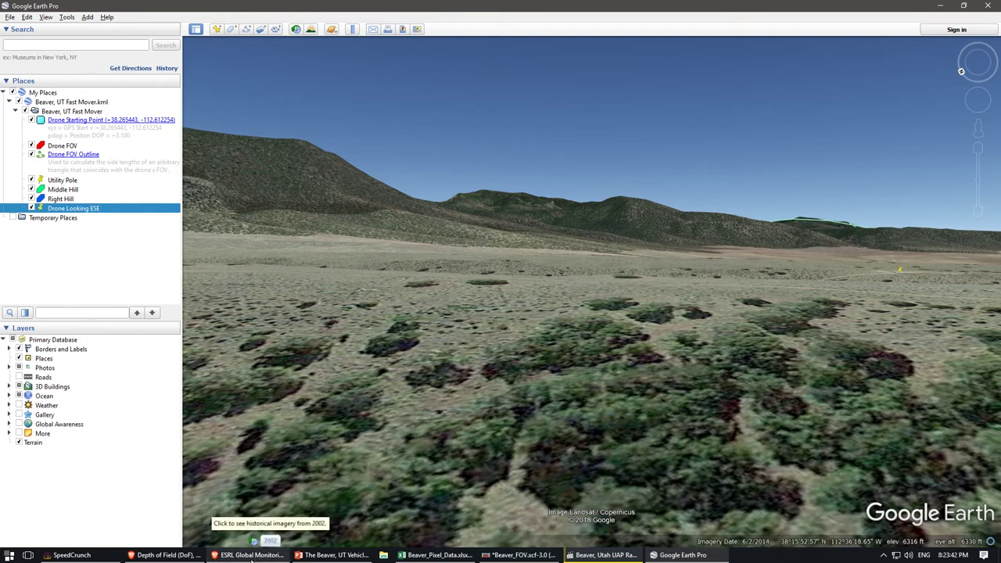
mouse_move(252, 557)
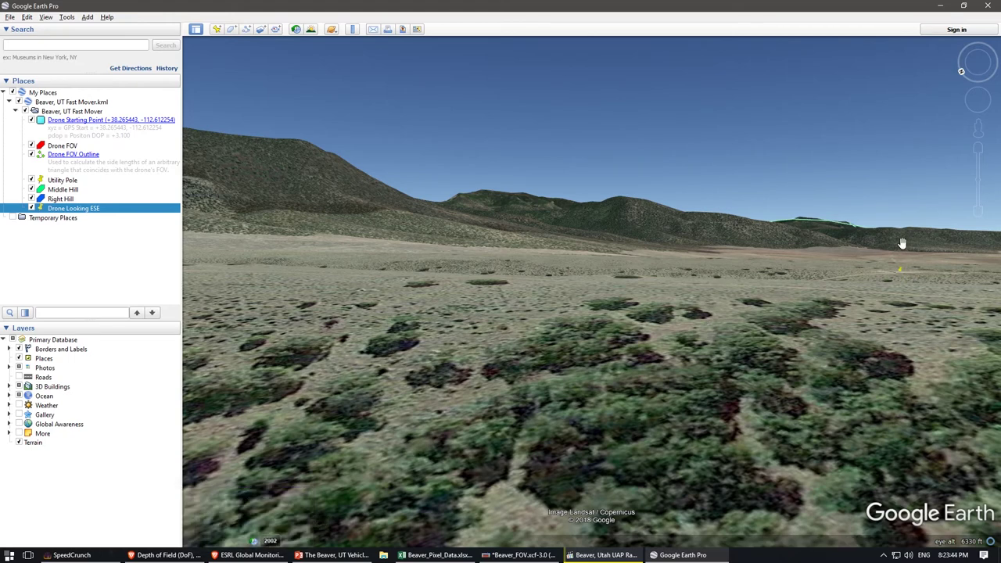
mouse_move(970, 103)
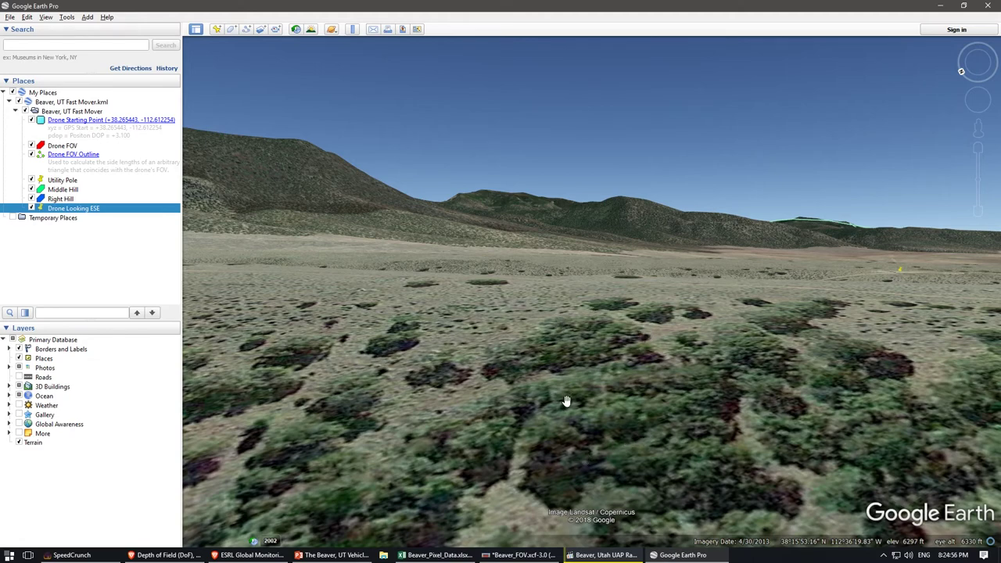
Switch to the raw drone footage in the media player and seek to about 01:49.
left_click(604, 555)
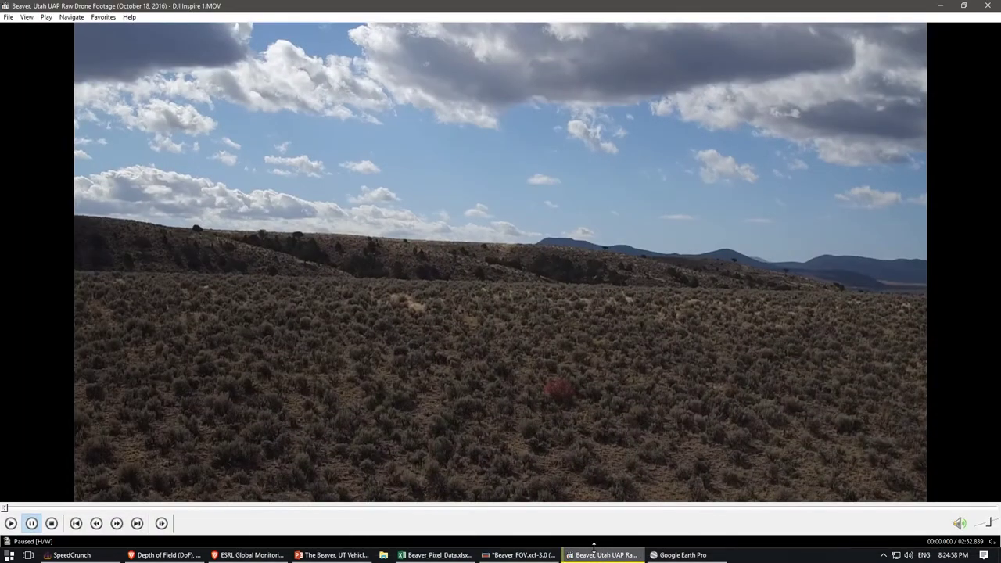
left_click(657, 510)
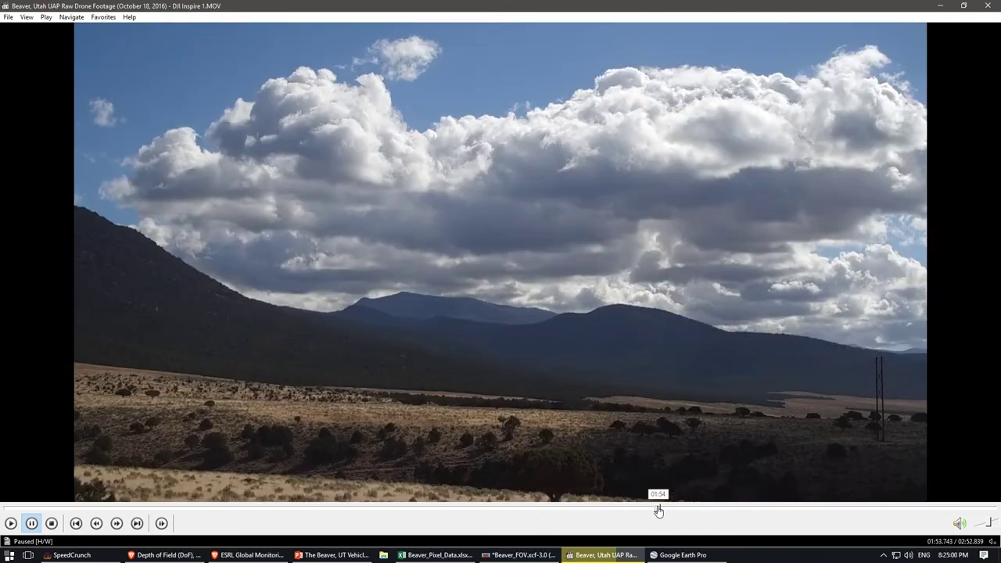
left_click(549, 510)
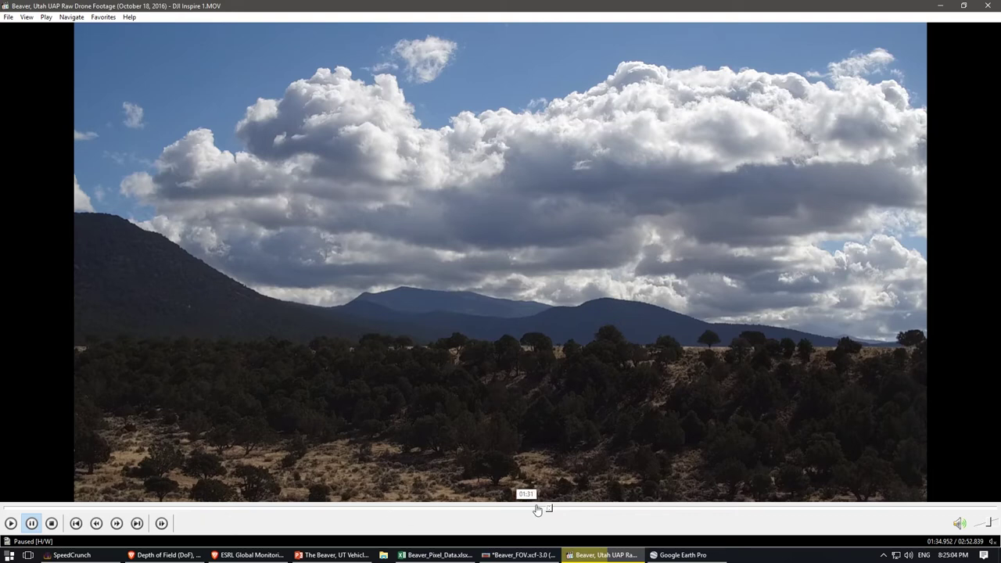
left_click(540, 510)
left_click(539, 509)
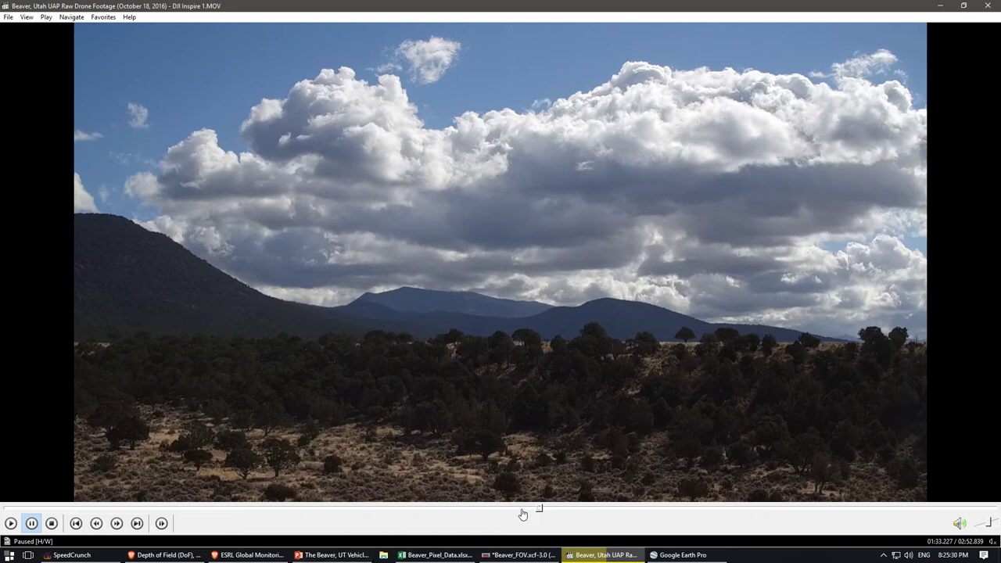
left_click_drag(539, 510, 631, 513)
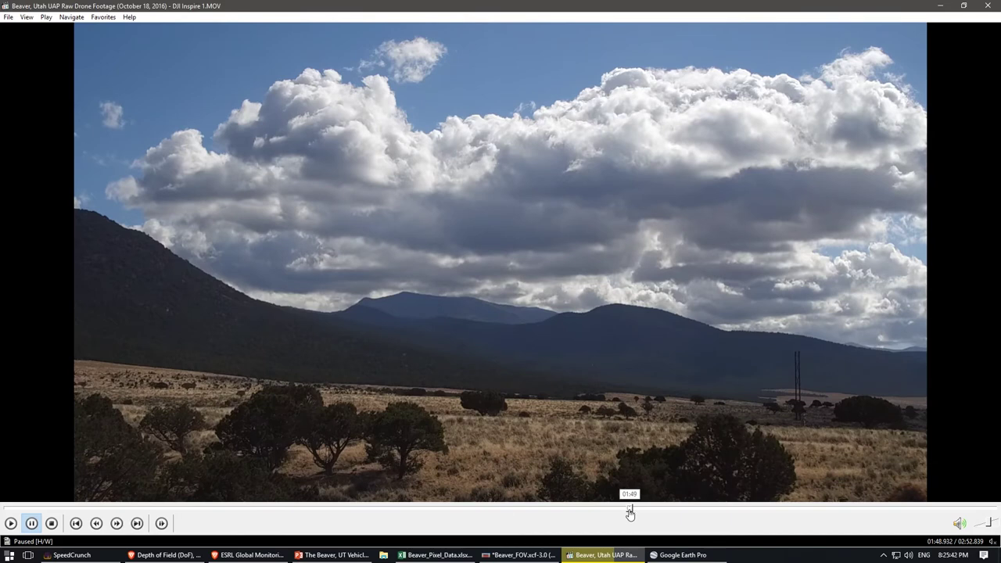
Advance the paused footage frame by frame to about 01:49.54 to follow the object crossing the hills.
key("ctrl+Right")
key("ctrl+Right")
key("ctrl+Right")
key("ctrl+Right")
key("ctrl+Right")
key("ctrl+Right")
key("ctrl+Right")
key("ctrl+Right")
key("ctrl+Right")
key("ctrl+Right")
key("ctrl+Right")
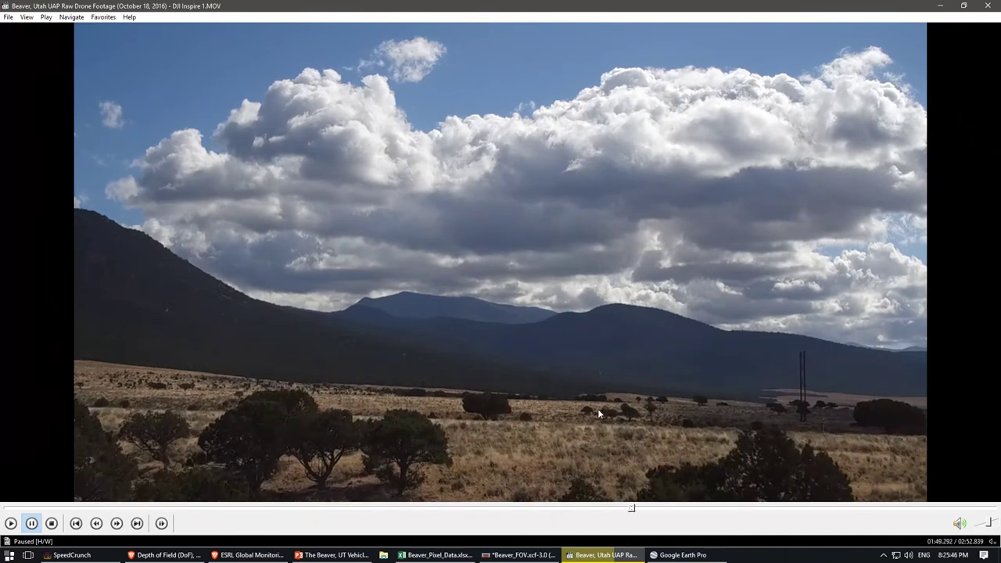
key("ctrl+Right")
key("ctrl+Right")
key("ctrl+Right")
key("ctrl+Right")
key("ctrl+Right")
key("ctrl+Right")
key("ctrl+Right")
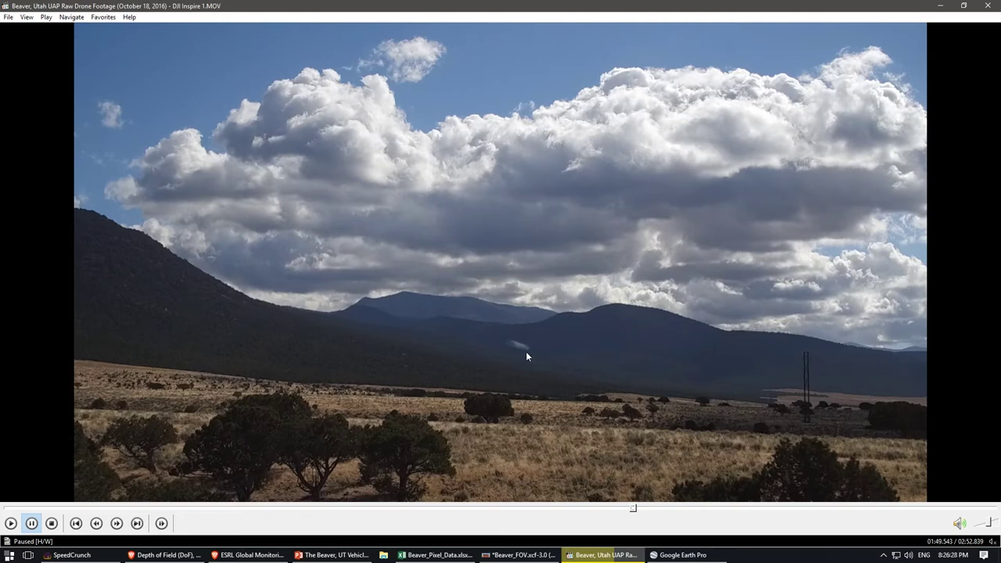
Move back and forth through the frames around 01:49.5 to compare the object's brightness and shape.
key("ctrl+Left")
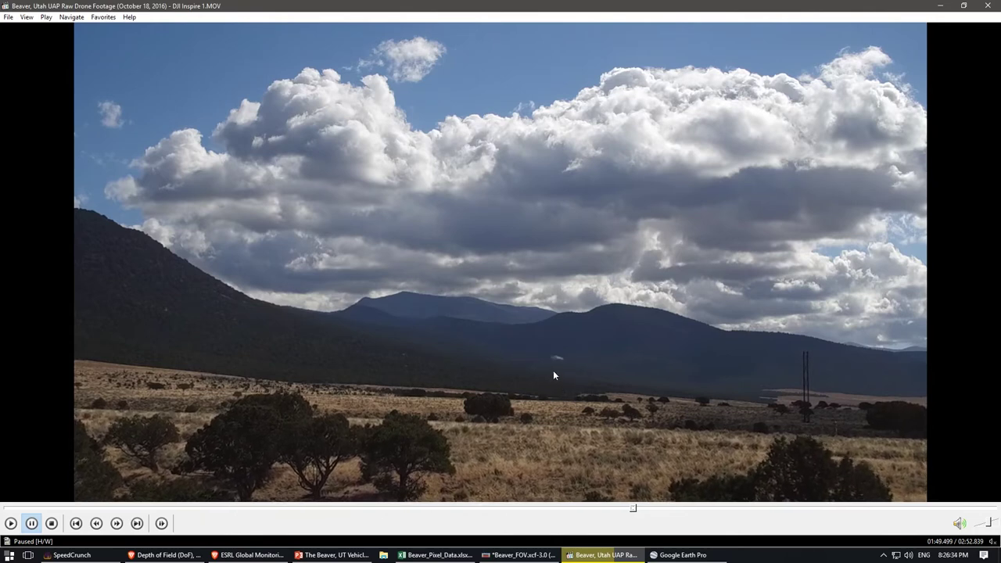
key("ctrl+Right")
key("ctrl+Right")
key("ctrl+Left")
key("ctrl+Right")
key("ctrl+Right")
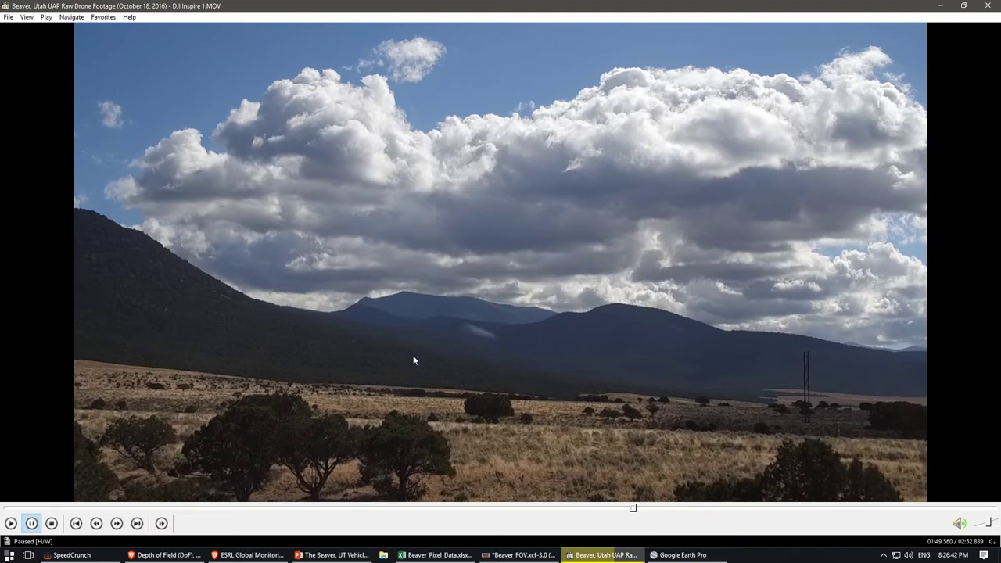
key("ctrl+Left")
key("ctrl+Left")
key("ctrl+Left")
key("ctrl+Left")
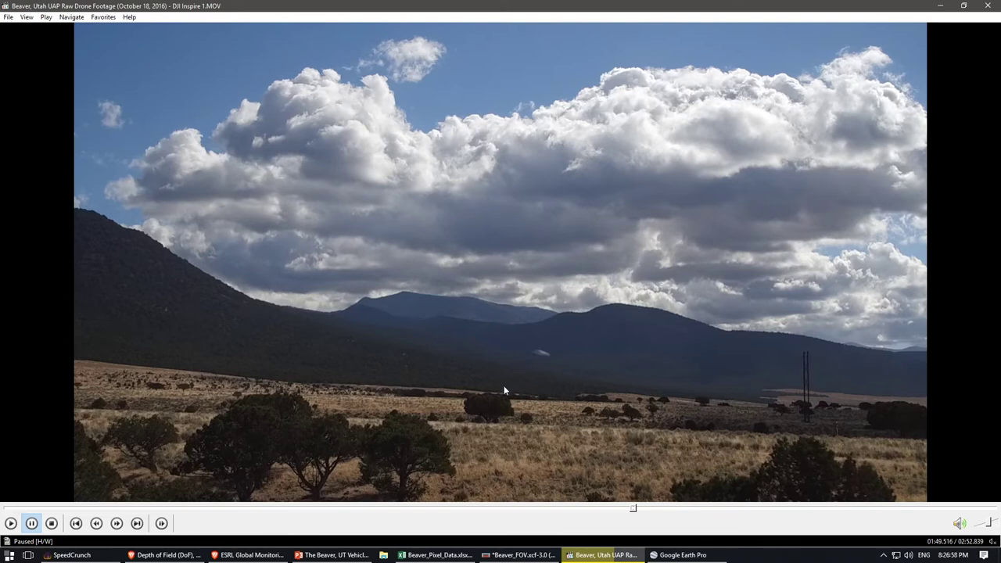
key("ctrl+Right")
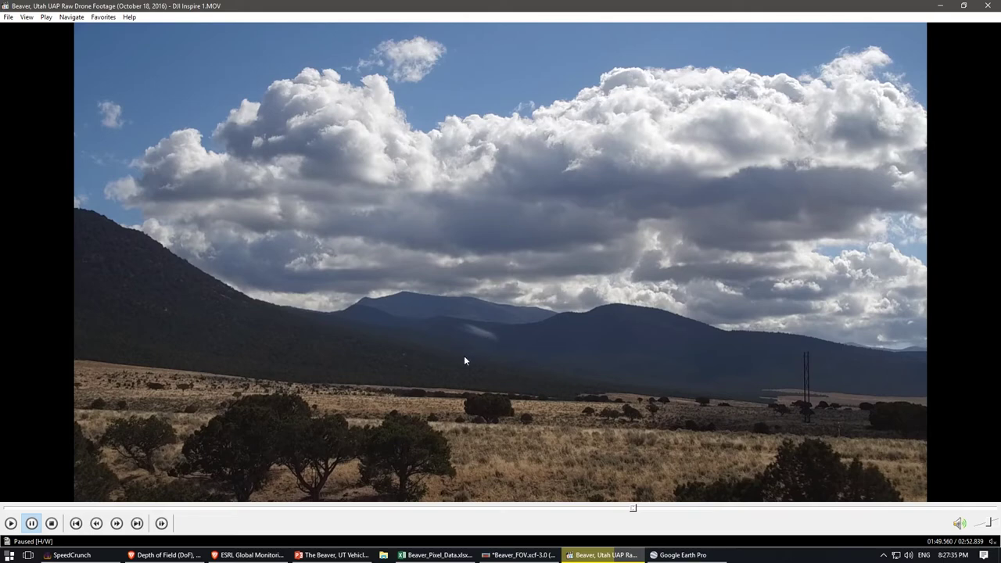
Jump the paused drone footage back to about 01:34, then scrub forward to about 01:49.6, where the object crosses.
key("Left")
key("Left")
key("Left")
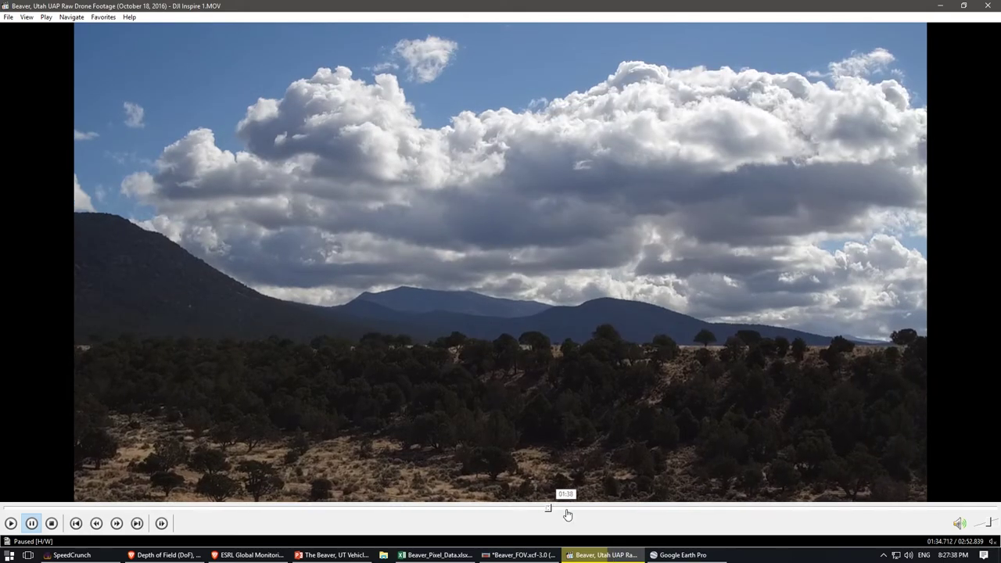
left_click(575, 511)
left_click_drag(575, 510, 633, 514)
key("ctrl+Left")
key("ctrl+Left")
key("ctrl+Left")
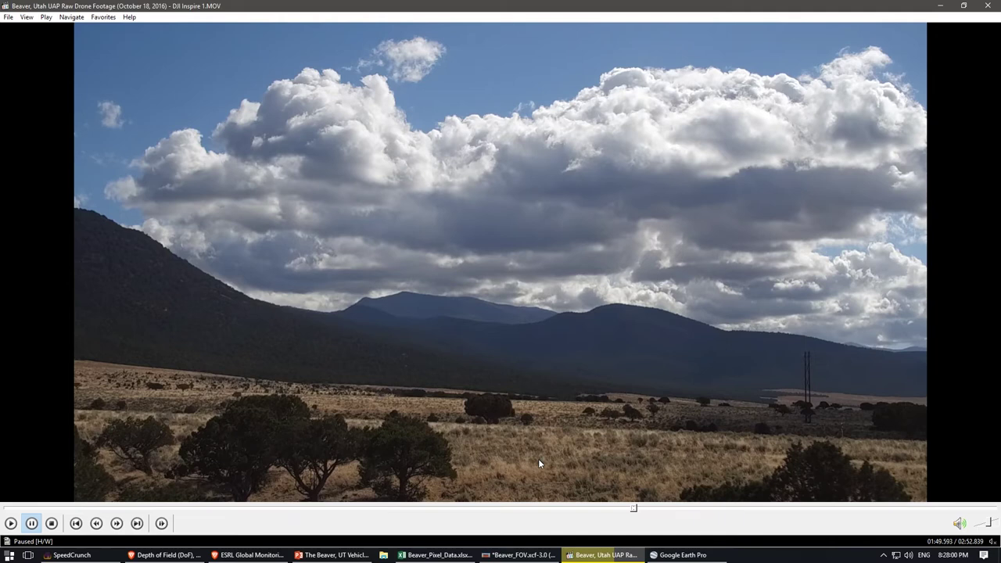
Step frame by frame between about 01:49.49 and 01:49.54 to follow the object across the dark hills.
key("ctrl+Left")
key("ctrl+Left")
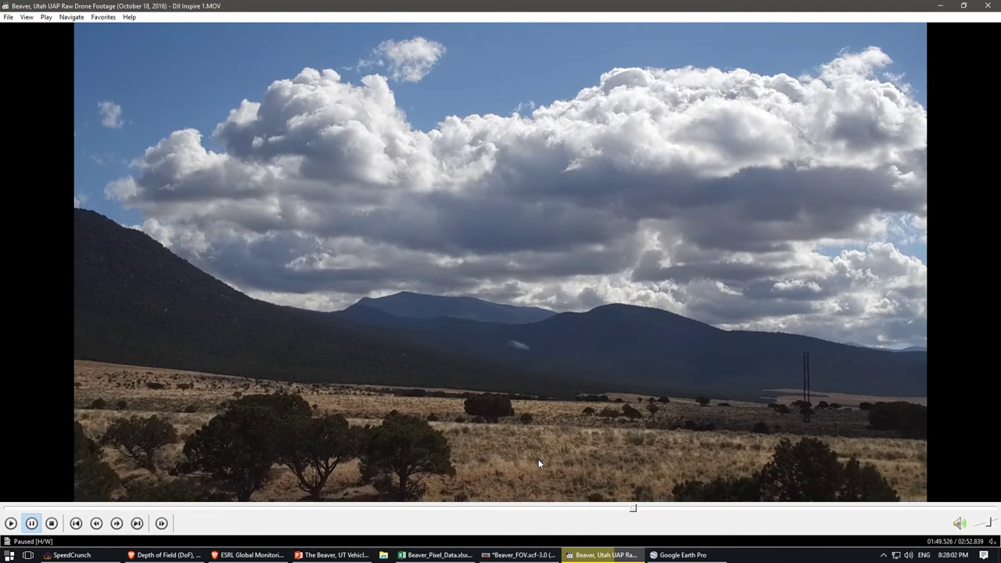
key("ctrl+Left")
key("ctrl+Left")
key("ctrl+Right")
key("ctrl+Right")
key("ctrl+Right")
key("ctrl+Left")
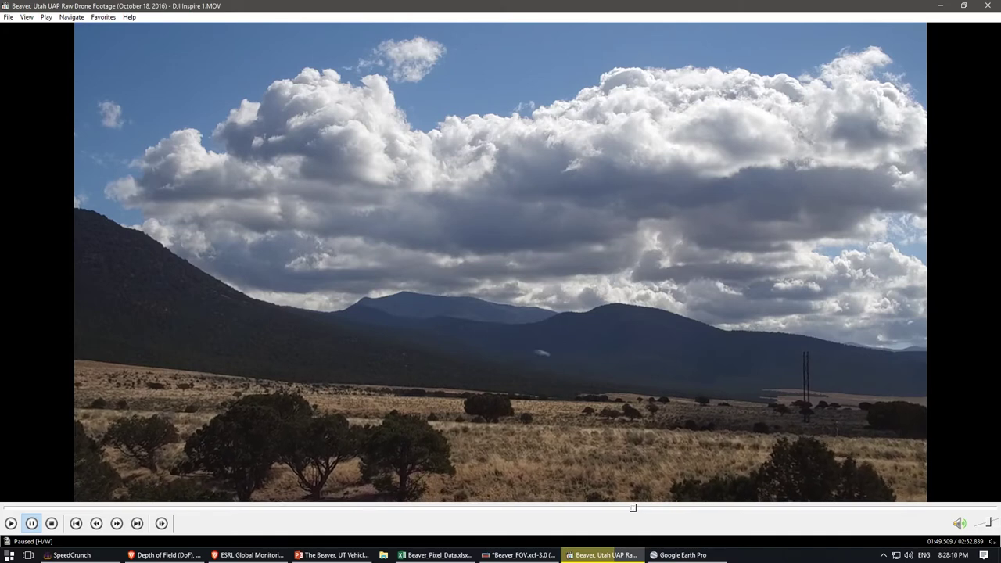
key("ctrl+Right")
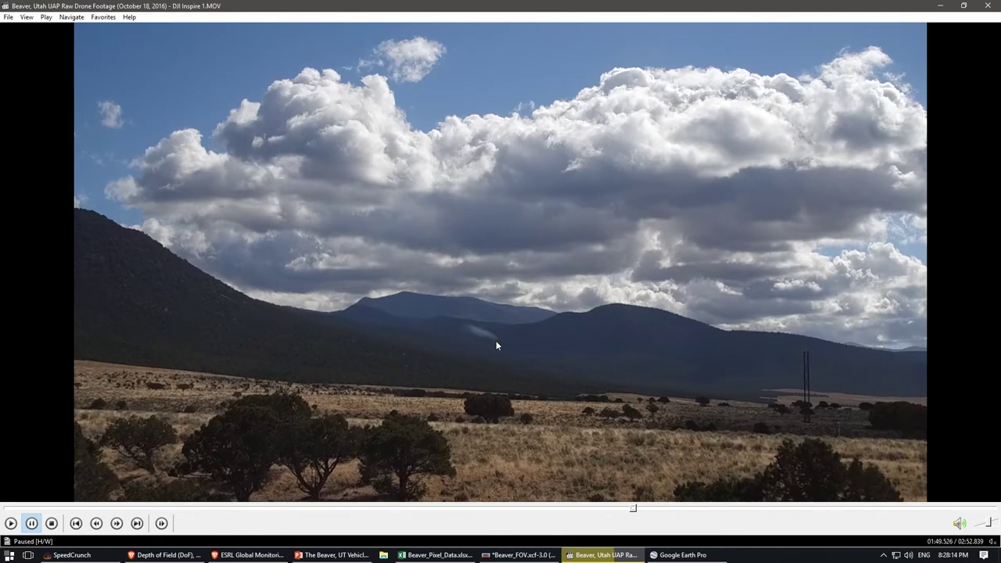
key("ctrl+Left")
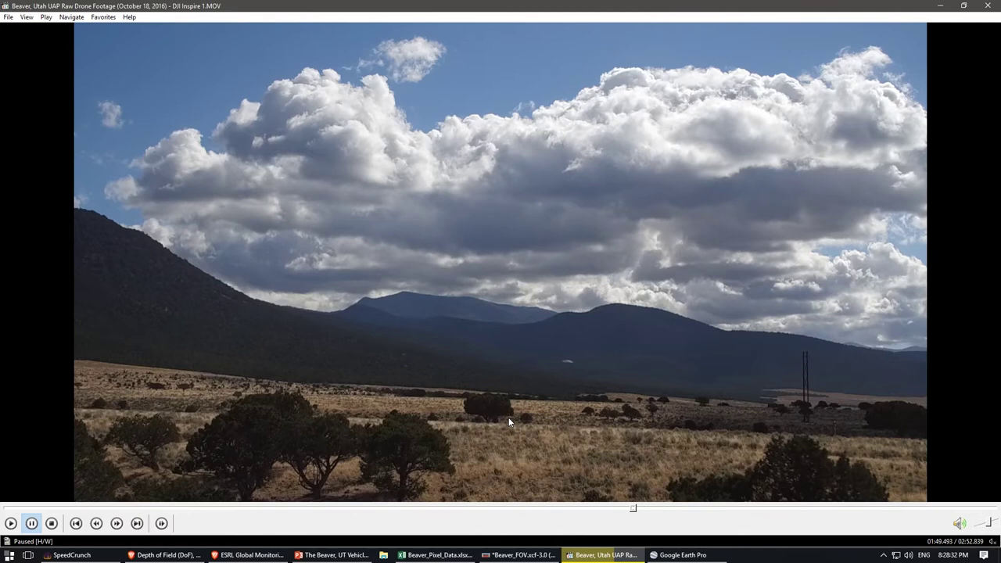
key("ctrl+Right")
key("ctrl+Right")
key("ctrl+Left")
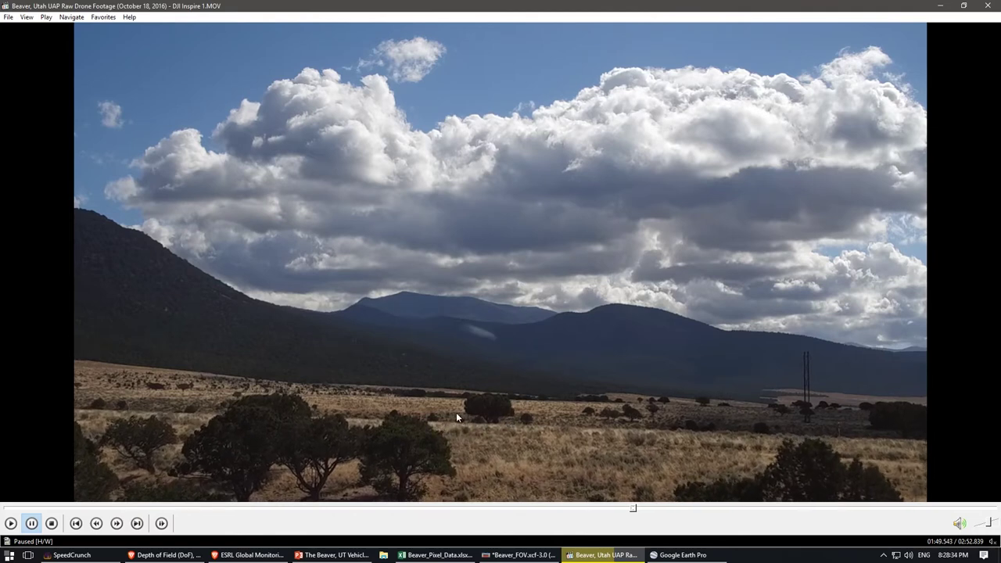
key("ctrl+Left")
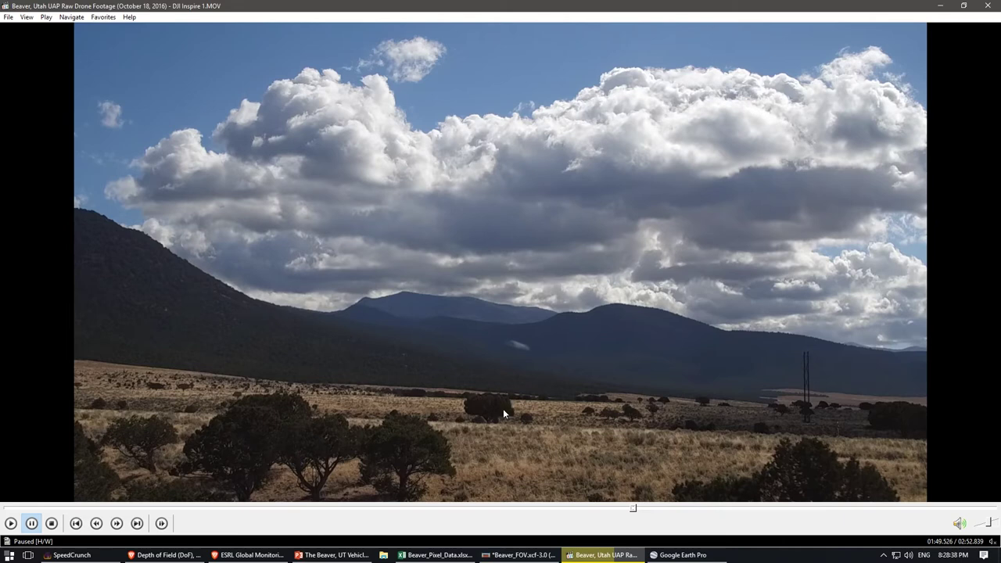
Sweep repeatedly backward and forward through the frames up to 01:49.56 to compare the object's position, blur and brightness.
key("ctrl+Right")
key("ctrl+Left")
key("ctrl+Left")
key("ctrl+Left")
key("ctrl+Left")
key("ctrl+Left")
key("ctrl+Right")
key("ctrl+Right")
key("ctrl+Right")
key("ctrl+Right")
key("ctrl+Right")
key("ctrl+Right")
key("ctrl+Left")
key("ctrl+Left")
key("ctrl+Left")
key("ctrl+Left")
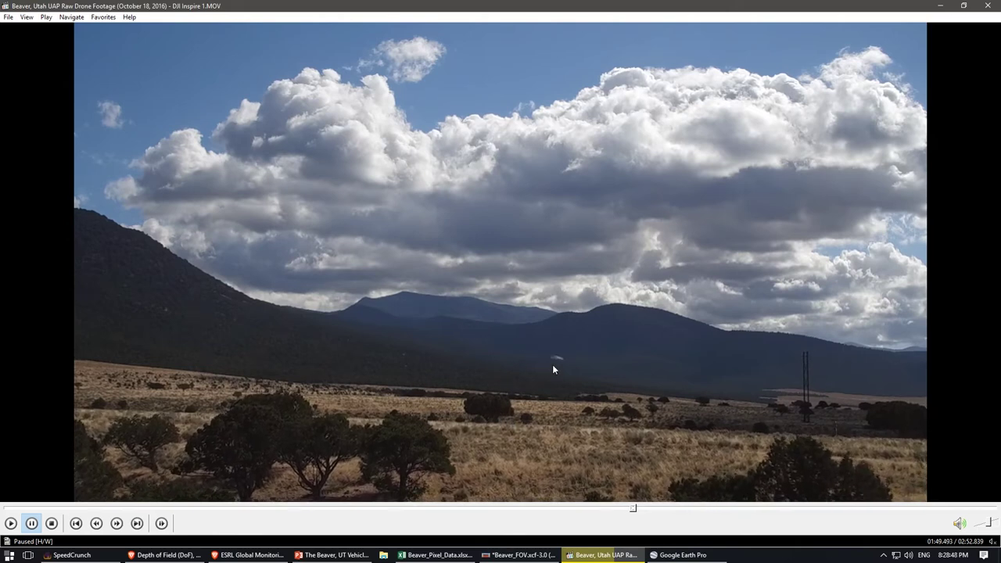
key("ctrl+Right")
key("ctrl+Right")
key("ctrl+Right")
key("ctrl+Right")
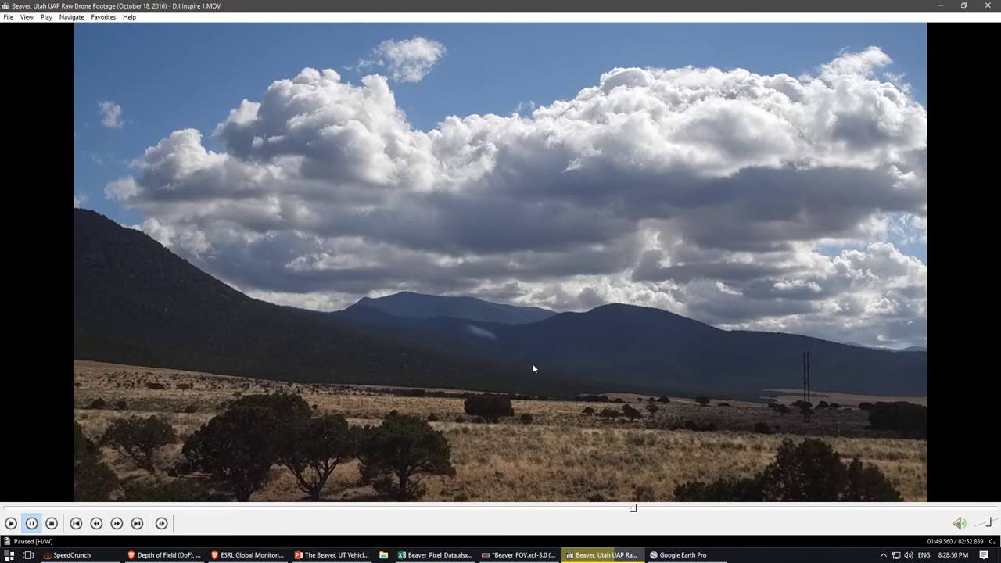
key("ctrl+Left")
key("ctrl+Left")
key("ctrl+Left")
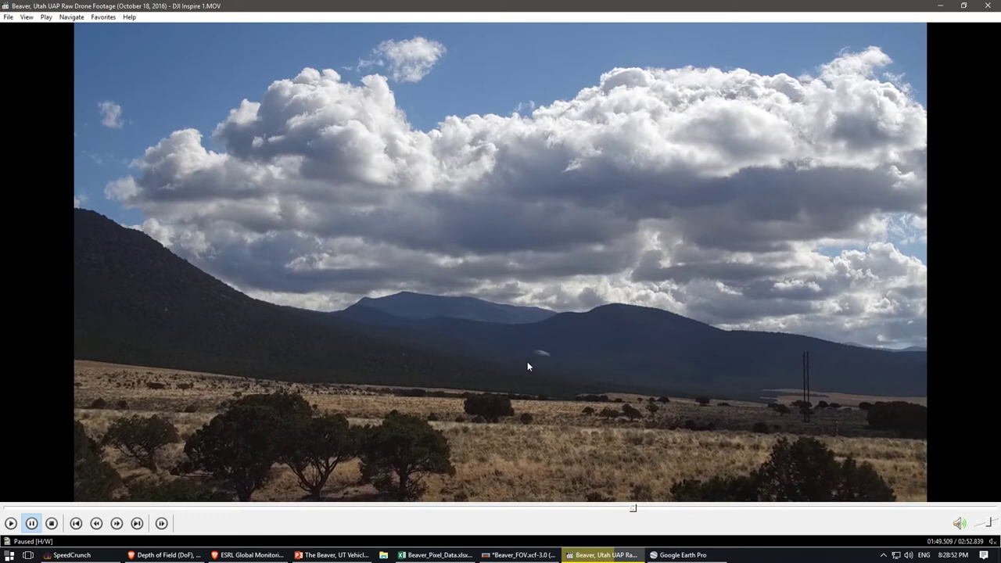
key("ctrl+Right")
key("ctrl+Right")
key("ctrl+Right")
key("ctrl+Left")
key("ctrl+Left")
key("ctrl+Left")
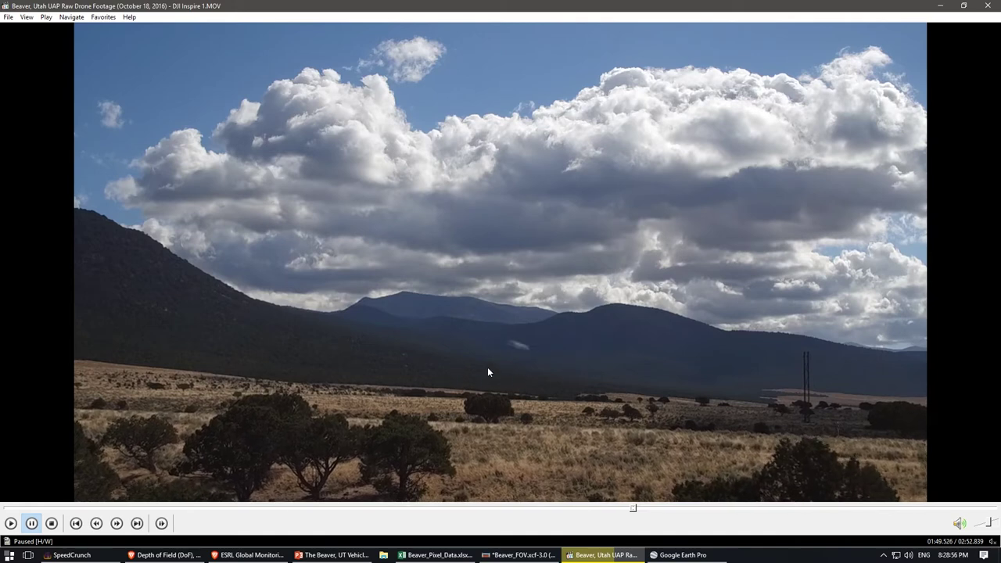
key("ctrl+Right")
key("ctrl+Right")
key("ctrl+Right")
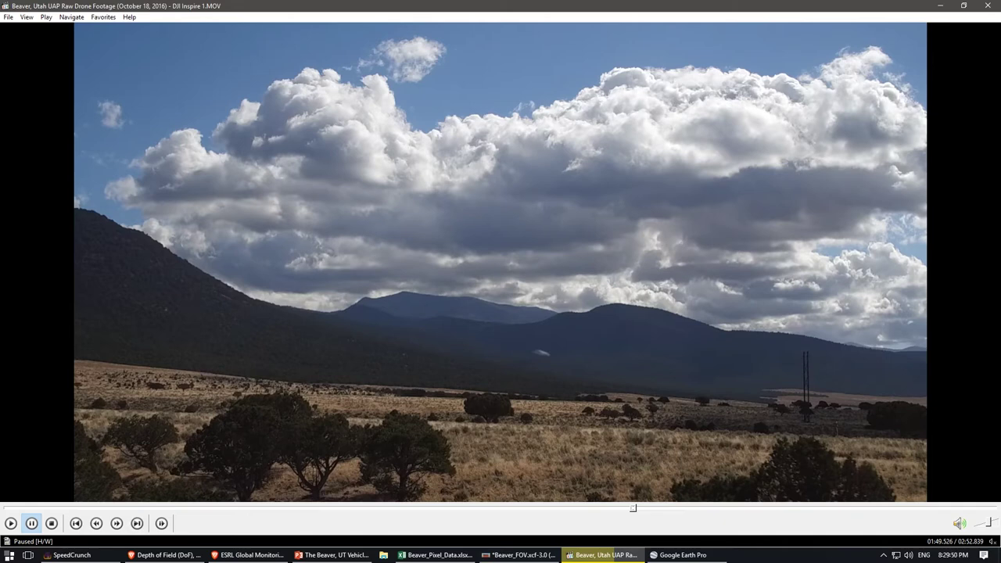
Jump ahead to about 02:04.5, go back to about 01:34.5, and scrub to about 01:44 to compare the terrain lighting.
key("Right")
key("Right")
key("Right")
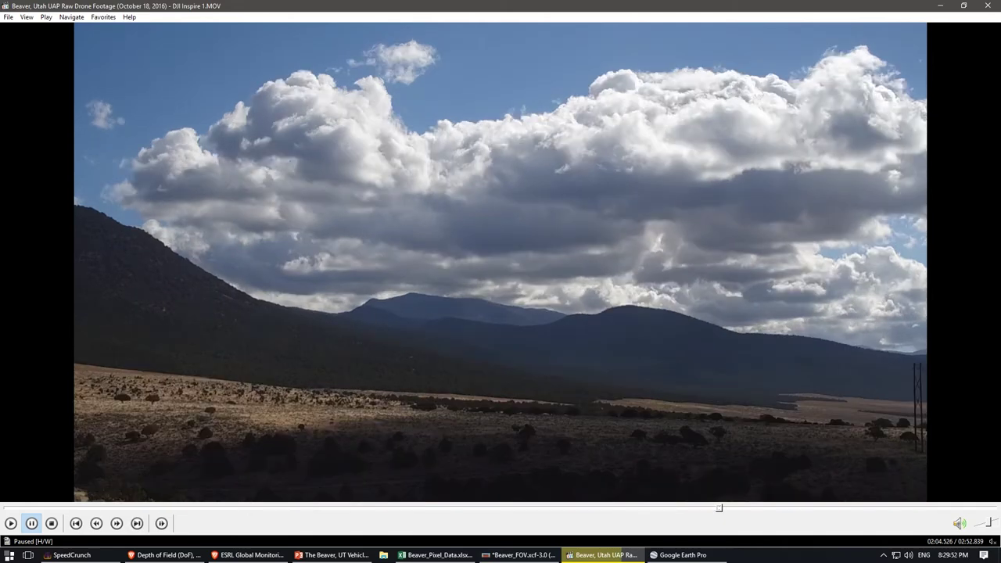
key("Left")
key("Left")
key("Left")
key("Left")
key("Left")
key("Left")
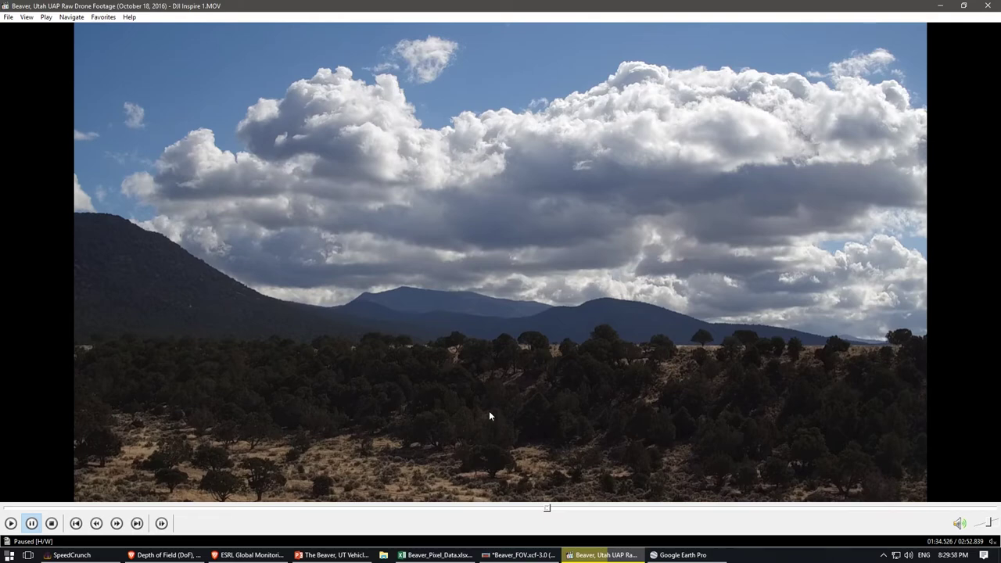
left_click(564, 509)
left_click_drag(579, 516, 604, 514)
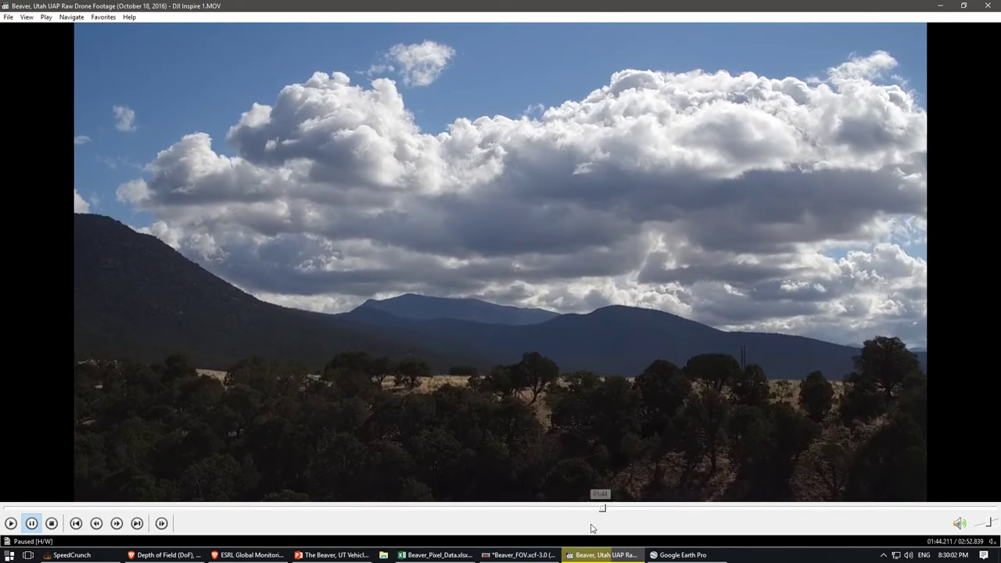
View the Frame 6527 still from the Frames folder full screen, magnify the object to 2000%, and close the viewer.
mouse_move(490, 560)
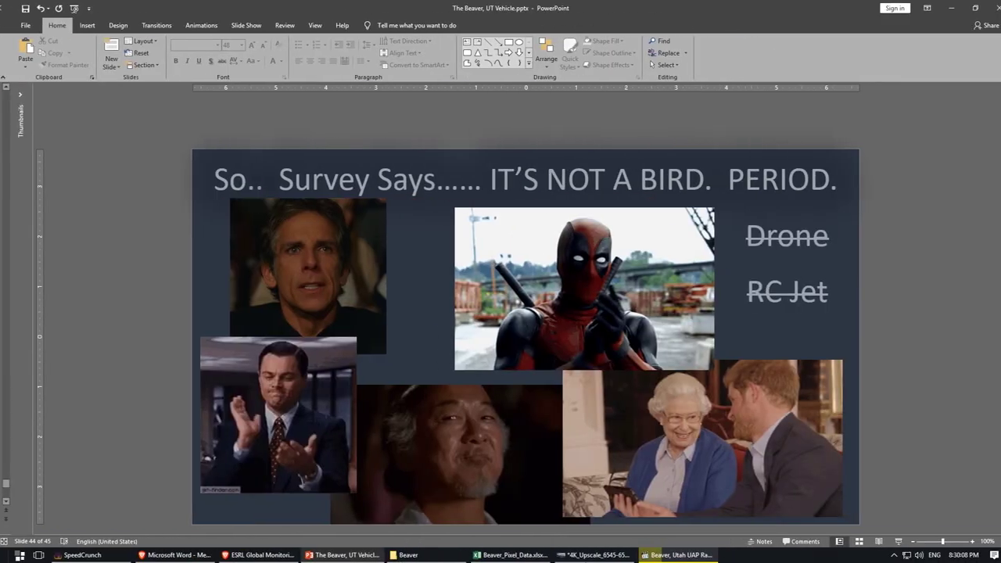
mouse_move(580, 560)
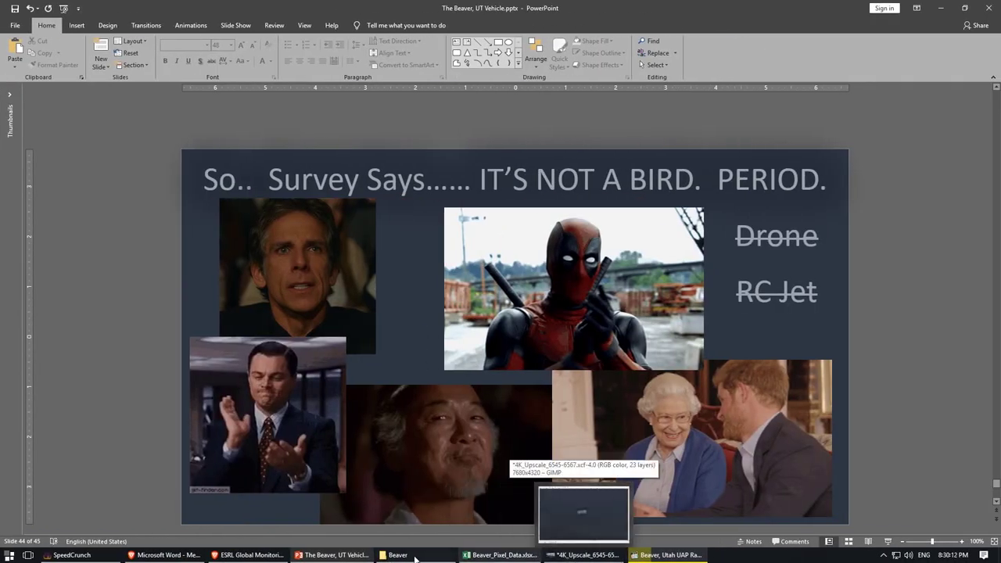
mouse_move(378, 558)
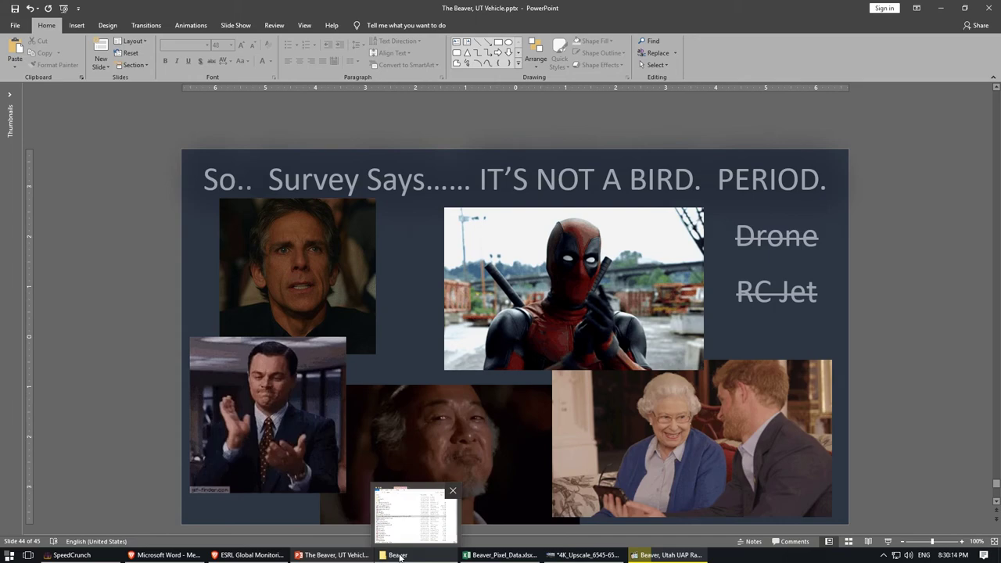
left_click(400, 556)
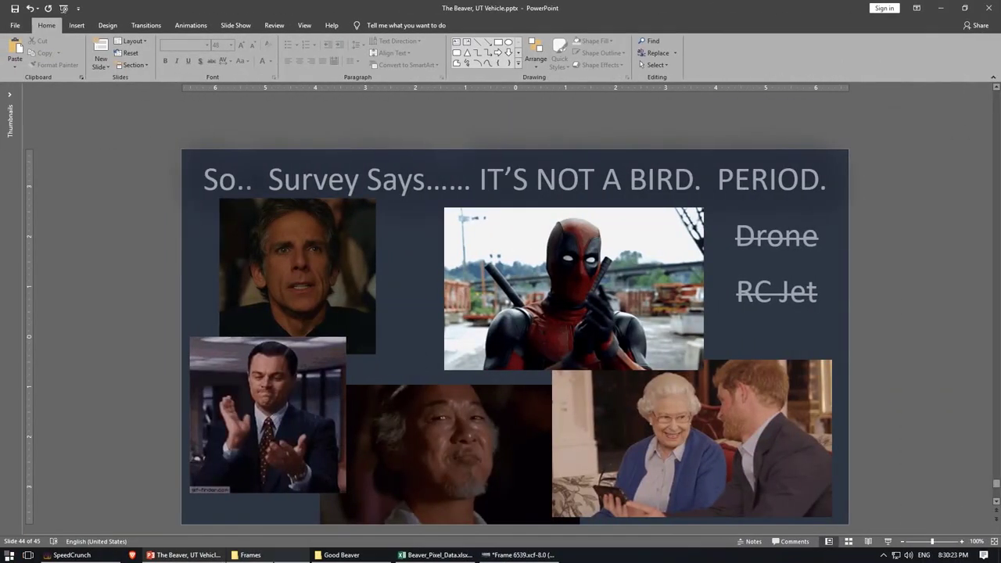
left_click(251, 555)
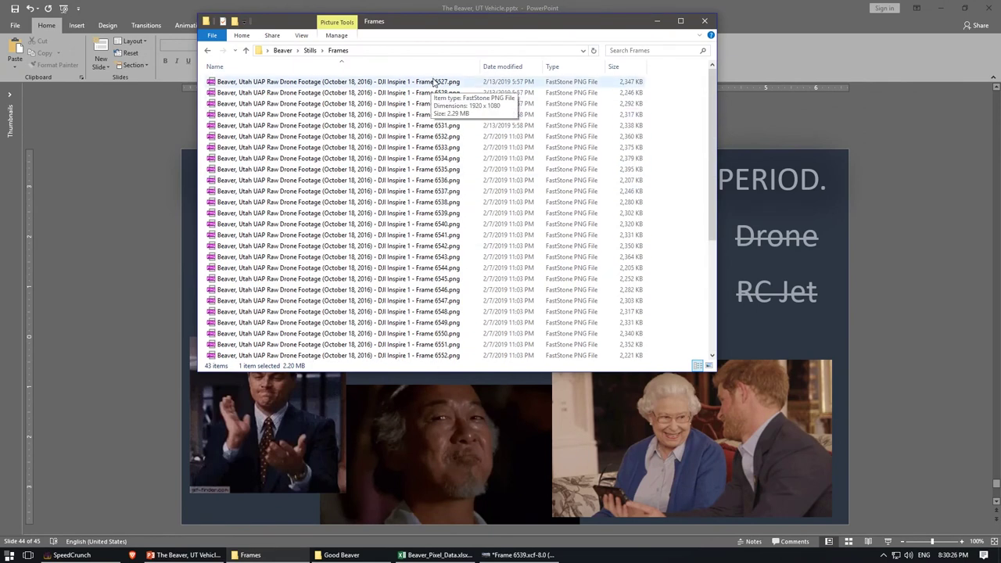
left_click(428, 82)
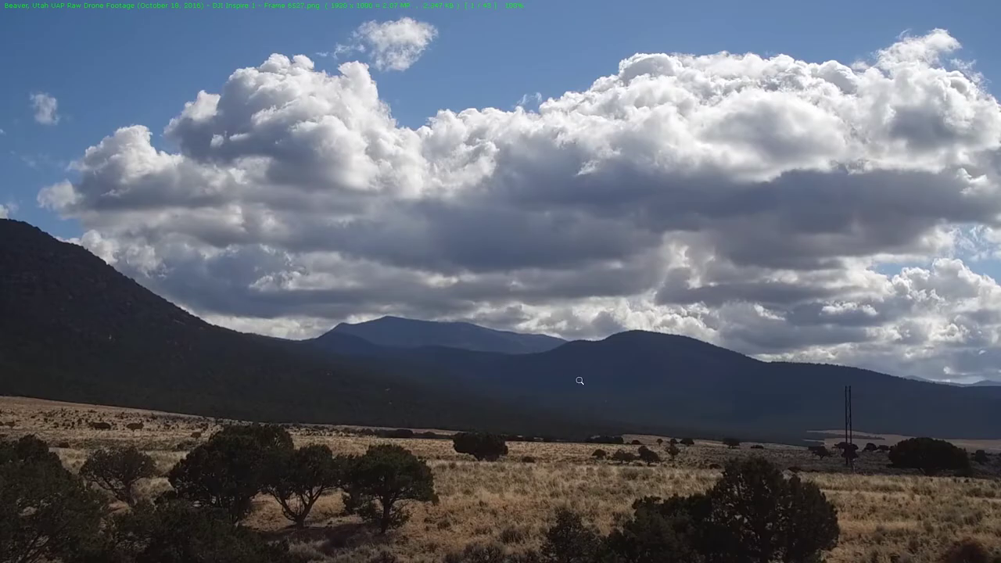
scroll(609, 409, "up", 10)
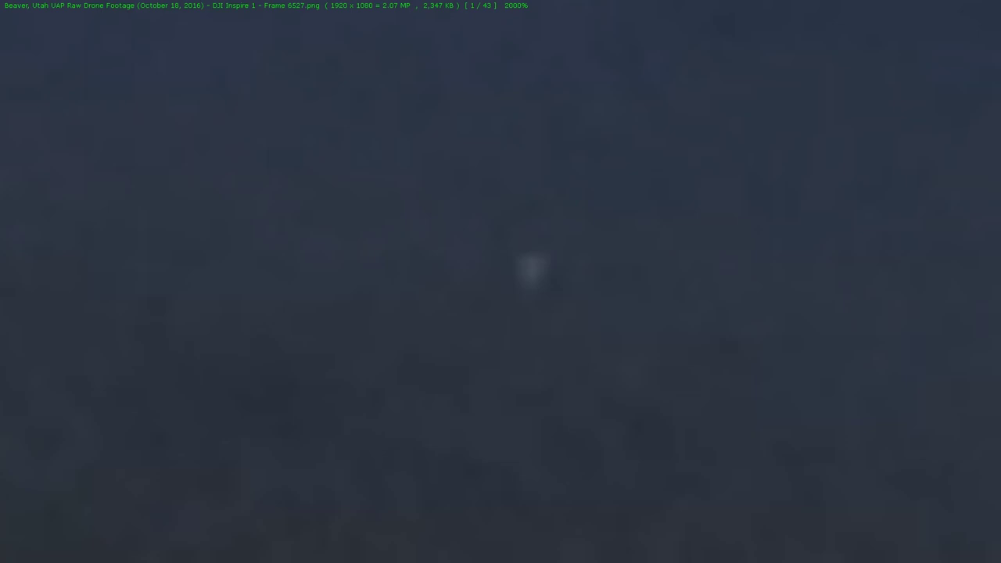
scroll(541, 309, "down", 10)
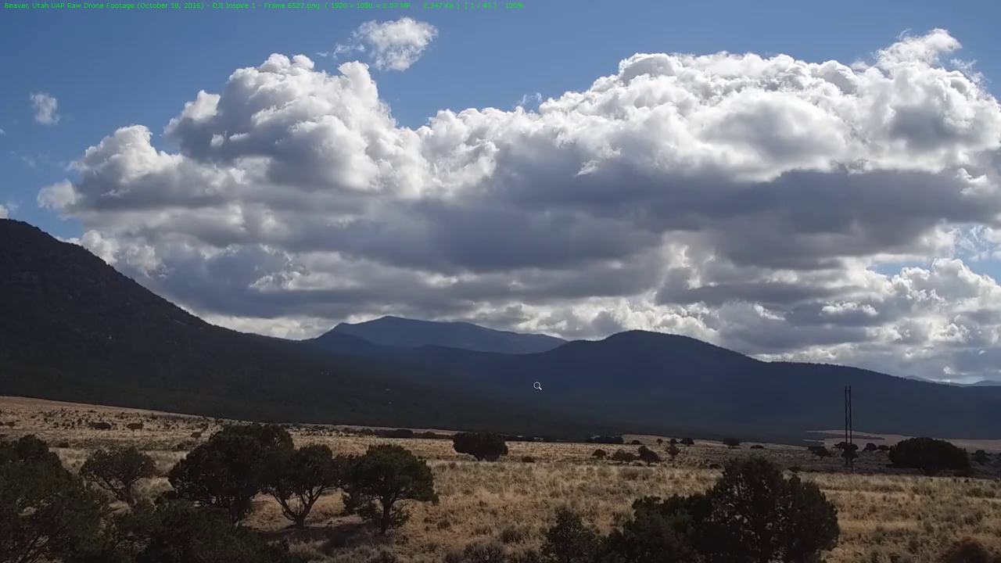
key("Escape")
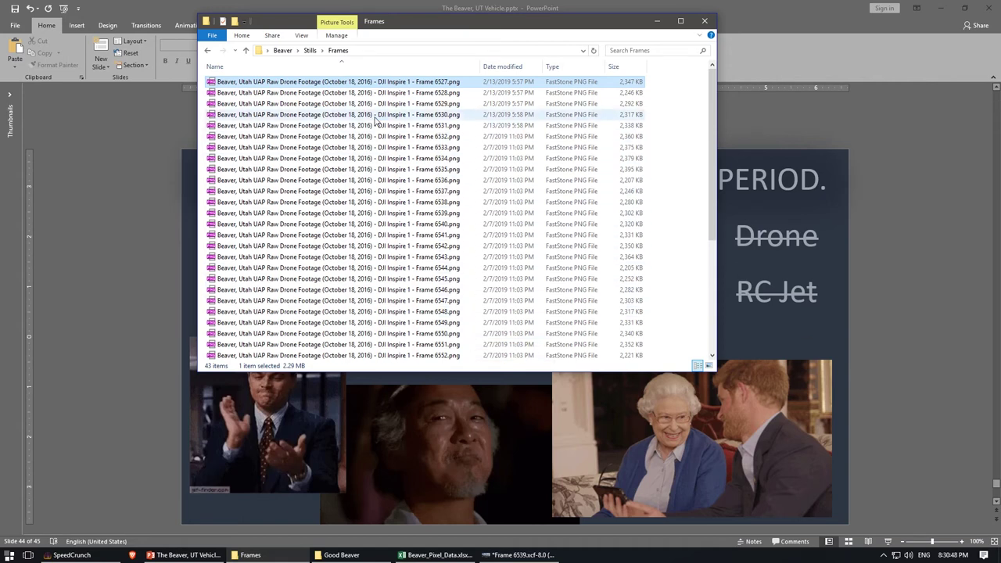
Open the Frame 6527 still from the Frames folder in GIMP, and maximize its image window with the folder out of the way.
mouse_move(259, 558)
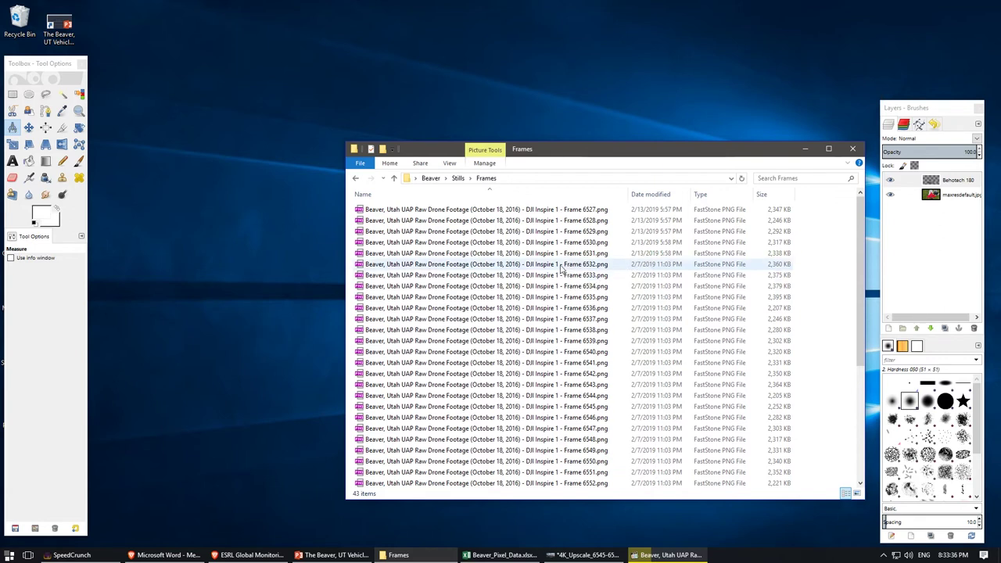
right_click(577, 214)
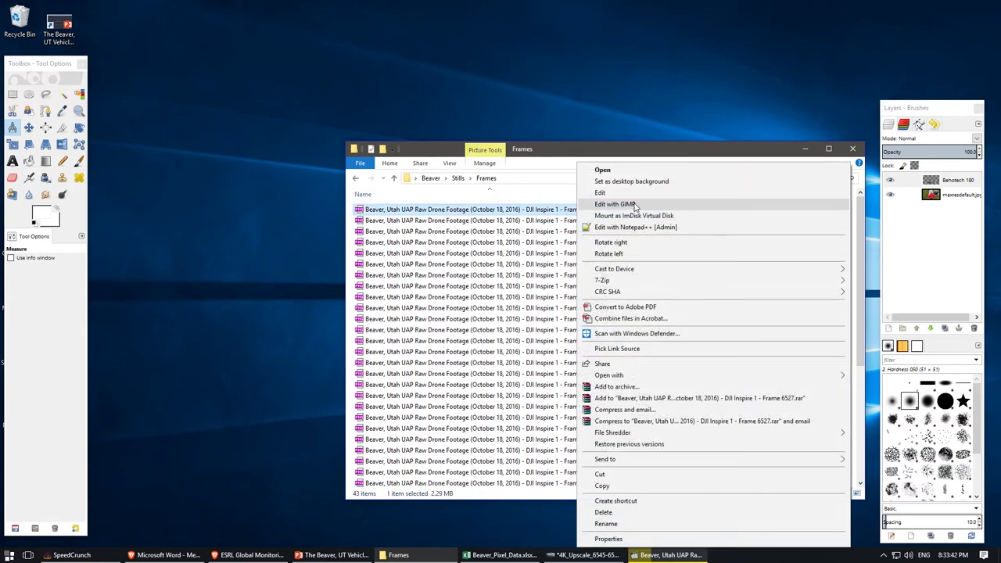
left_click(616, 204)
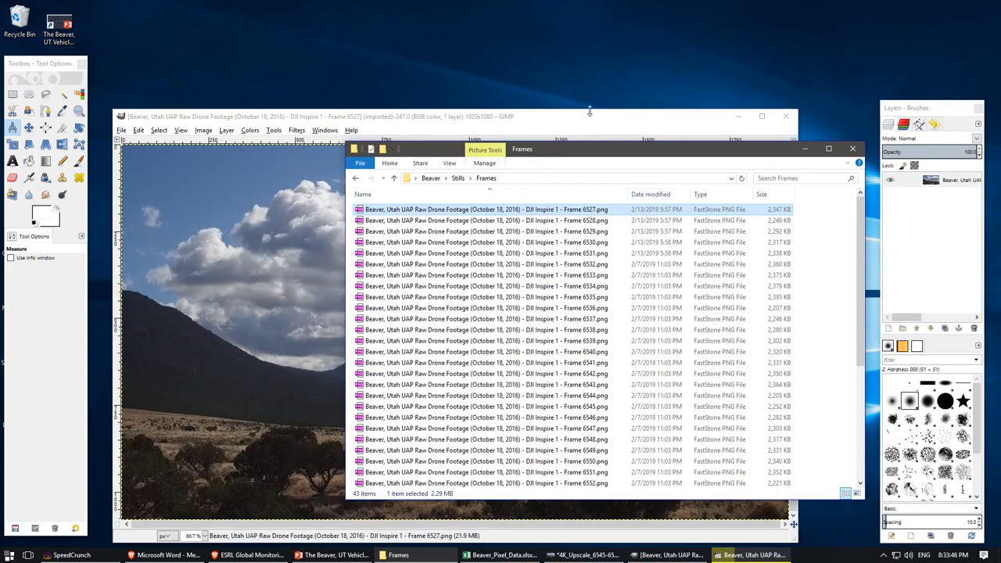
left_click(806, 149)
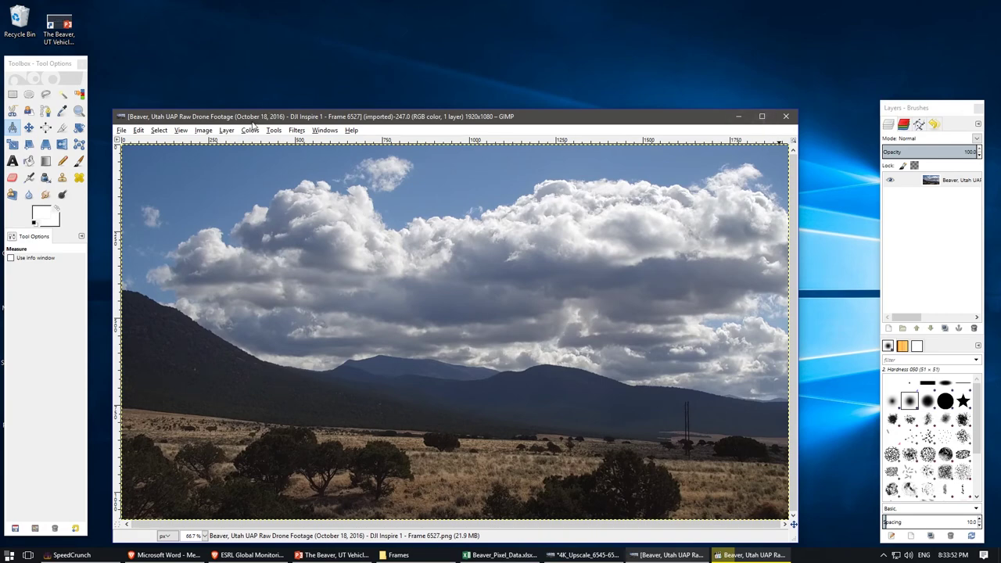
left_click(762, 115)
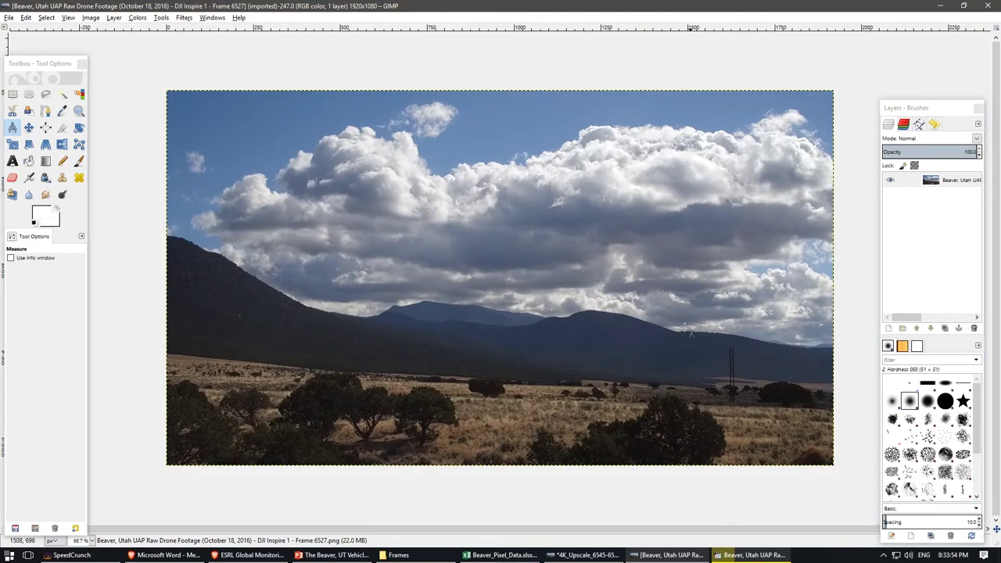
Examine the faint object against the lower hillside in Frame 6527 at magnifications from 200% to 1100%.
key("2")
scroll(586, 372, "up", 1)
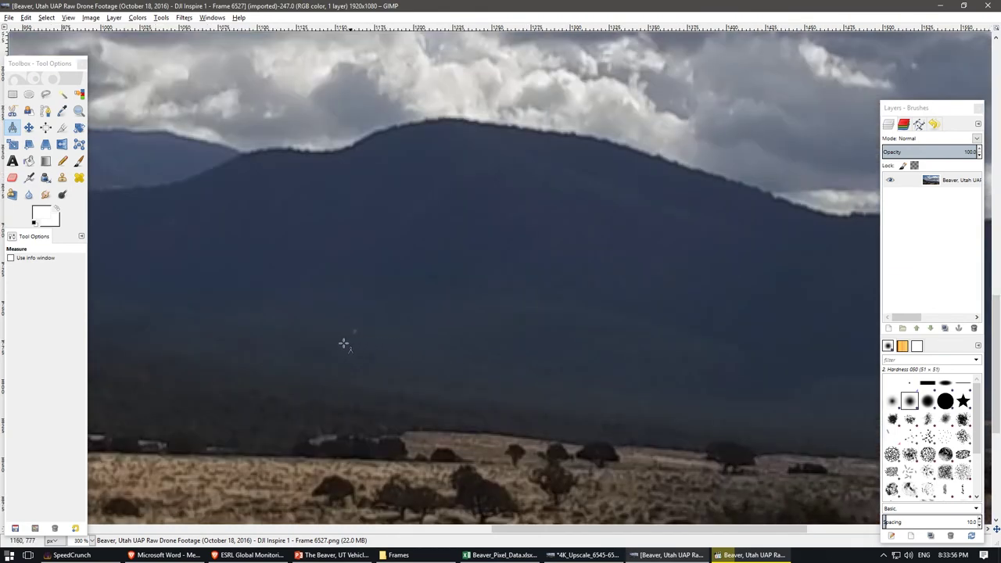
scroll(344, 341, "up", 1)
scroll(323, 330, "up", 2)
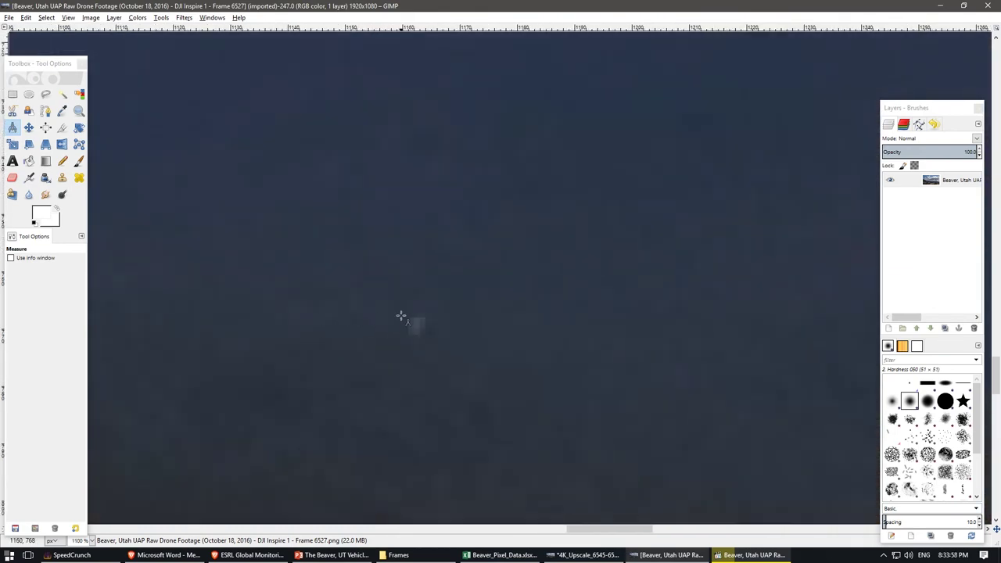
scroll(397, 317, "down", 3)
scroll(378, 321, "down", 1)
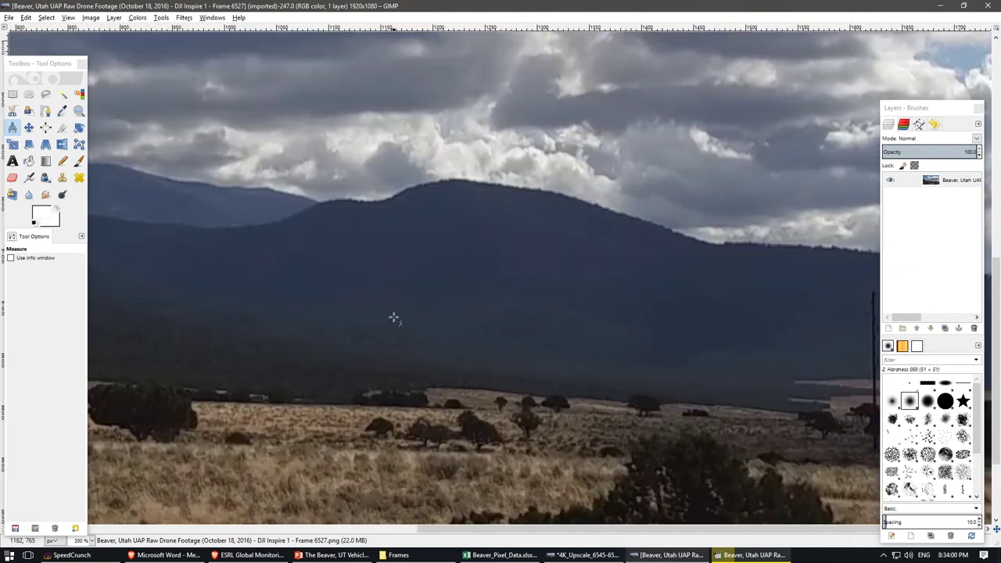
scroll(391, 332, "up", 7)
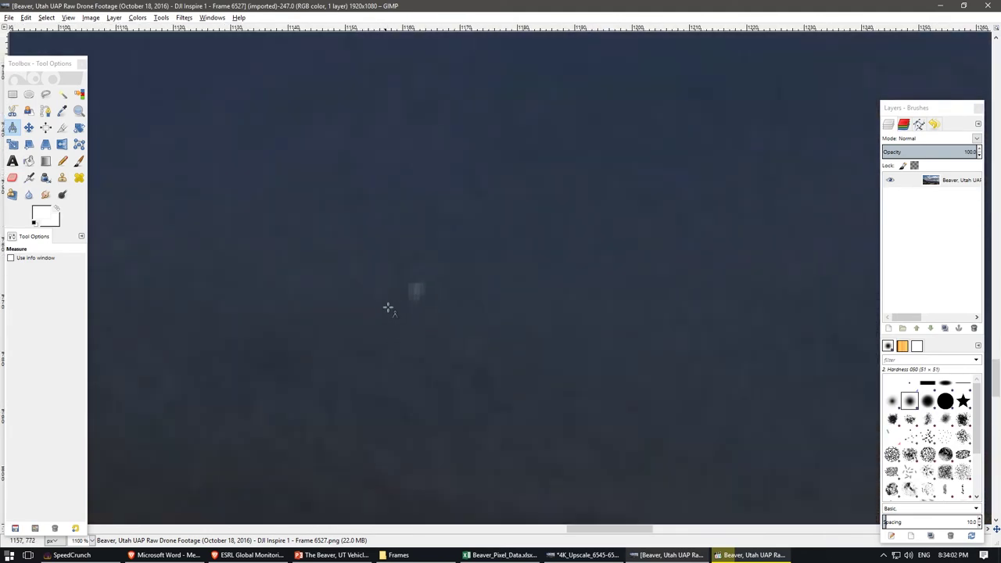
scroll(379, 307, "down", 6)
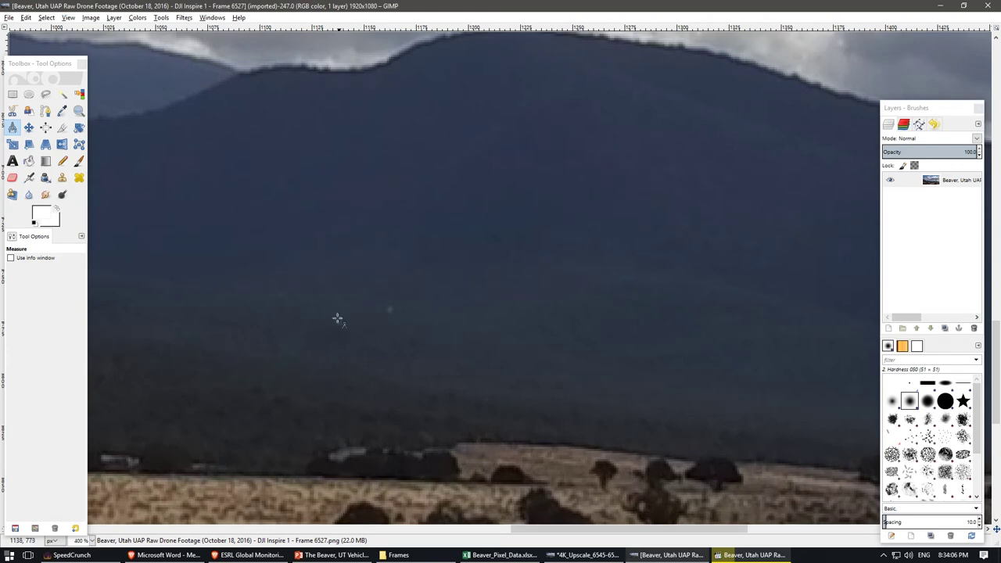
Magnify the object in Frame 6527 to 3200%, check the charted measurements in the Beaver_Pixel_Data workbook, and return to the GIMP image.
left_click_drag(602, 532, 575, 530)
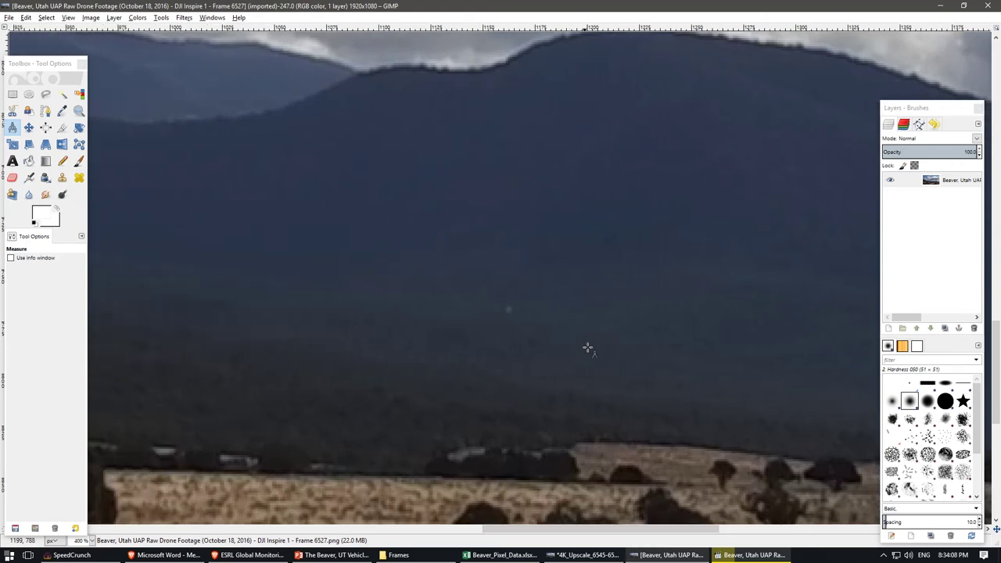
scroll(509, 317, "up", 6)
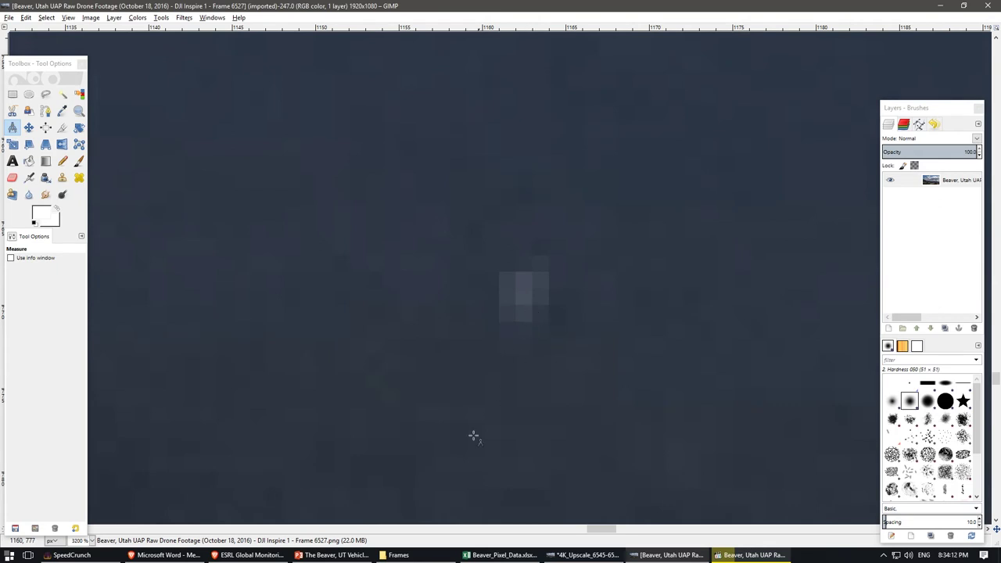
left_click(496, 556)
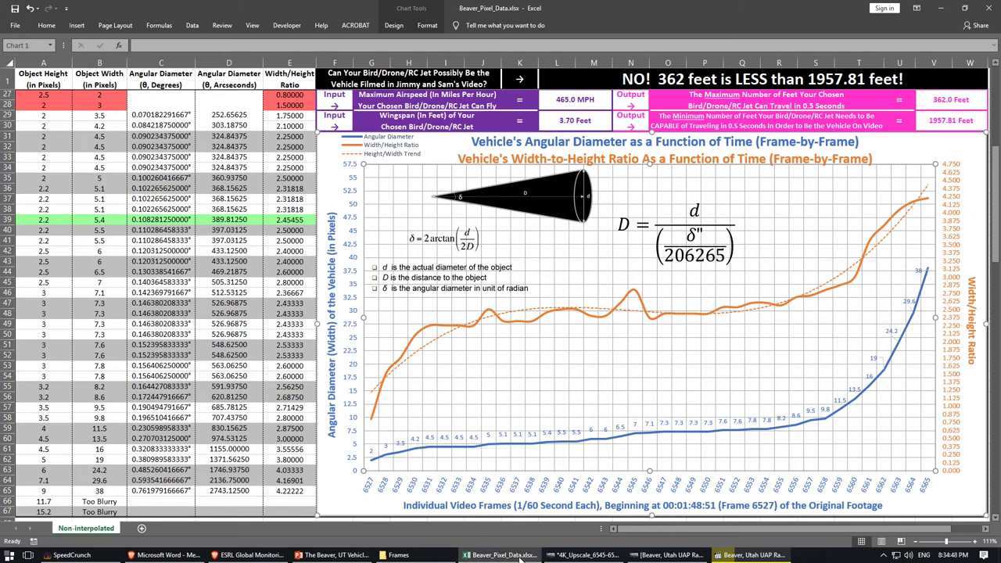
mouse_move(590, 557)
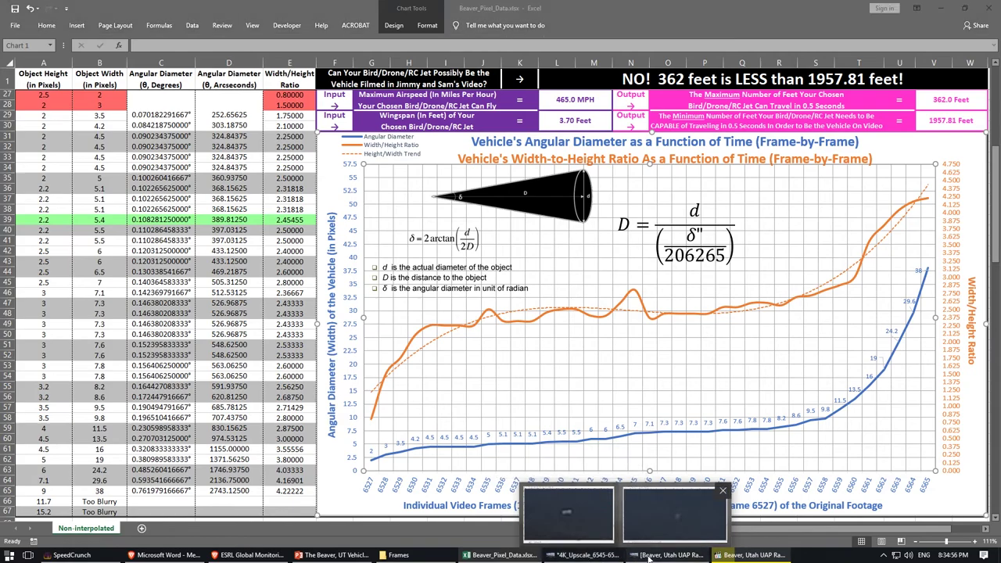
left_click(675, 515)
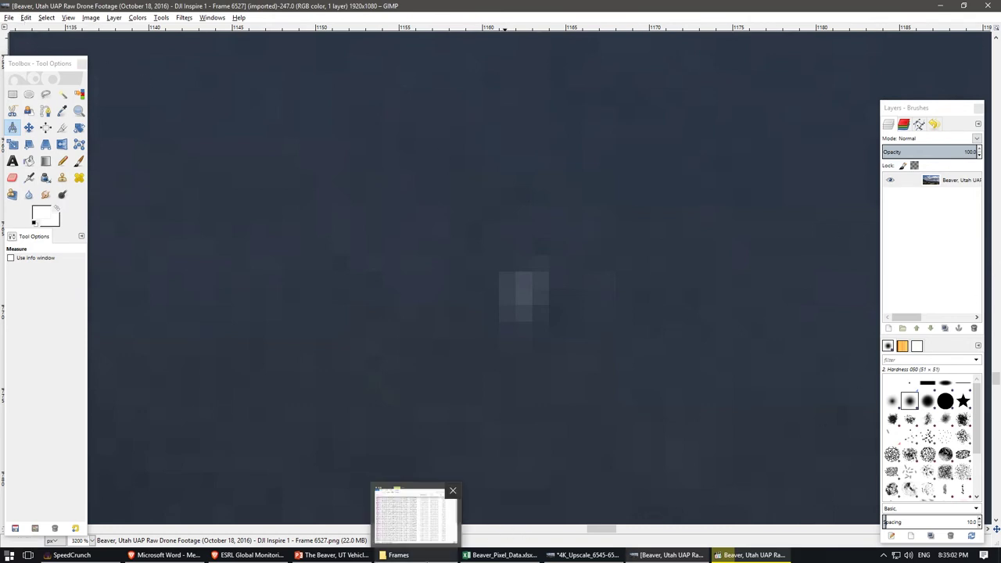
Open the Frame 6528, 6529, 6530, 6531 and 6532 stills as layers in the Frame 6527 image.
left_click(10, 17)
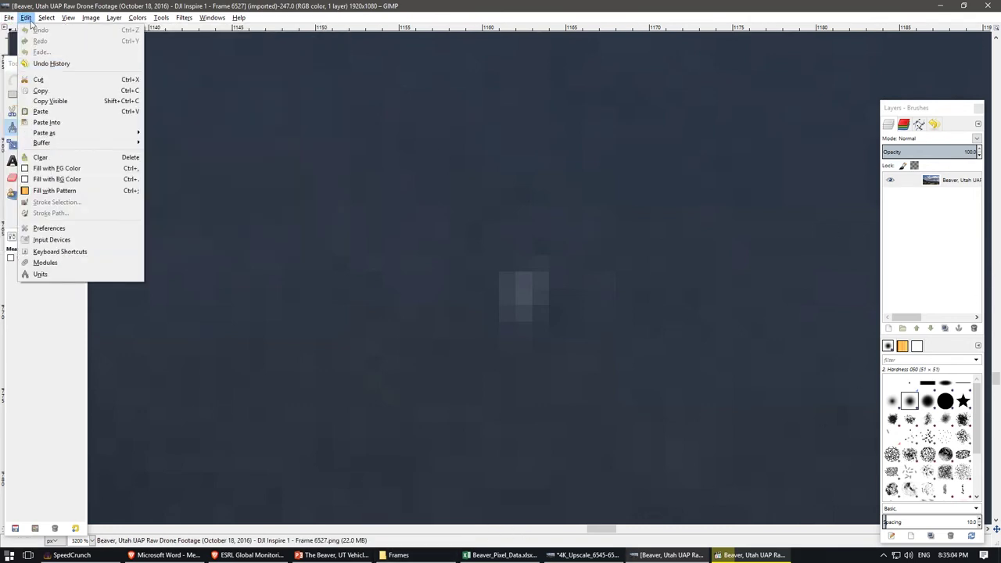
left_click(38, 63)
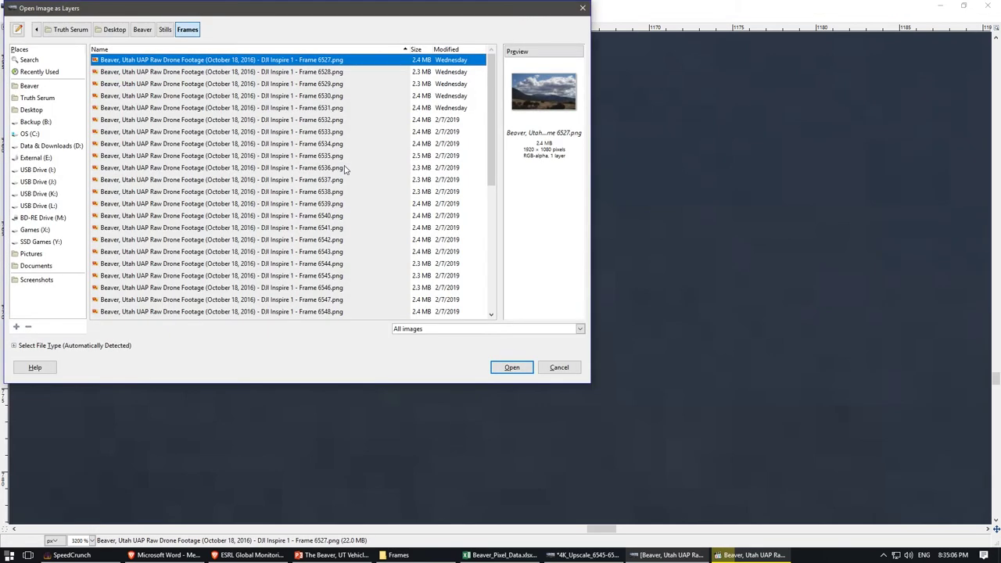
left_click(274, 73)
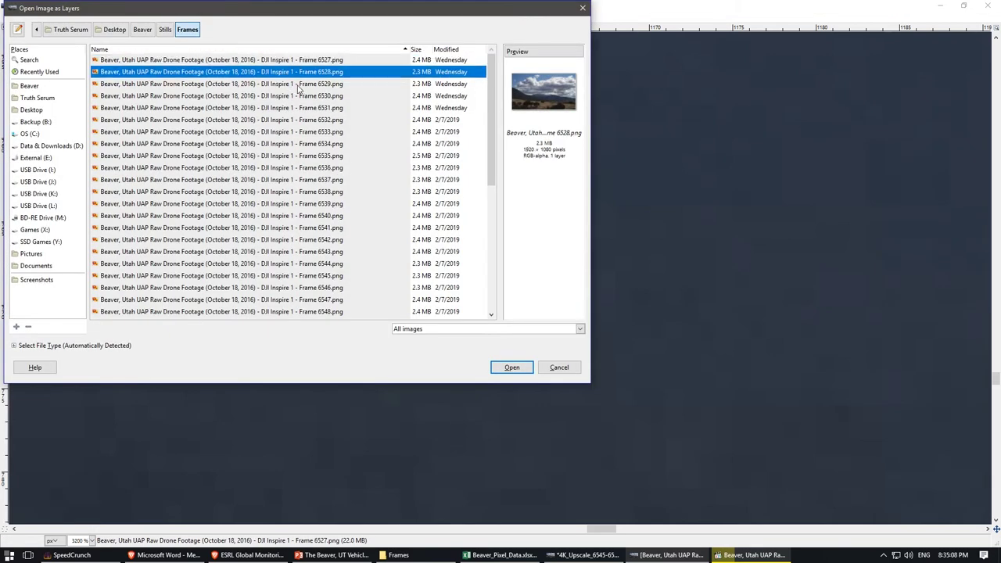
left_click(302, 86, "ctrl")
left_click(305, 97, "ctrl")
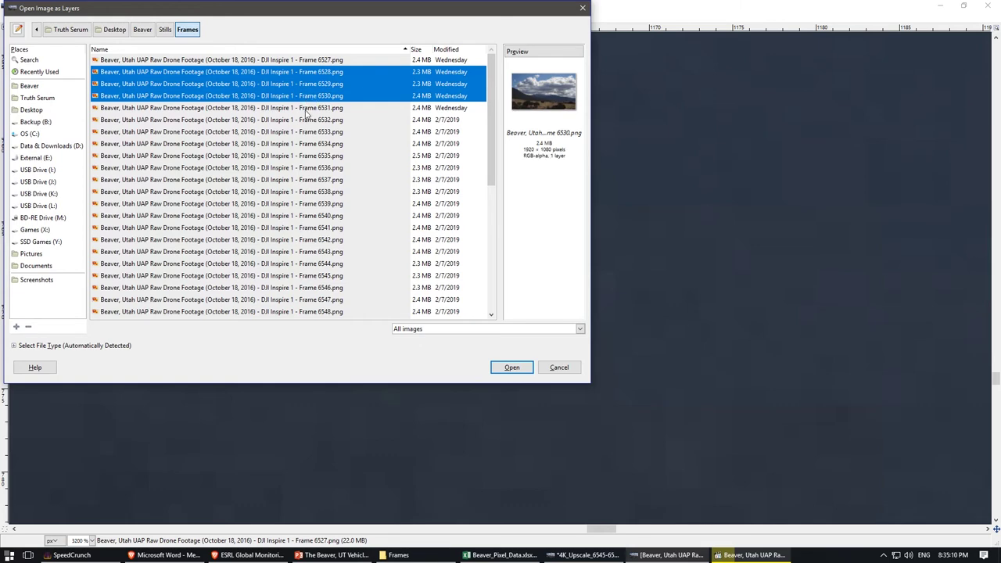
left_click(307, 108, "ctrl")
left_click(306, 121, "ctrl")
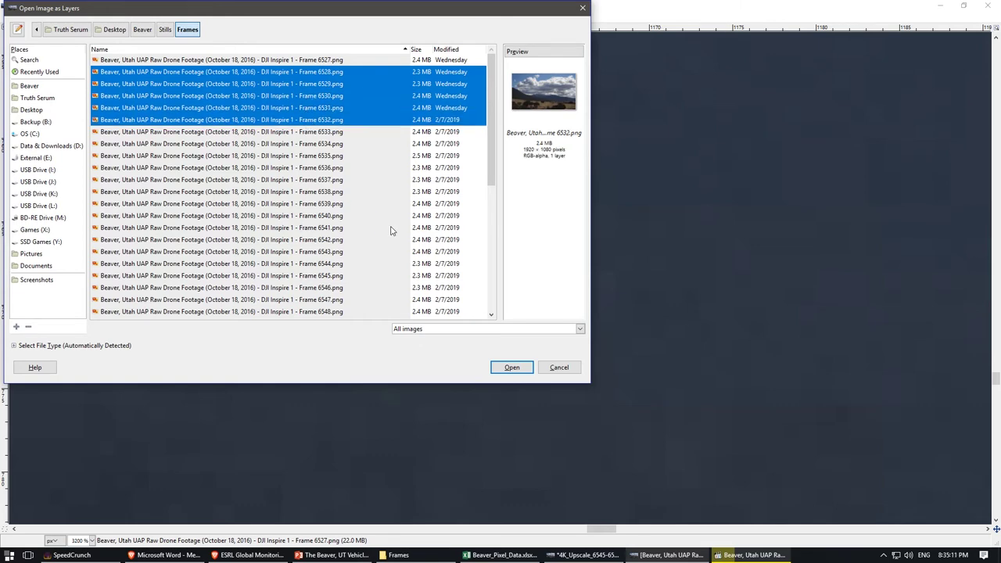
left_click(510, 372)
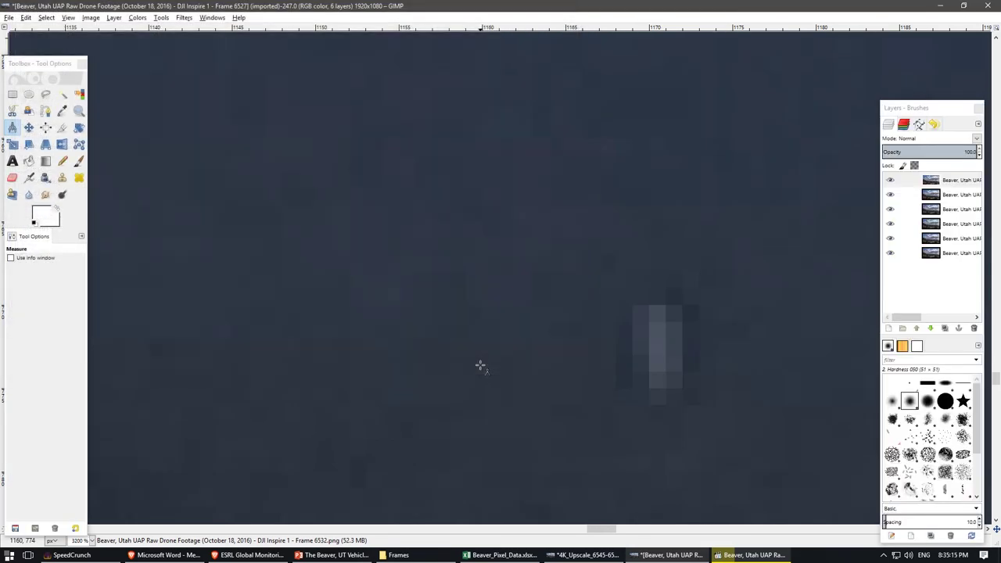
Widen the layers dock to show the full names, and reorder the layers from Frame 6527 uppermost down to Frame 6532 at the base.
left_click(880, 304)
left_click_drag(880, 304, 697, 304)
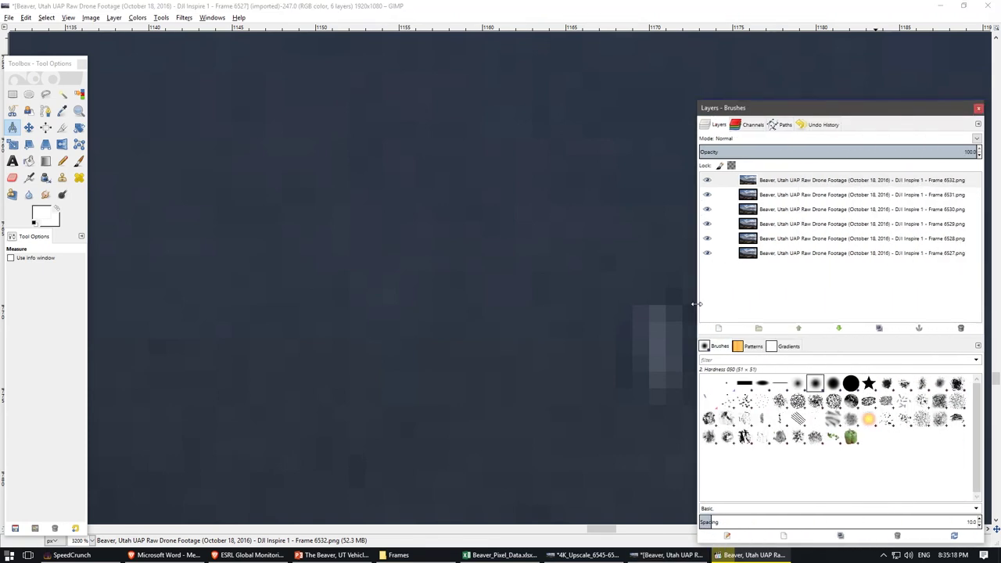
left_click(907, 183)
left_click_drag(888, 253, 884, 209)
left_click(866, 253)
mouse_move(866, 253)
left_mouse_down()
mouse_move(864, 225)
mouse_move(868, 252)
mouse_move(866, 241)
left_mouse_up()
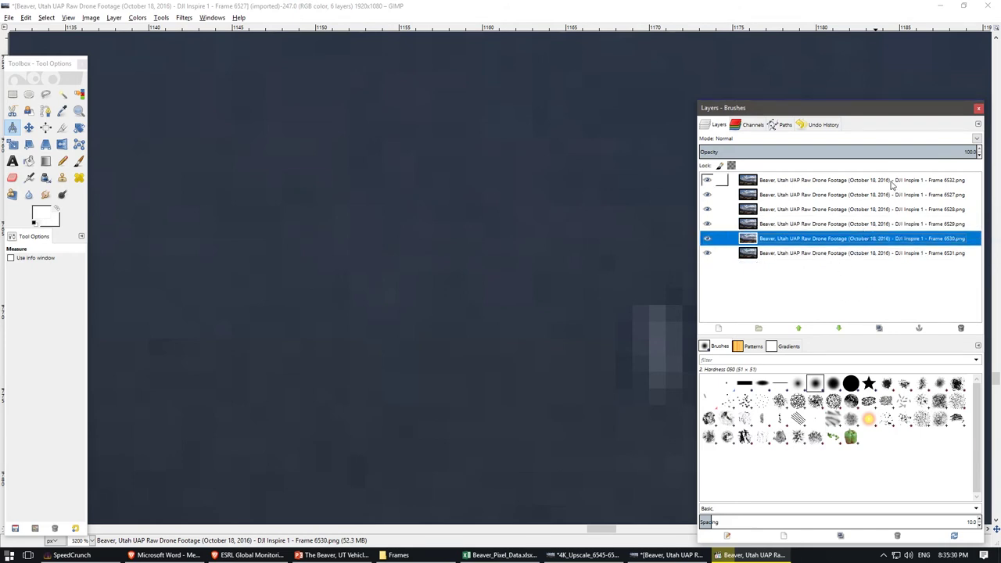
left_click_drag(892, 183, 890, 266)
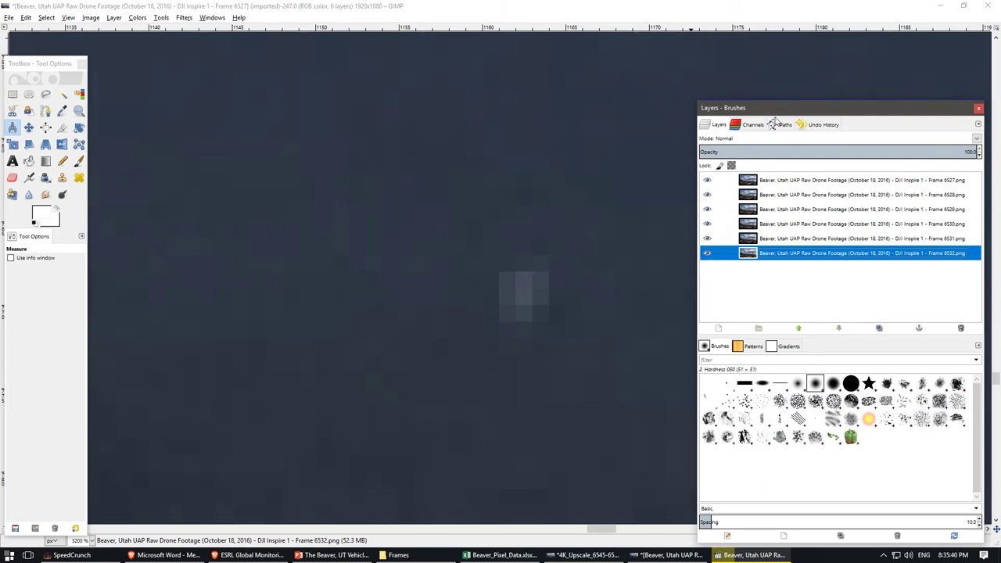
Move the layers dock clear of the object and hide Frames 6527 through 6531 one by one to follow its motion to Frame 6532.
left_click_drag(776, 109, 841, 109)
left_click(773, 181)
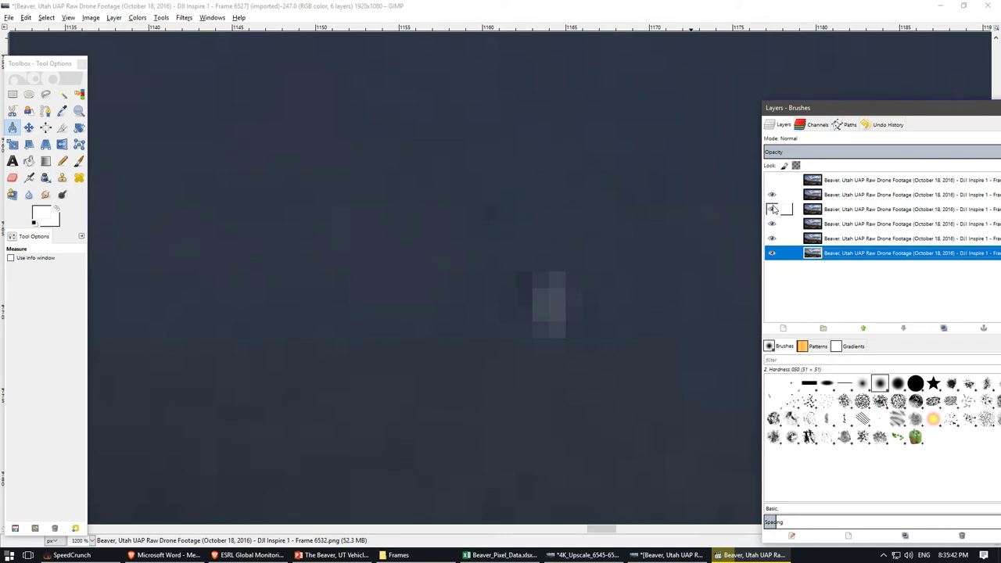
left_click(773, 195)
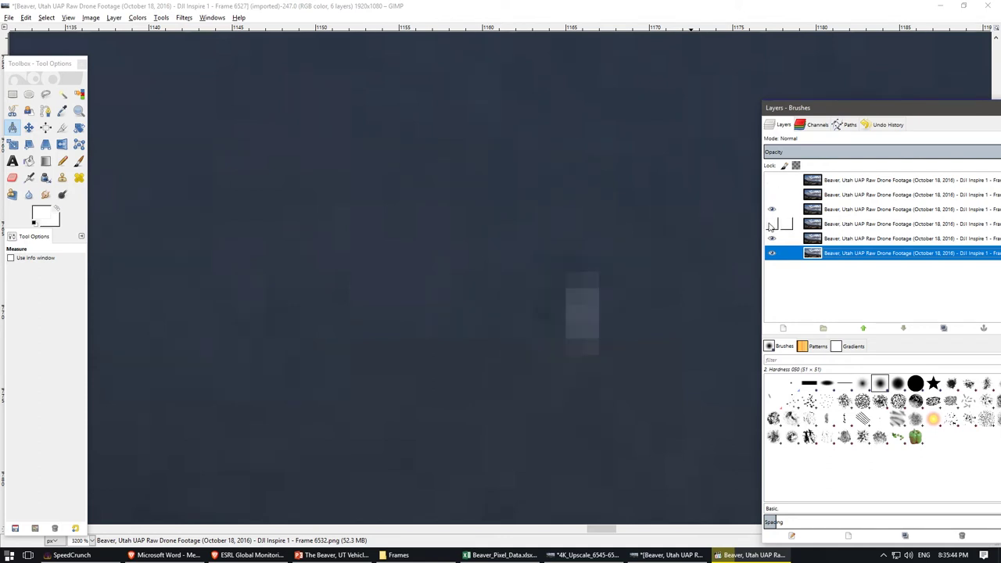
left_click(773, 209)
left_click(773, 237)
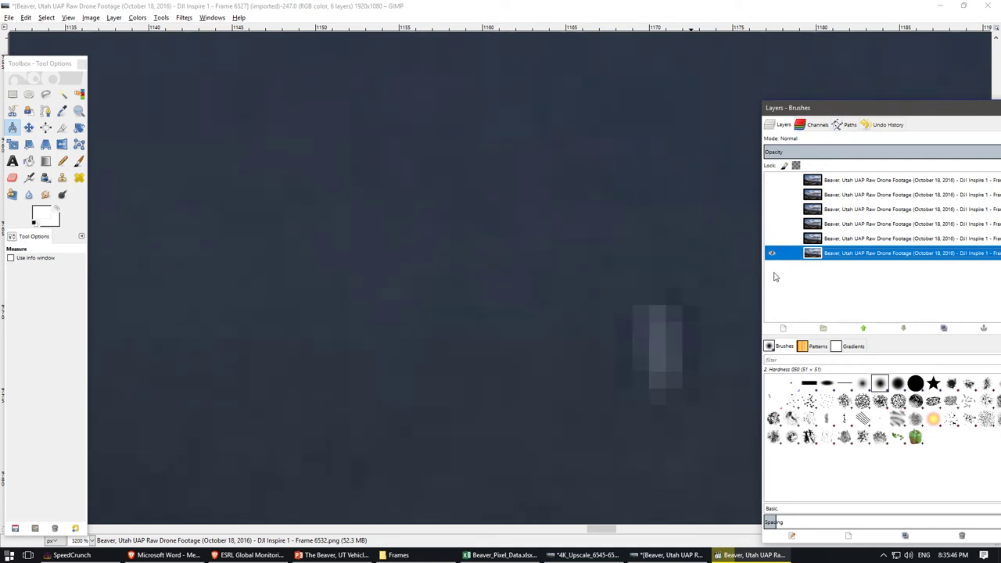
left_click(772, 254)
left_click(773, 254)
Shift the layers dock farther from the object and show the hidden frames in reverse, from 6531 back to 6527.
left_click_drag(814, 108, 887, 74)
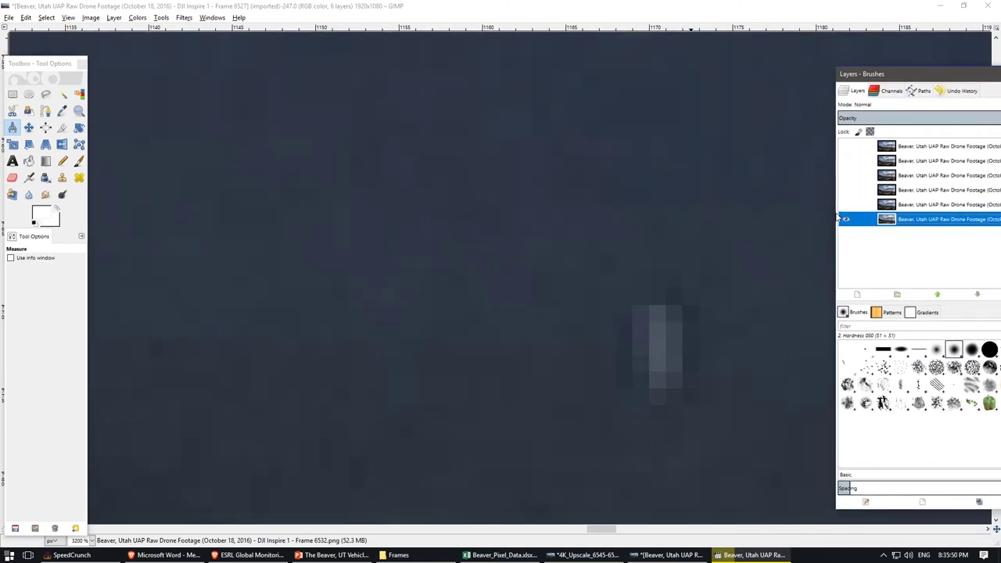
left_click(846, 205)
left_click(846, 190)
left_click(846, 176)
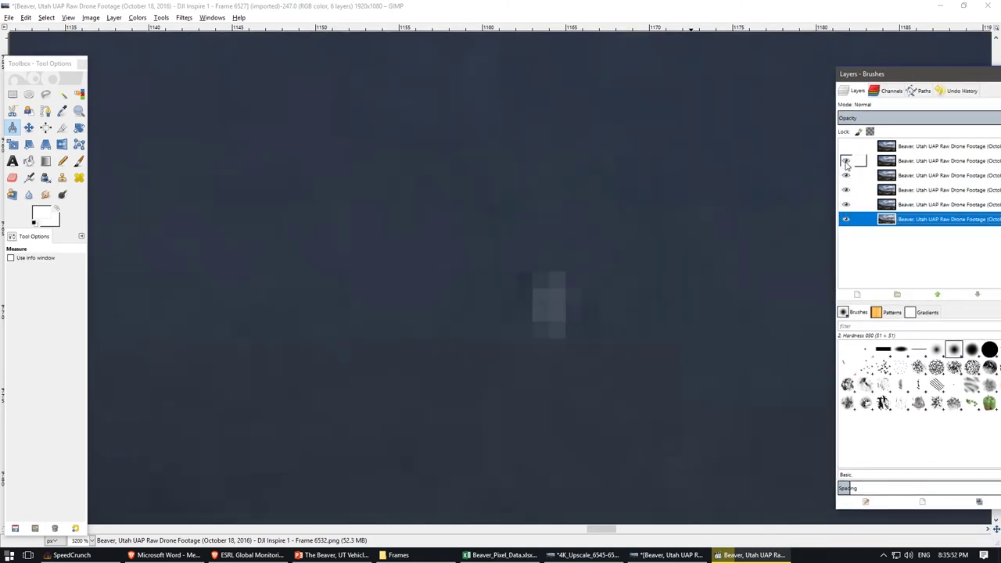
left_click(846, 147)
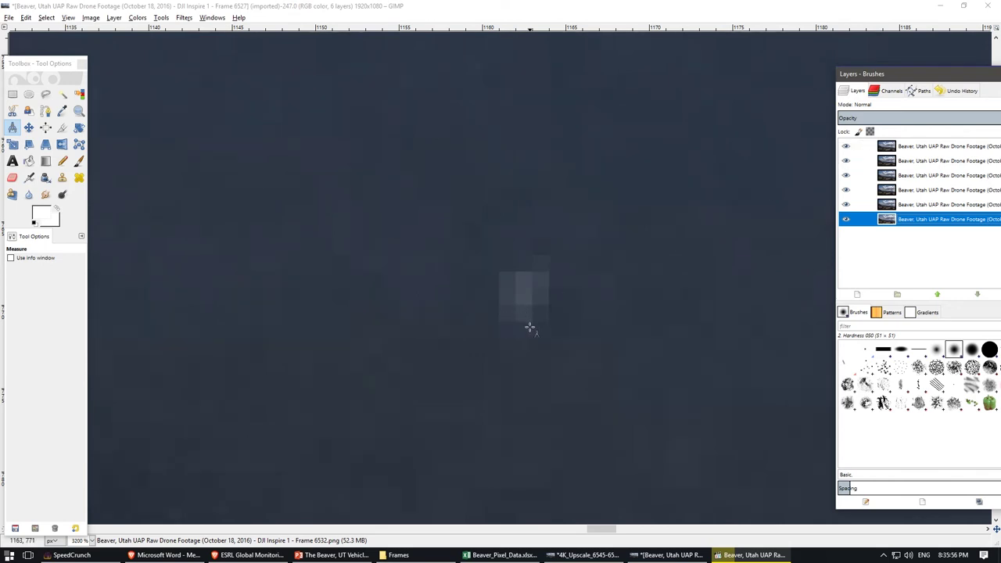
Step forward through the frames again by hiding layers 6527 to 6531 in order, comparing the object's shape and position.
left_click(845, 146)
left_click(846, 160)
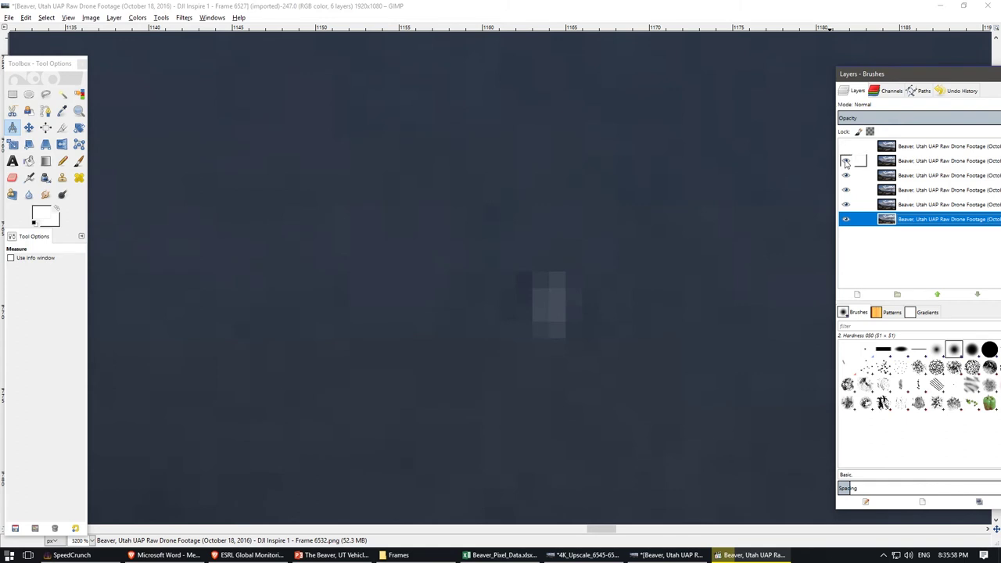
left_click(846, 175)
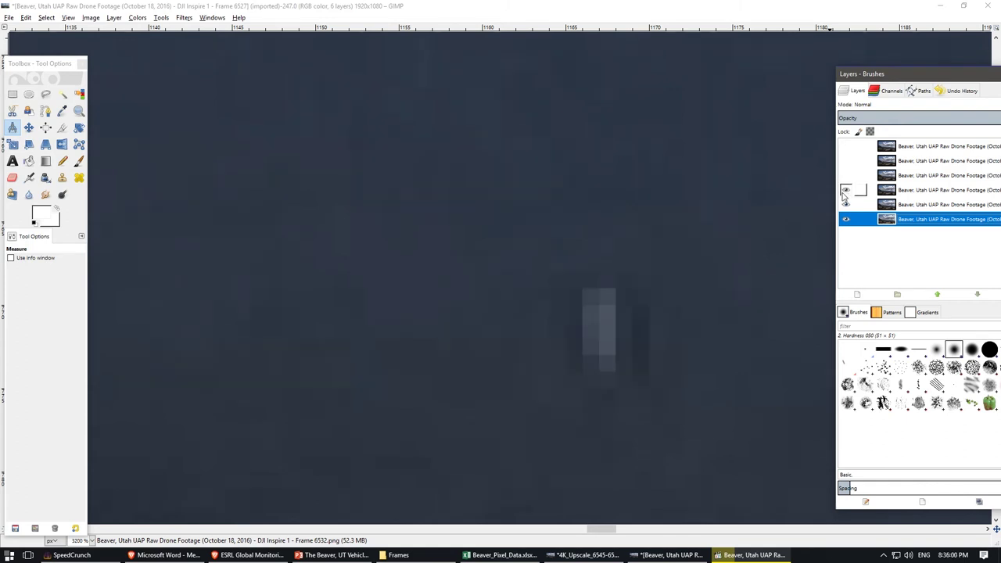
left_click(846, 190)
left_click(846, 204)
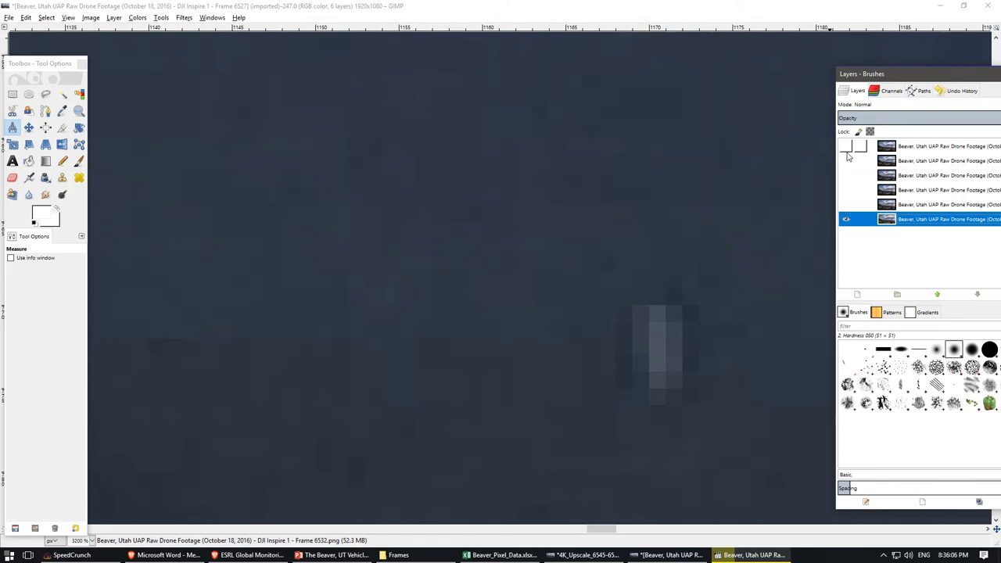
Step backward from Frame 6532 to Frame 6527 by making each hidden layer visible in turn.
left_click(845, 205)
left_click(846, 190)
left_click(846, 175)
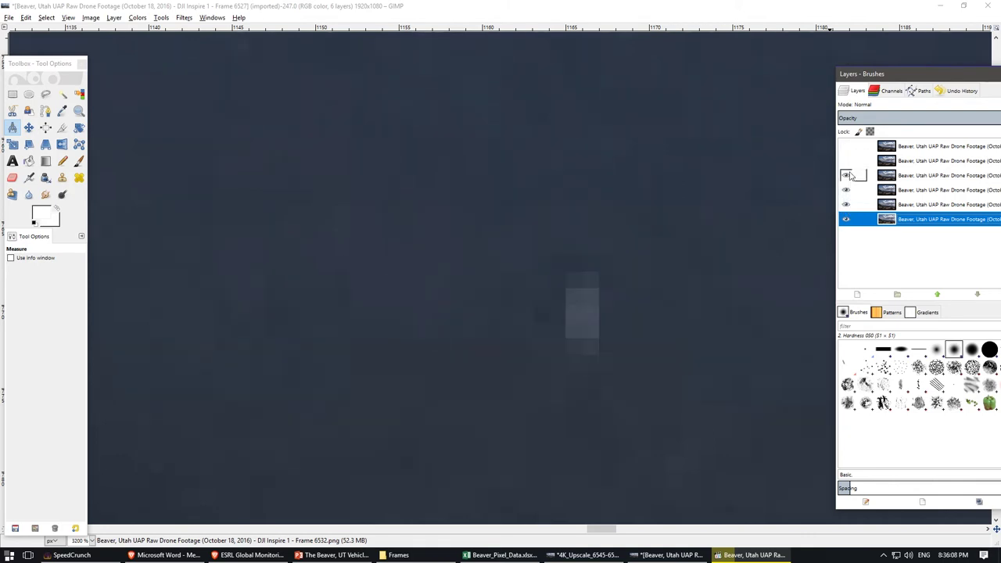
left_click(846, 161)
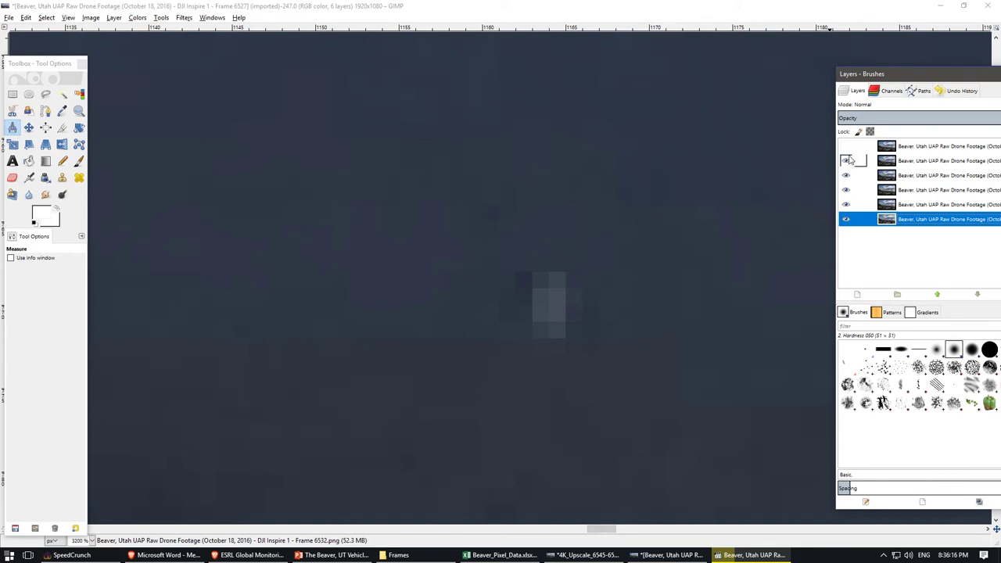
left_click(847, 147)
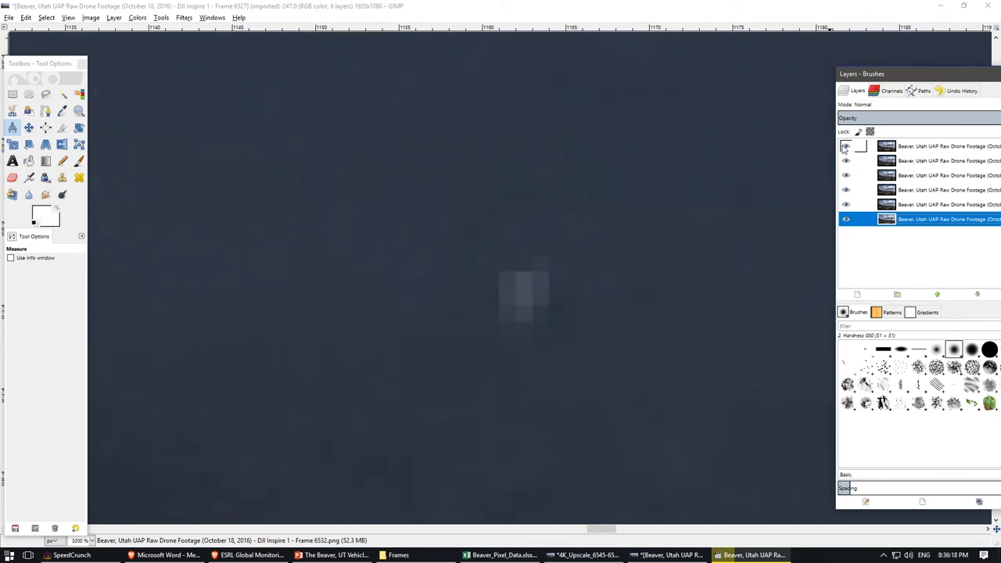
Hide Frames 6527 to 6530 in quick succession, and toggle the Frame 6531 and 6532 layers to compare the object between them.
left_click(846, 147)
left_click(846, 160)
left_click(846, 175)
left_click(846, 190)
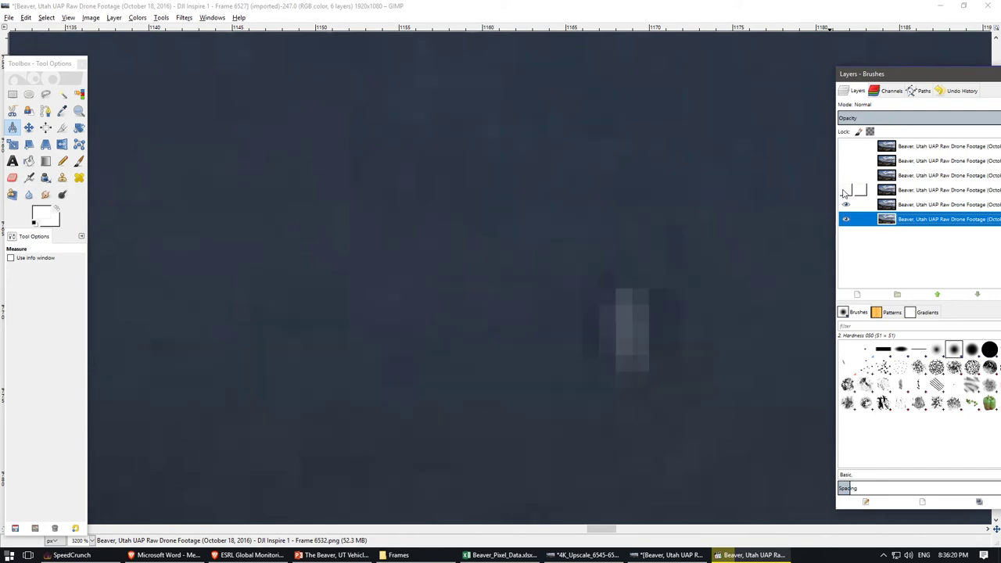
left_click(846, 219)
left_click(847, 220)
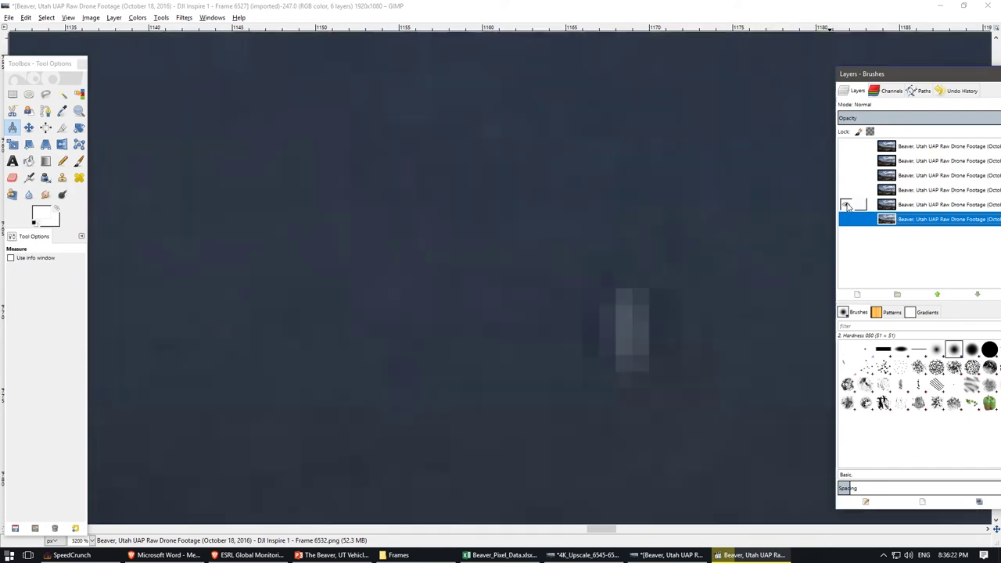
left_click(846, 205)
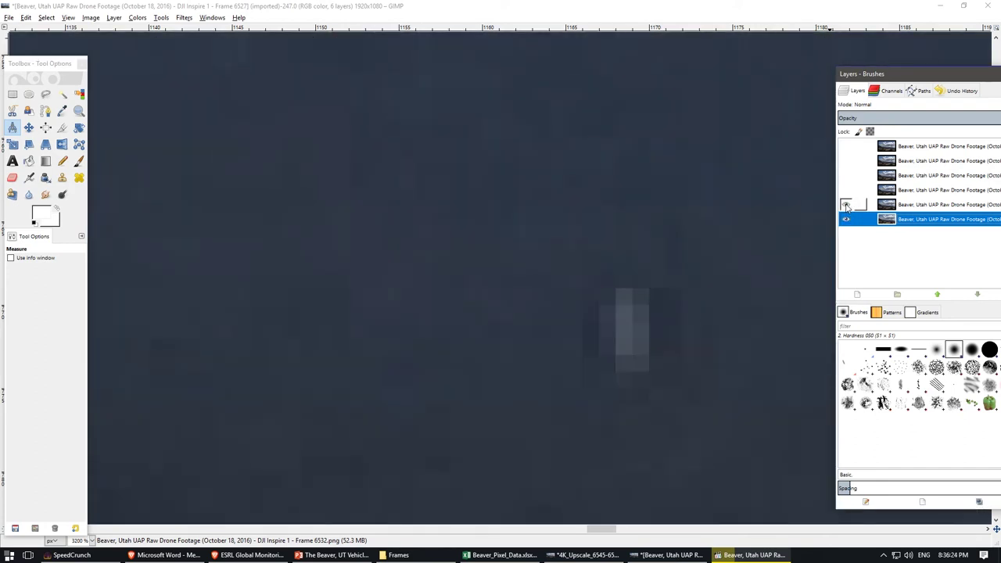
Restore the visibility of all frame layers from 6531 up to 6527, tracing the object back to its first position.
left_click(846, 205)
left_click(846, 190)
left_click(845, 175)
left_click(846, 161)
left_click(846, 146)
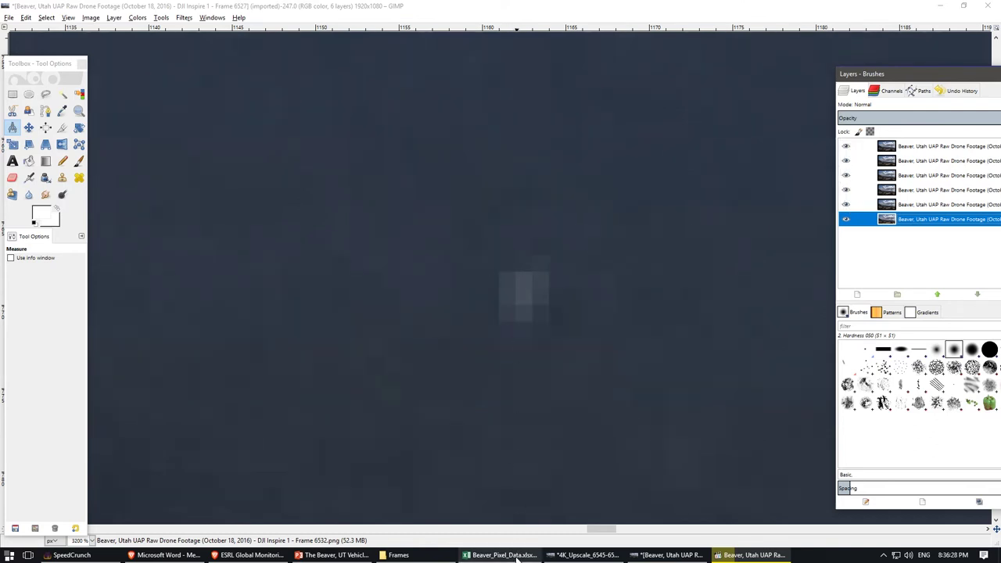
In the Beaver_Pixel_Data workbook, check the angular diameter in C27 and width/height ratio in E27 against the chart, and return to the GIMP image.
mouse_move(516, 557)
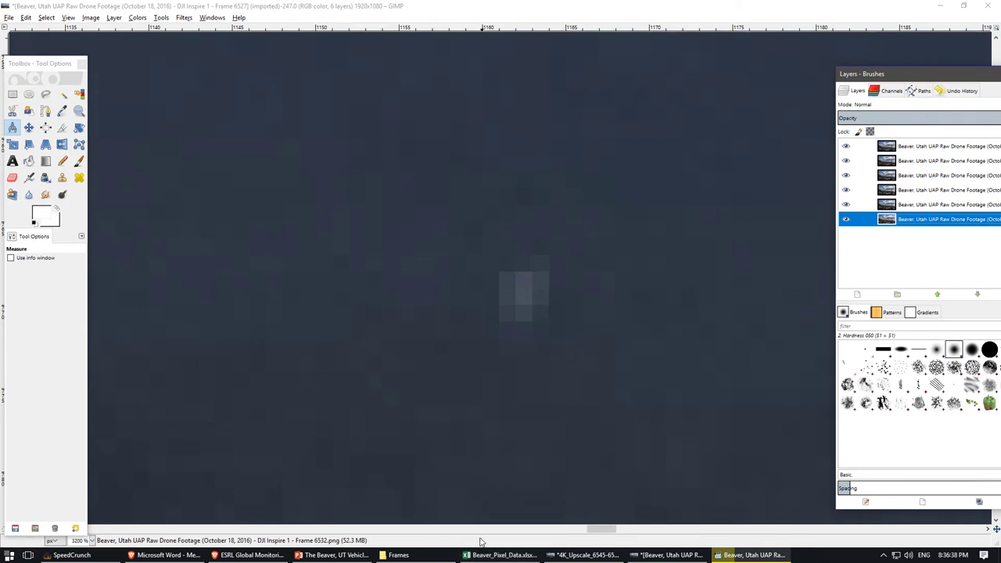
left_click(501, 556)
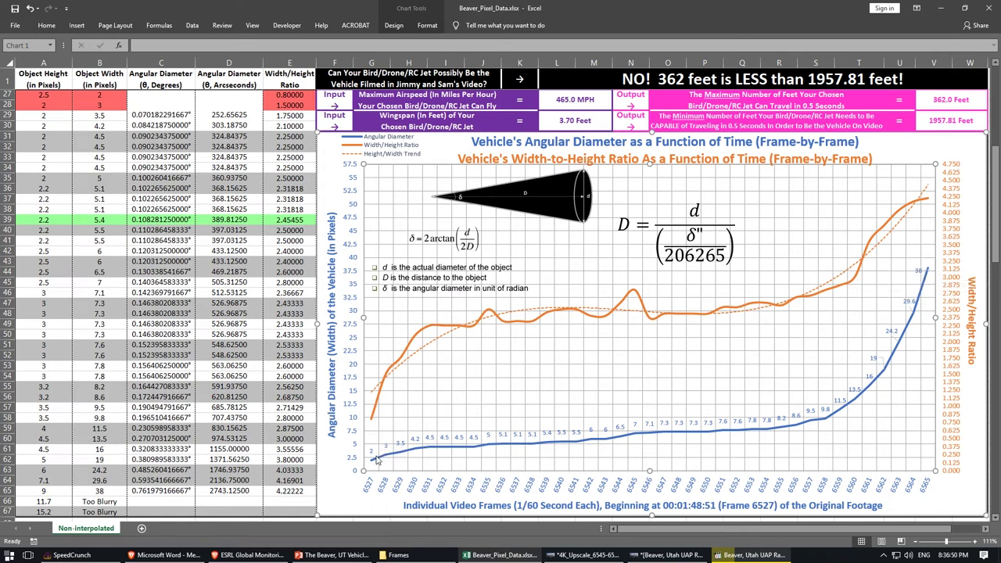
mouse_move(376, 459)
left_click(157, 95)
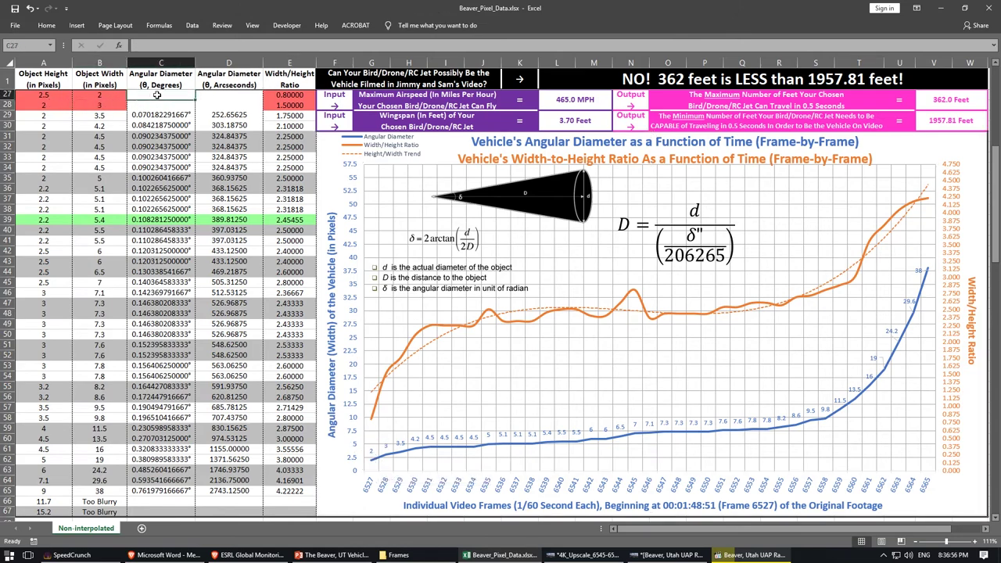
left_click(295, 95)
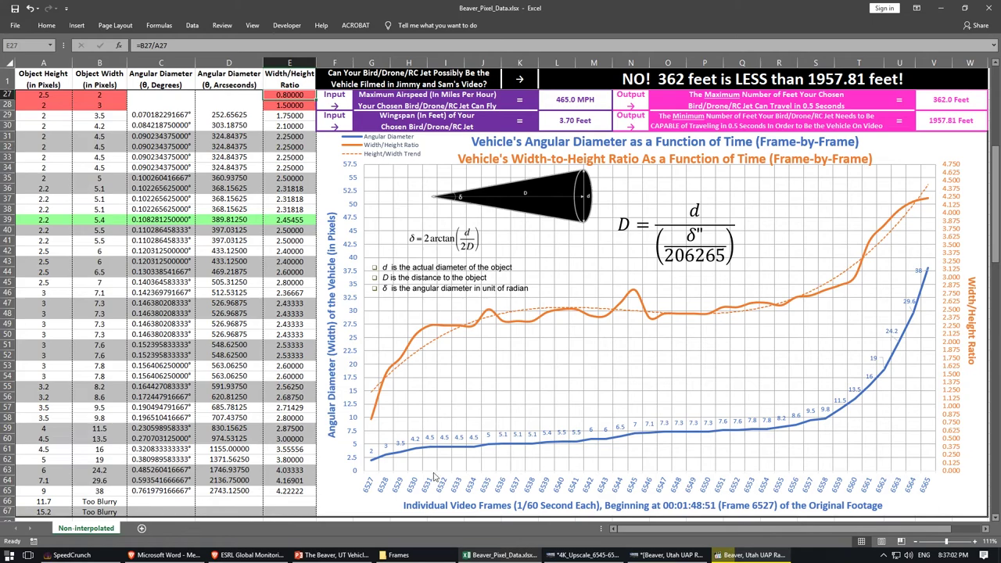
left_click(526, 557)
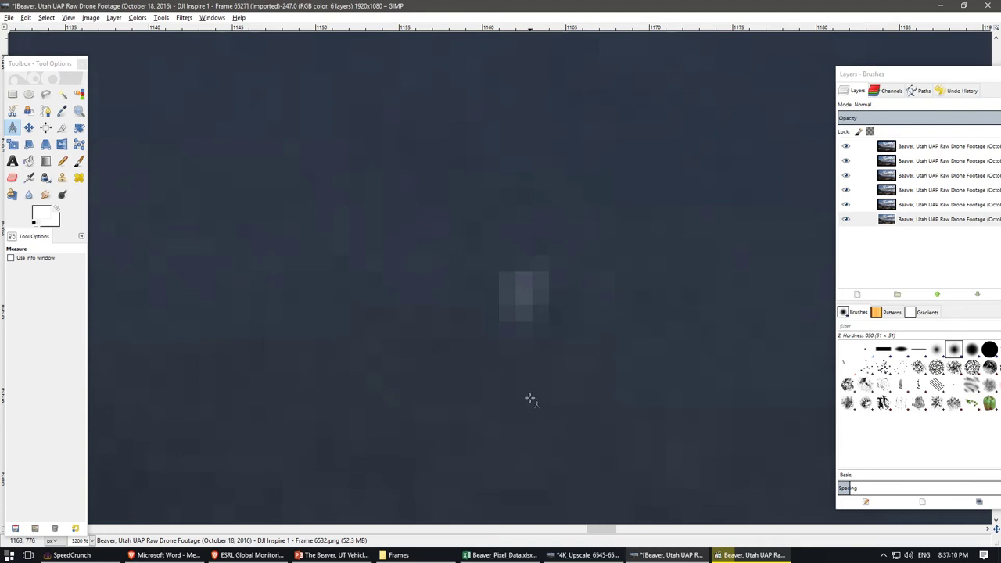
Examine the object in Frame 6527, and hide the Frame 6527 to 6531 layers one by one to follow it to Frame 6532.
scroll(530, 400, "down", 2)
scroll(529, 400, "down", 4)
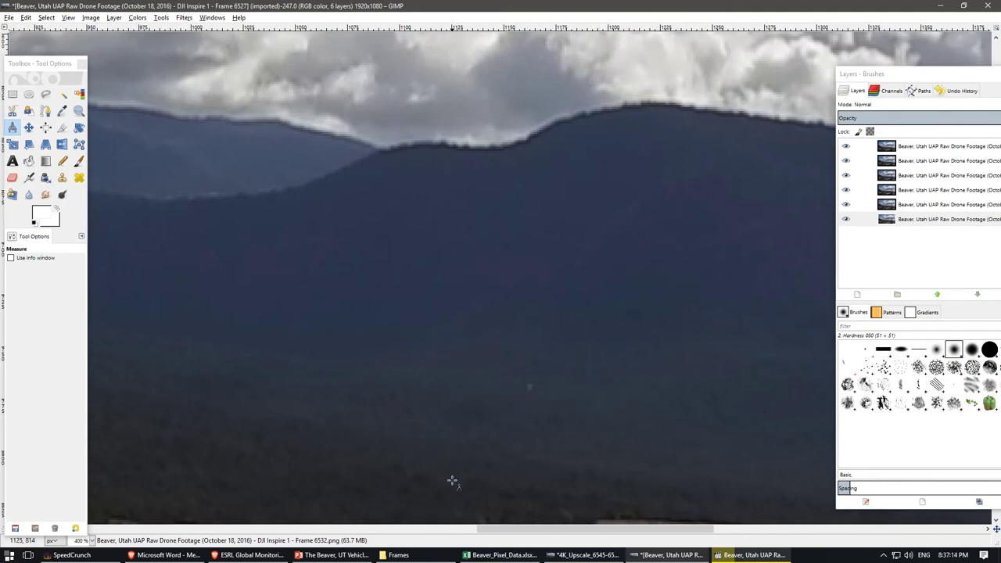
scroll(520, 398, "up", 5)
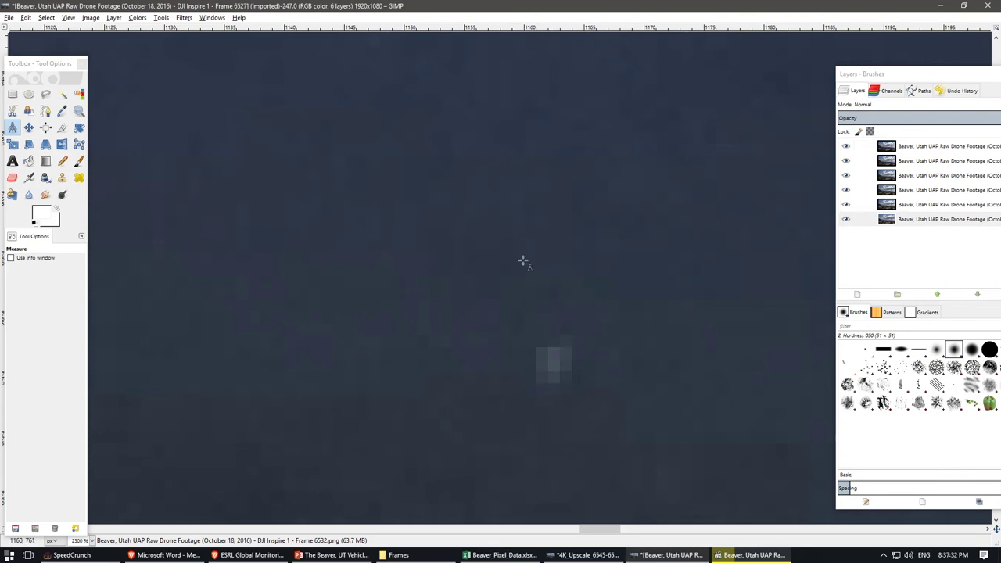
scroll(540, 338, "down", 1)
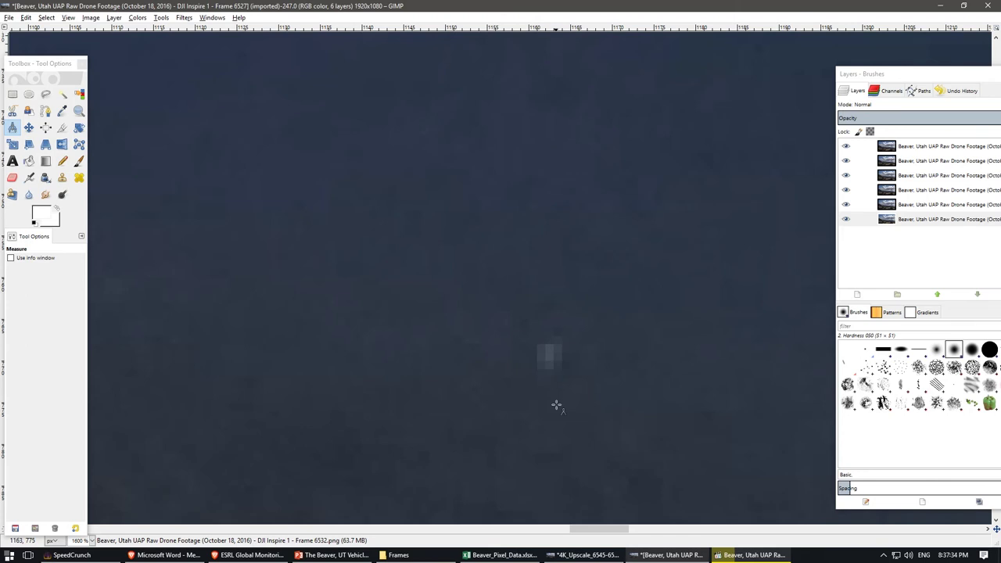
scroll(576, 399, "up", 1)
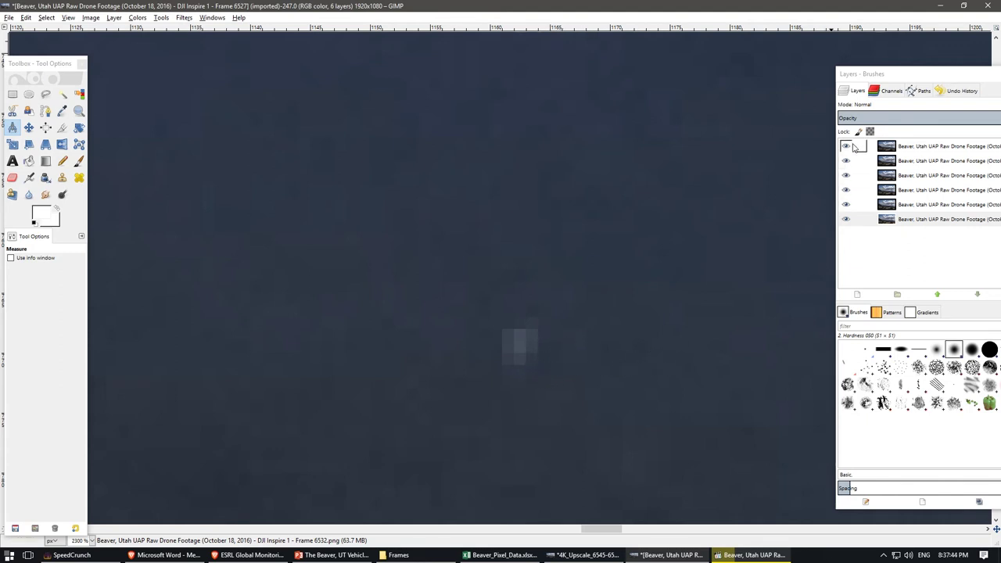
left_click(845, 148)
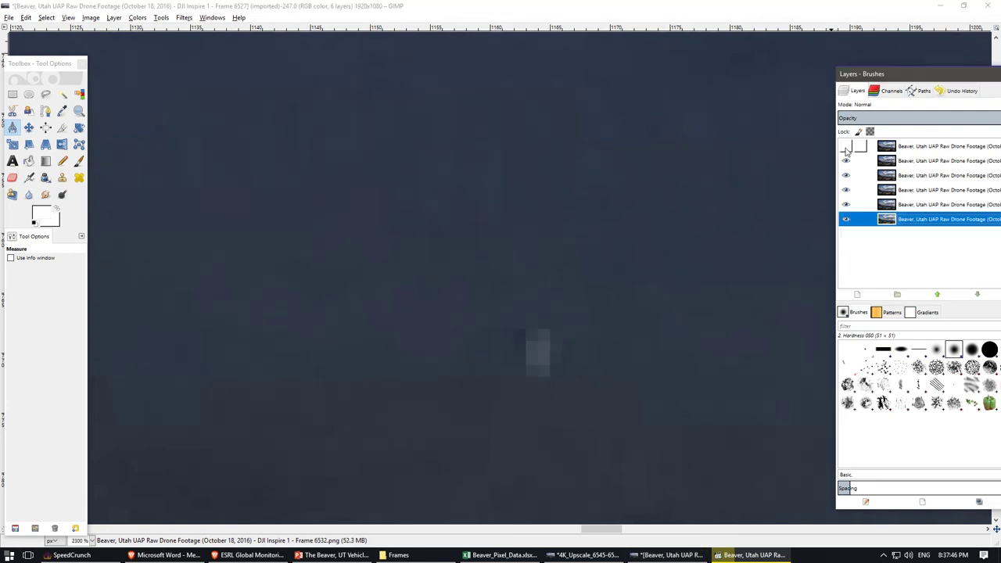
left_click(846, 161)
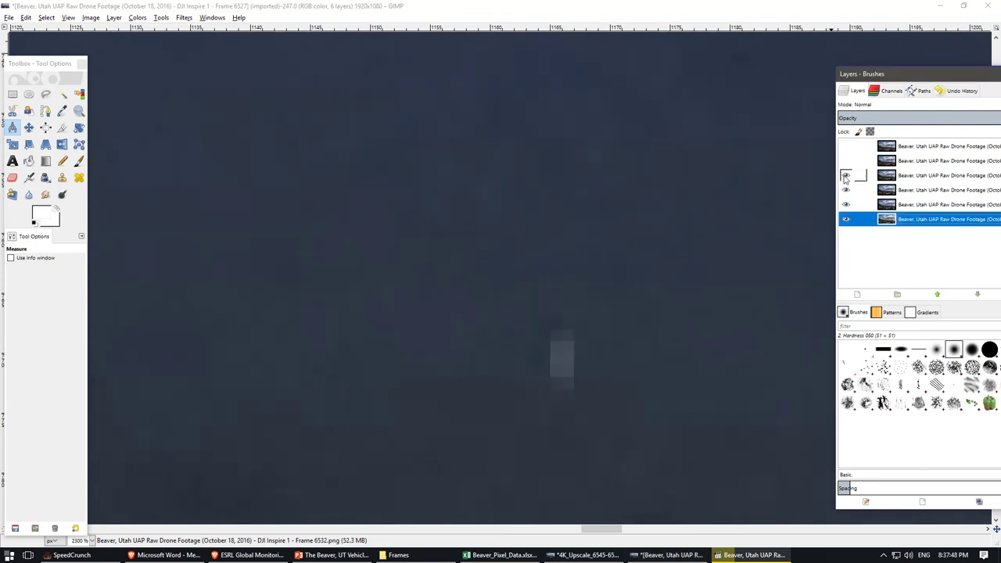
left_click(846, 177)
left_click(846, 190)
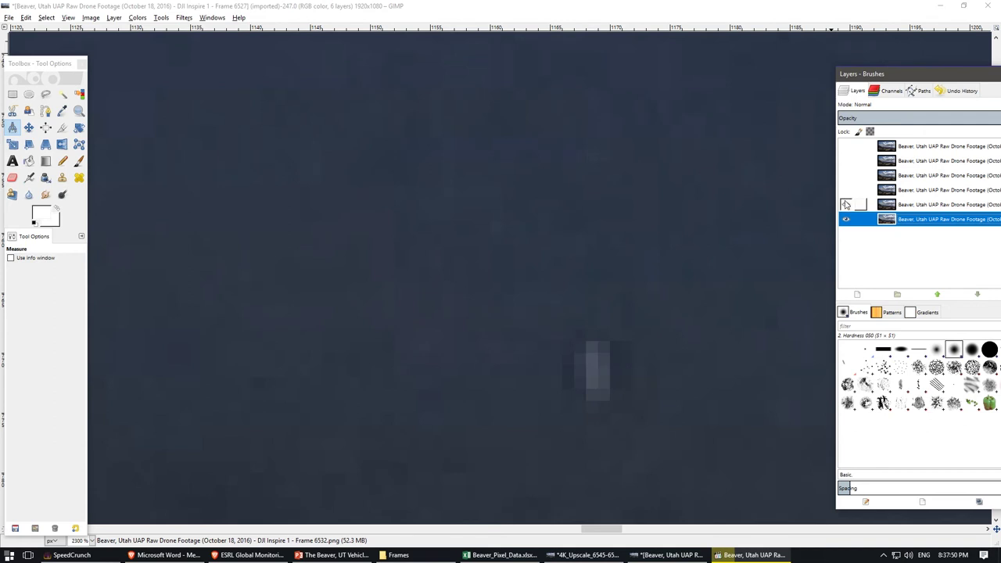
left_click(845, 205)
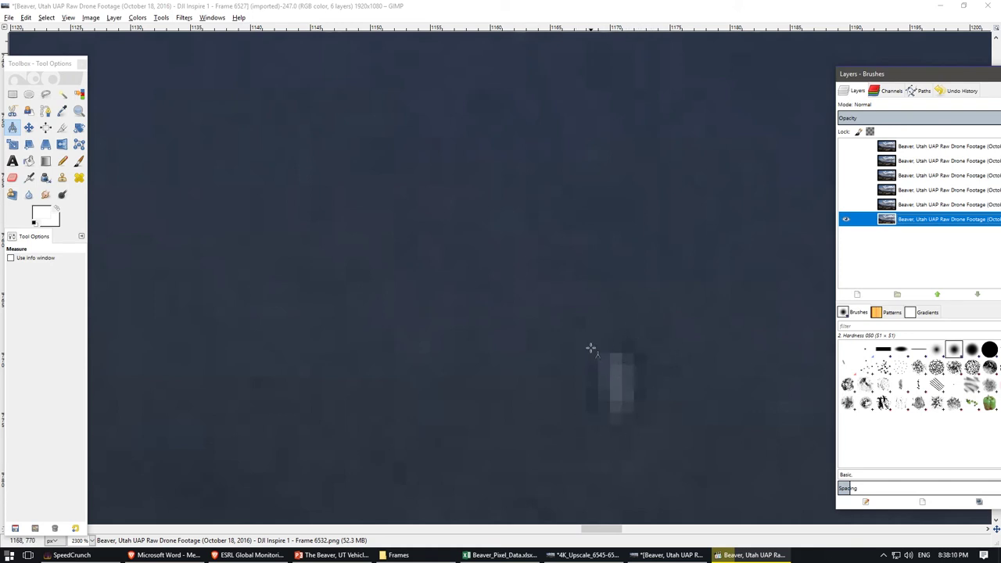
Measure the width and the height of the bright object in Frame 6532, in pixels.
left_click_drag(846, 205, 846, 175)
left_click_drag(637, 377, 596, 377)
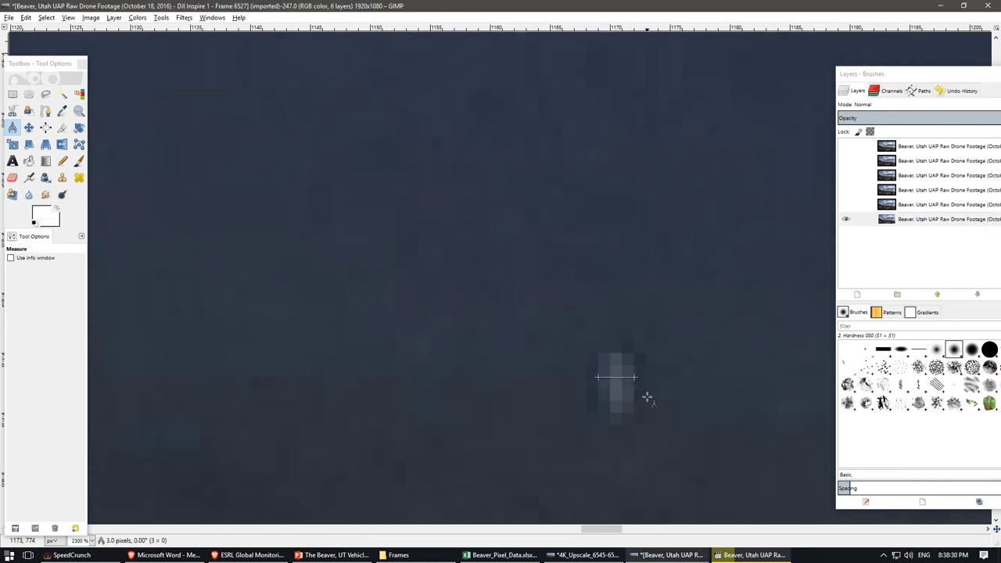
left_click_drag(622, 353, 619, 427)
Make the frame layers visible in reverse order from 6531 up to 6527 to trace the object's shrinking shape.
left_click(846, 205)
left_click(846, 190)
left_click(845, 175)
left_click(846, 161)
left_click(846, 147)
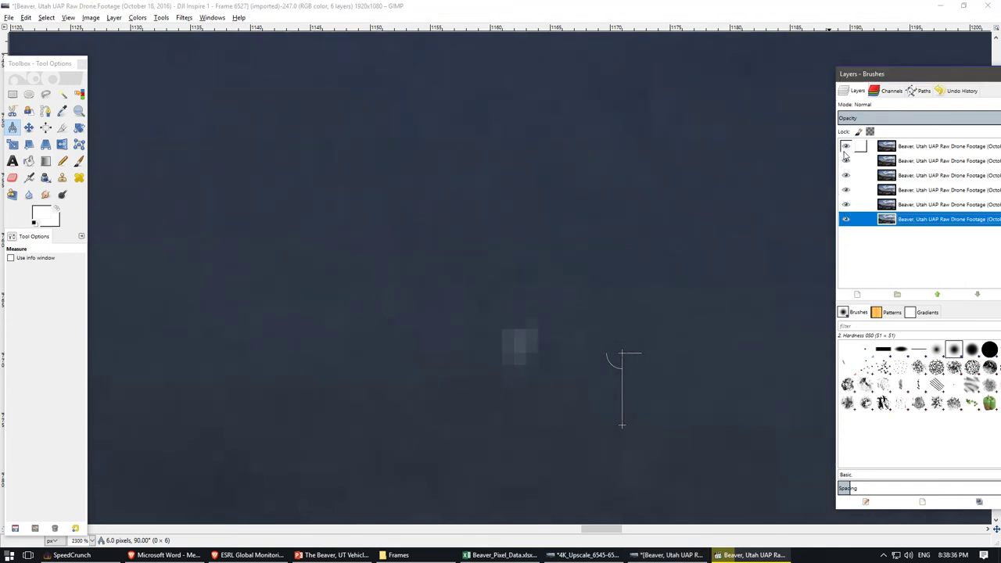
Step forward through the object's positions again by hiding the layers from Frame 6527 through Frame 6531.
left_click(845, 161)
left_click(846, 146)
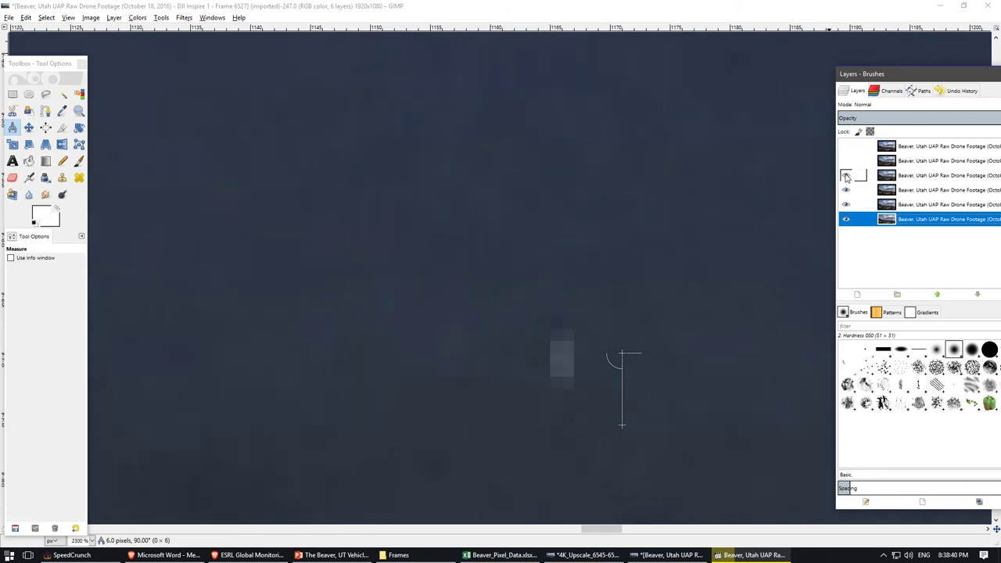
left_click(846, 176)
left_click(846, 190)
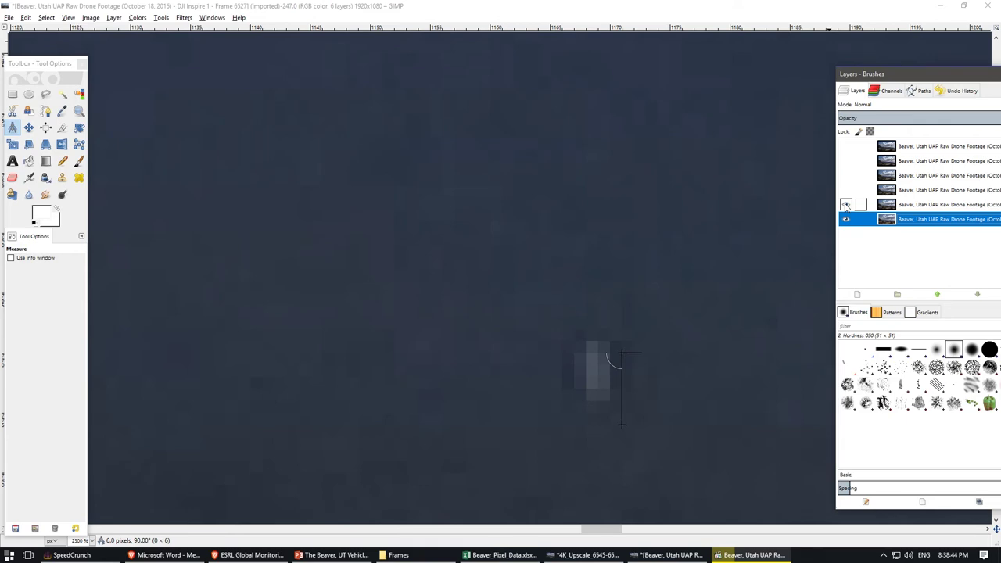
left_click(846, 205)
left_click(846, 205)
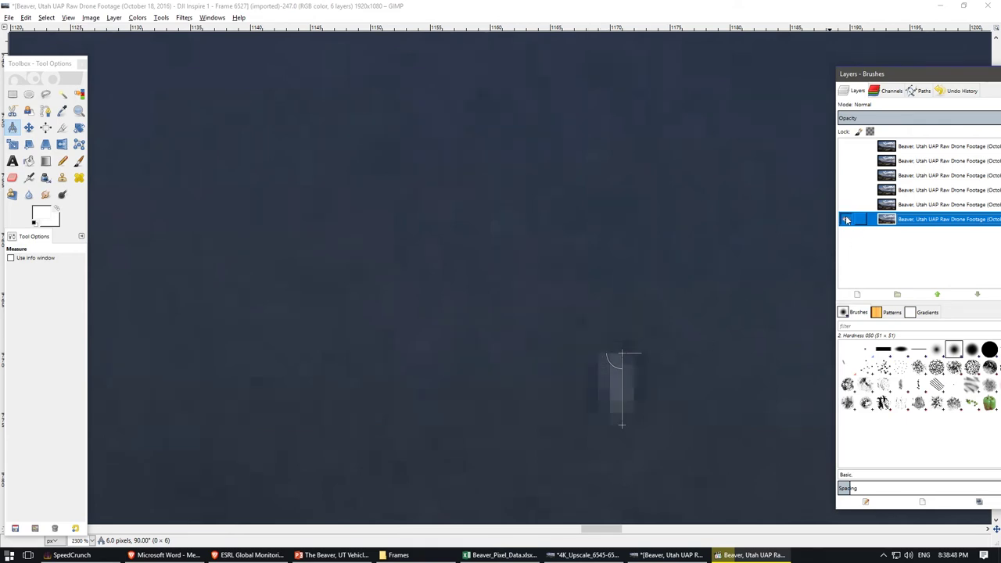
Toggle the Frame 6531 and Frame 6532 layers to compare the object's shape between them, leaving only Frame 6532 visible.
left_click(846, 219)
left_click(846, 220)
left_click(845, 205)
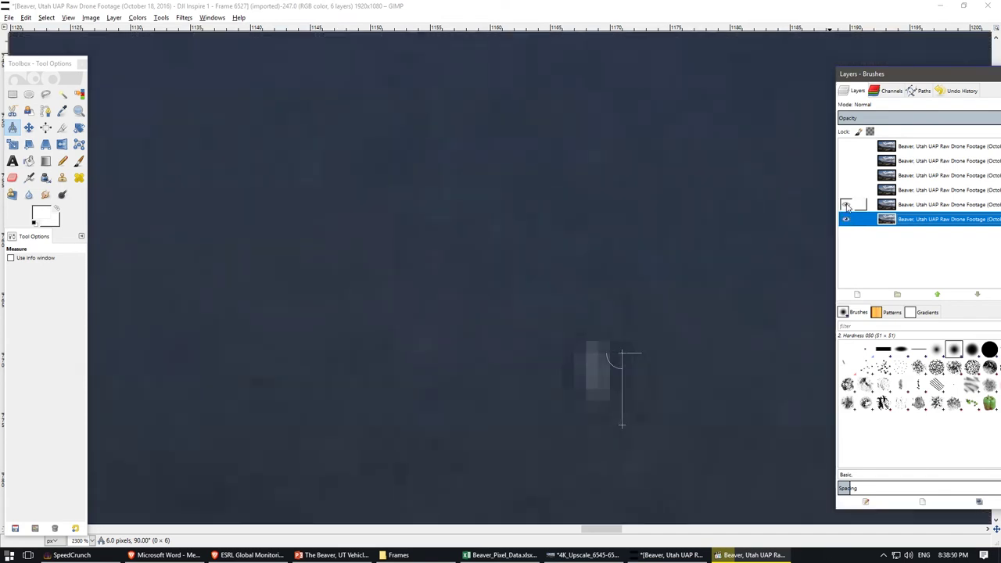
left_click(846, 205)
left_click(846, 220)
left_click(846, 219)
Switch to the Beaver_Pixel_Data workbook and select the width/height ratios of the first two frames in E27:E28.
left_click(501, 554)
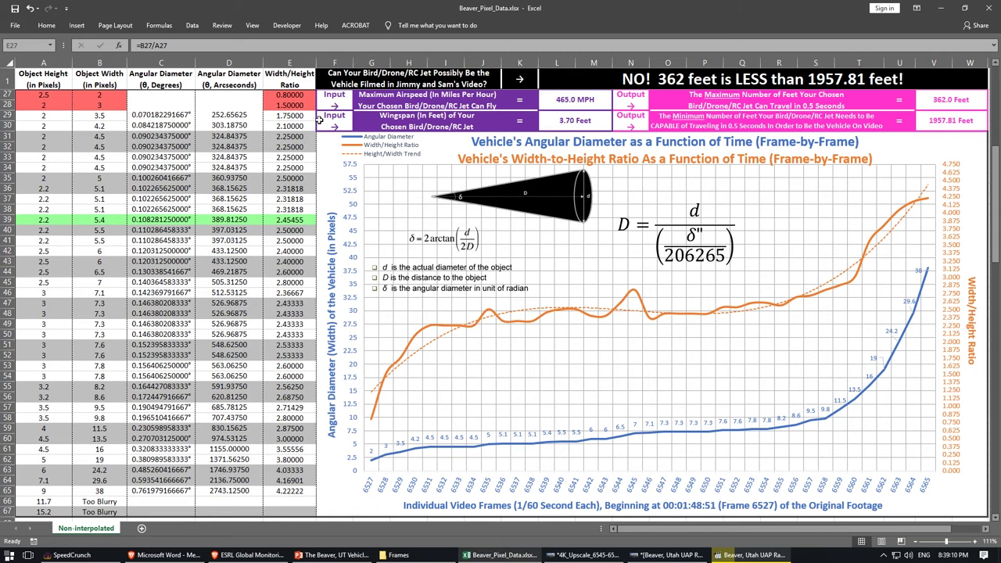
left_click(295, 96)
left_click_drag(297, 103, 291, 95)
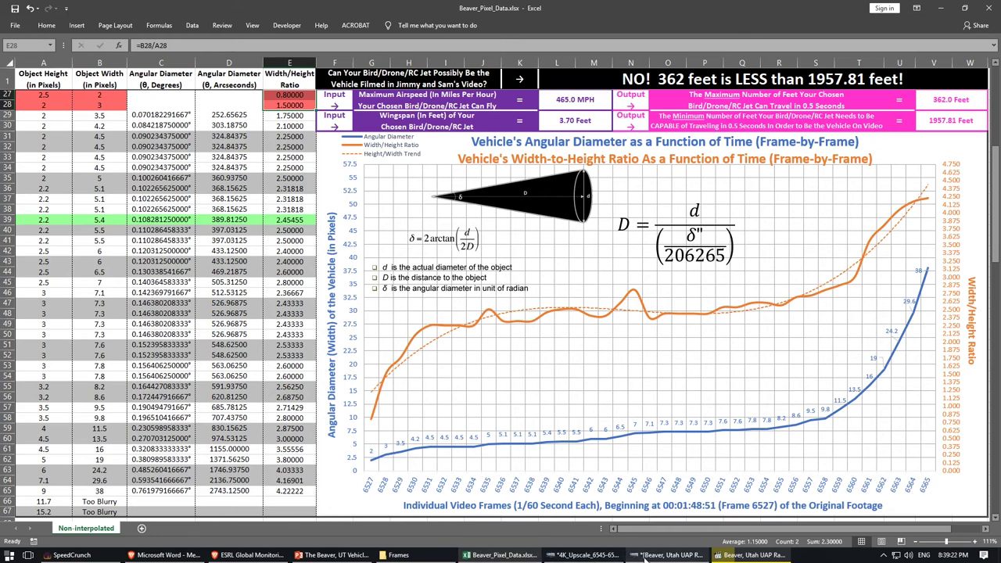
Return to the GIMP image, measure the height of the object's upper part in Frame 6532, and clear the measurement.
left_click(665, 555)
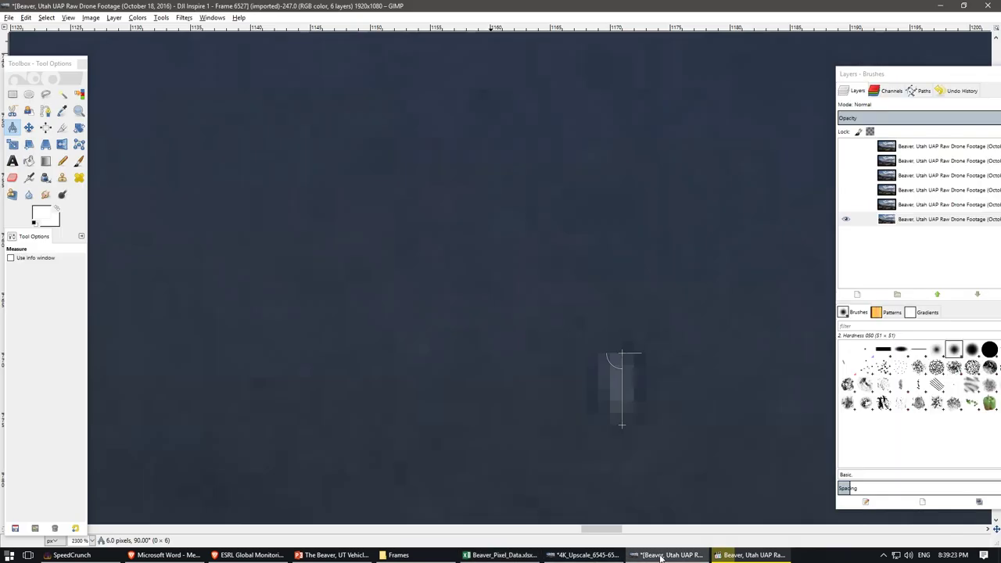
left_click(638, 355)
left_click_drag(625, 353, 622, 392)
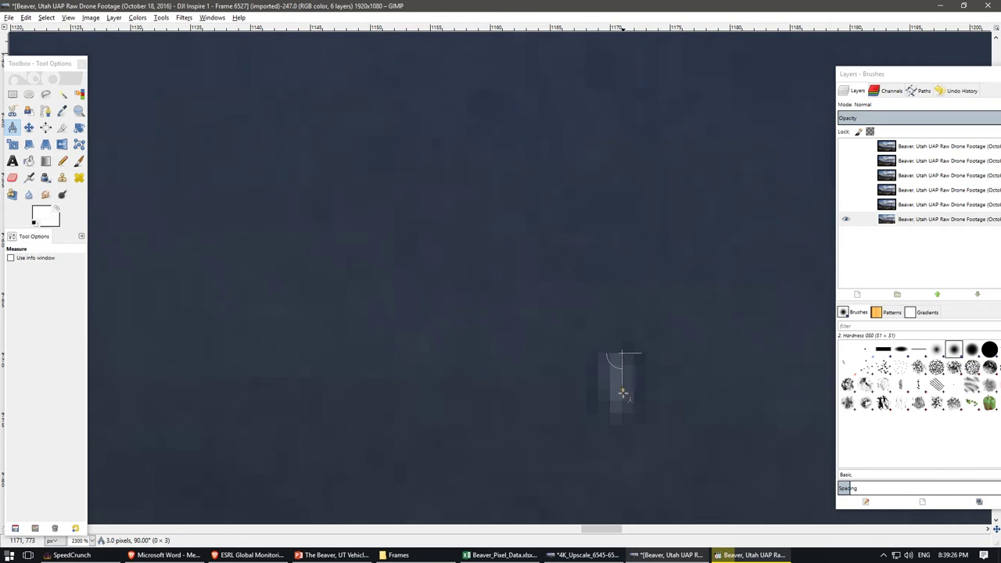
left_click(681, 389)
left_click_drag(622, 354, 622, 389)
scroll(661, 396, "down", 6, "ctrl")
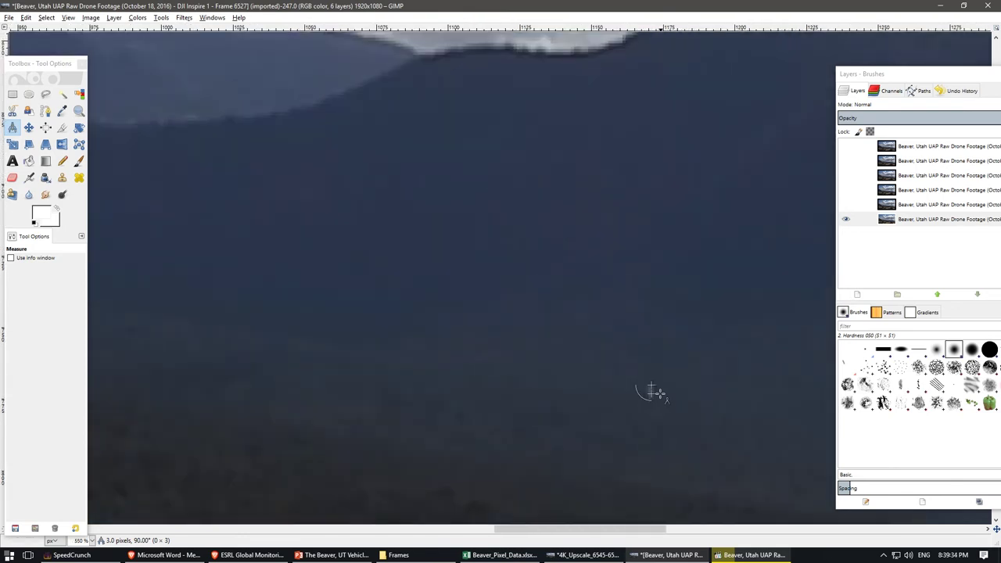
scroll(675, 416, "up", 2, "ctrl")
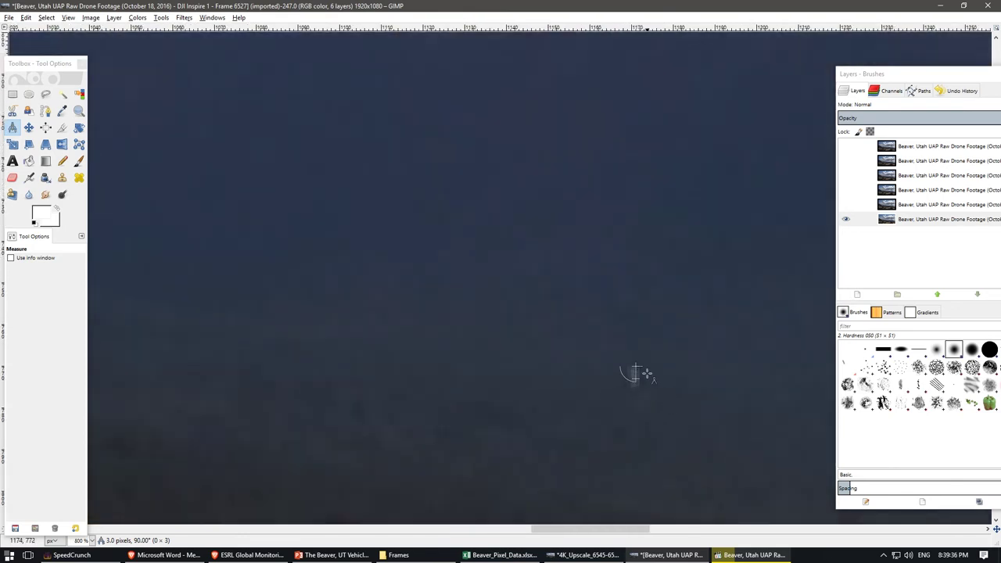
left_click(581, 391)
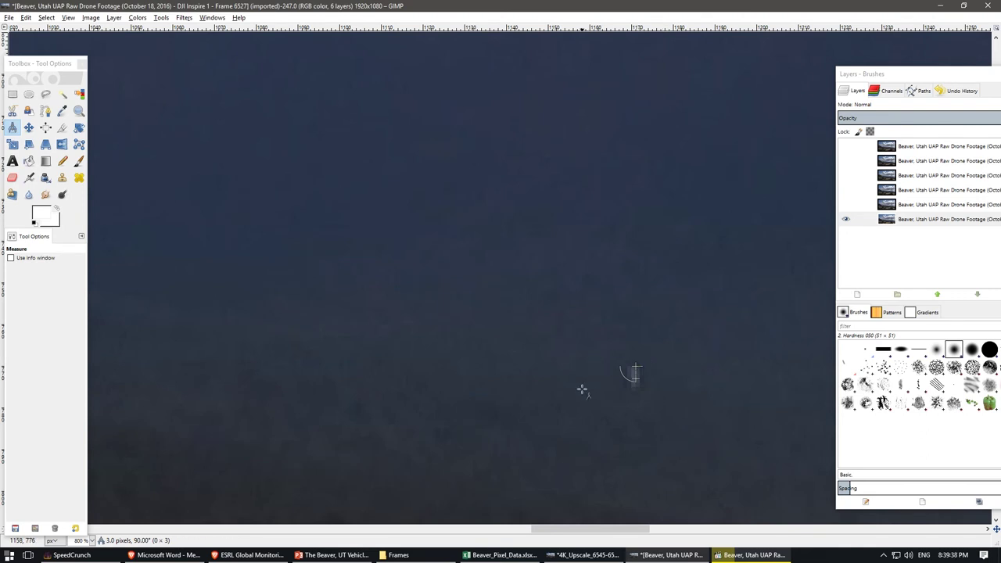
left_click(652, 379)
Restore the frame layers up to Frame 6527, toggling that top layer to check the object's first position.
left_click(847, 218)
left_click(846, 190)
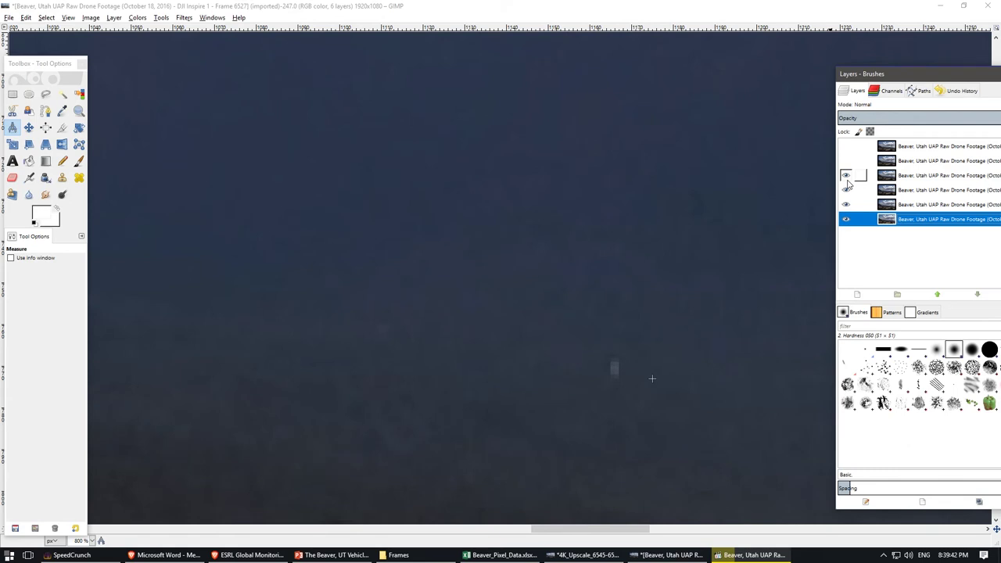
left_click(847, 160)
left_click(846, 147)
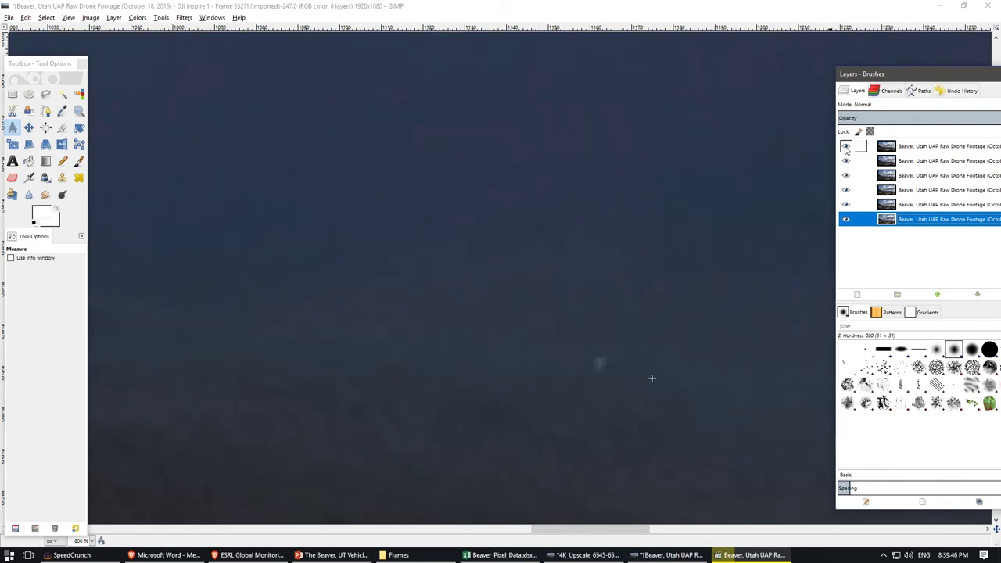
left_click(847, 147)
left_click(847, 148)
In the Beaver_Pixel_Data workbook, compare the width/height ratio formulas in E27 and E28 with the chart.
left_click(504, 555)
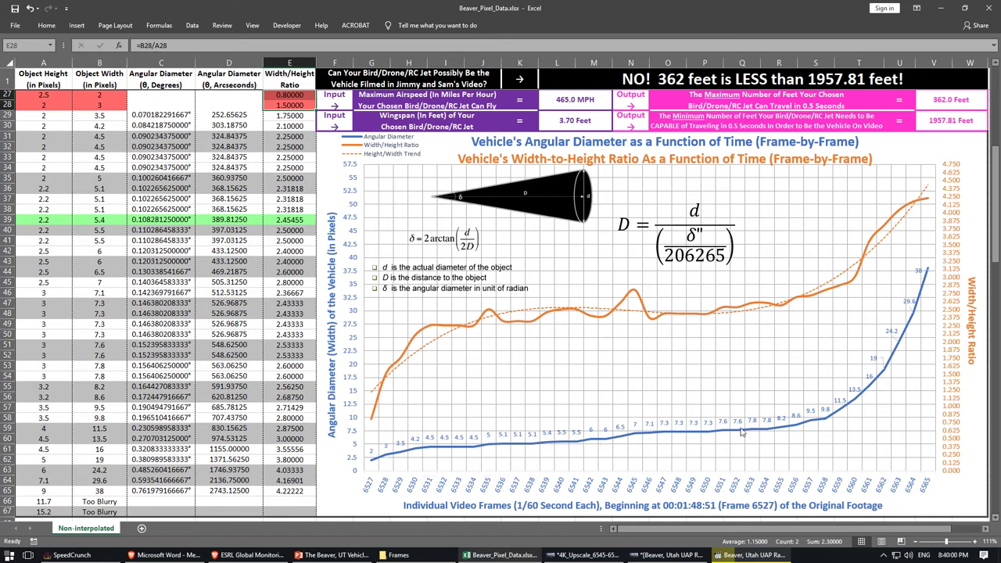
left_click(287, 104)
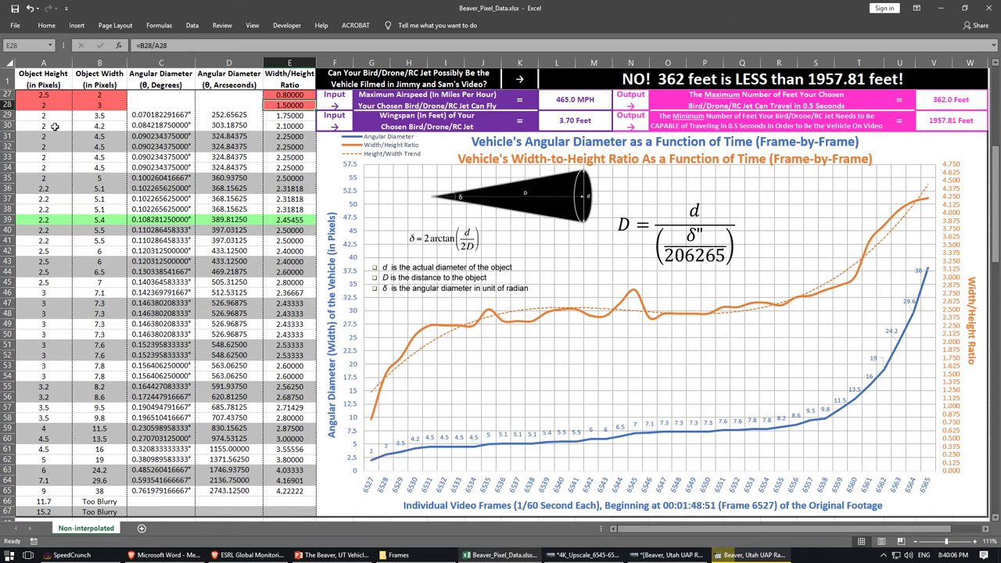
left_click(296, 95)
left_click(295, 105)
left_click(294, 95)
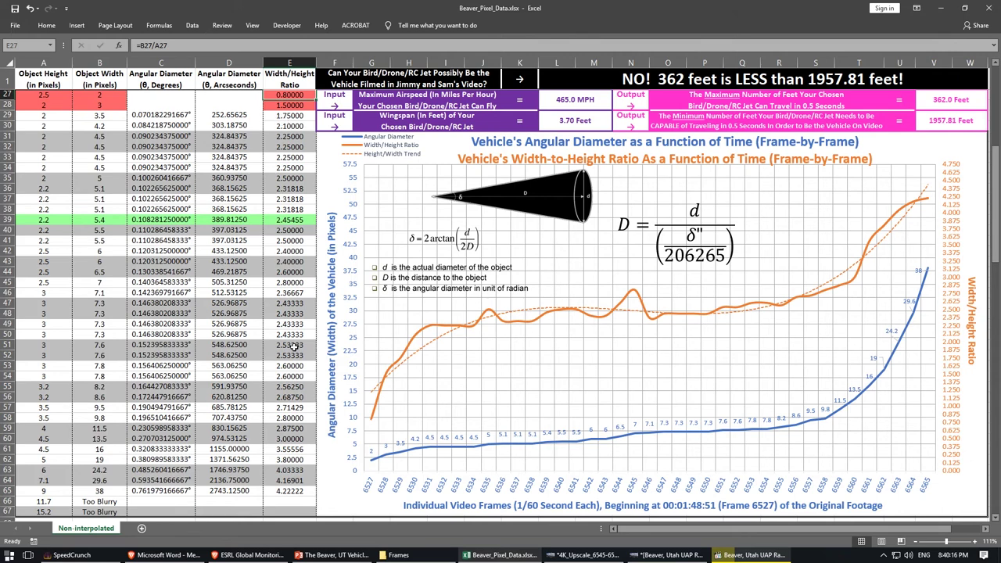
Examine the Frame 6527 object in the GIMP image at several magnifications against the mountainside, and minimize the image window.
left_click(485, 550)
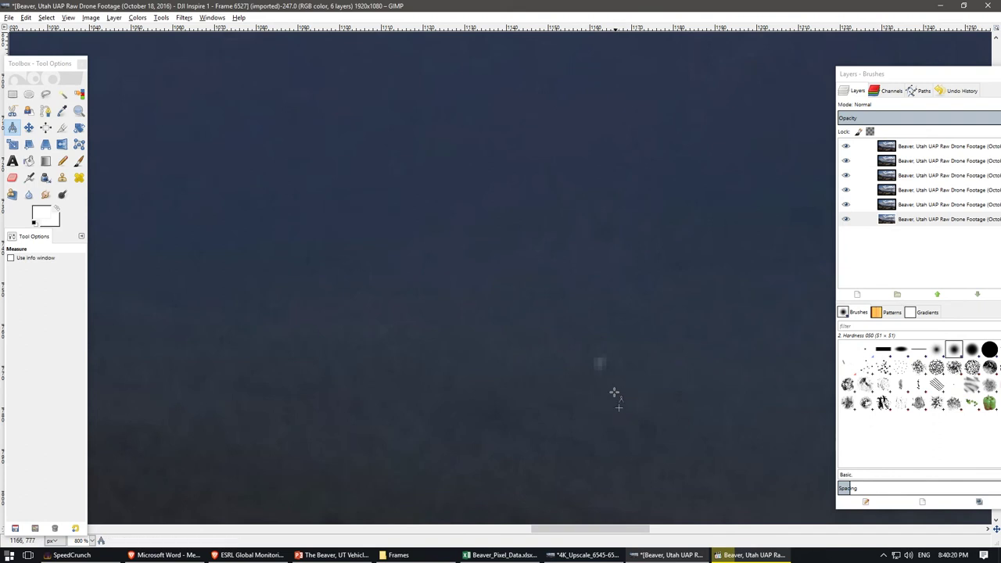
scroll(607, 364, "up", 1)
scroll(607, 364, "up", 2)
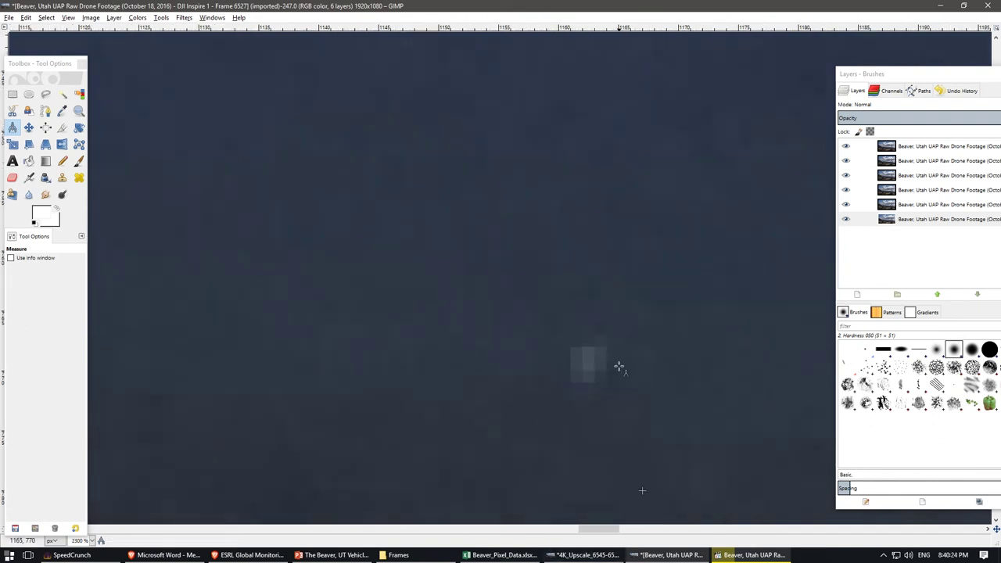
scroll(625, 373, "down", 3)
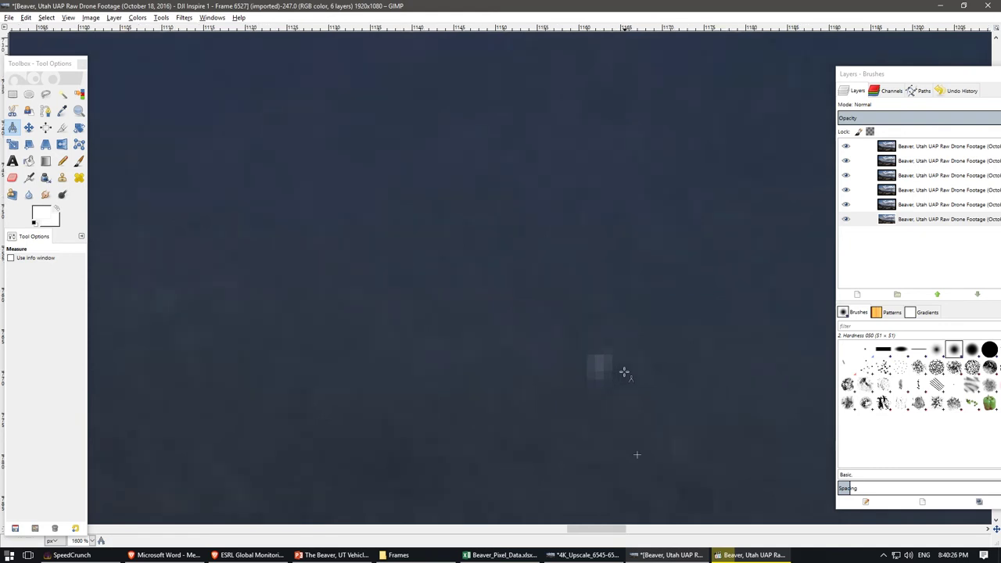
scroll(642, 388, "down", 1)
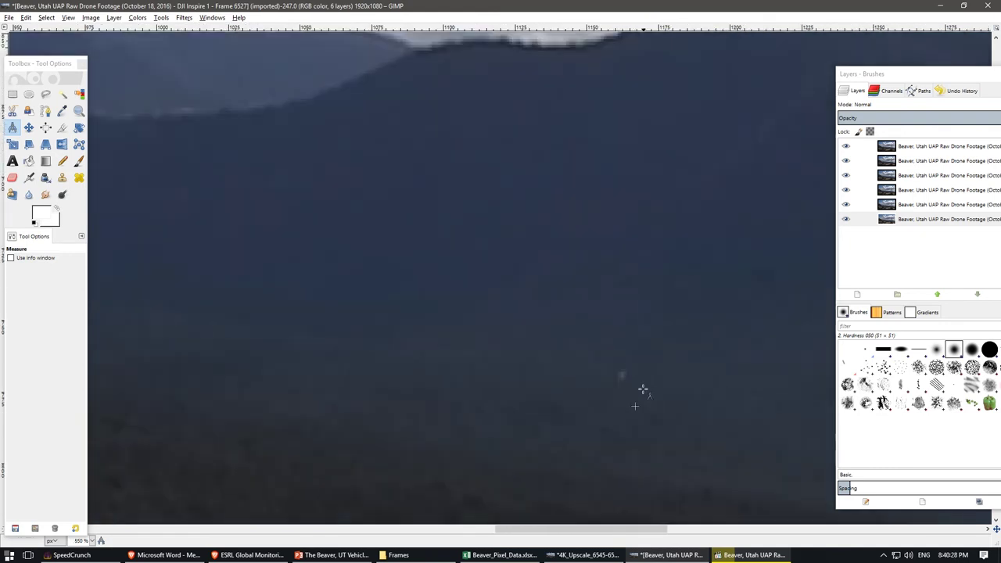
scroll(642, 389, "down", 1)
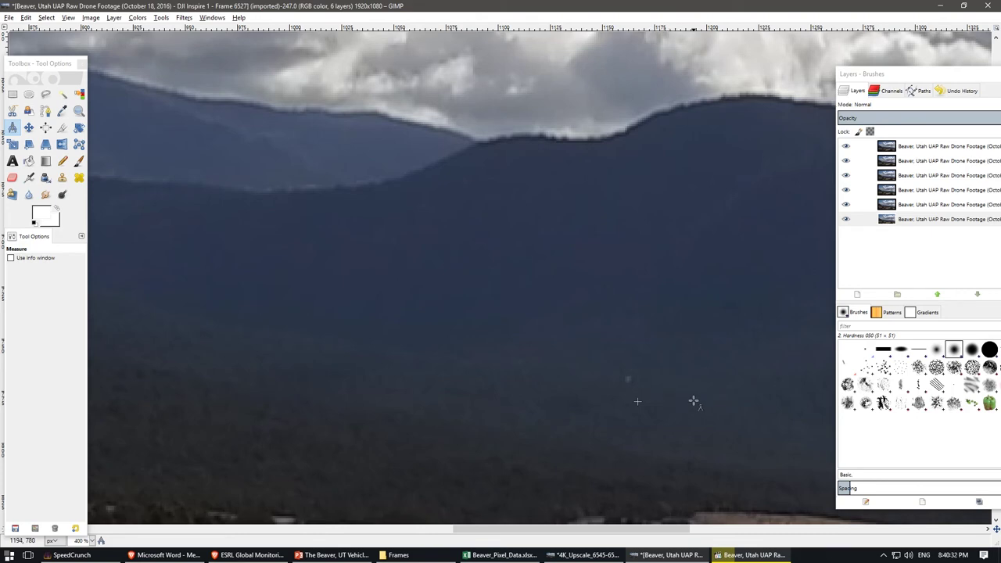
scroll(693, 402, "up", 2)
scroll(674, 400, "up", 1)
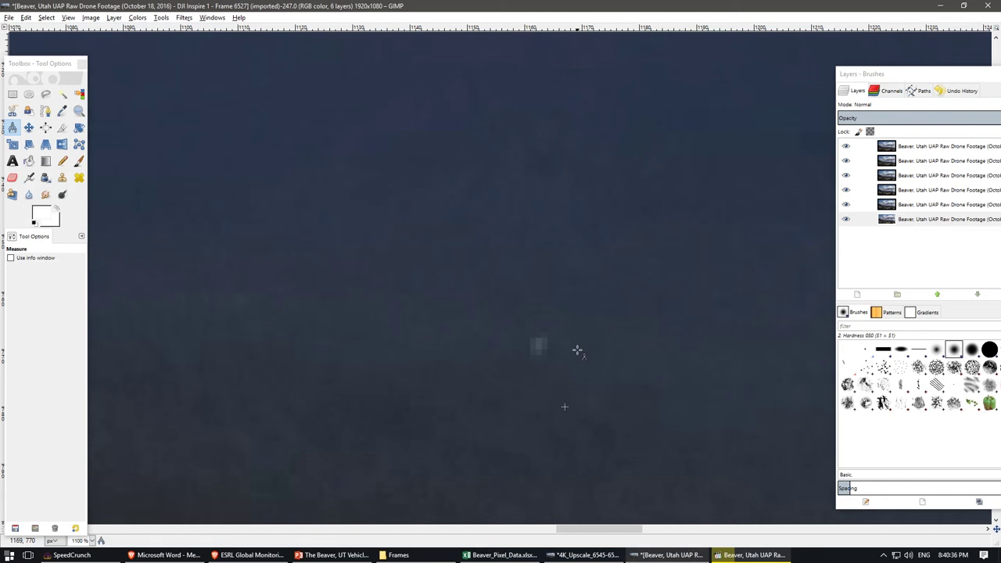
scroll(574, 347, "up", 3)
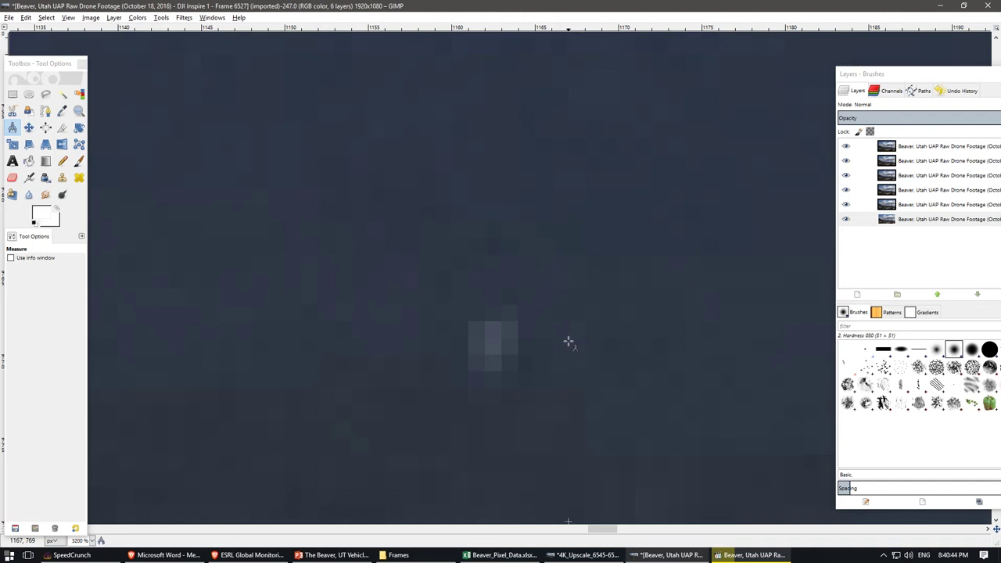
scroll(568, 345, "down", 1)
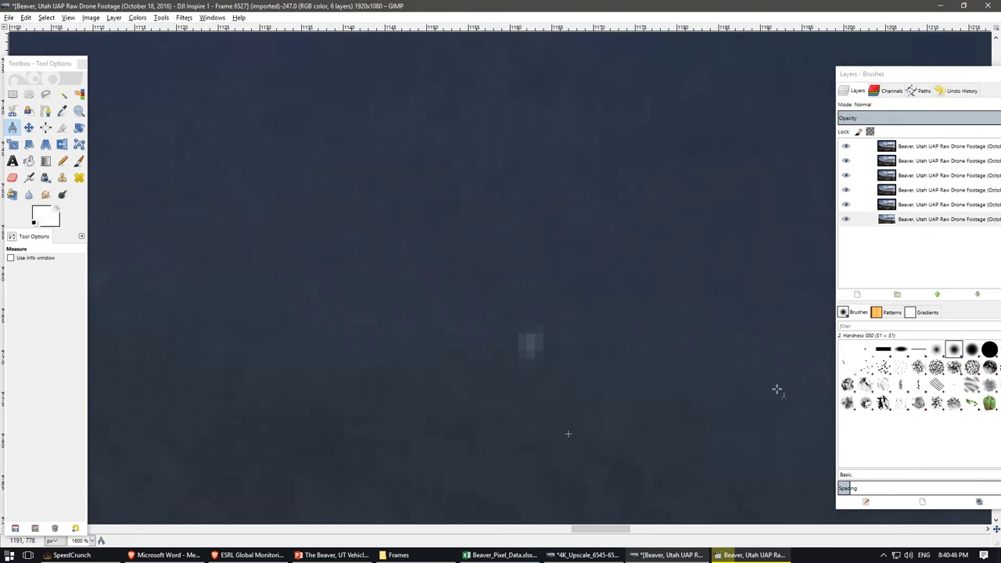
left_click(938, 5)
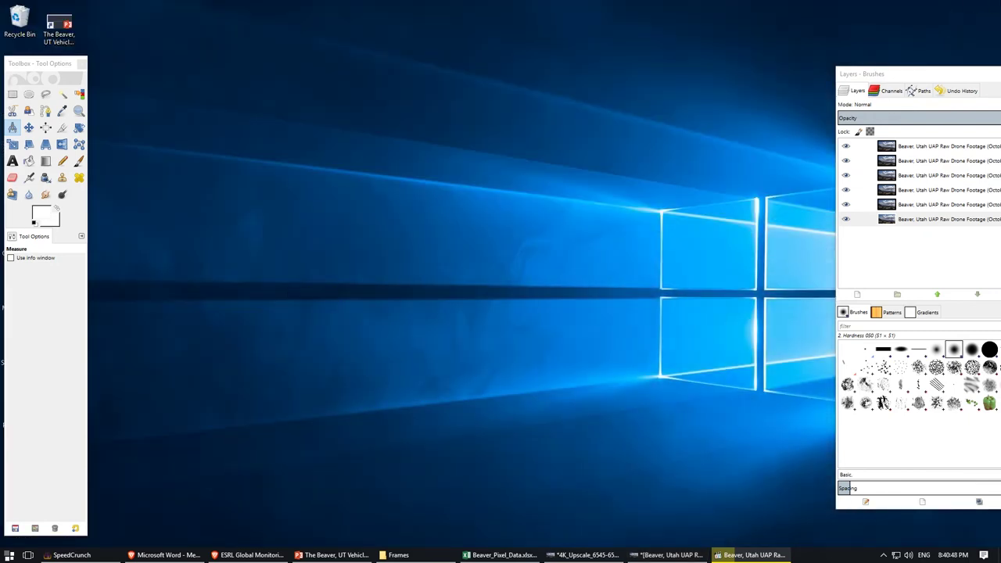
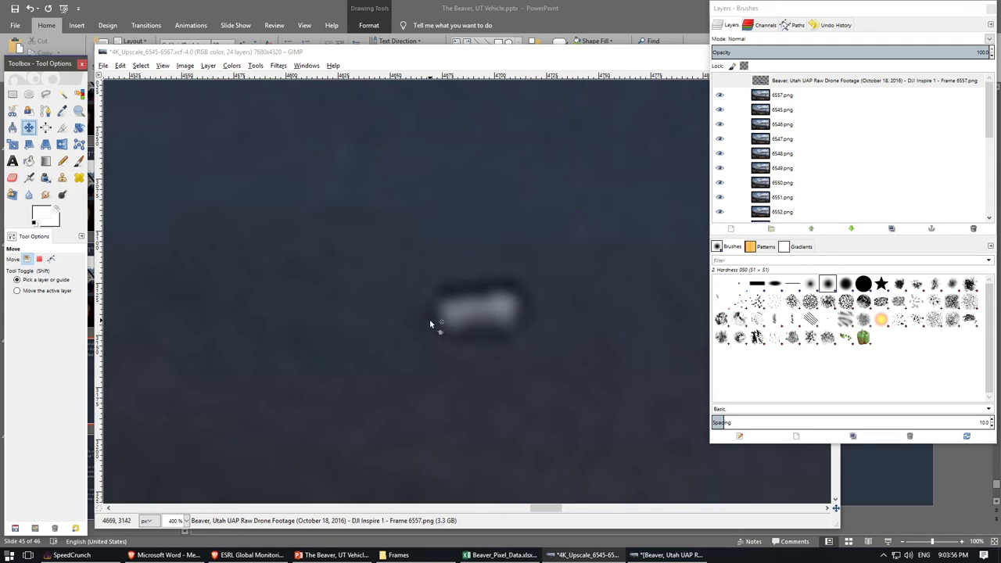
Enlarge the Frame 6557 object and mark the dark bands above and below it with Rectangle Select, clearing the first two selections.
scroll(423, 320, "up", 1)
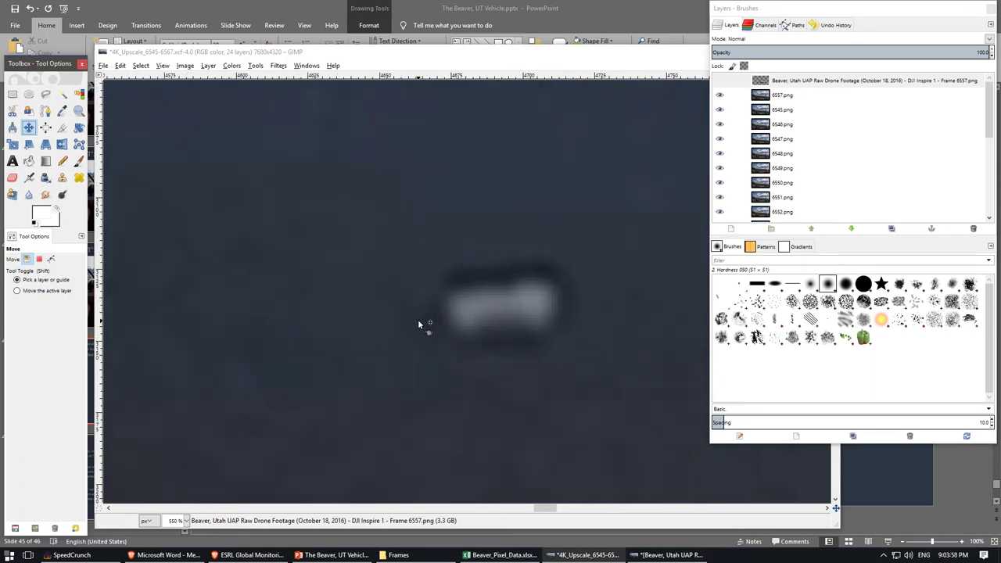
scroll(423, 322, "up", 1)
left_click_drag(545, 509, 545, 510)
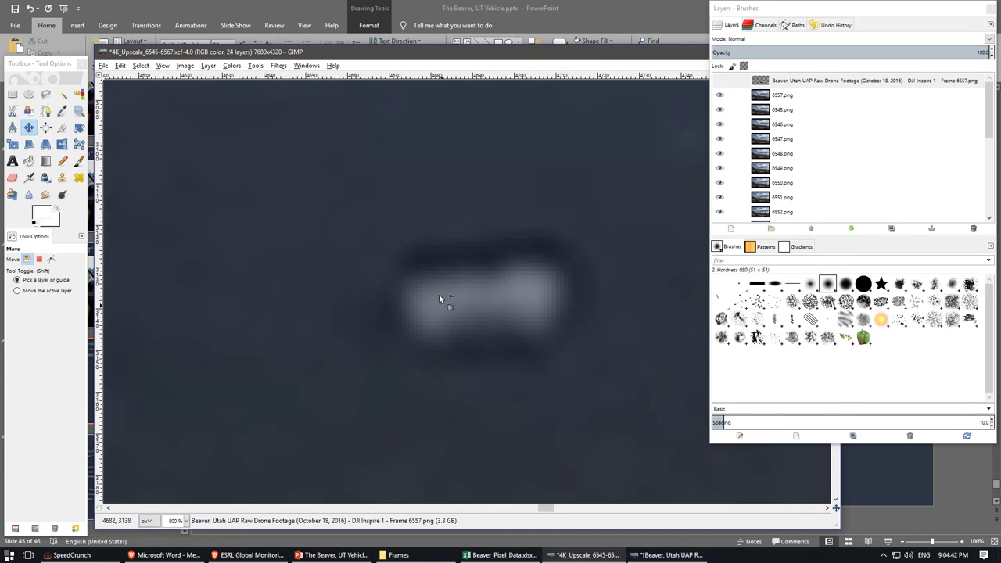
scroll(462, 281, "up", 1)
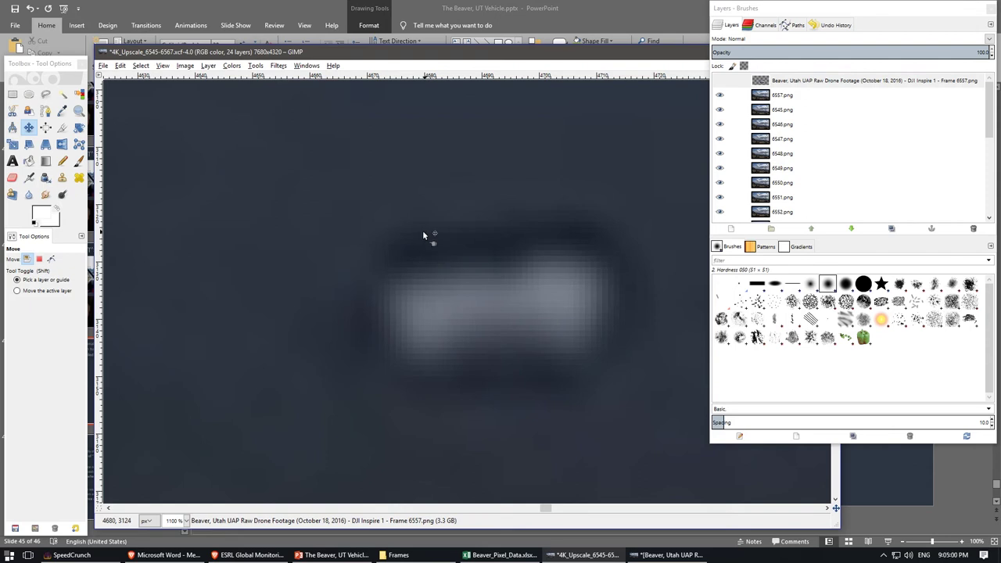
left_click(11, 93)
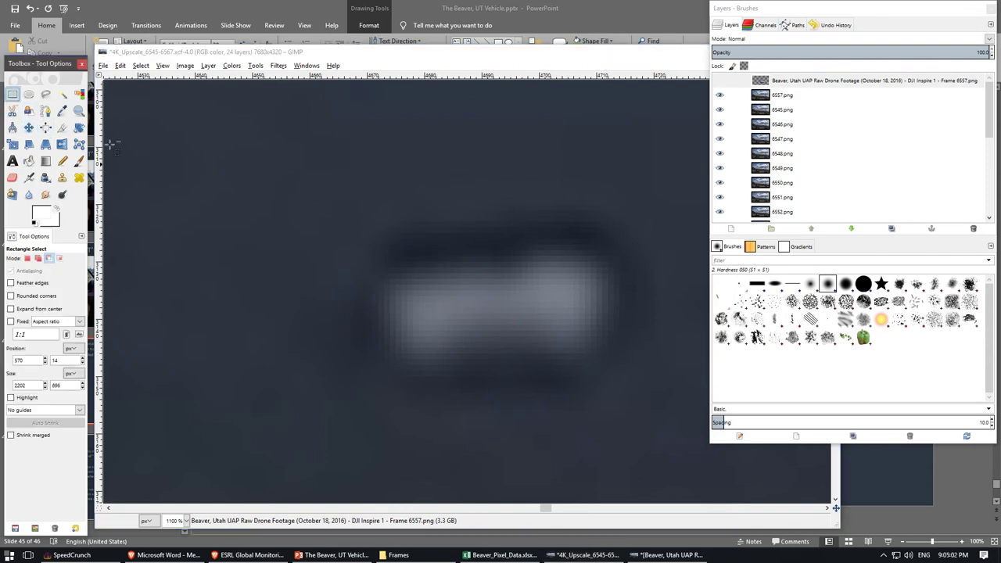
left_click_drag(391, 228, 618, 265)
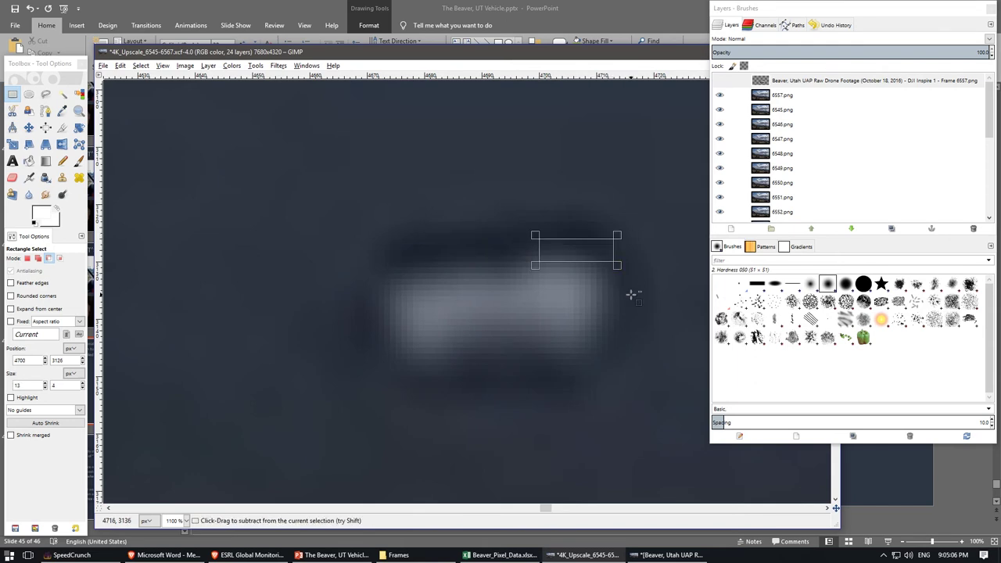
left_click(635, 268)
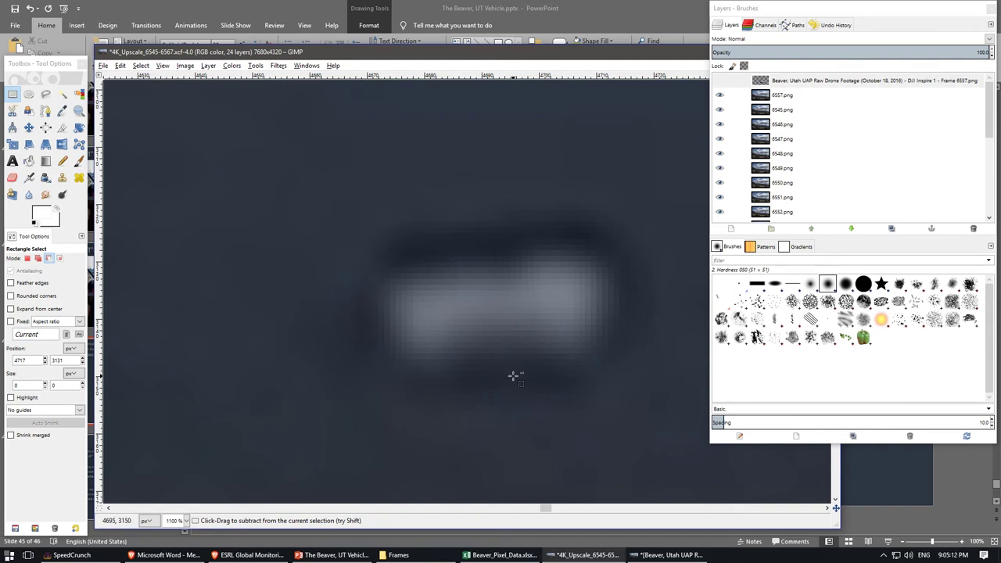
left_click_drag(448, 372, 576, 389)
left_click(633, 408)
left_click_drag(408, 240, 510, 259)
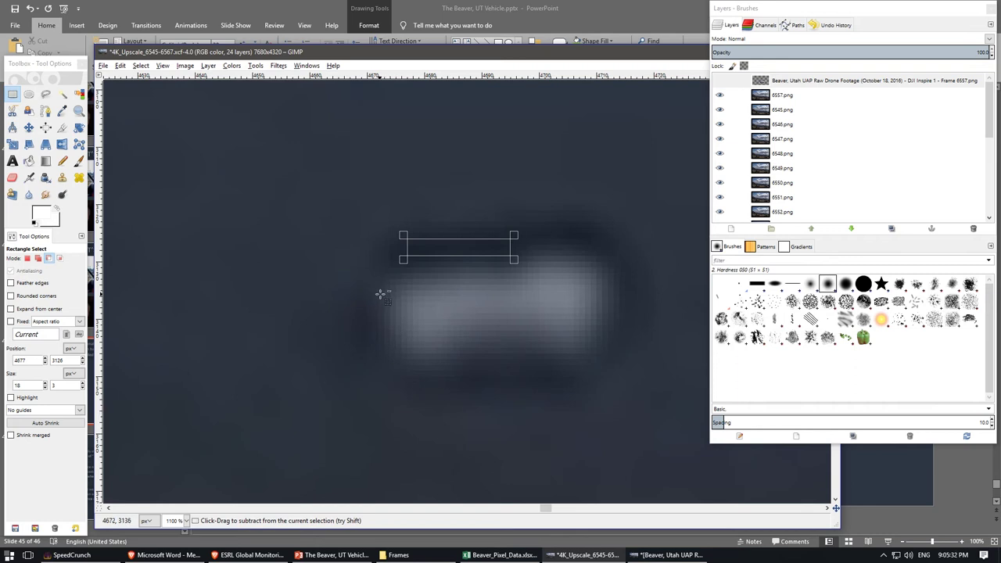
Box the dark fringe around the object's right end with a rectangle of about 13 × 33 px, and clear the selection.
left_click_drag(580, 222, 643, 366)
left_click(606, 258)
left_click(579, 205)
left_click_drag(579, 205, 656, 393)
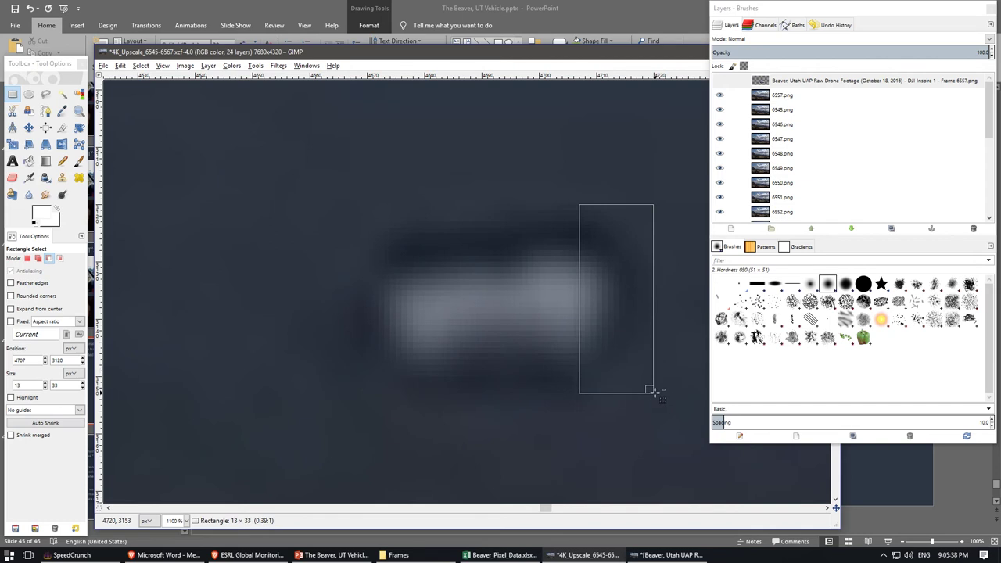
left_click_drag(655, 393, 656, 393)
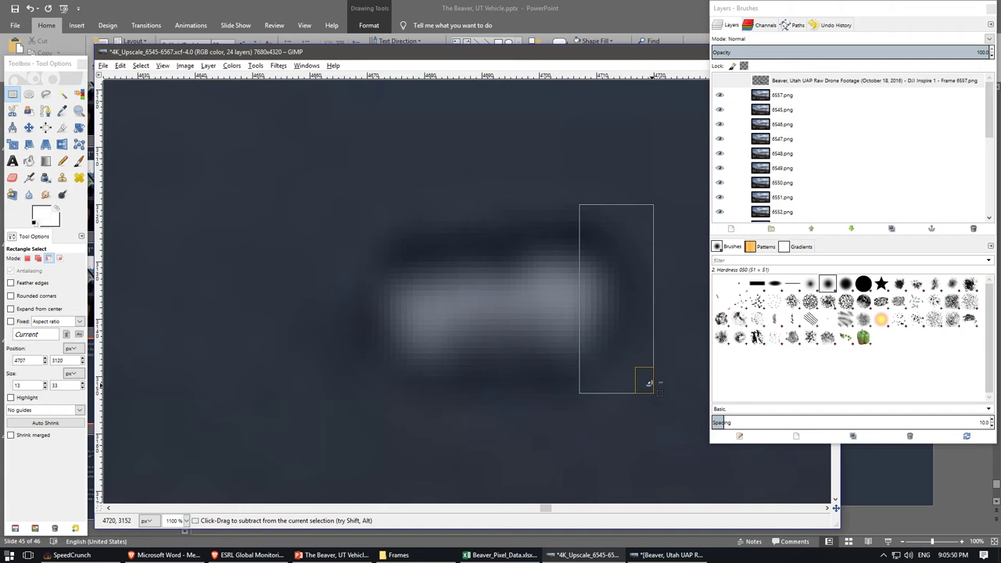
left_click_drag(648, 384, 649, 395)
left_click(505, 234)
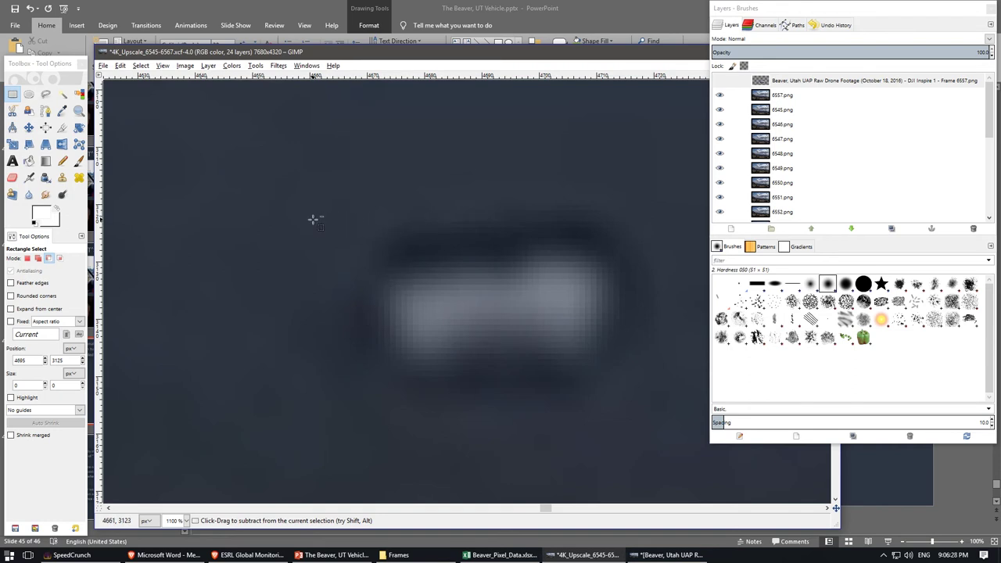
Outline the whole object with a rectangle about 61 × 32 px and its right end with one about 17 × 43 px, clearing both.
left_click_drag(322, 216, 667, 396)
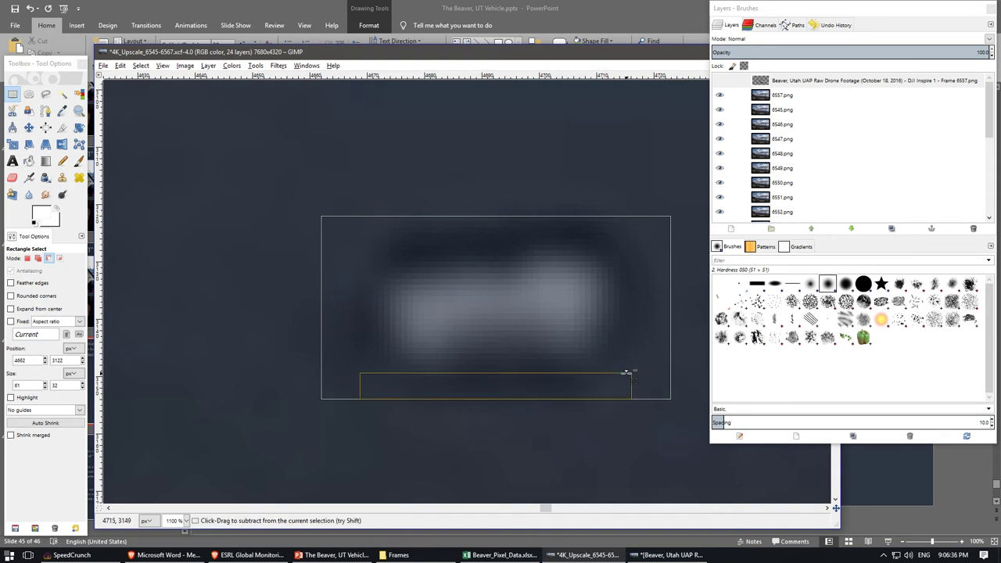
left_click(629, 369)
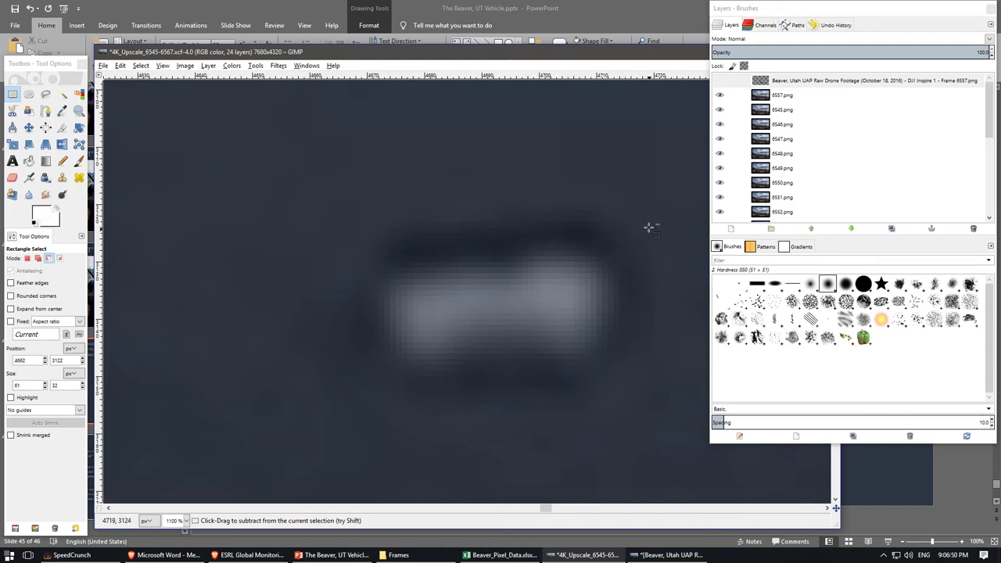
left_click_drag(568, 176, 665, 422)
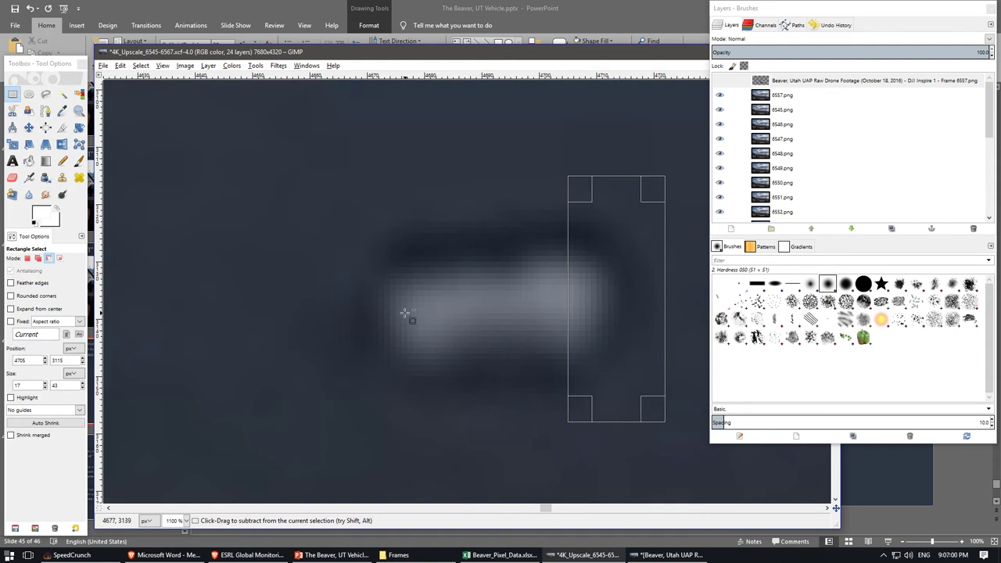
left_click(368, 314)
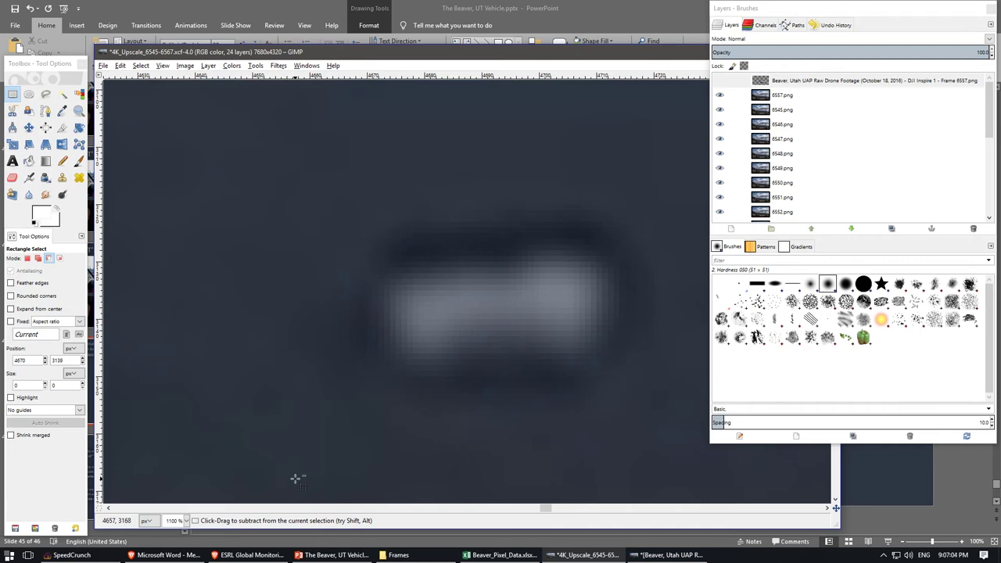
Switch to the Canon Technology page in the browser and examine the "What Is the Gravitational Lens Effect?" section, briefly highlighting "Gravitational Lens".
left_click(244, 552)
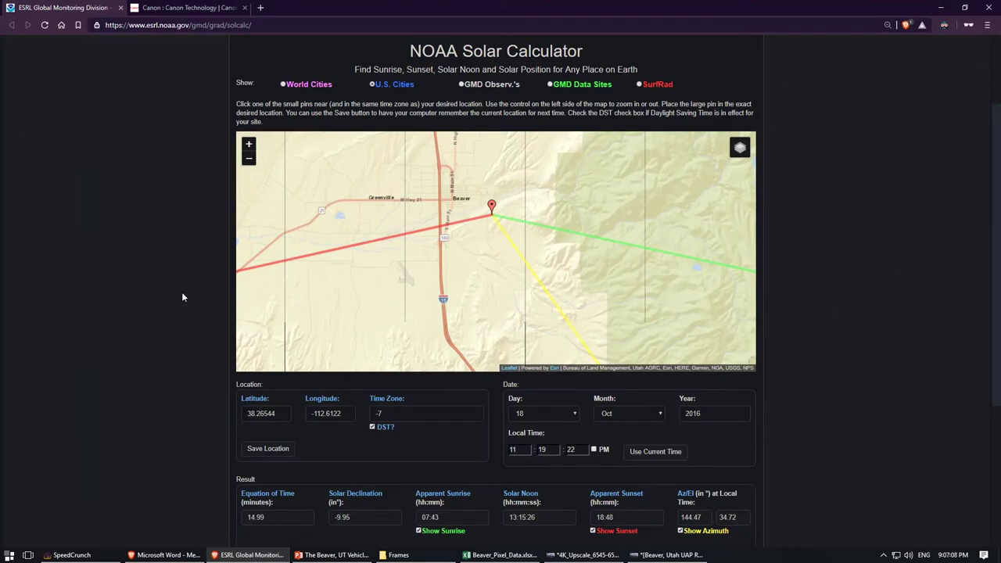
left_click(188, 8)
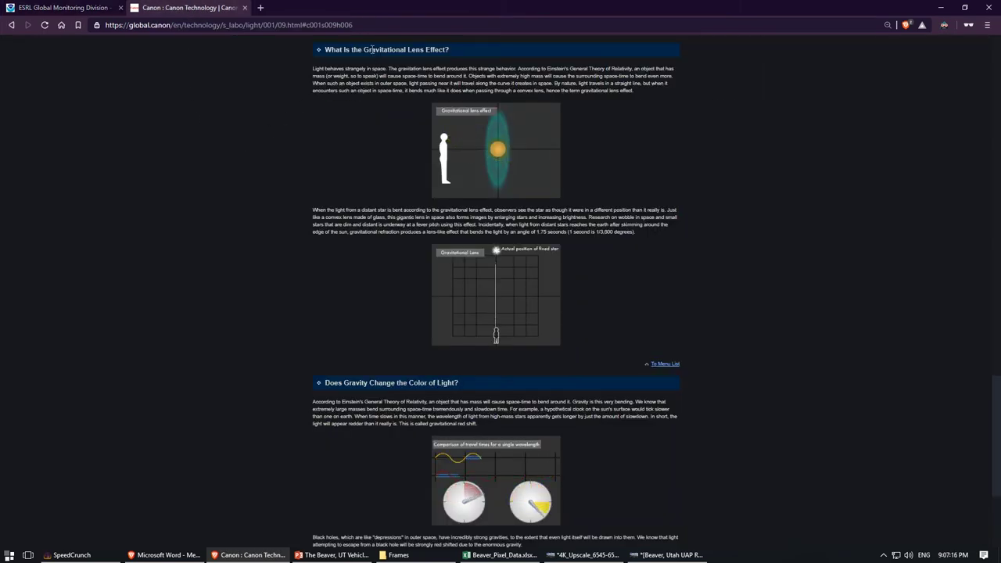
left_click_drag(364, 49, 424, 50)
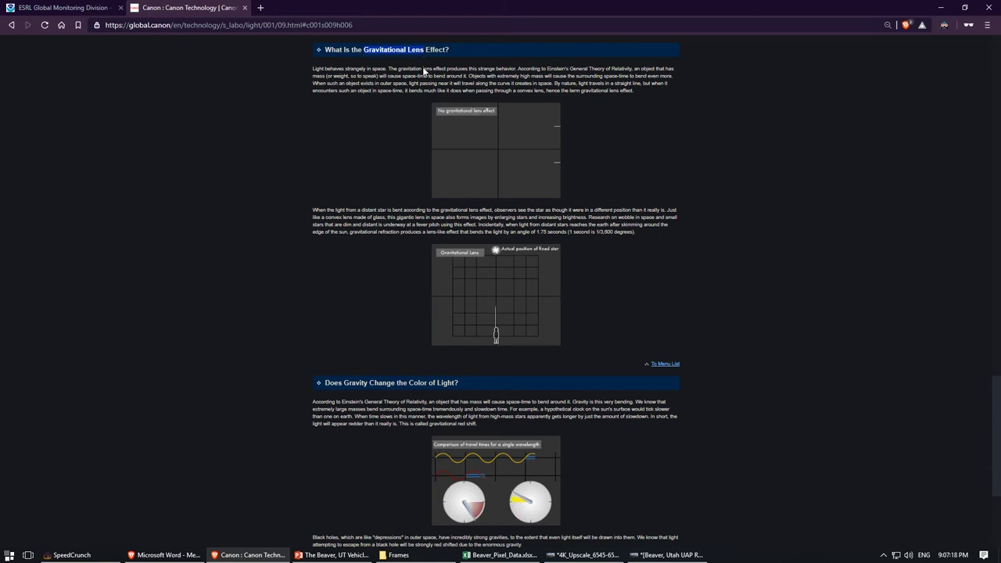
left_click(401, 66)
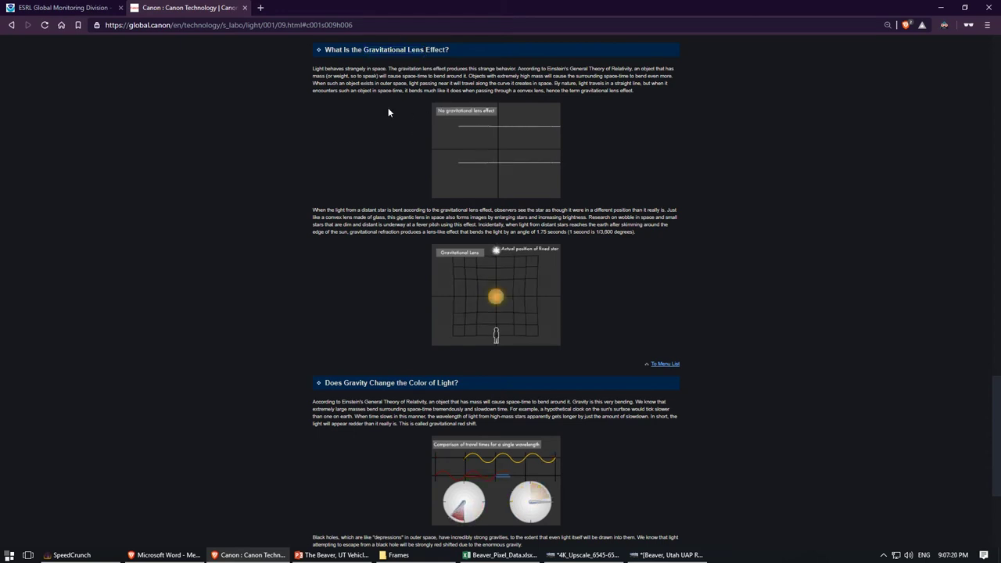